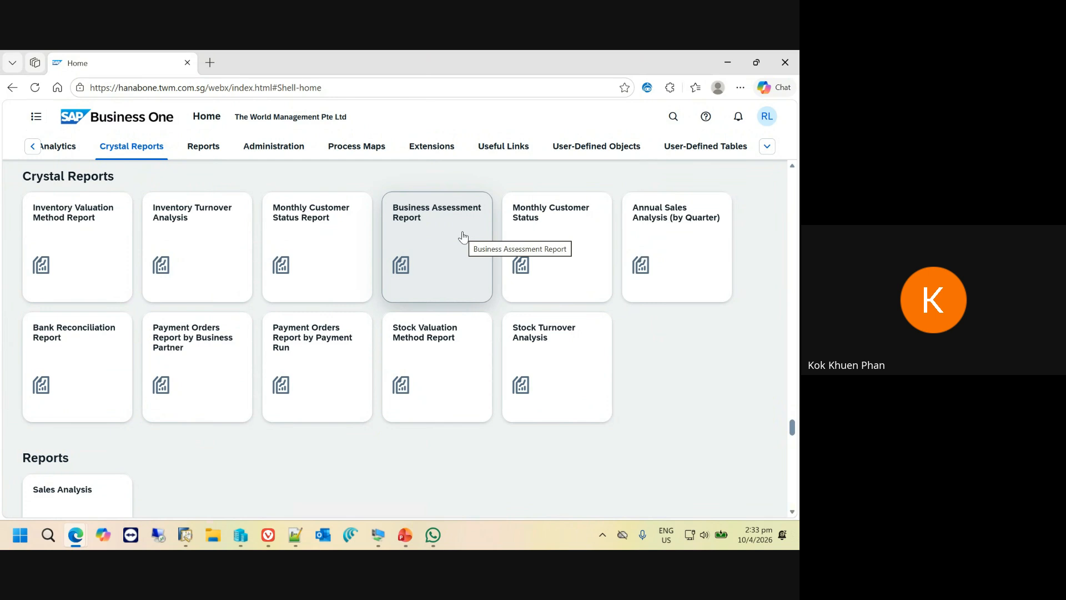
- Open the Sales Analysis by Rows Overview from Analytics and examine its sales cards by year, month and quarter
left_click(70, 151)
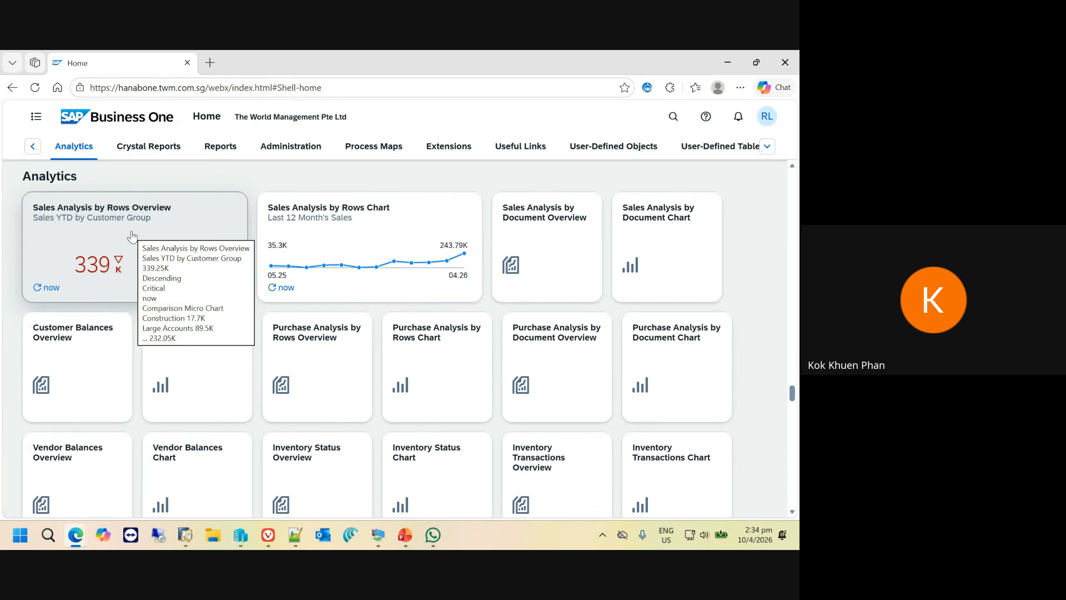
left_click(101, 248)
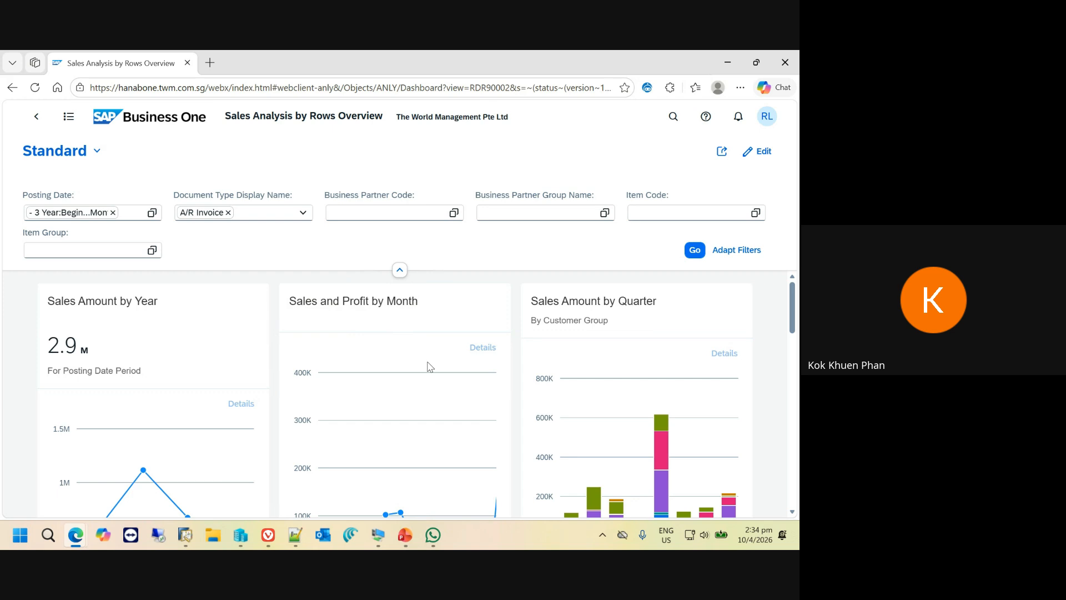
scroll(429, 367, "down", 3)
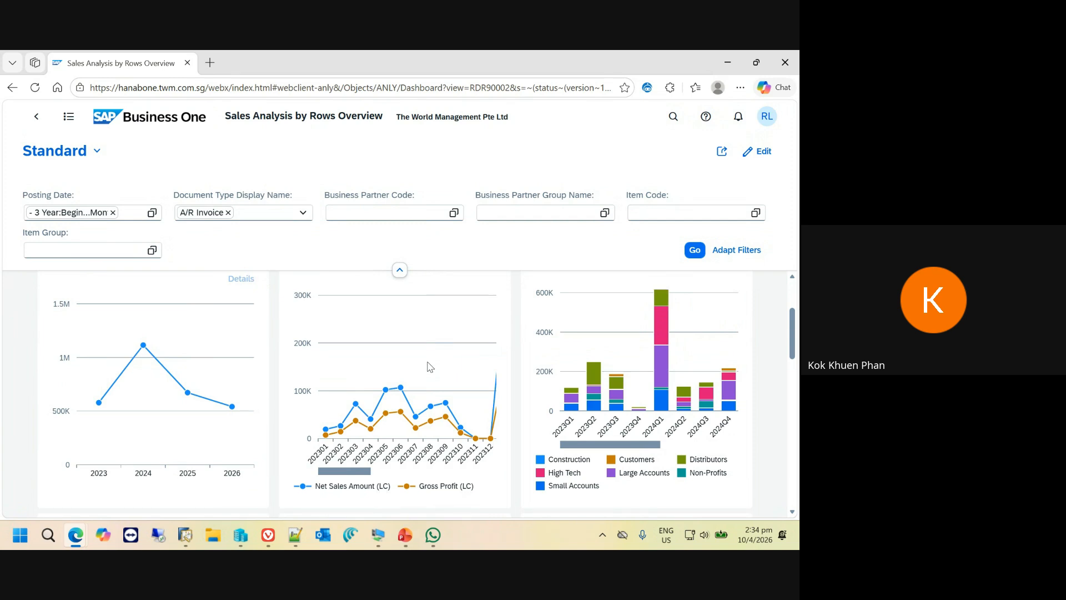
scroll(429, 366, "up", 3)
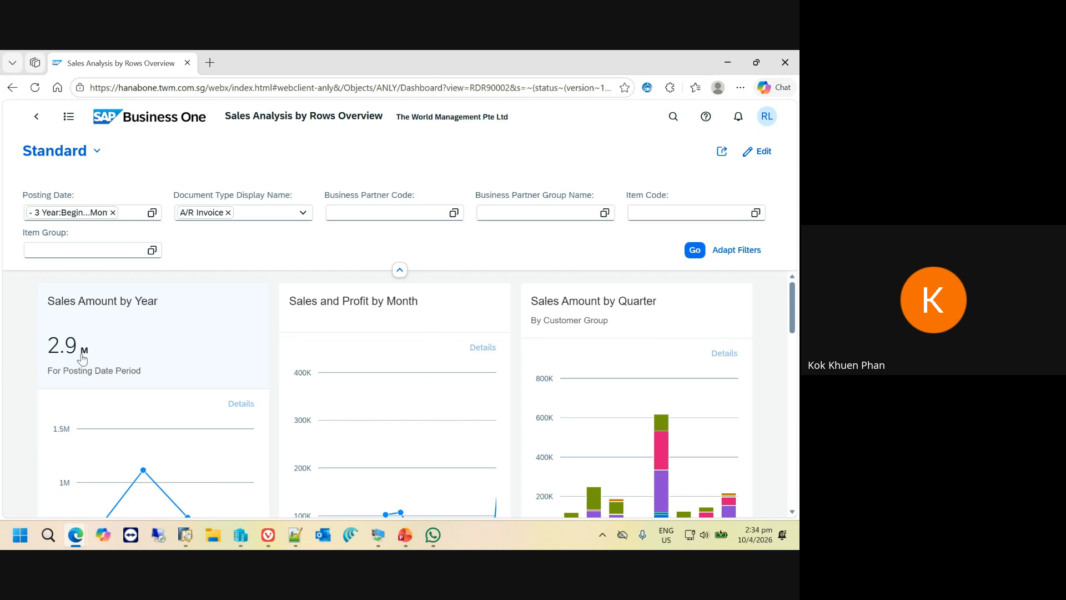
scroll(82, 358, "down", 3)
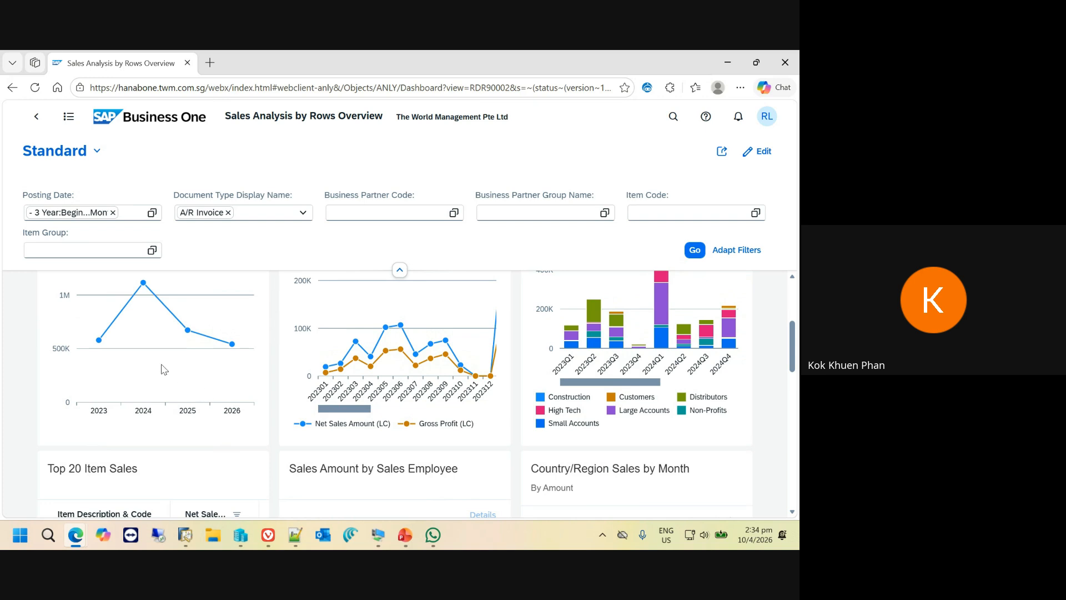
scroll(213, 364, "up", 1)
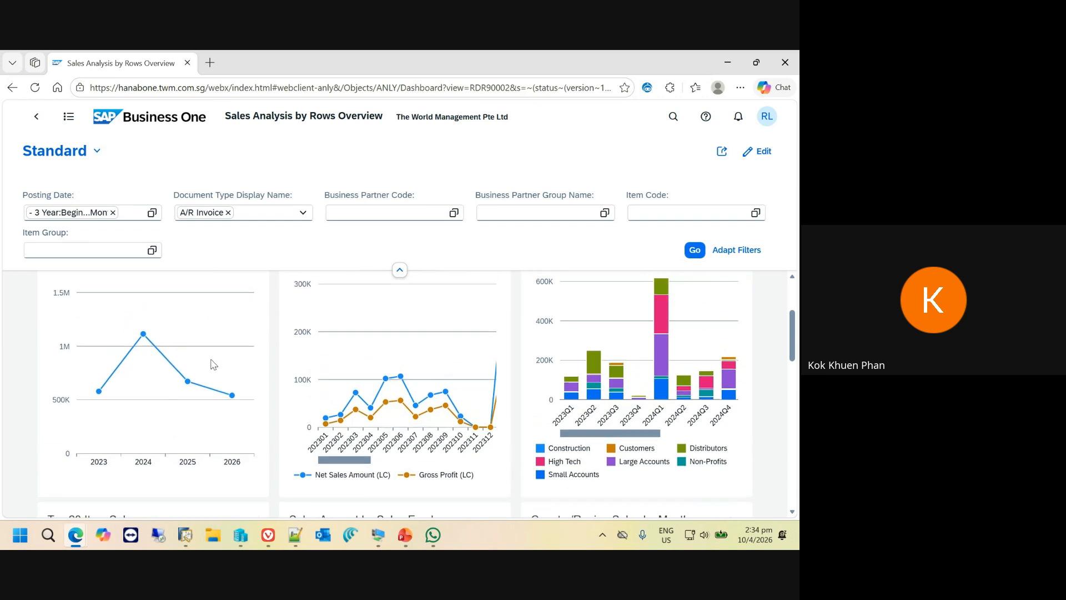
scroll(211, 375, "up", 3)
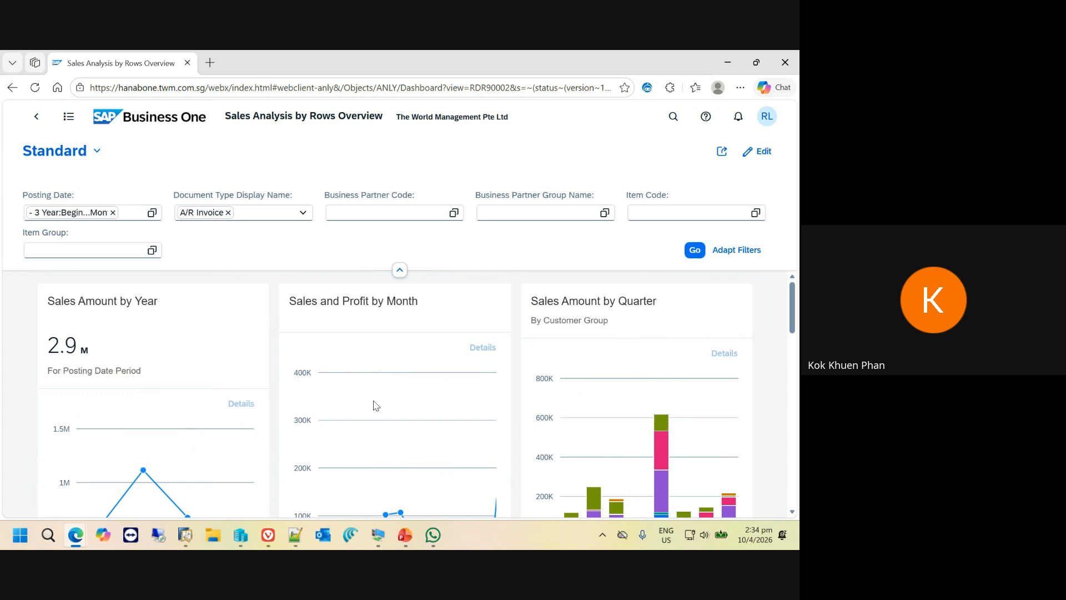
scroll(382, 411, "down", 1)
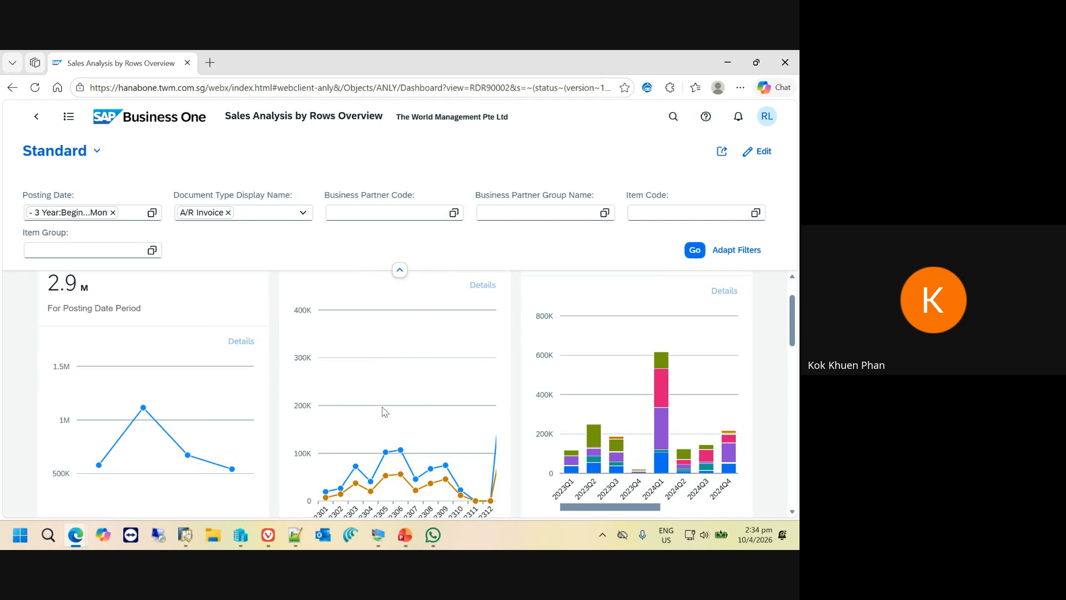
scroll(466, 311, "up", 1)
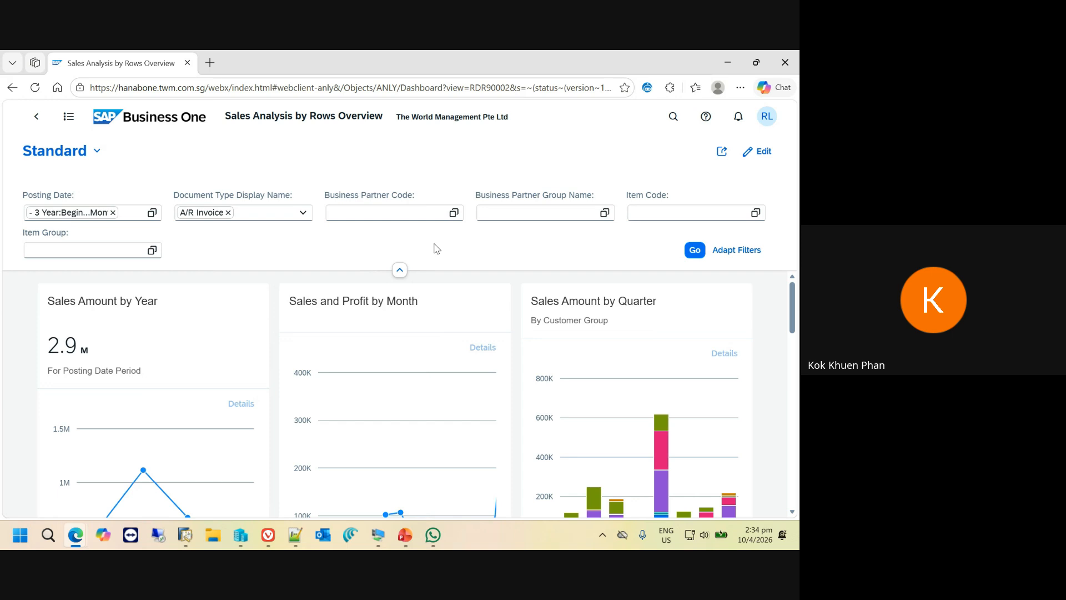
- Collapse the filter area and bring the Top 20 Item Sales, Sales Employee and Country/Region cards into view
left_click(399, 272)
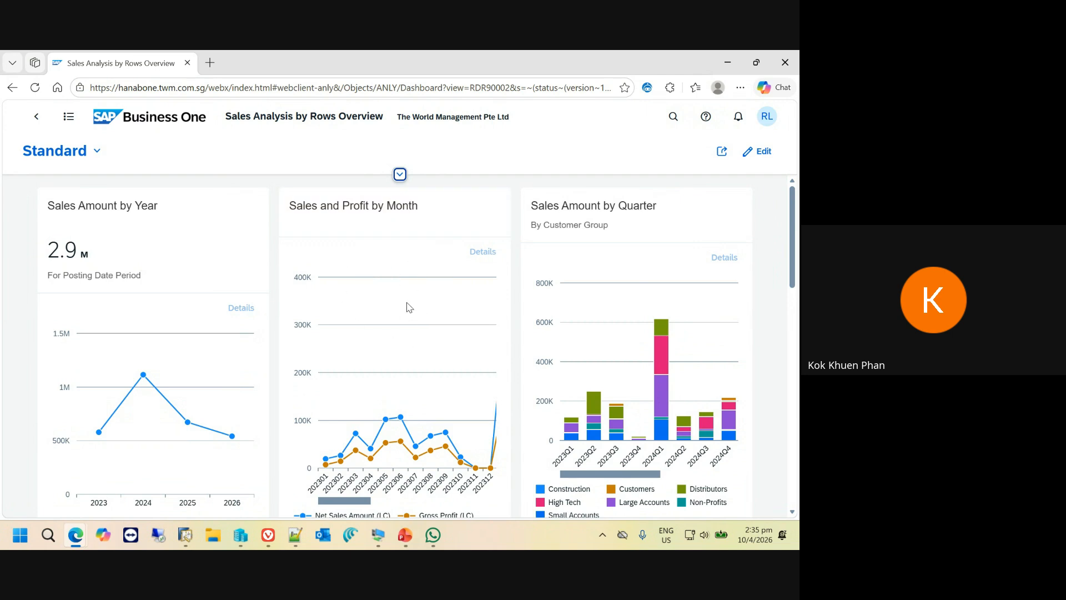
scroll(409, 308, "down", 5)
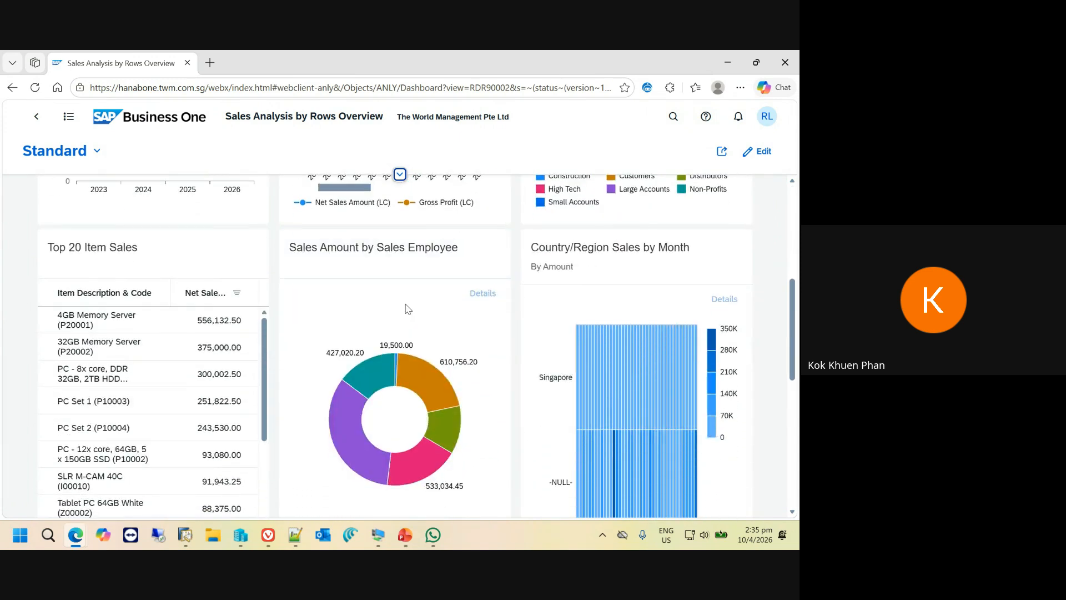
scroll(405, 305, "down", 1)
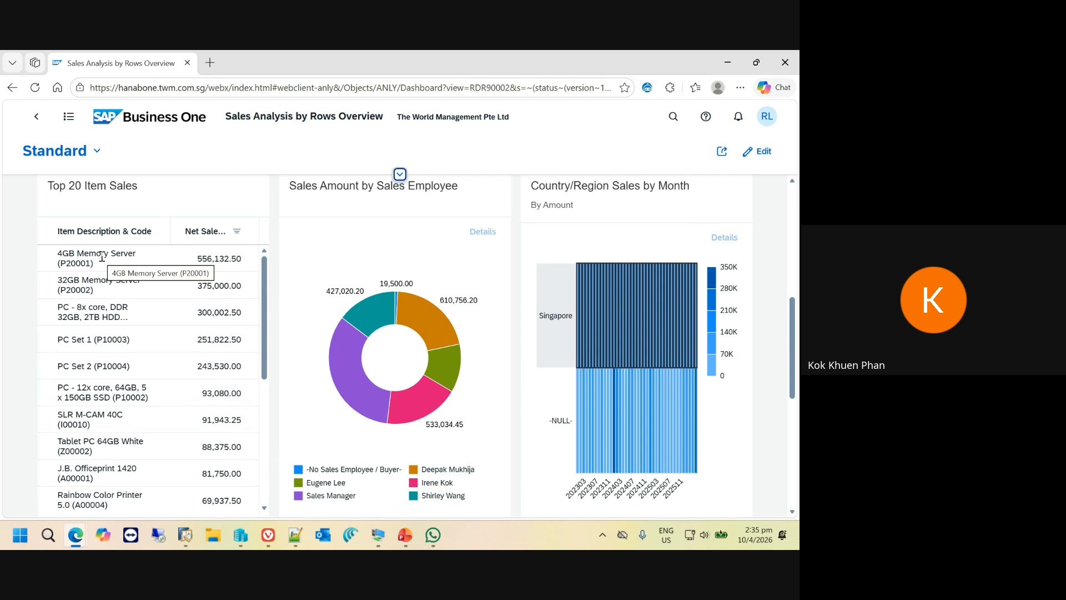
- Select the teal, orange and green segments of the Sales Amount by Sales Employee chart and open their details
mouse_move(378, 311)
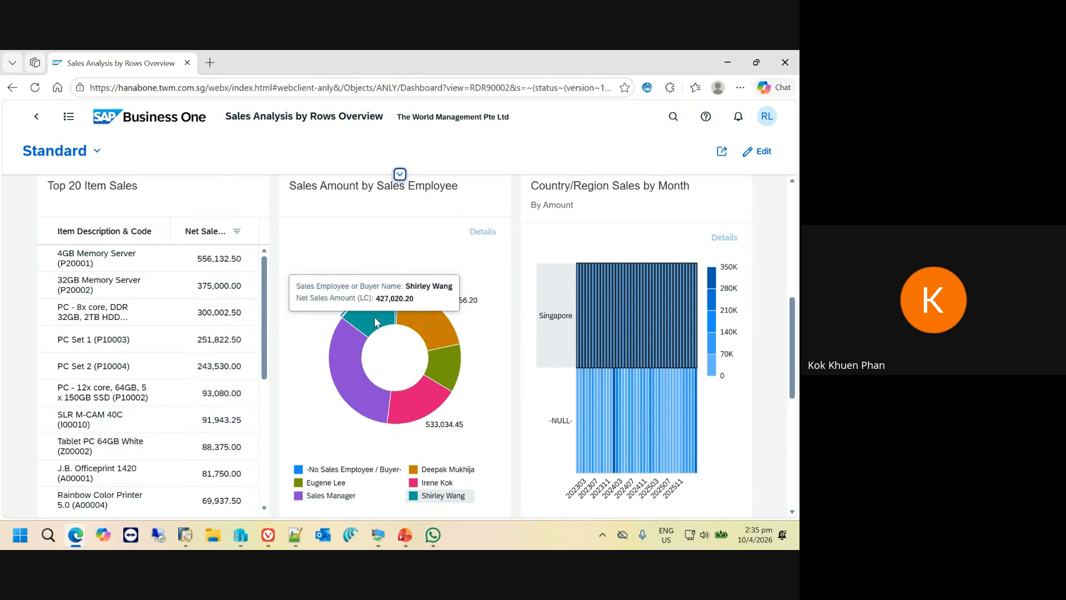
mouse_move(347, 352)
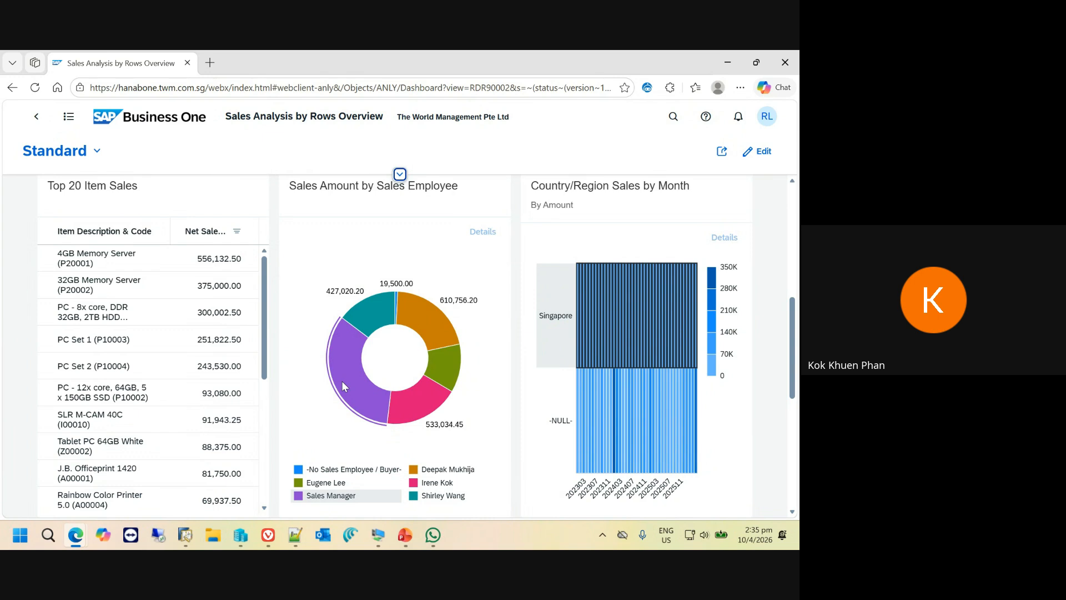
left_click(375, 311)
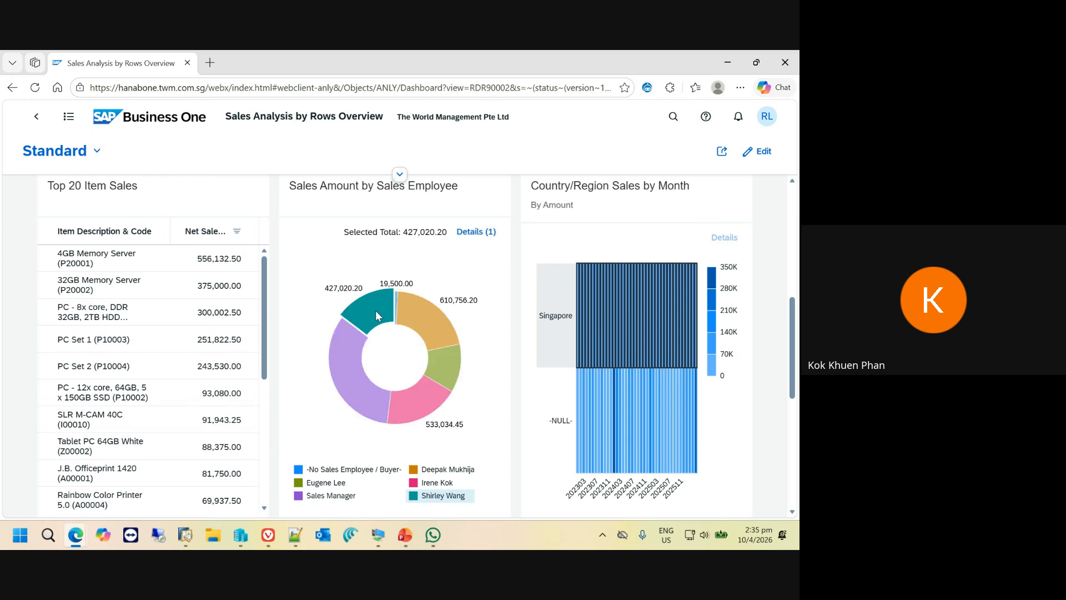
left_click(421, 319)
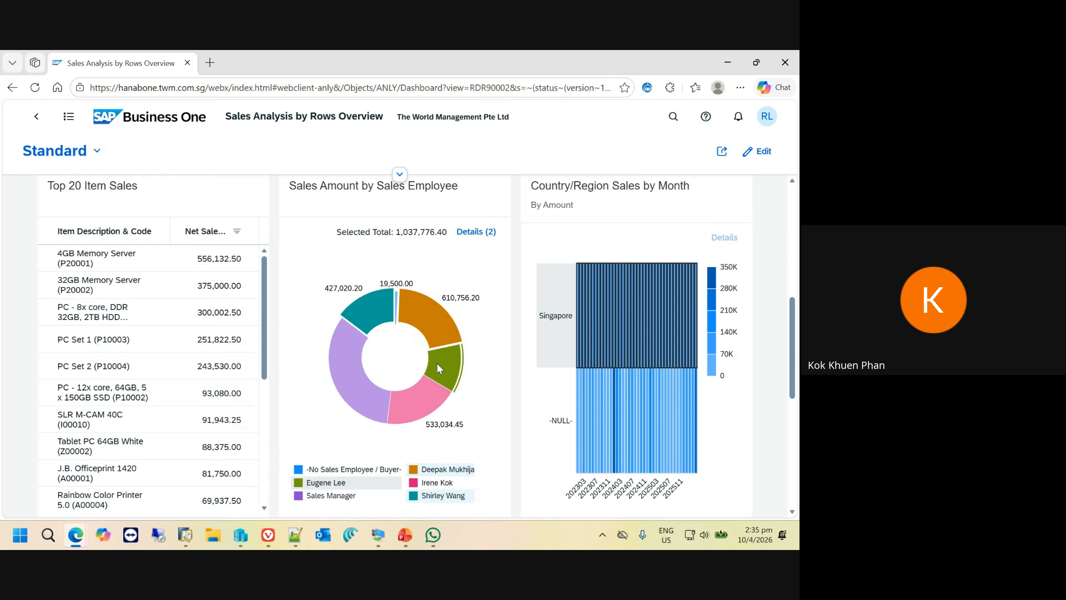
left_click(437, 365)
left_click(485, 235)
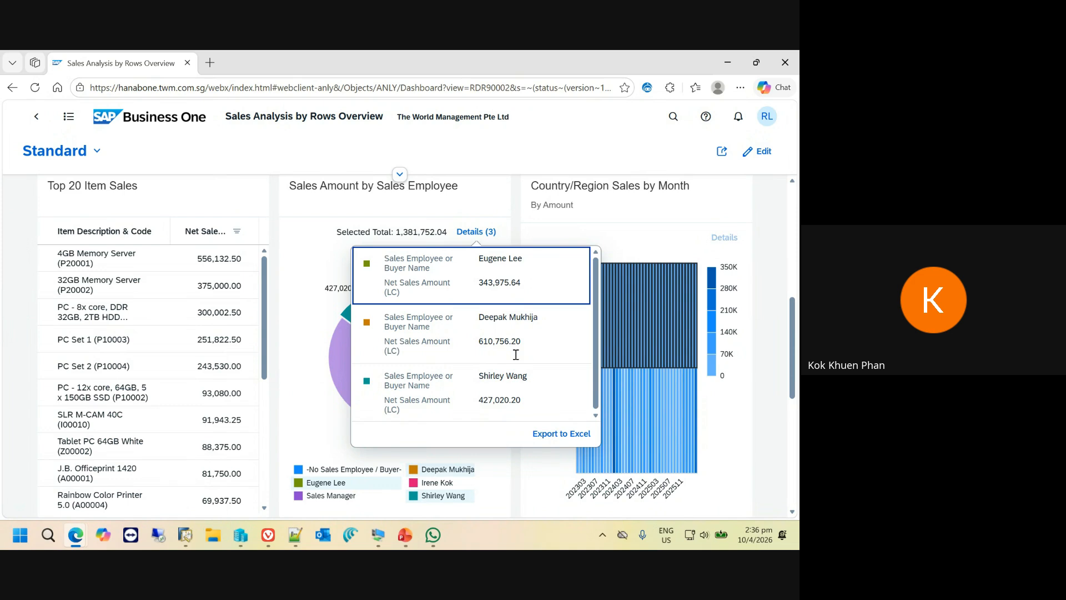
- Try to export the details of the selected sales employees to Excel and close the browser tabs that open
left_click(573, 442)
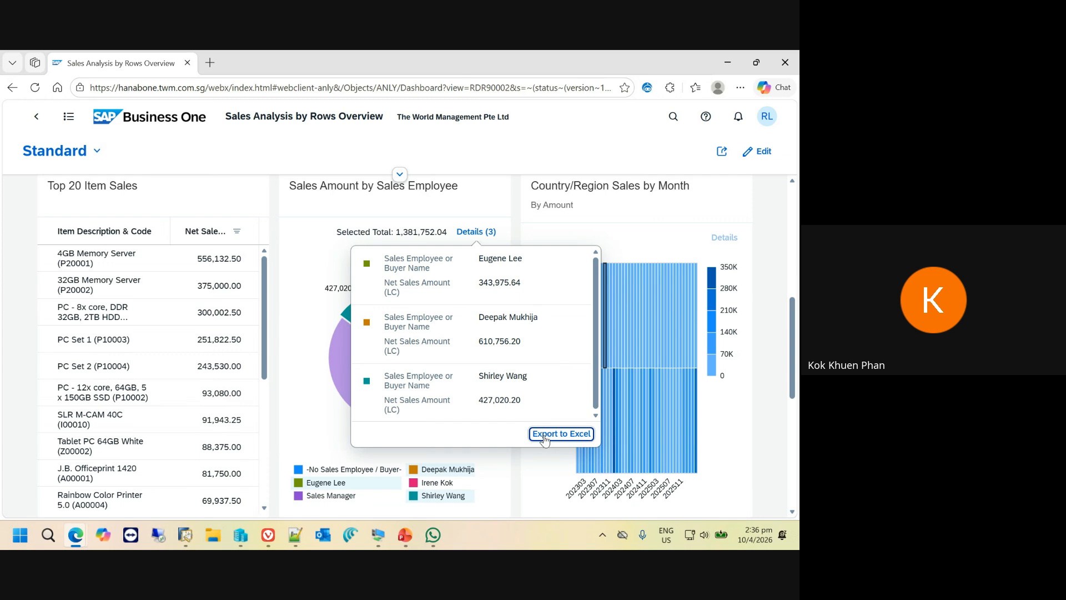
left_click(552, 437)
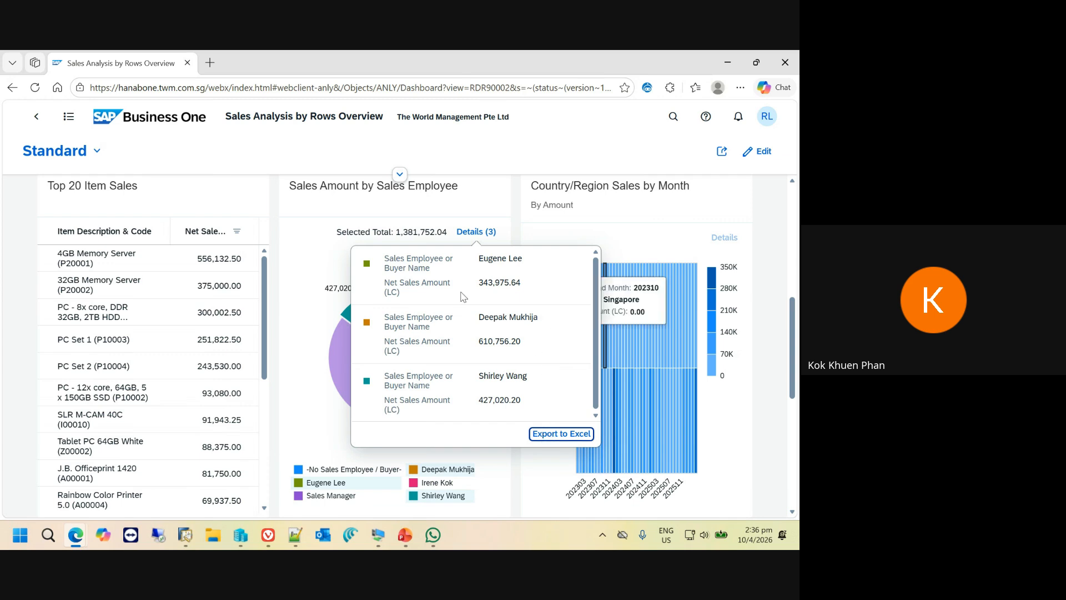
left_click(560, 434)
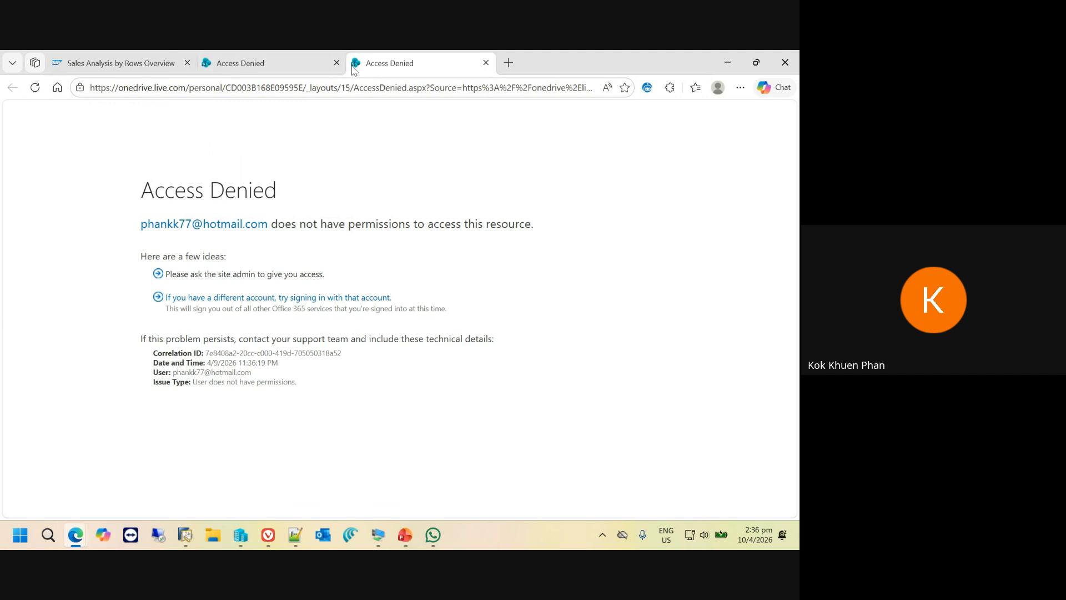
left_click(486, 63)
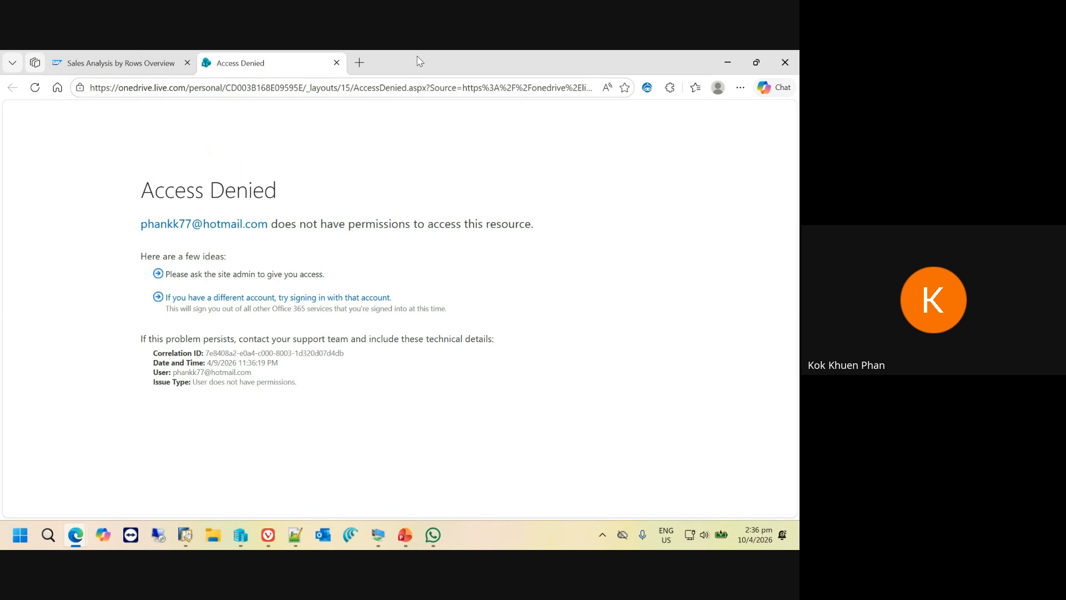
left_click(336, 63)
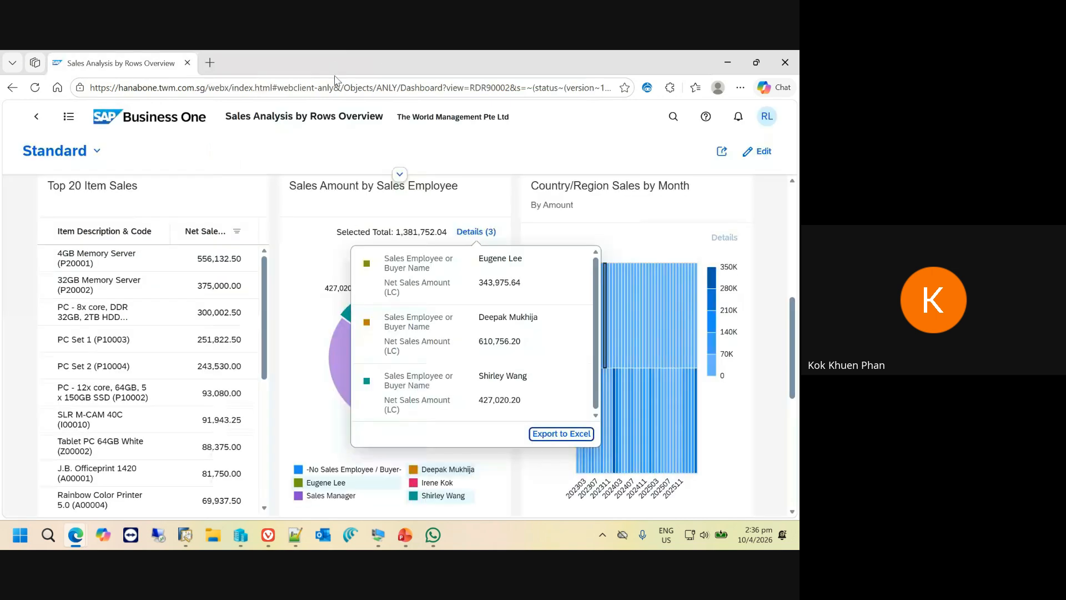
- View the full Sales Amount by Sales Employee chart and return to the overview
left_click(454, 201)
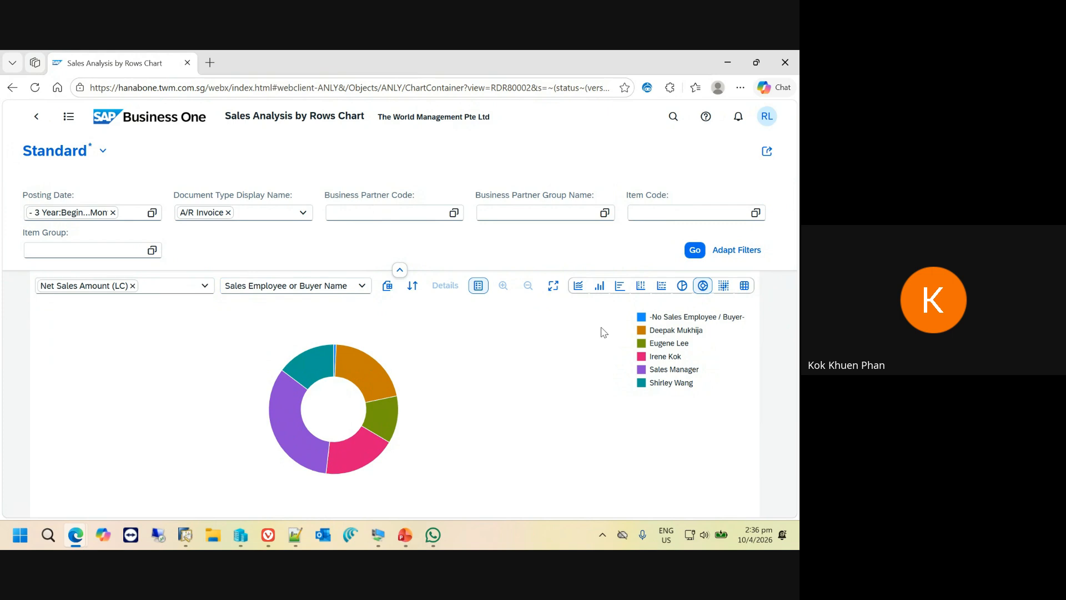
left_click(37, 116)
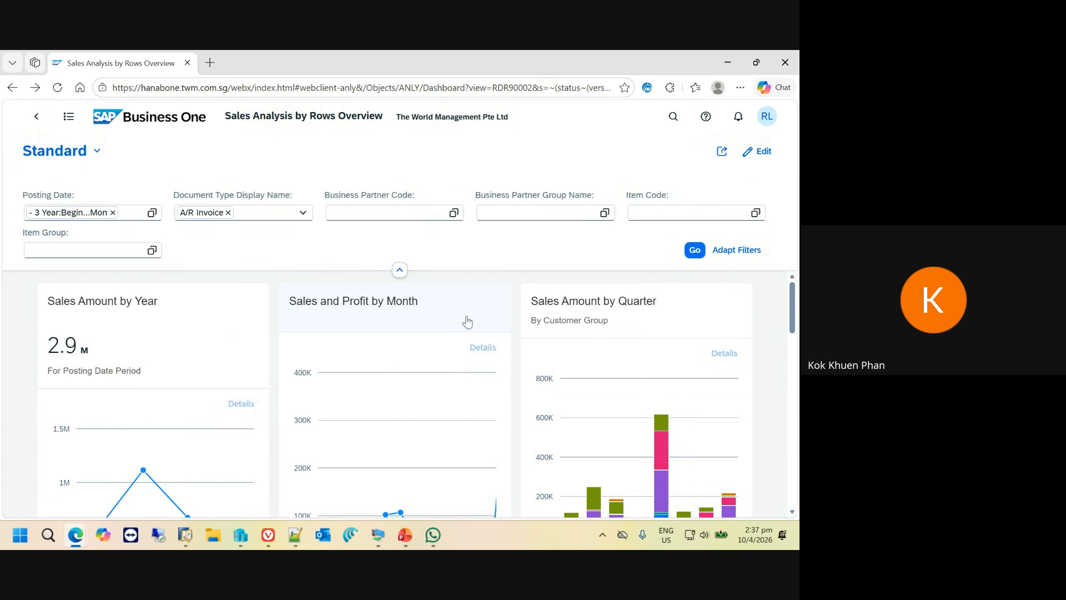
- Open the Sales and Profit by Month chart and zoom it to the period from about 202409 to 202602
left_click(424, 312)
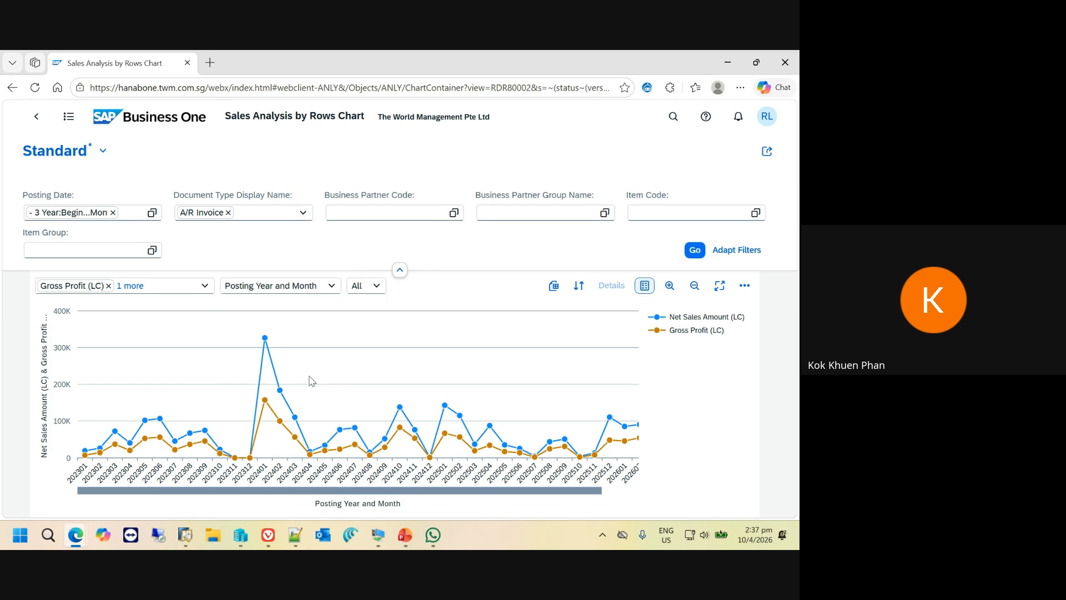
left_click(671, 290)
left_click(670, 287)
left_click(670, 286)
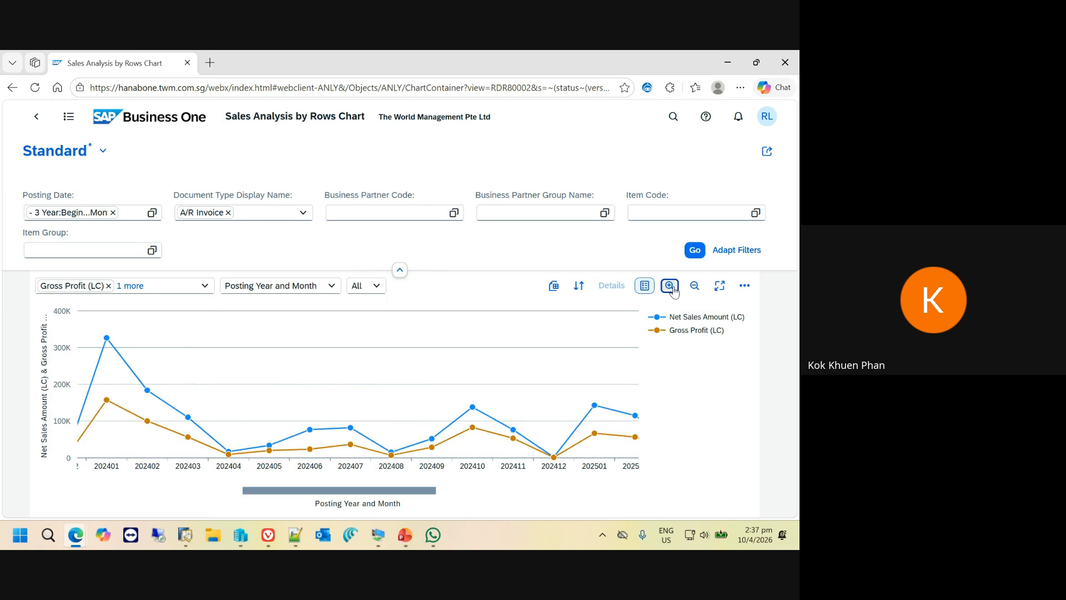
left_click(670, 286)
left_click(671, 286)
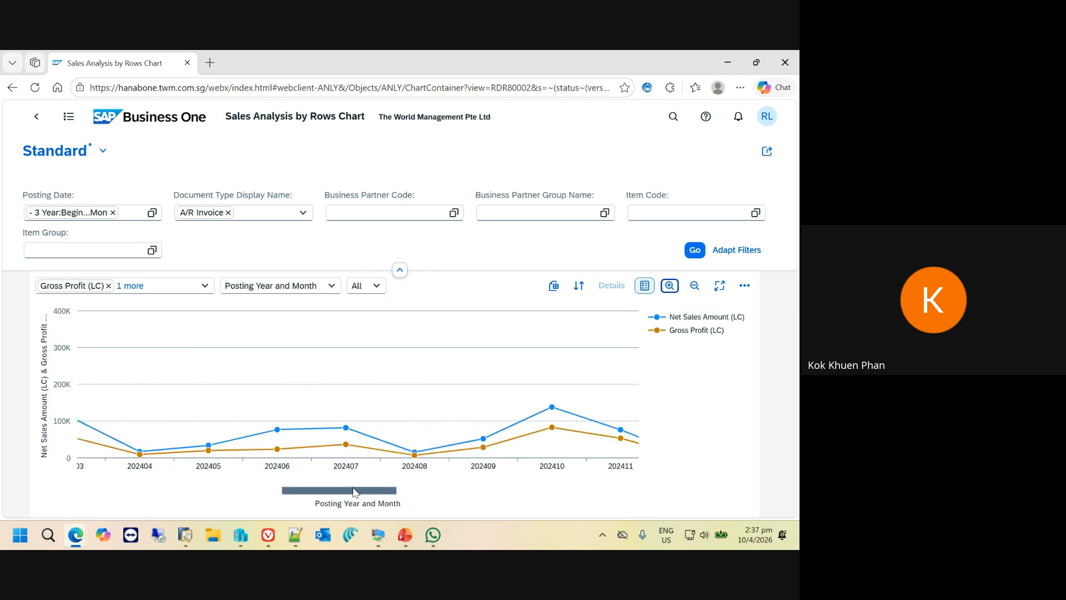
left_click_drag(356, 496, 505, 496)
left_click(695, 287)
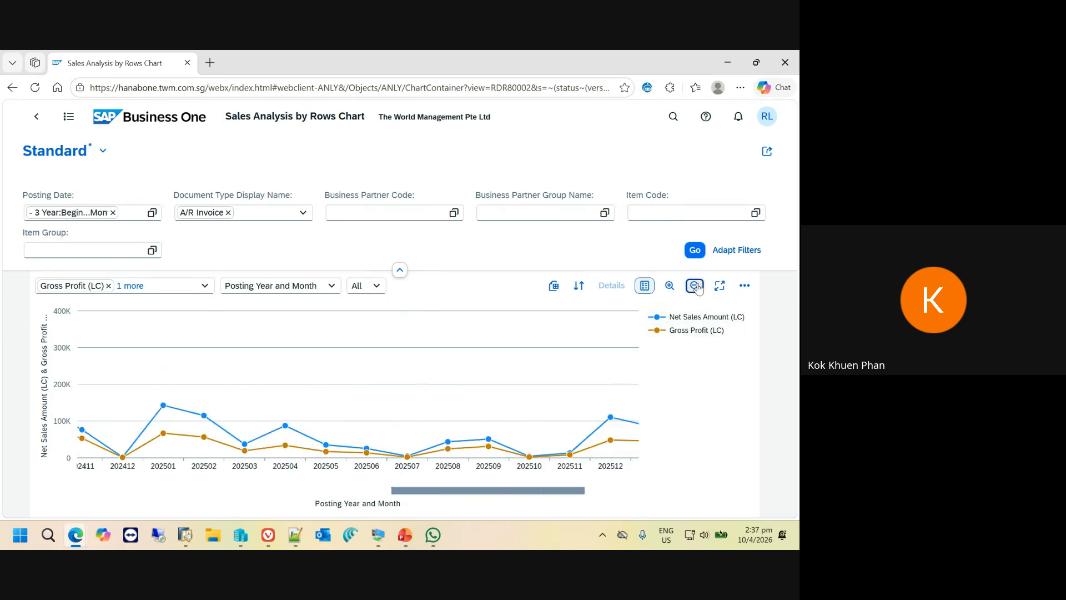
left_click(695, 286)
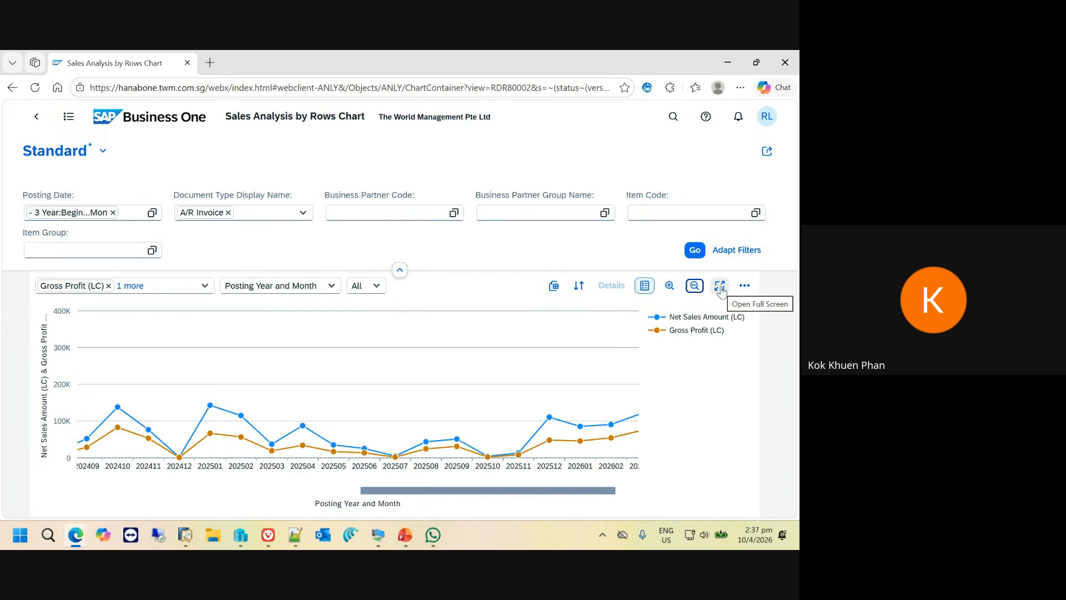
- Show the chart full screen, select the net sales points for 202502, 202501, 202411 and 202410, and open their details
left_click(721, 286)
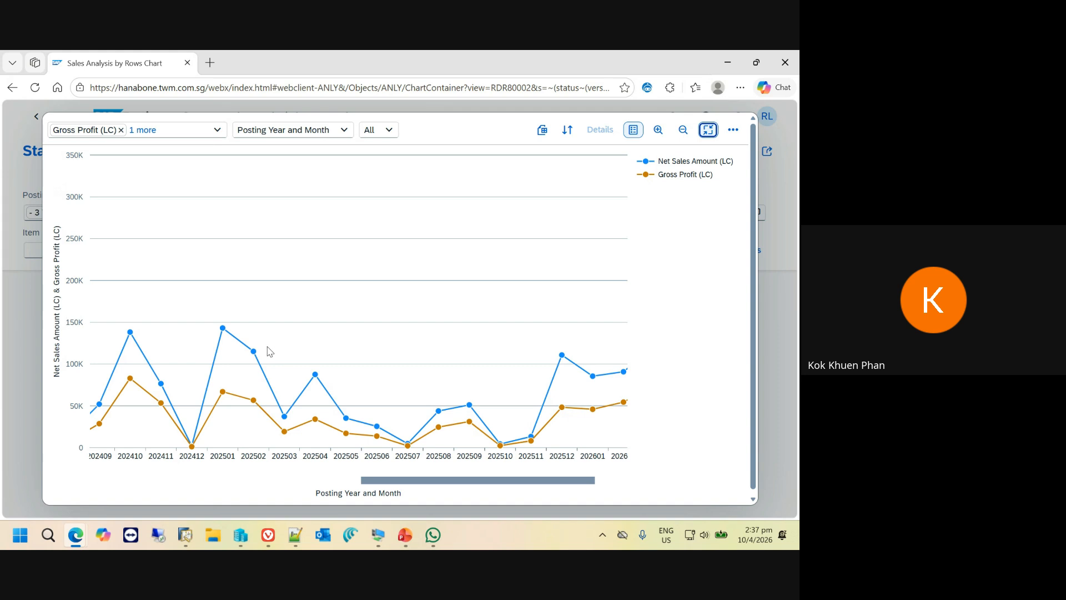
mouse_move(256, 354)
left_click(256, 354)
left_click(223, 328)
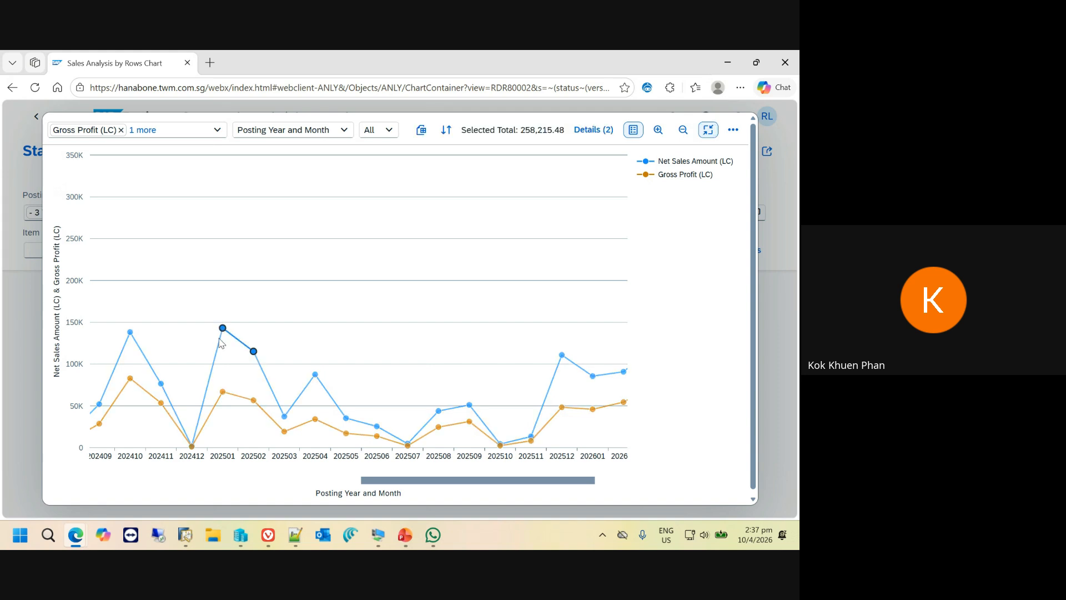
left_click(160, 384)
left_click(130, 333)
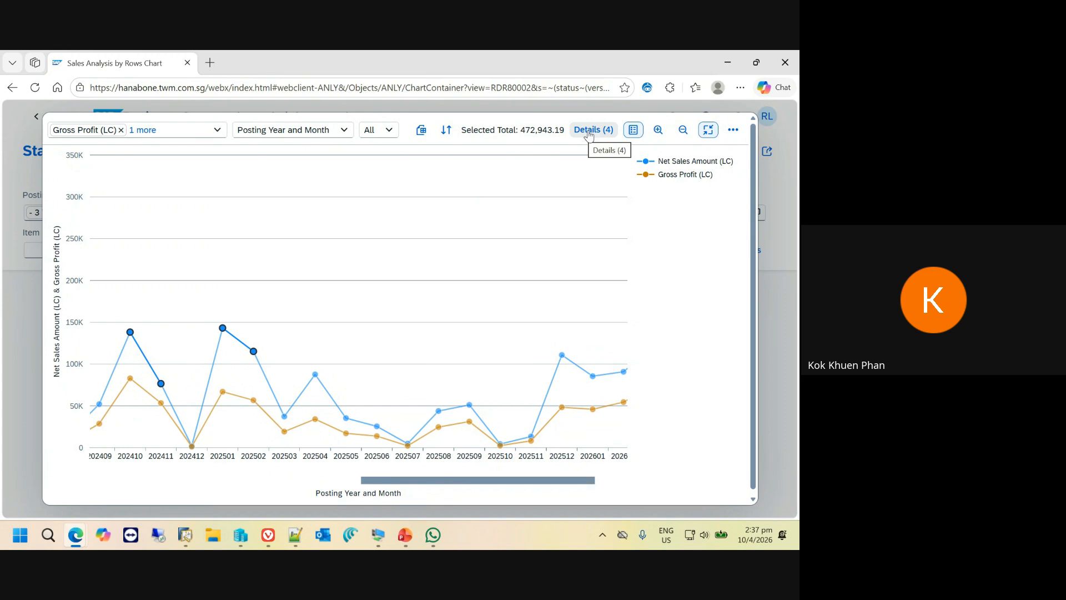
left_click(588, 132)
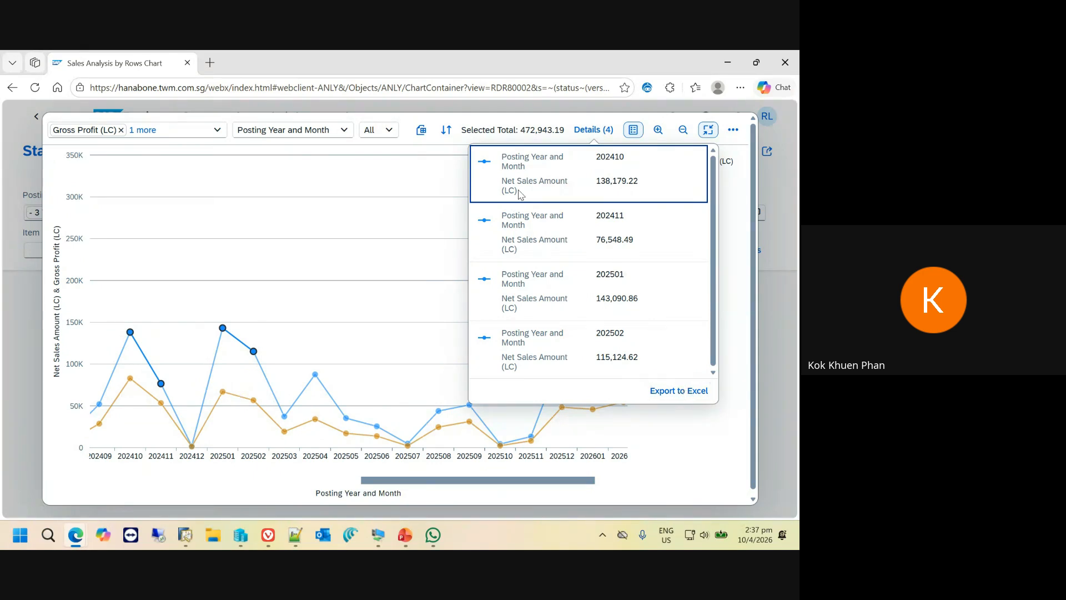
- Try to export the Sales and Profit by Month chart data to Excel and close the browser tab that opens
left_click(422, 131)
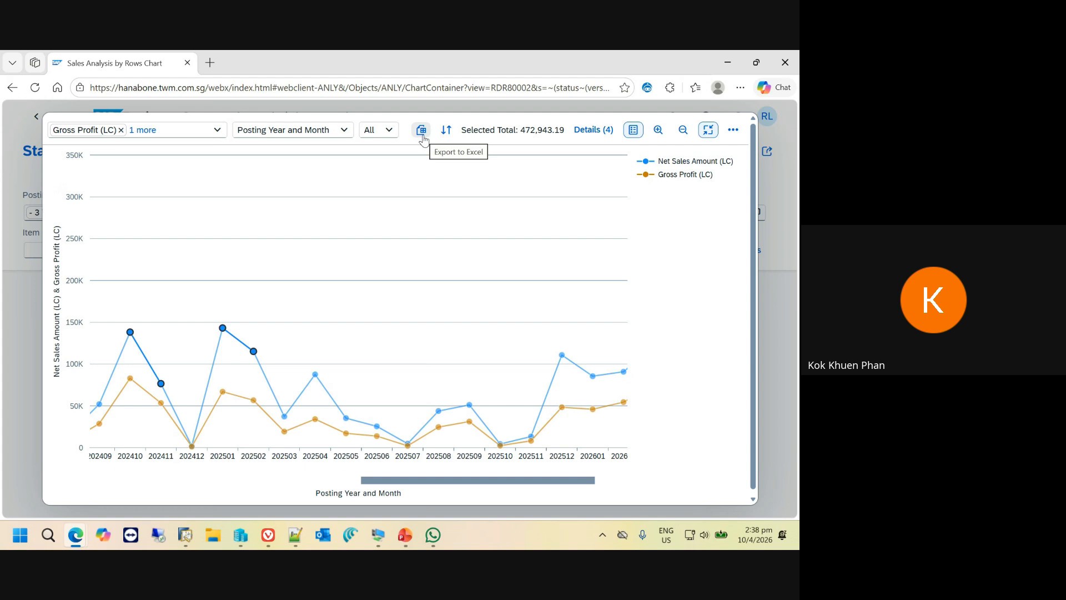
left_click(422, 137)
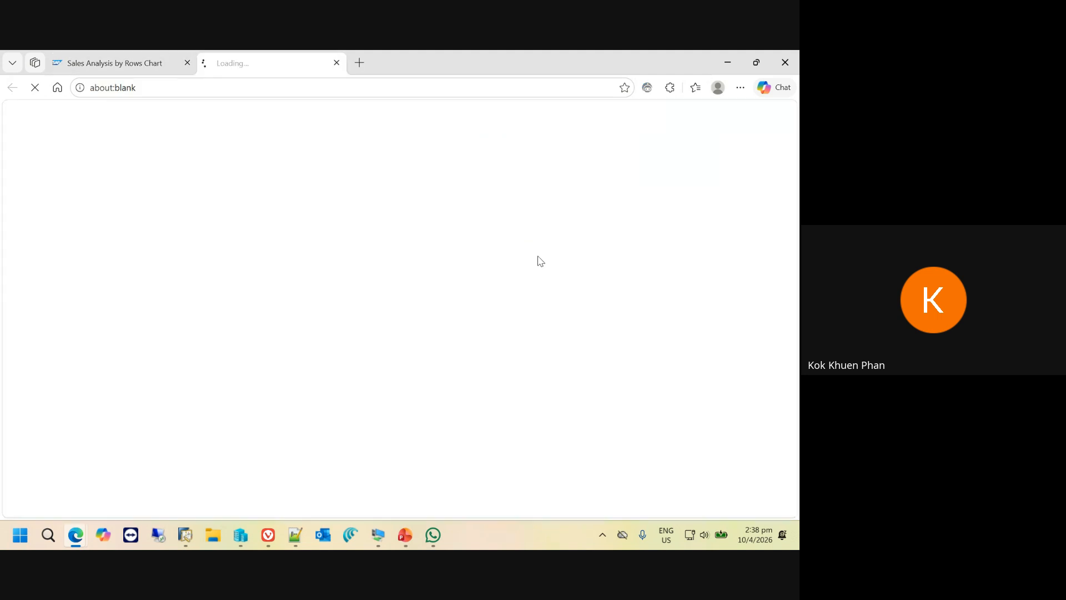
left_click(337, 63)
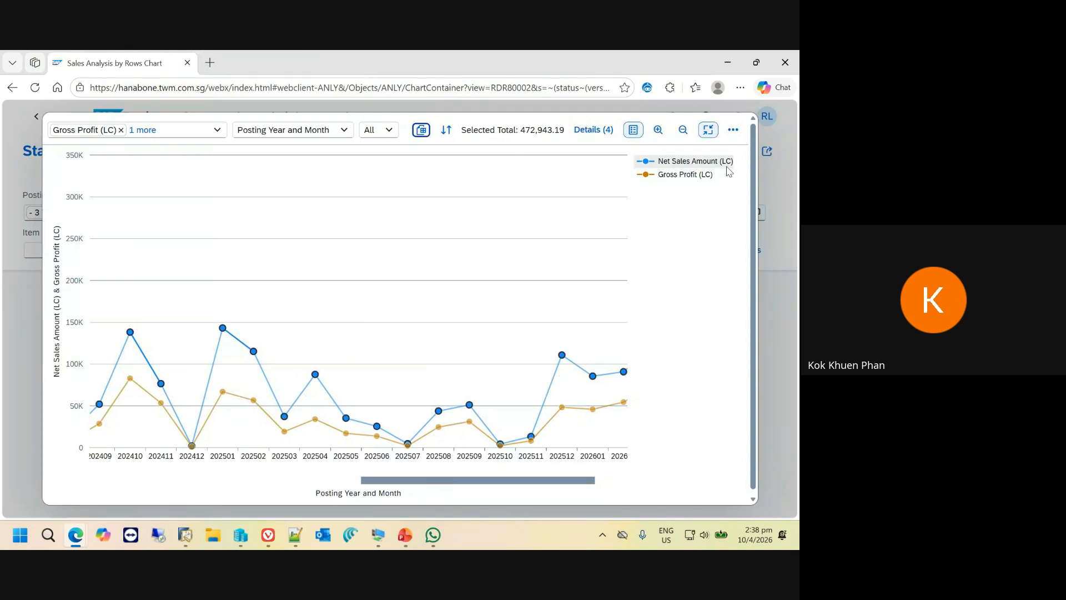
- Exit the full-screen view of the monthly sales and profit chart and return to the Sales Analysis by Rows Overview
left_click(734, 130)
left_click(735, 238)
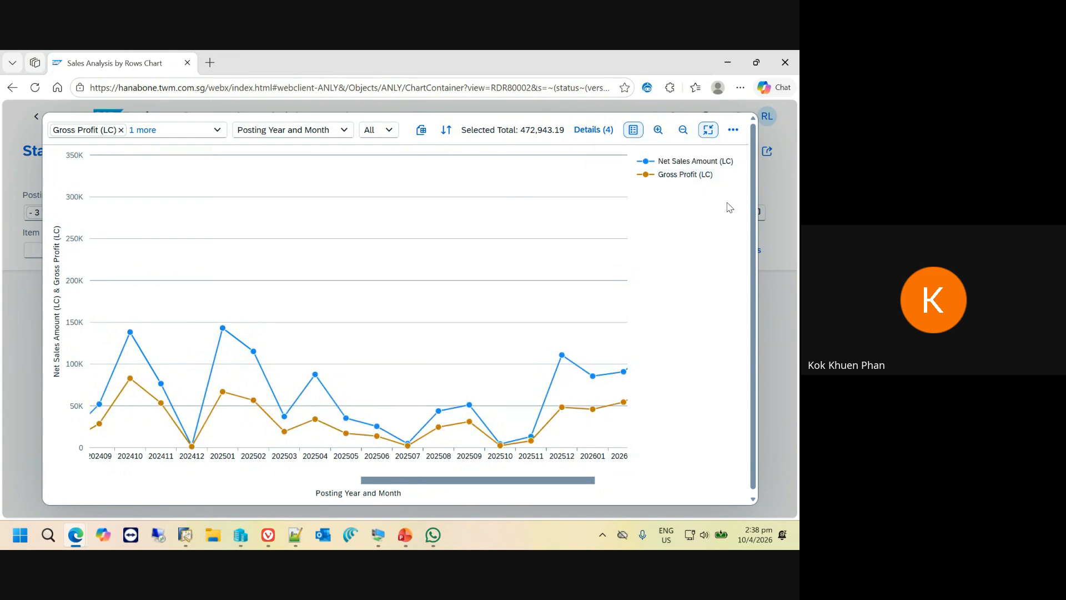
left_click(708, 131)
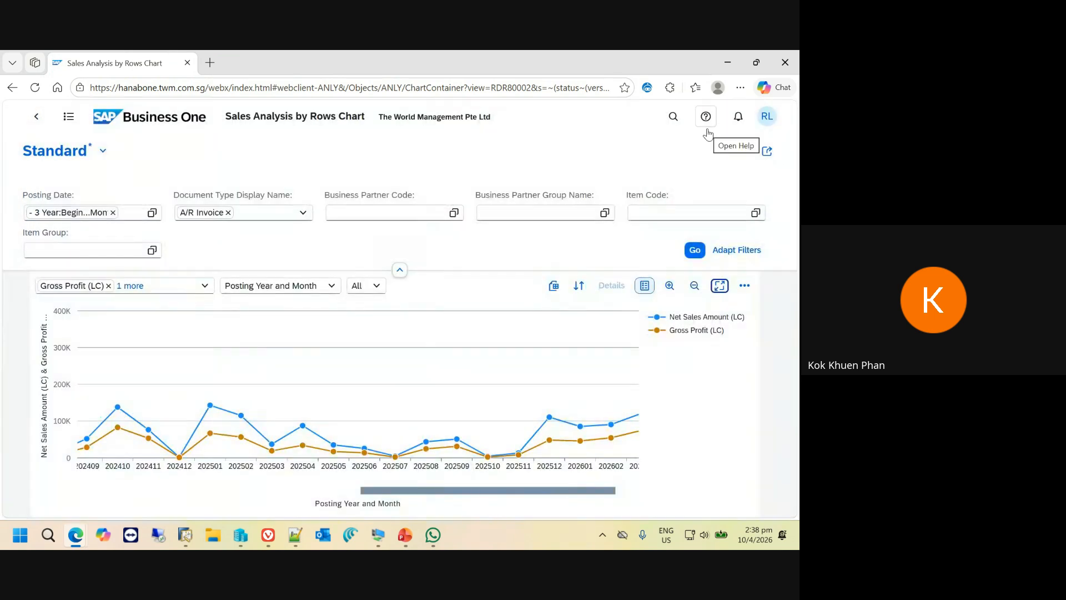
left_click(36, 116)
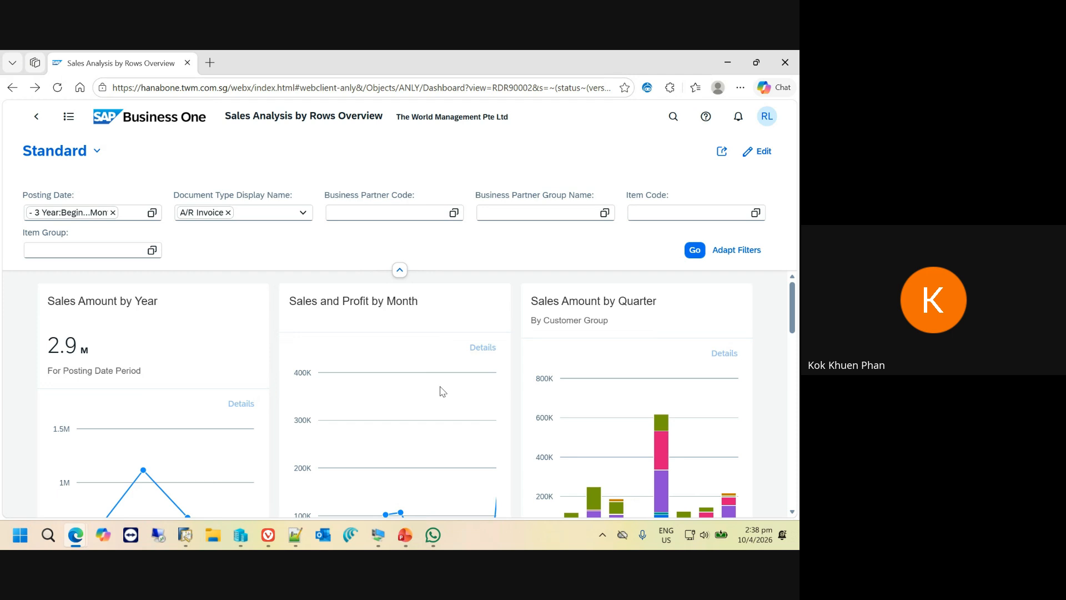
- Switch to the PowerPoint presentation, start the slide show from the Unpacking Sales Performance slide and advance to Transactional Agility
left_click(408, 541)
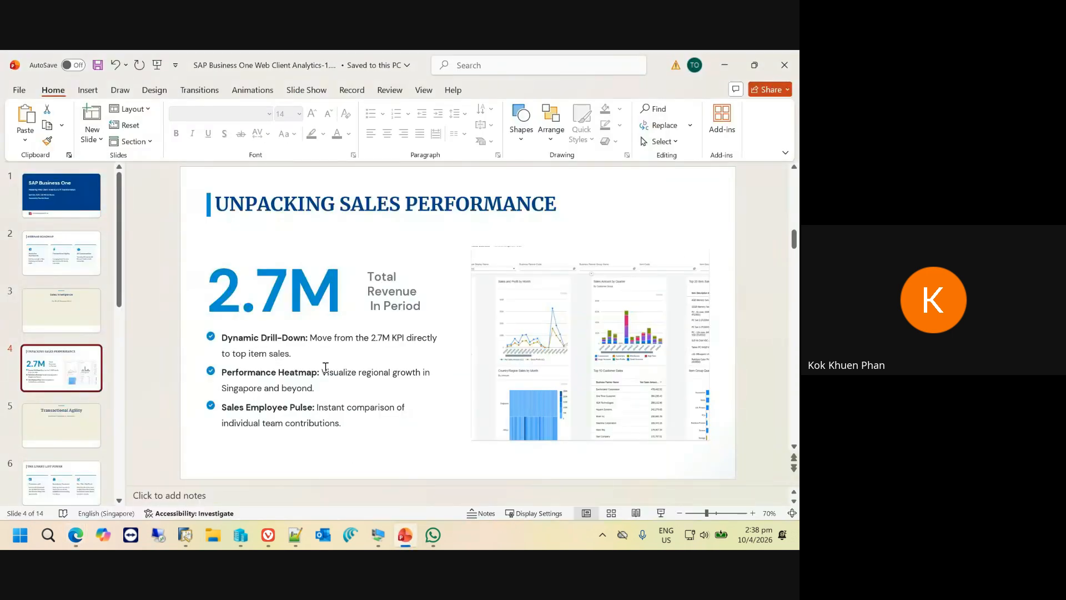
left_click(661, 513)
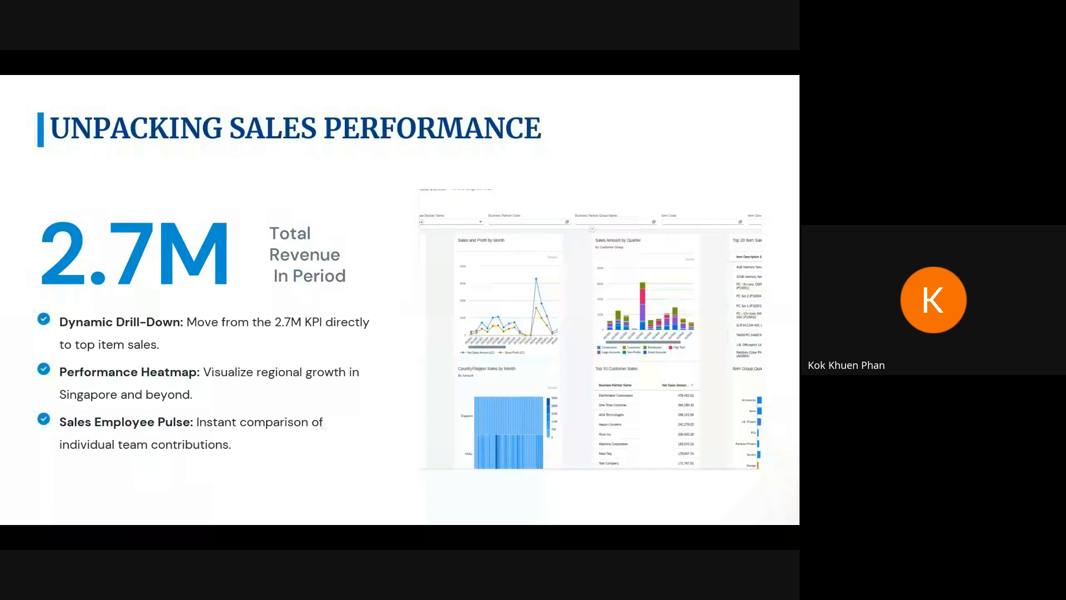
key("Right")
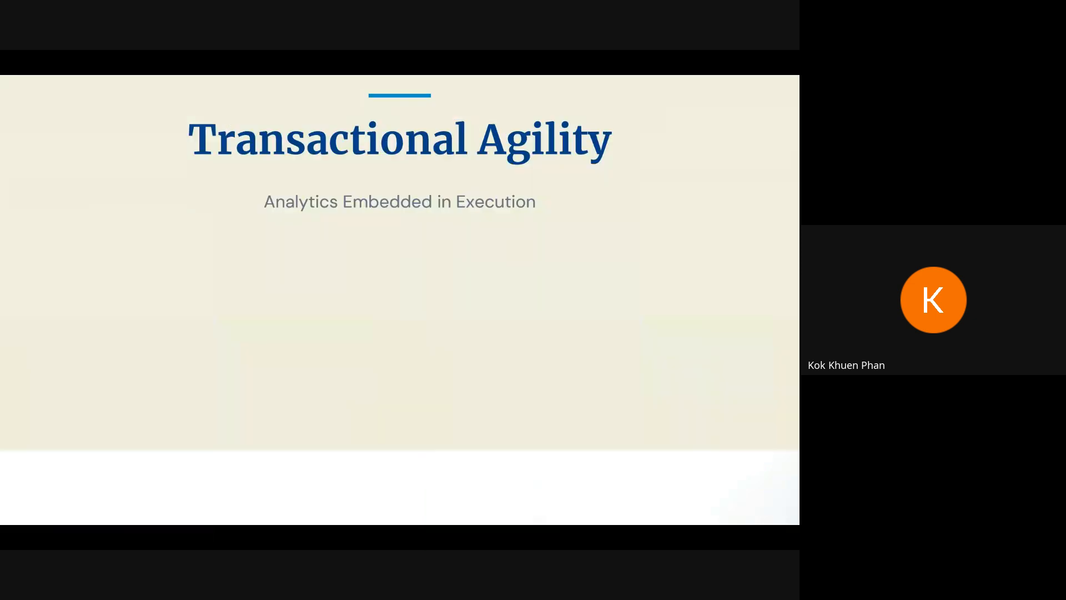
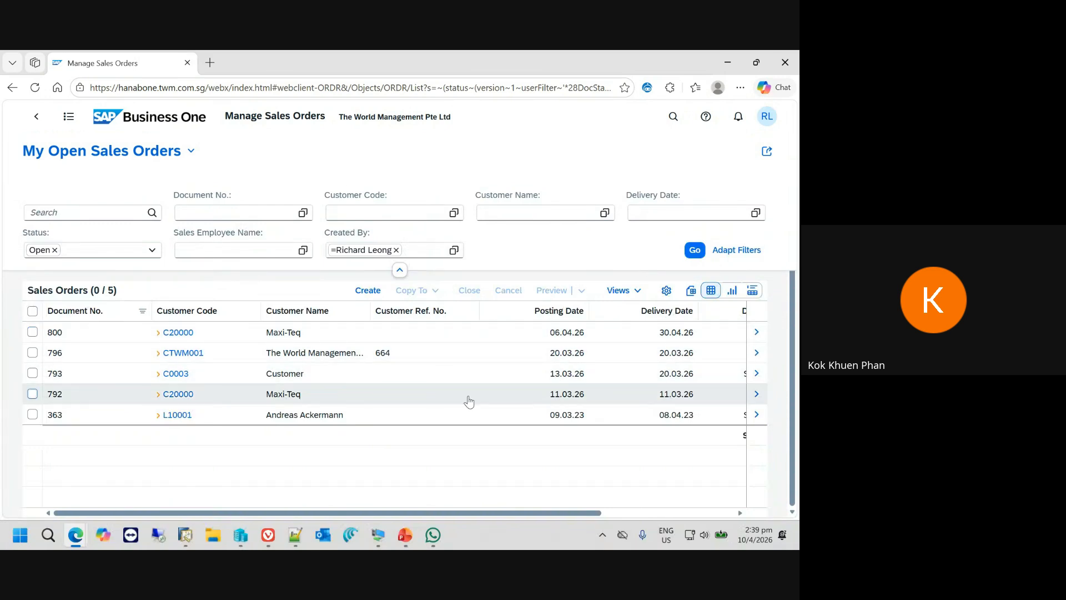
- Open the first Maxi-Teq sales order in the list, show its Customer360 view and look through the dashboard cards
left_click(757, 334)
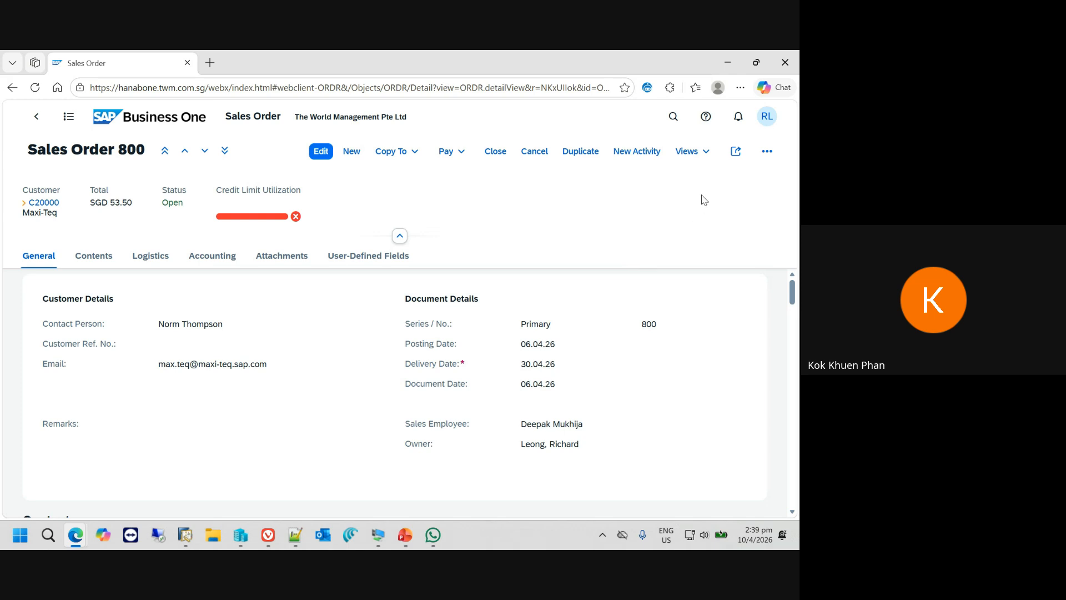
left_click(706, 154)
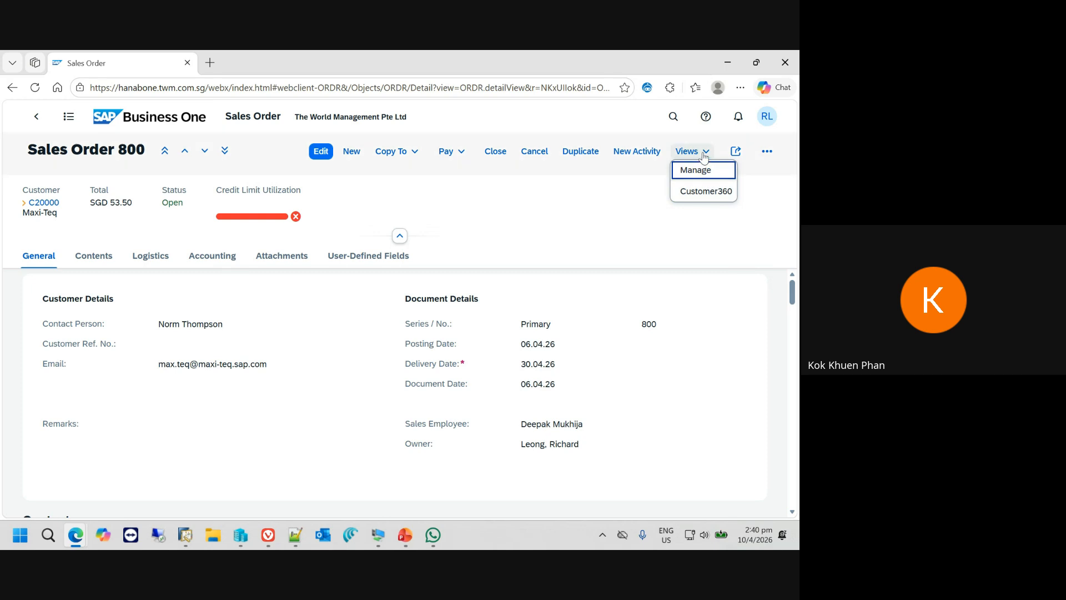
left_click(710, 192)
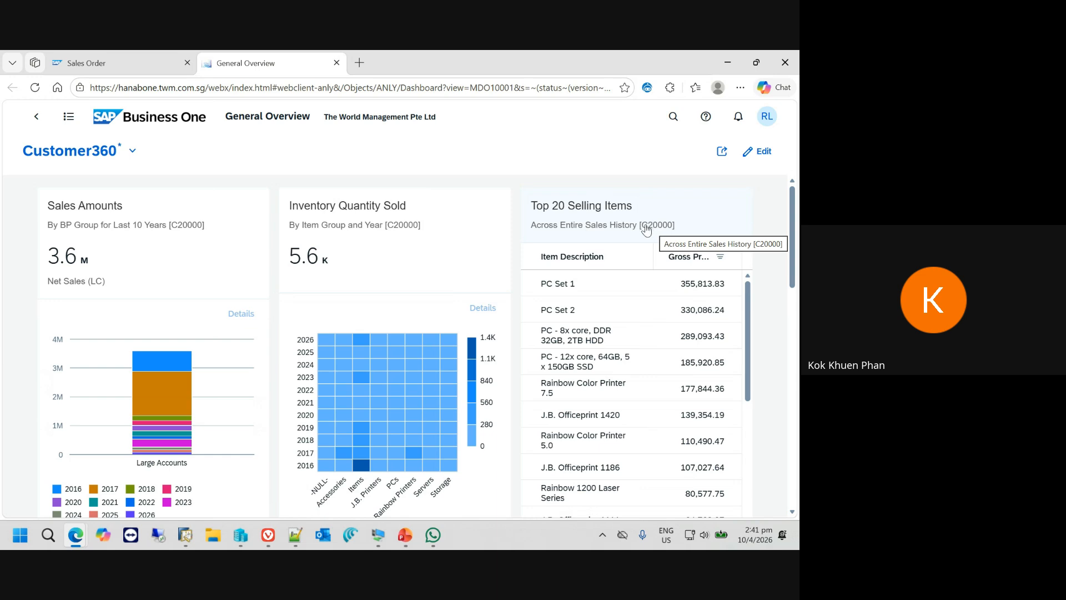
scroll(639, 333, "down", 5)
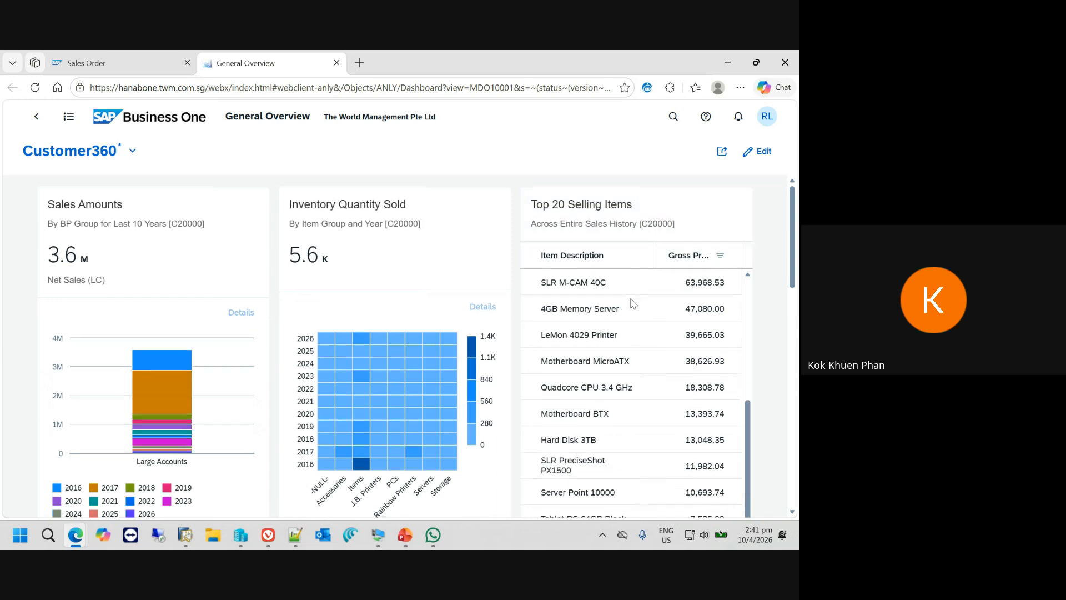
scroll(430, 345, "down", 4)
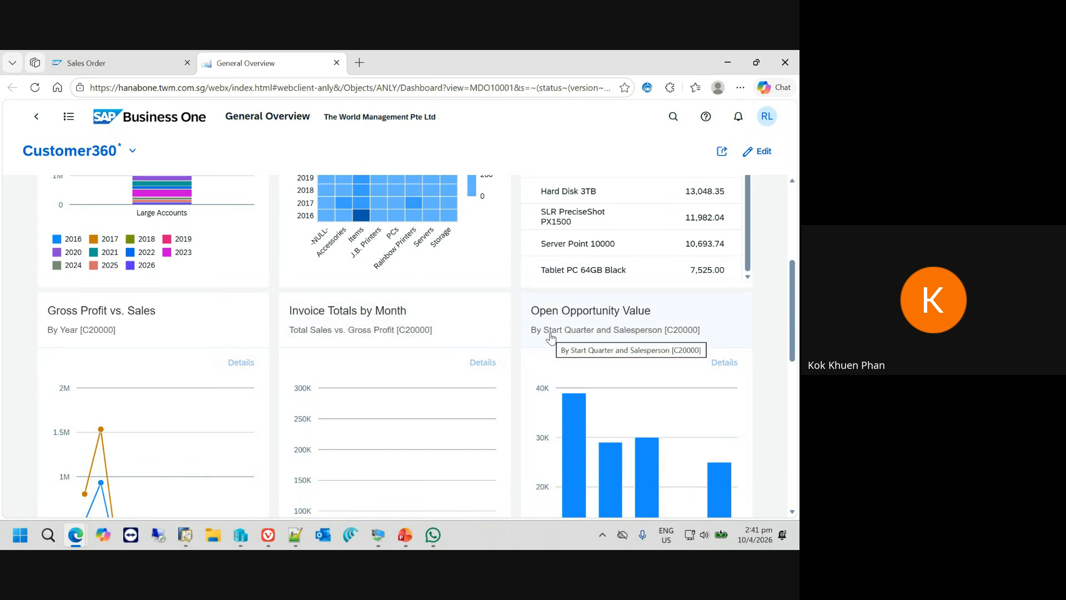
scroll(551, 337, "down", 8)
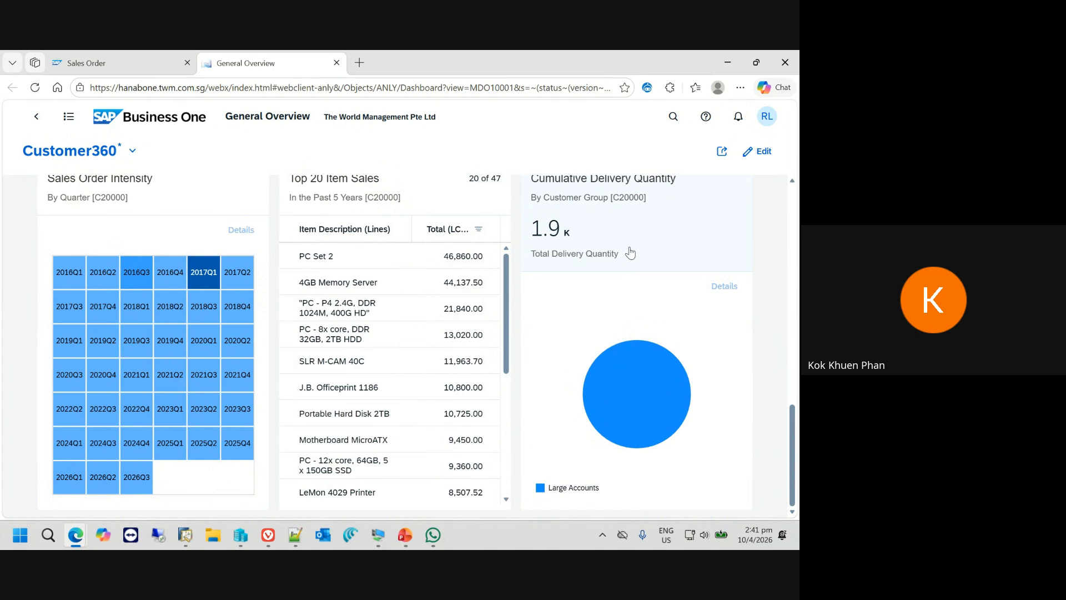
- Return to the sales order, go to the previous order, for River Inc, and open its Customer360 view
left_click(119, 62)
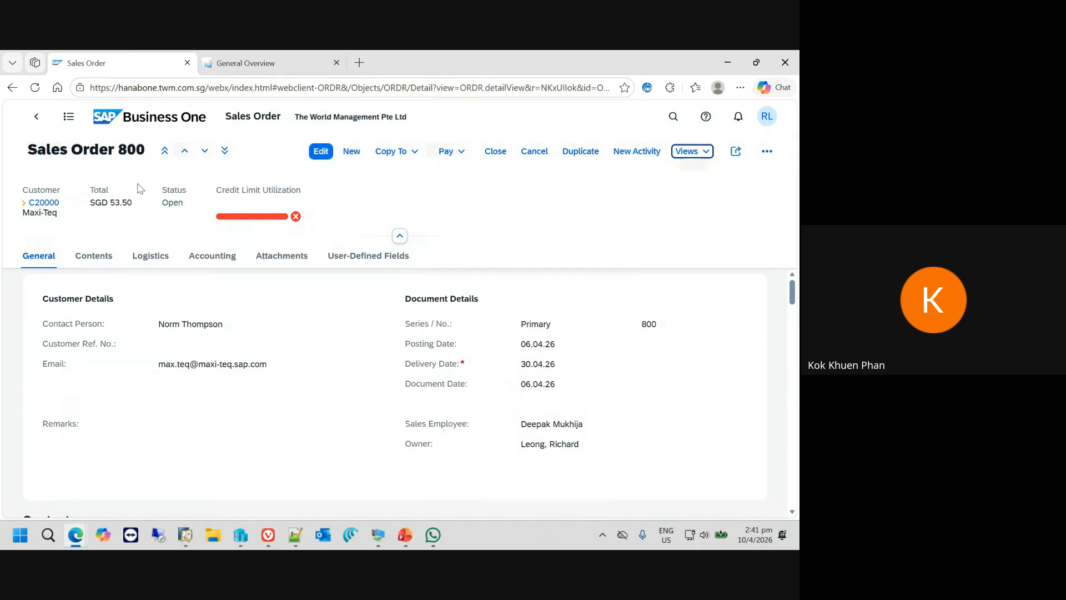
left_click(185, 153)
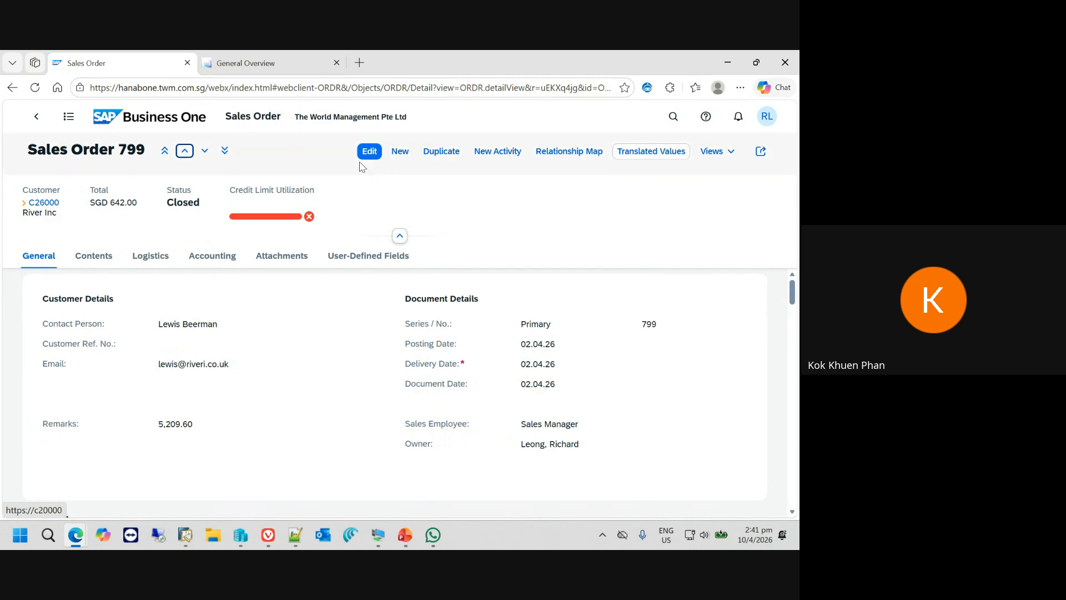
left_click(730, 155)
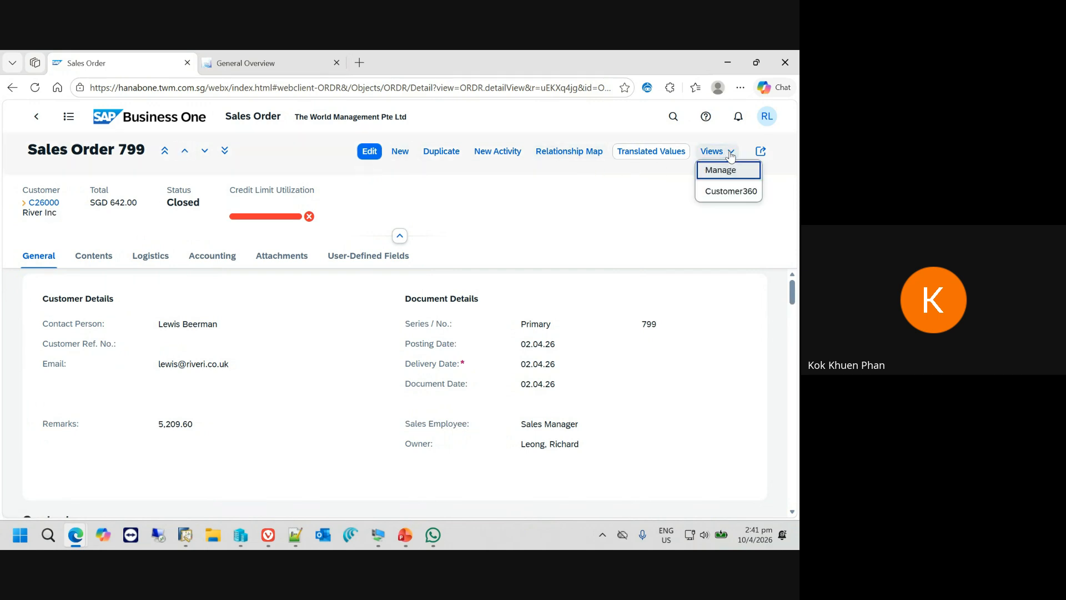
left_click(721, 191)
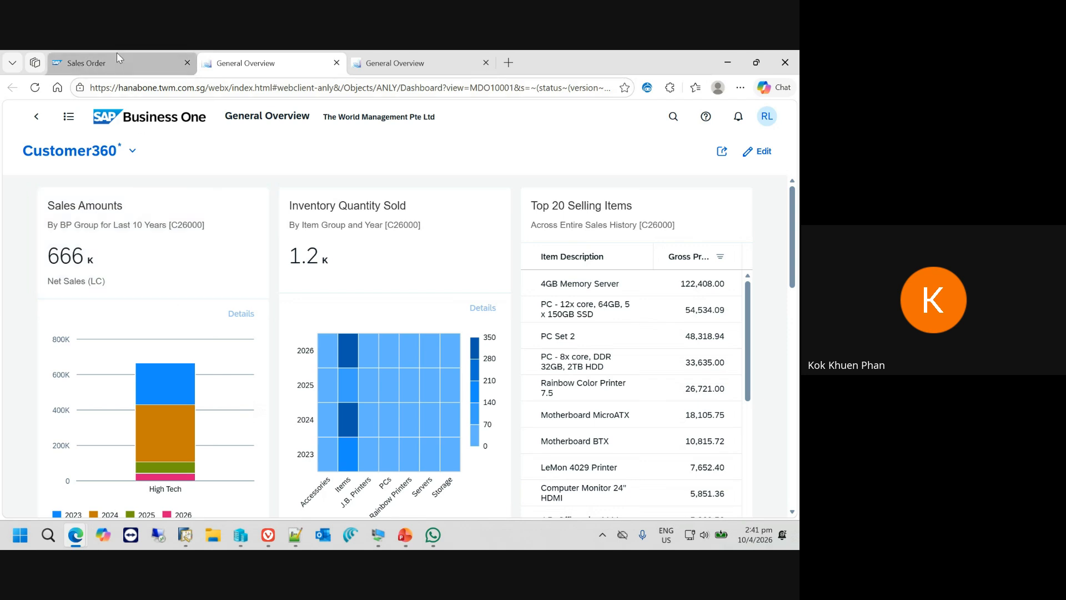
- Go back to the River Inc sales order and open the management page for its linked views
mouse_move(115, 63)
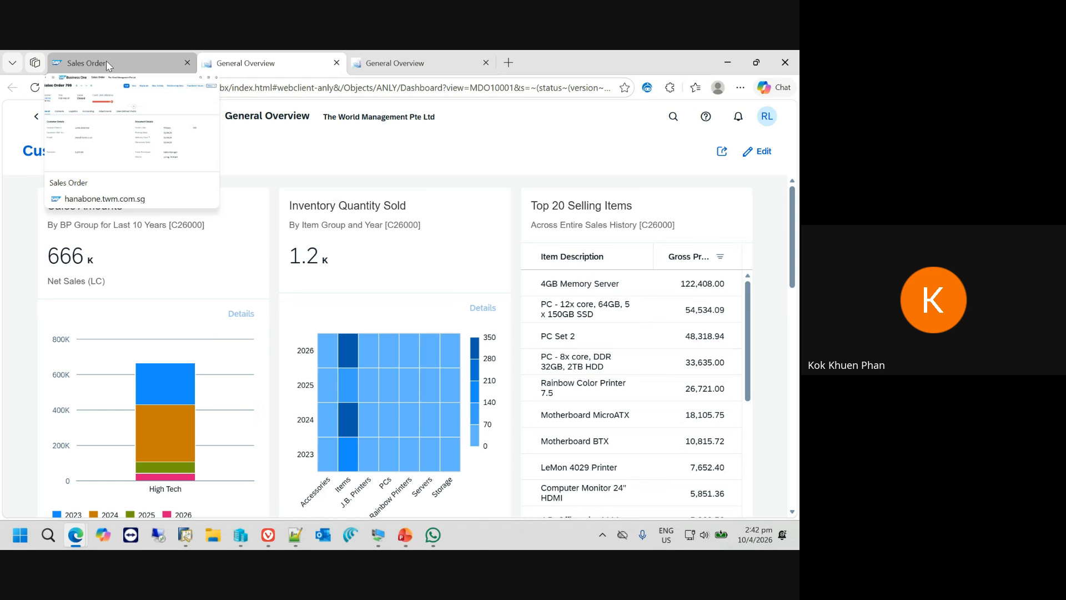
left_click(107, 65)
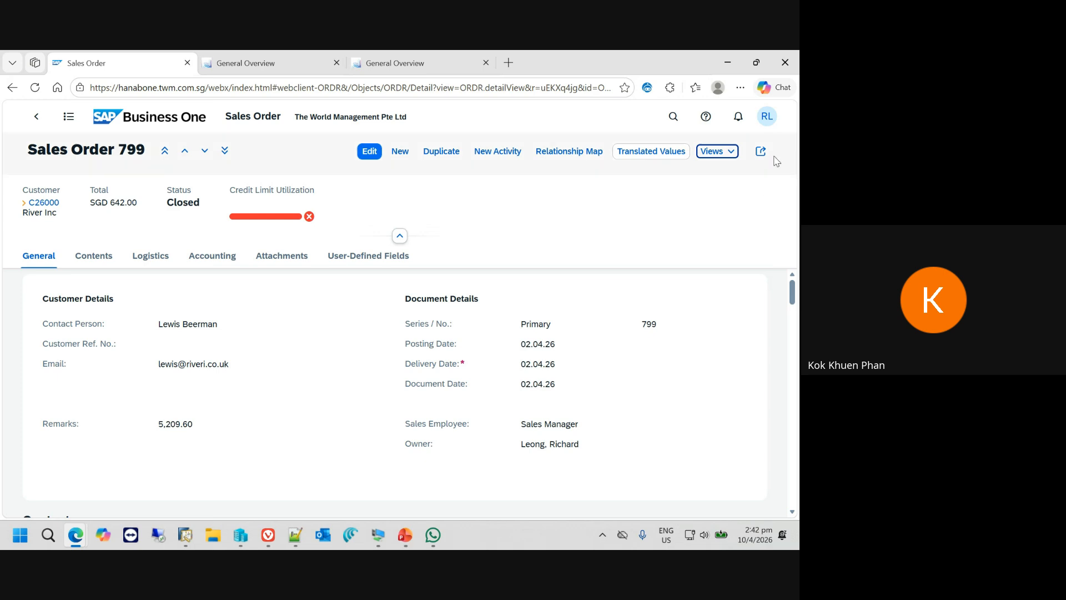
left_click(735, 156)
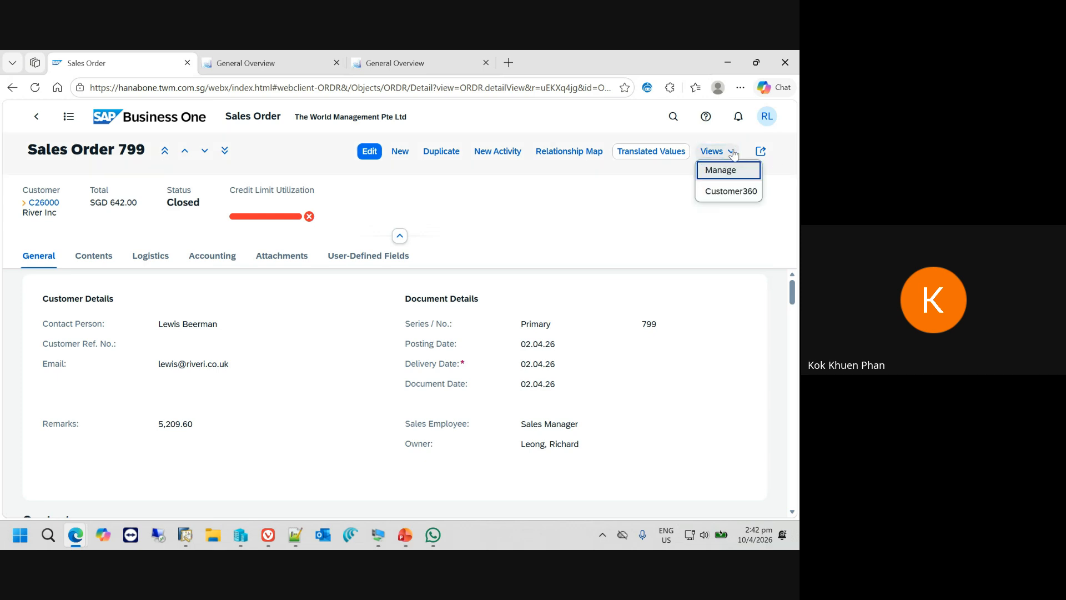
left_click(729, 171)
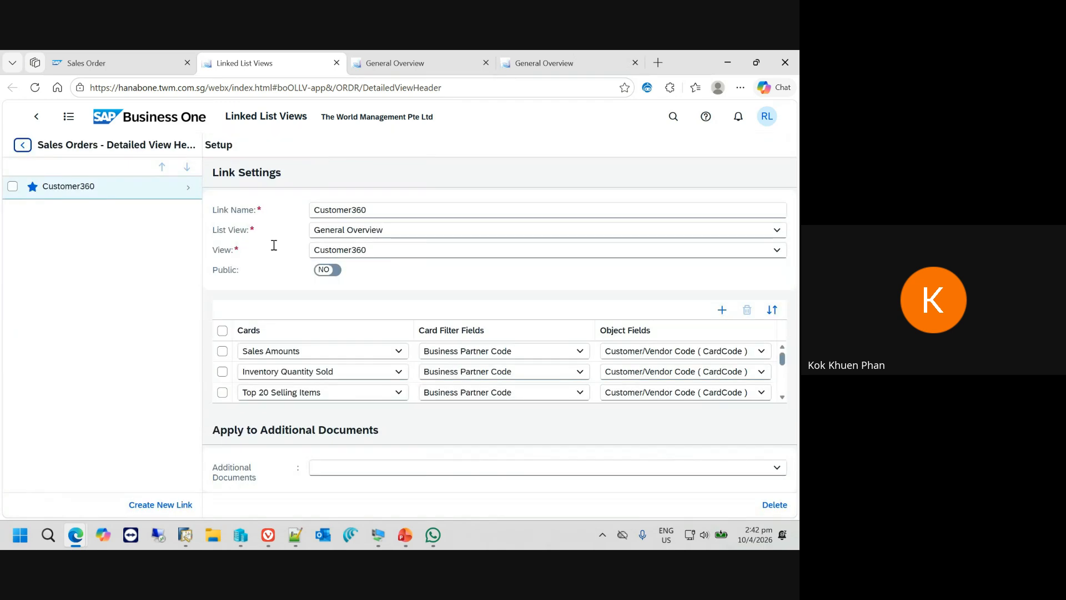
- Create a public link named AR Invoice Listing that points to the A/R Invoices list with the All Sales Invoices view
left_click(189, 505)
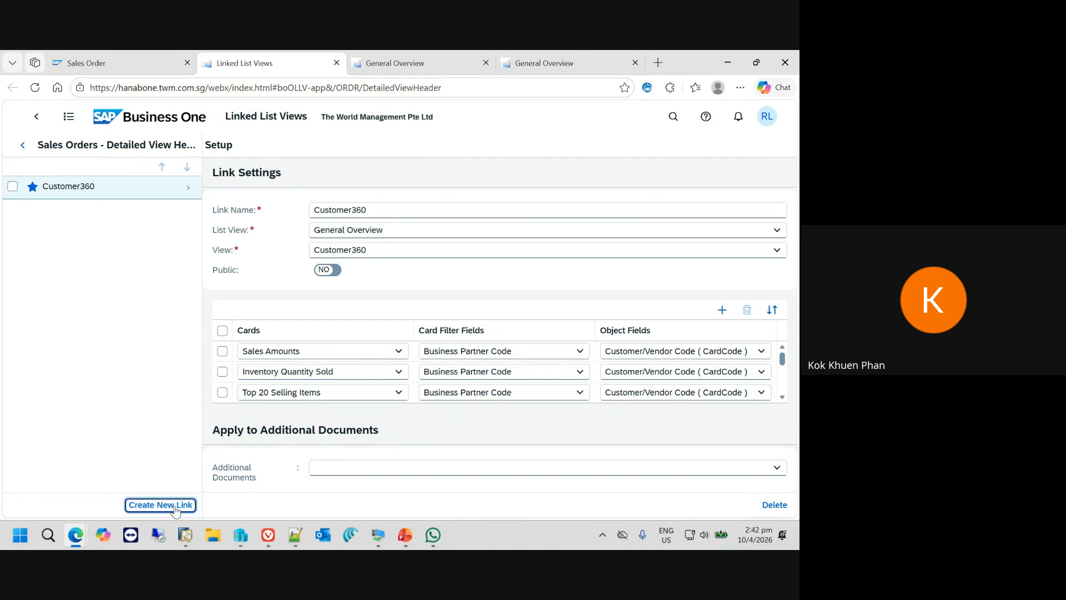
left_click(387, 211)
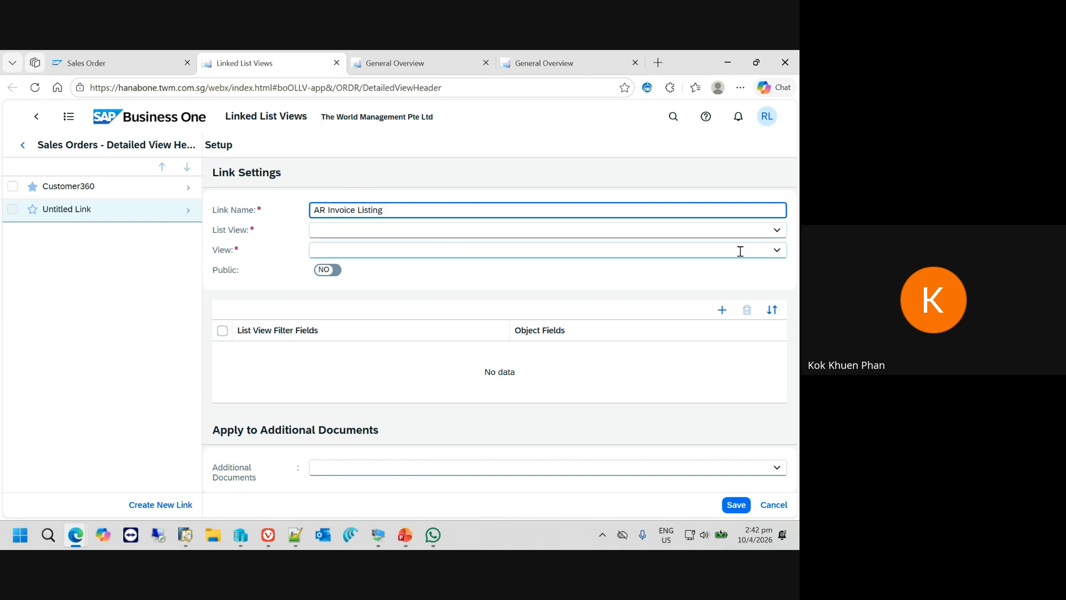
left_click(777, 231)
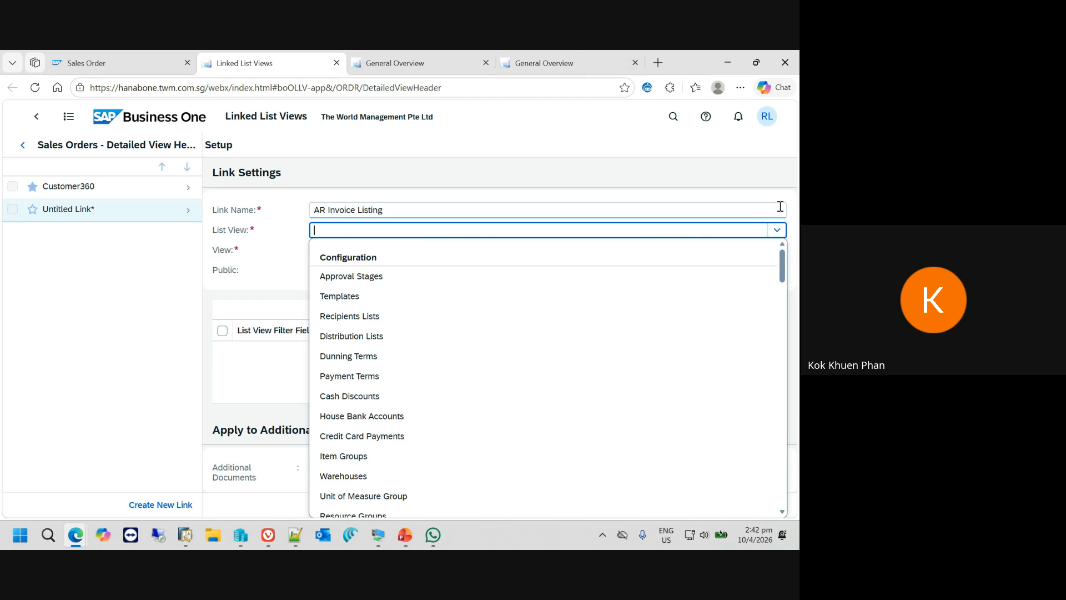
type("A/R Invoices")
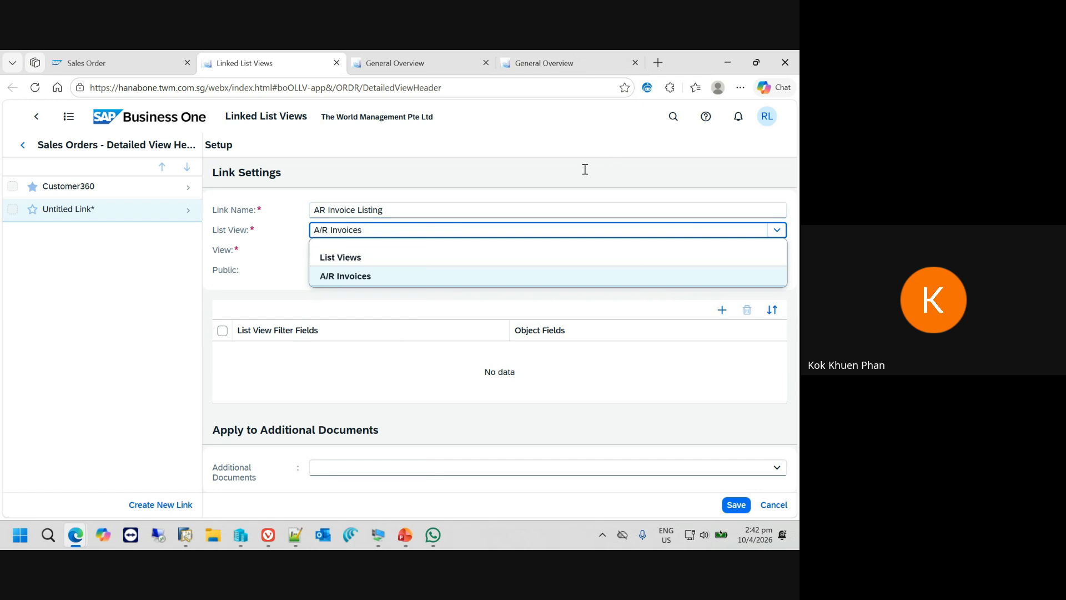
left_click(365, 280)
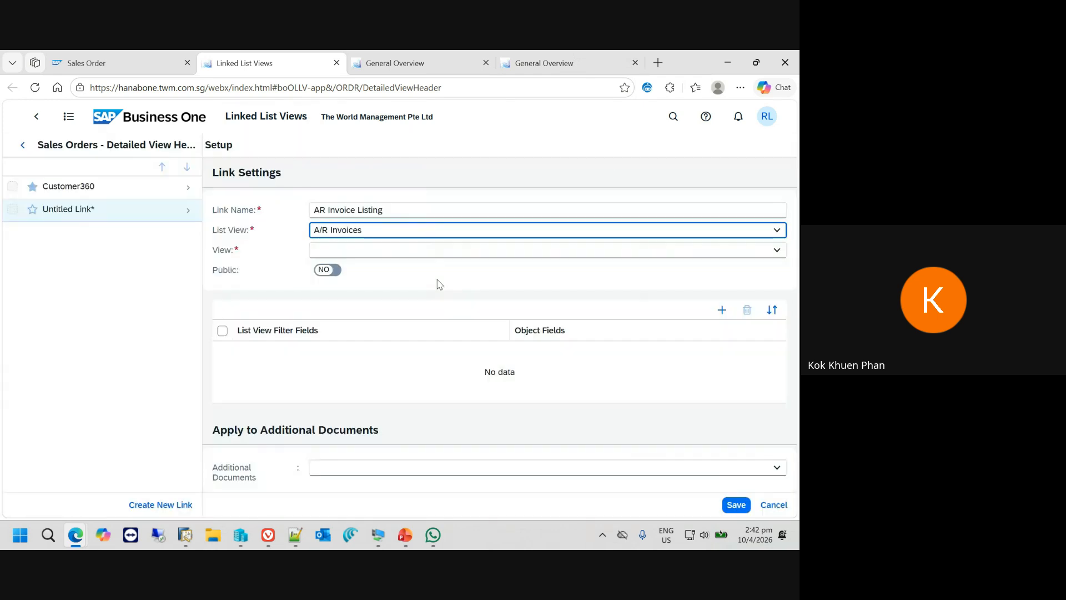
left_click(778, 251)
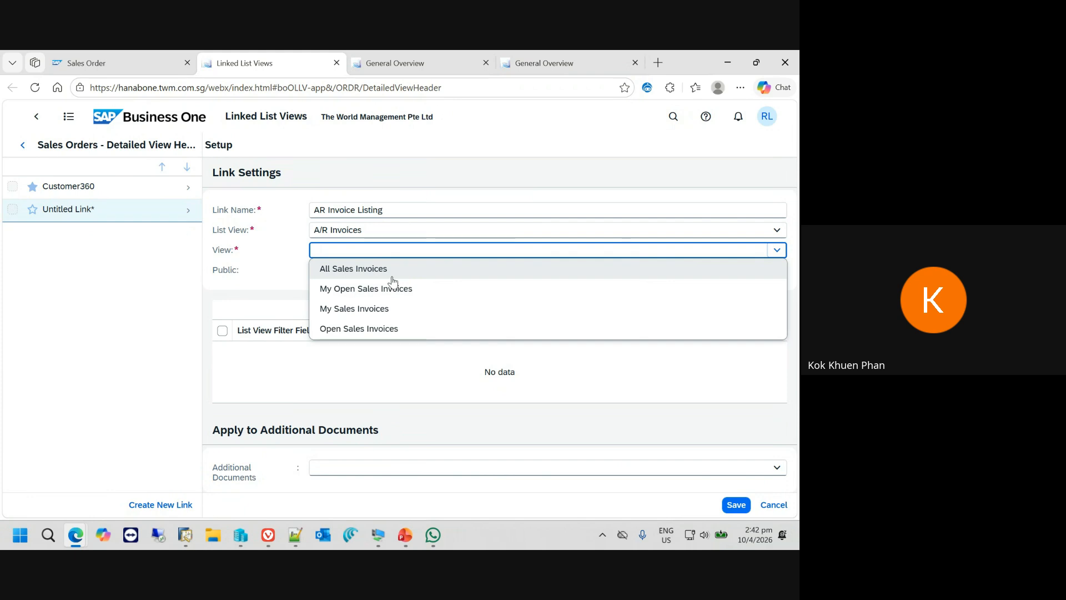
left_click(363, 272)
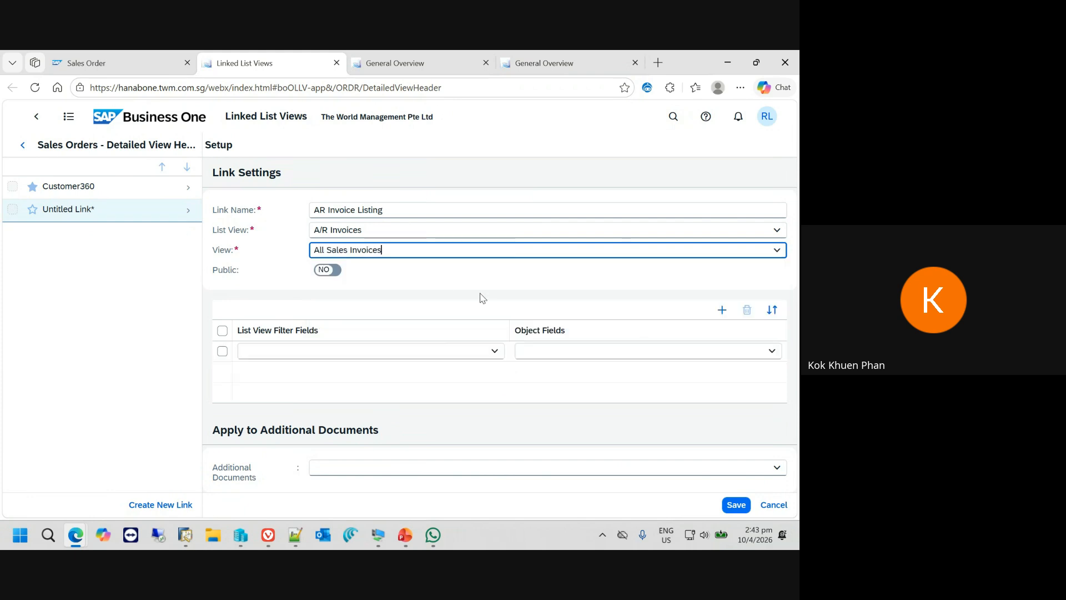
left_click(336, 277)
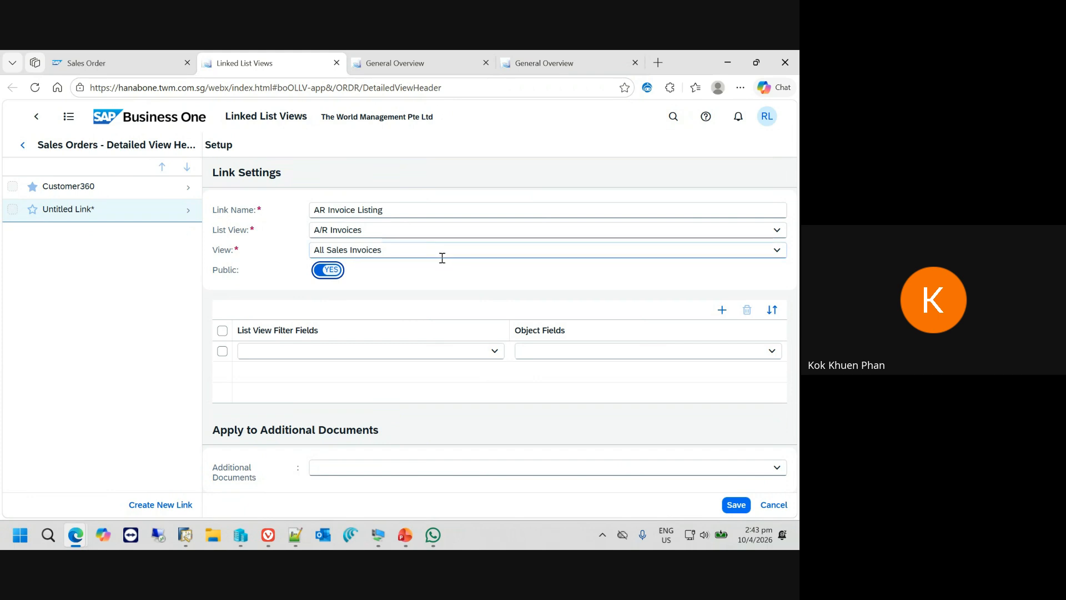
- Map the link's Customer Code ( CardCode ) filter field to the Customer/Vendor Code ( CardCode ) object field and save the link
left_click(494, 351)
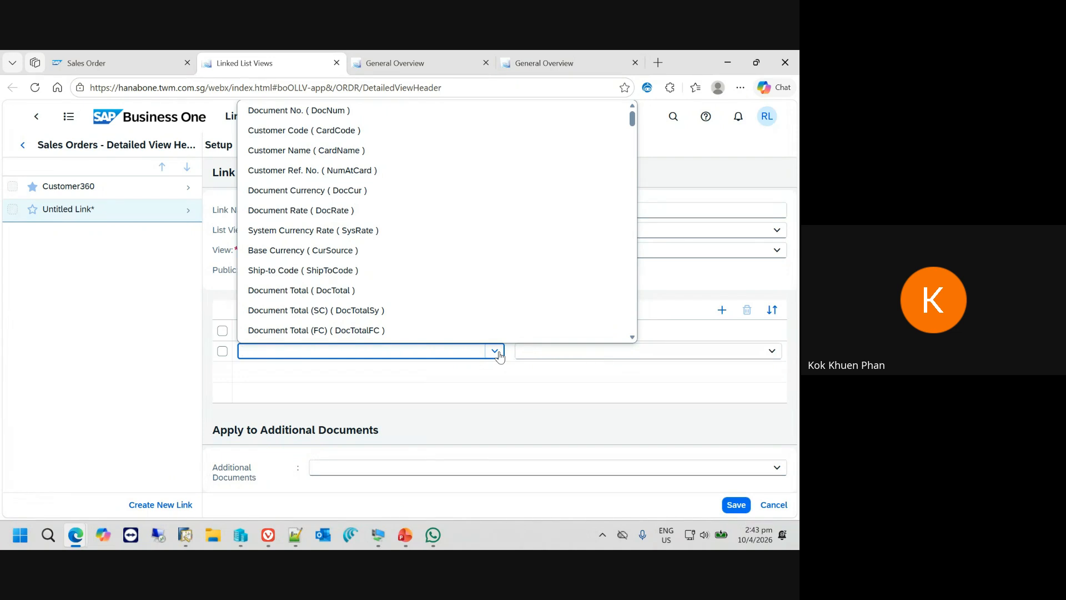
left_click(379, 139)
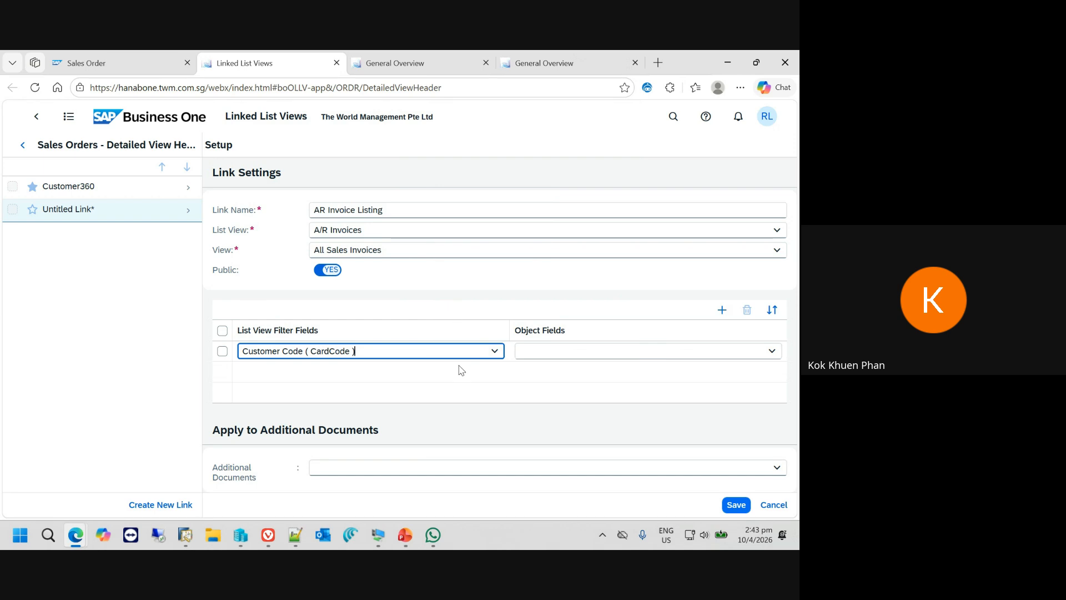
left_click(772, 351)
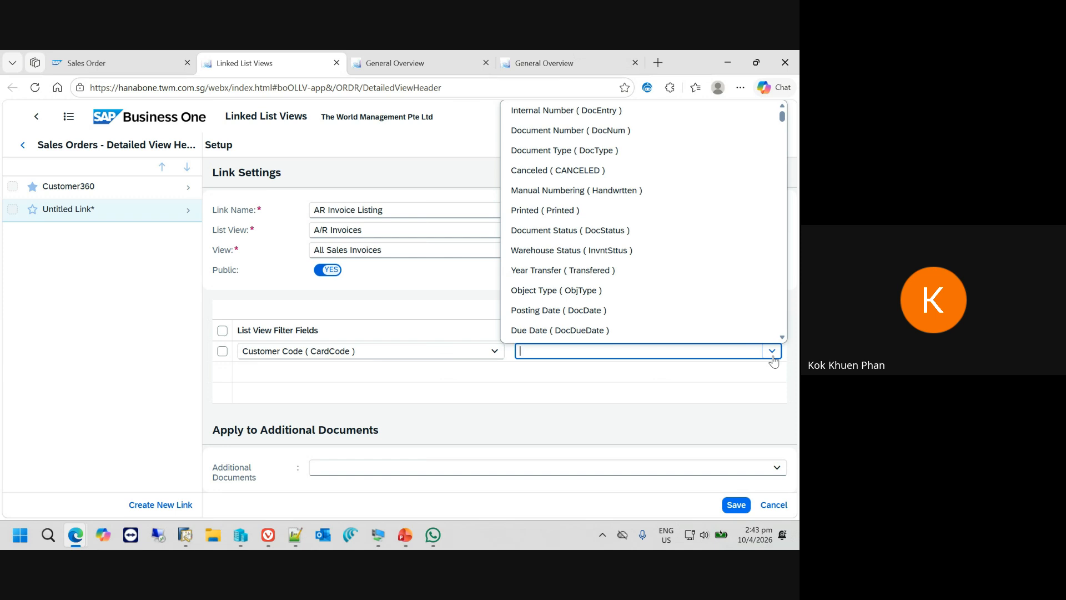
type("Customer/Vendor Code ( CardCode")
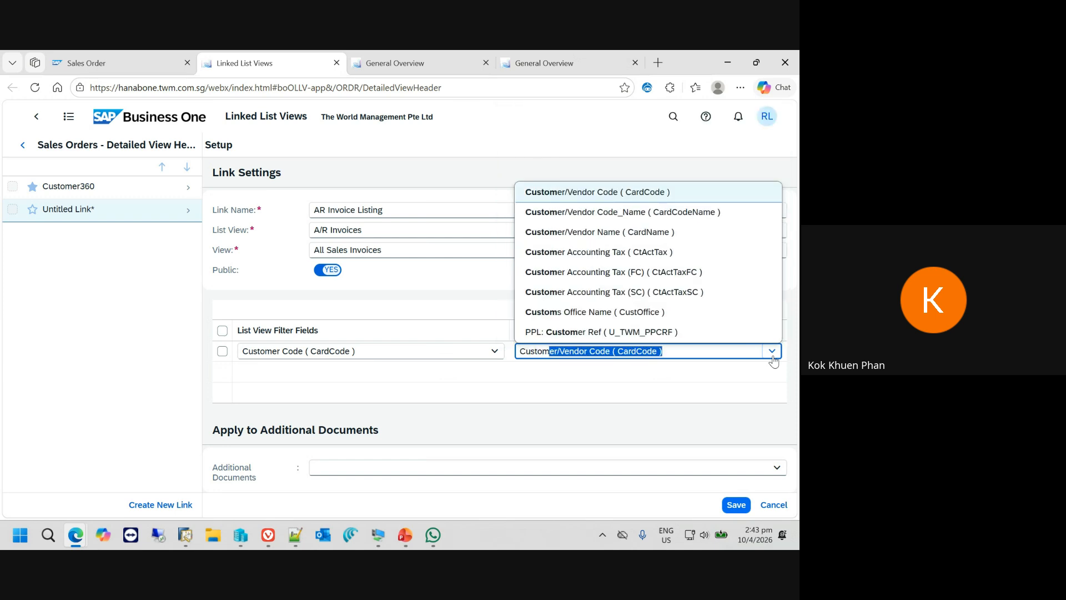
left_click(658, 192)
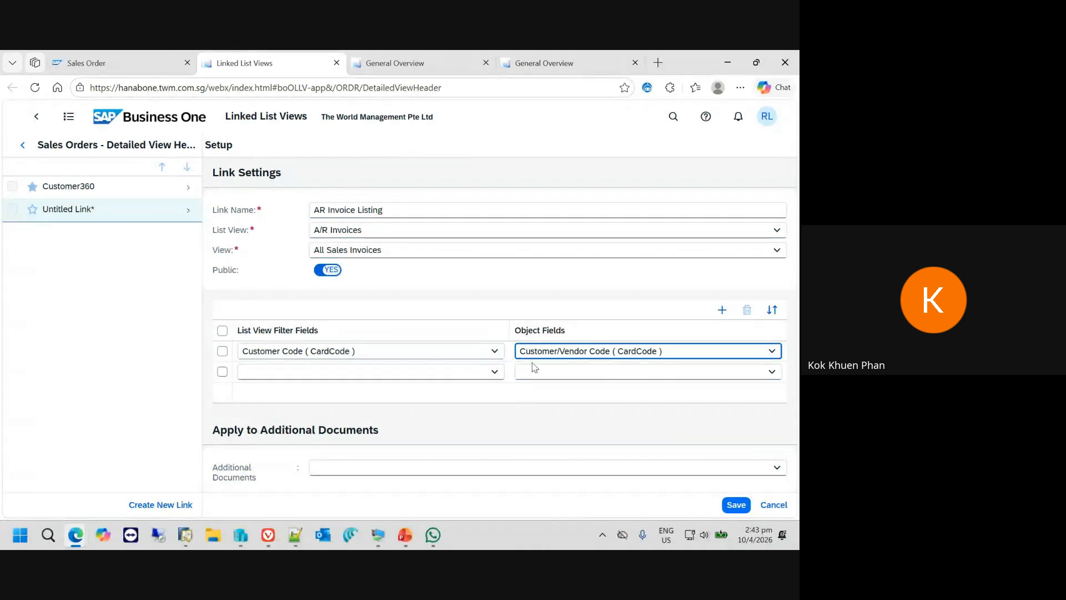
left_click(737, 505)
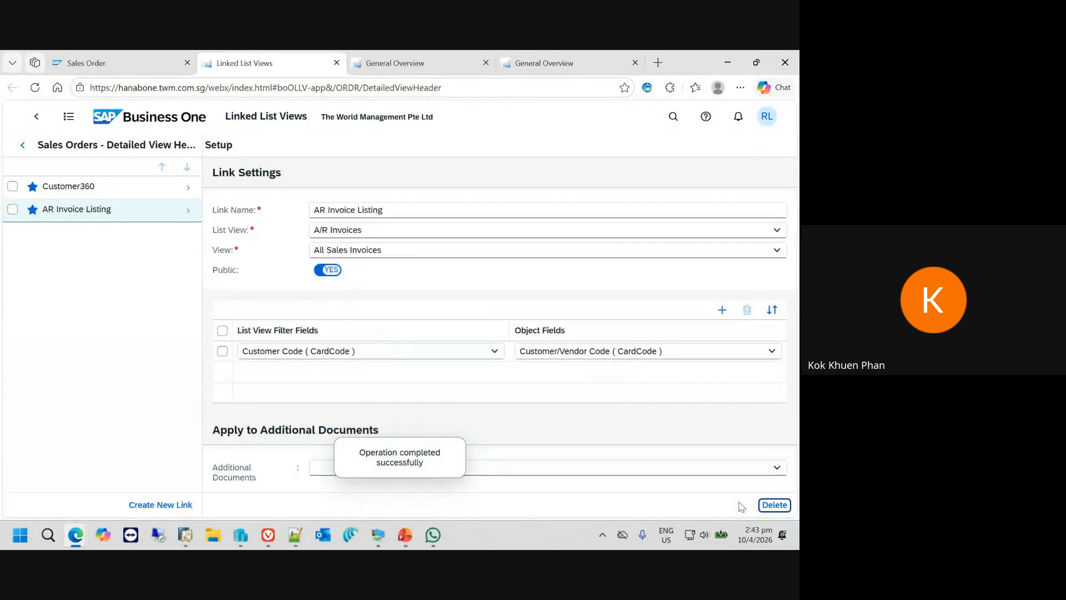
- Leave the link setup for the home page and reload the River Inc sales order by going back and moving to the previous order
left_click(111, 117)
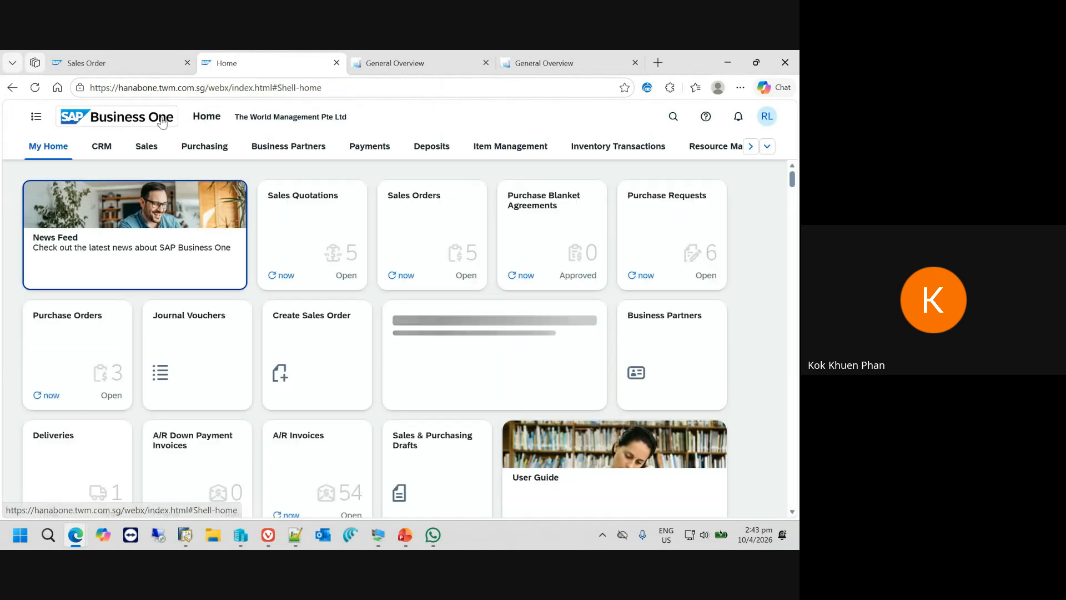
left_click(105, 60)
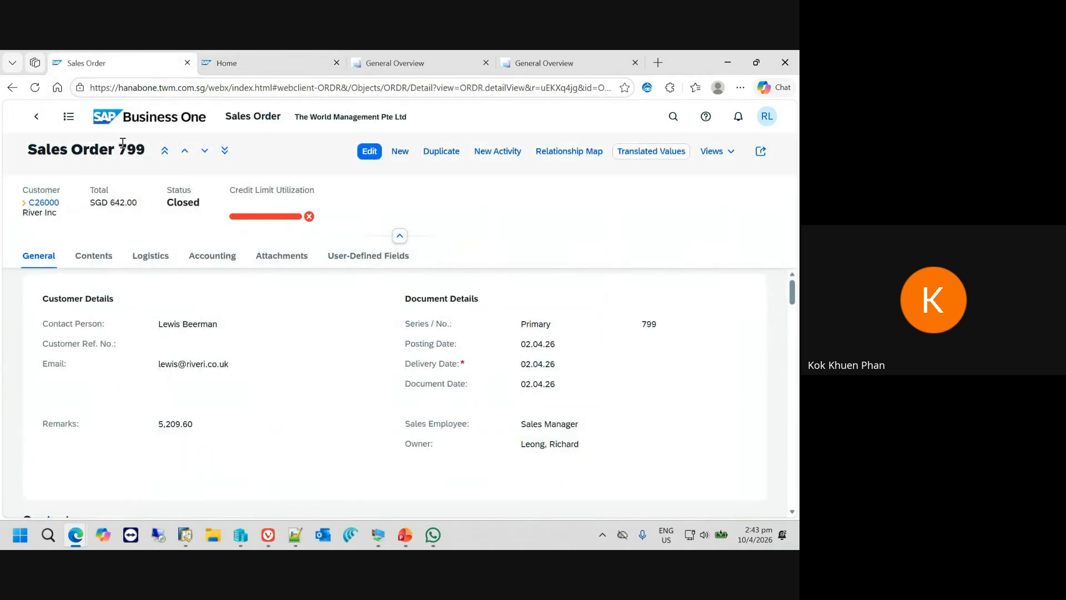
left_click(44, 117)
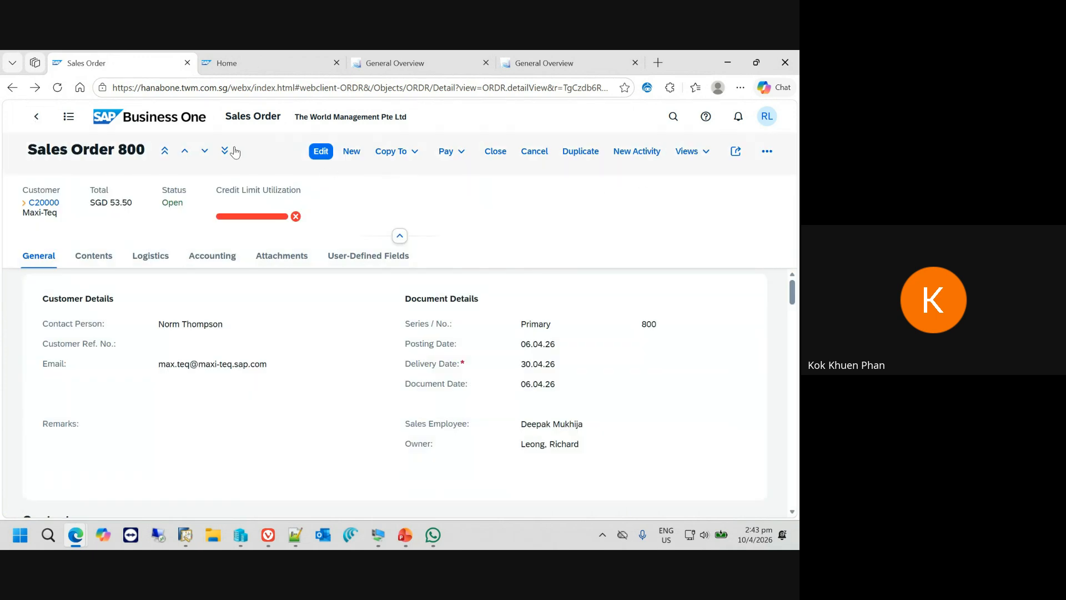
left_click(184, 151)
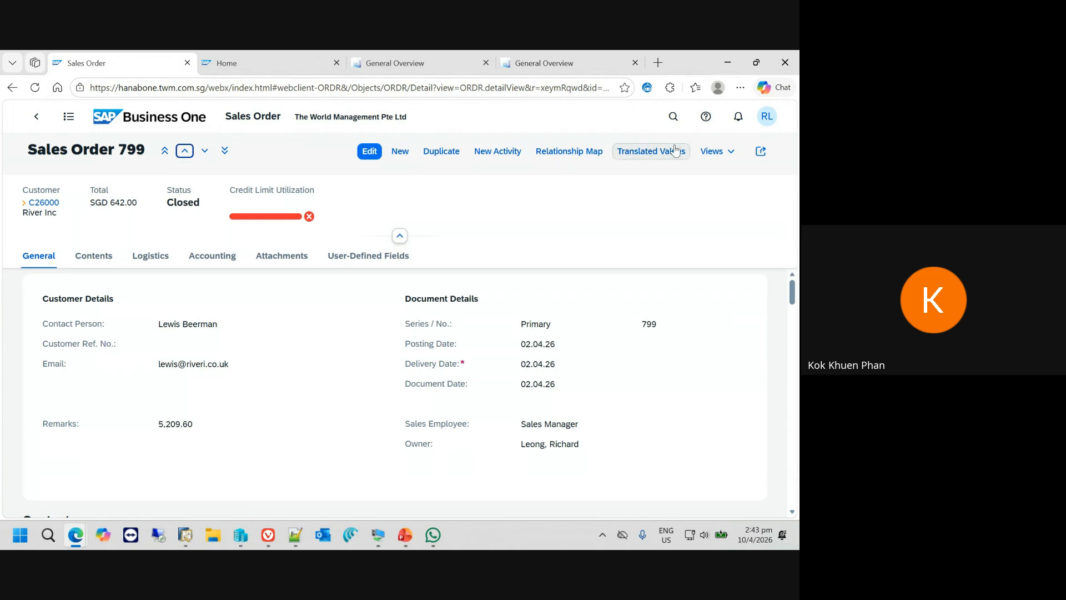
- Open the AR Invoice Listing view from the River Inc sales order and look through the customer's filtered invoices
left_click(732, 153)
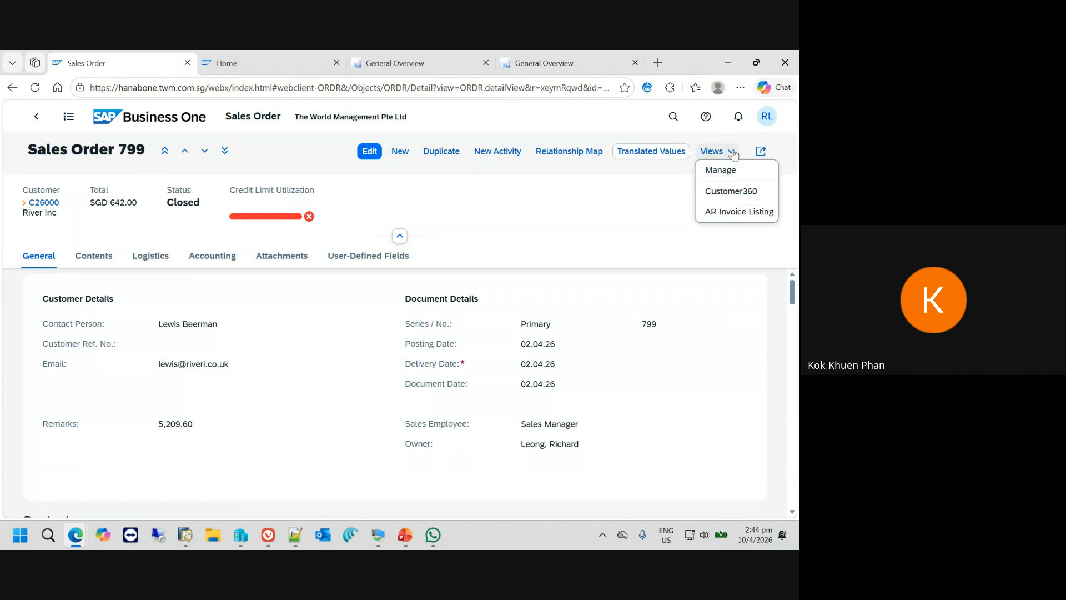
left_click(746, 216)
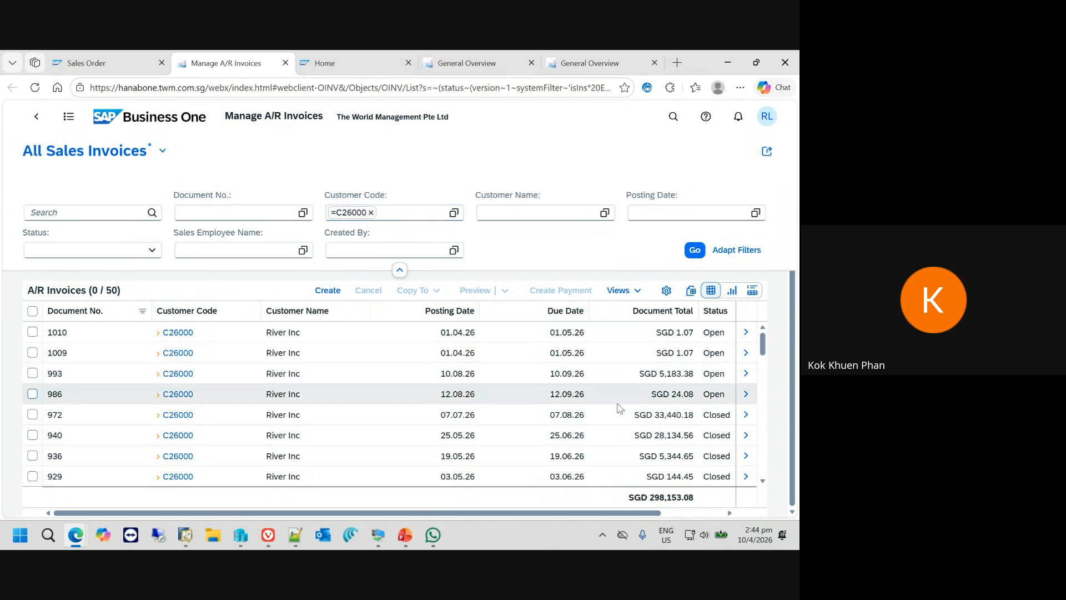
scroll(645, 414, "down", 10)
scroll(647, 406, "down", 5)
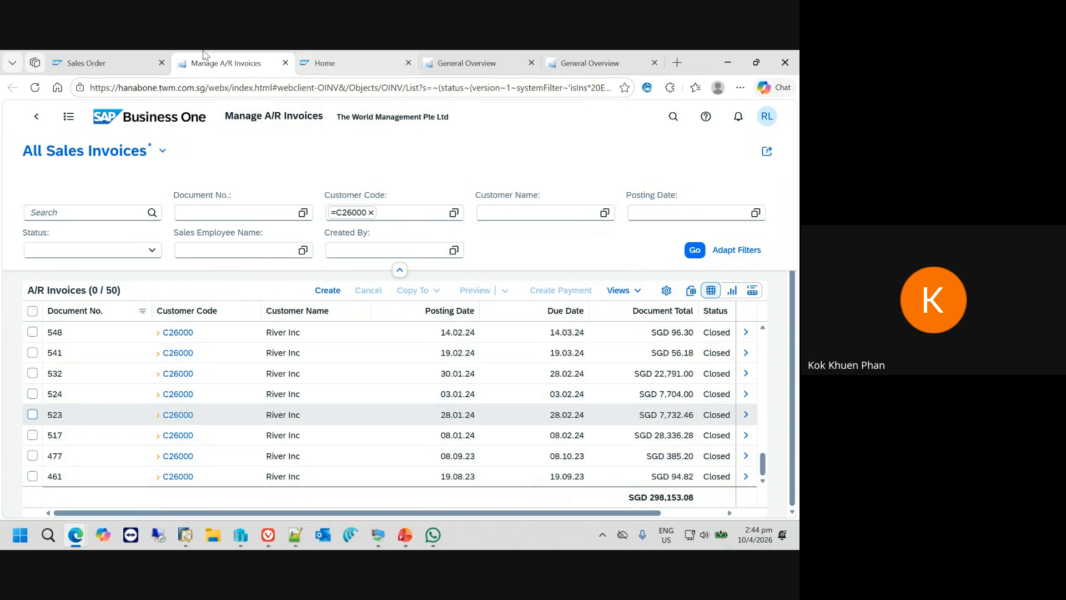
- Return to the River Inc sales order, go to its Contents section and browse to Sales Order 800
left_click(106, 62)
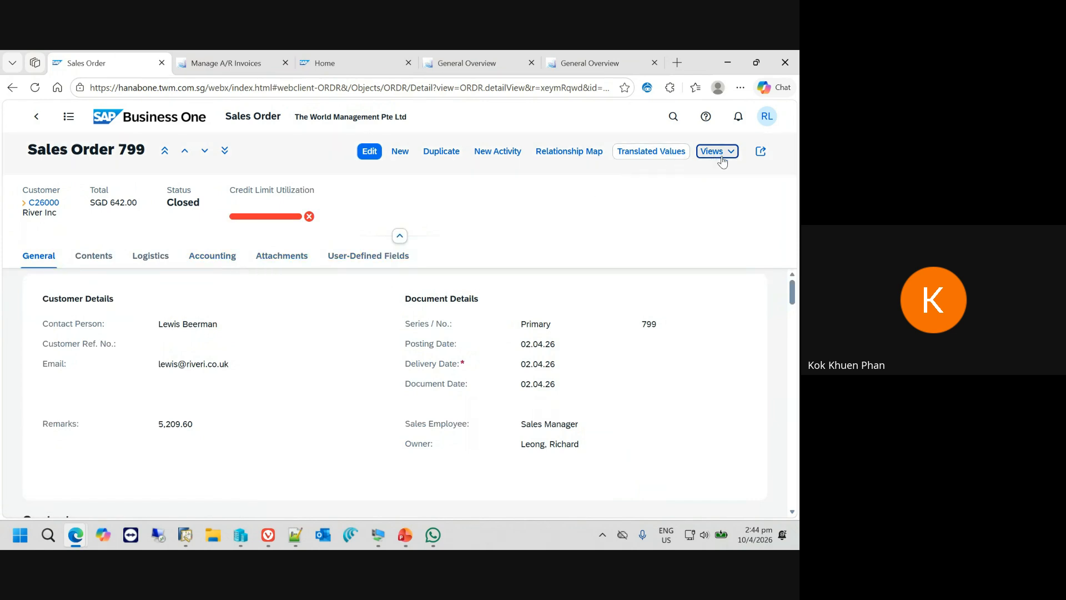
scroll(344, 309, "down", 4)
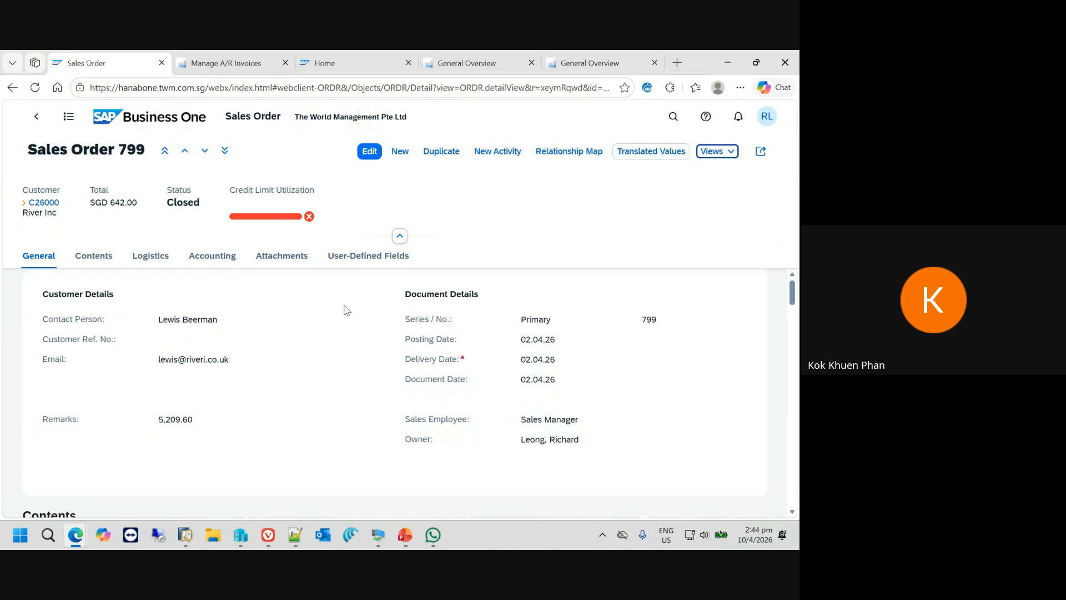
left_click(83, 257)
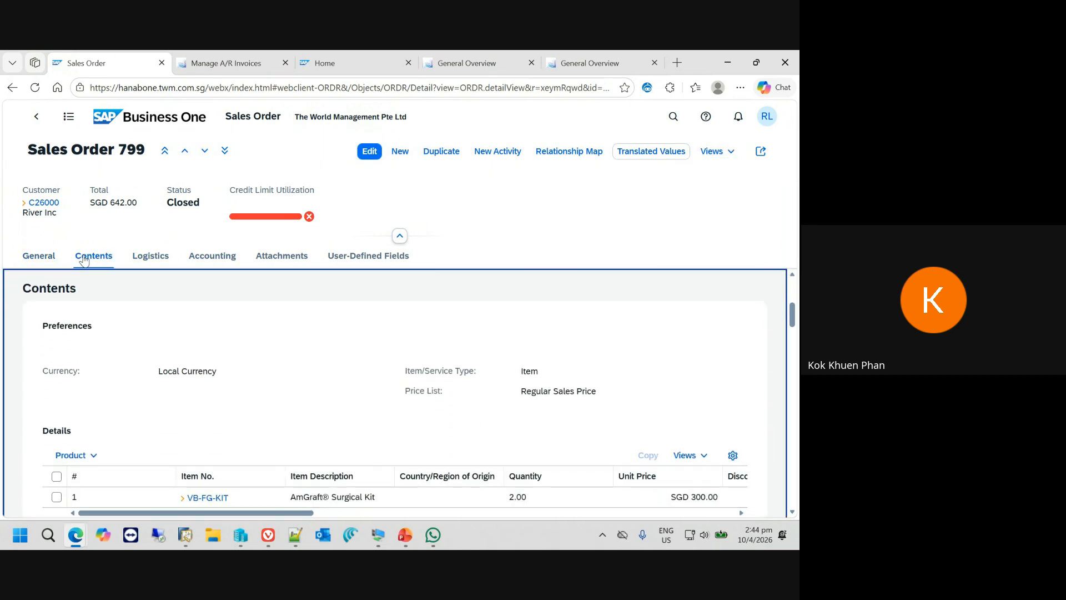
left_click(185, 150)
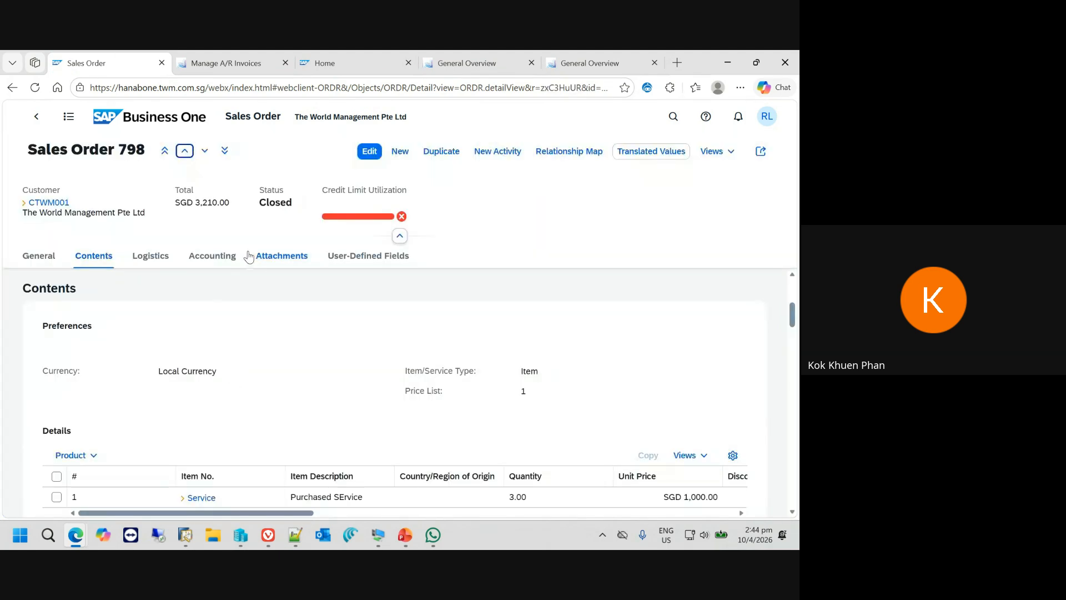
left_click(205, 152)
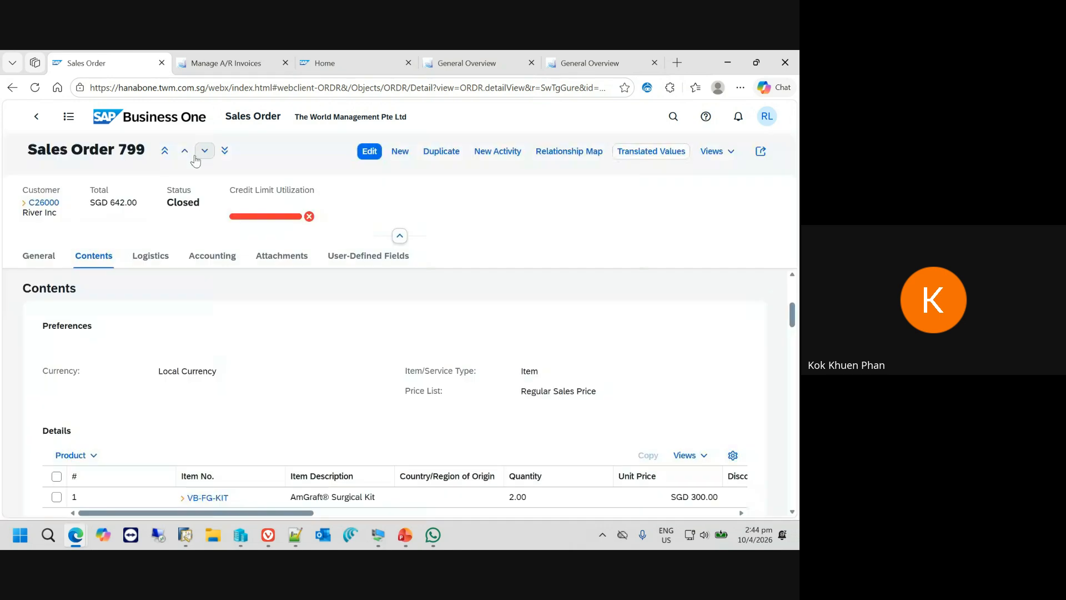
left_click(210, 152)
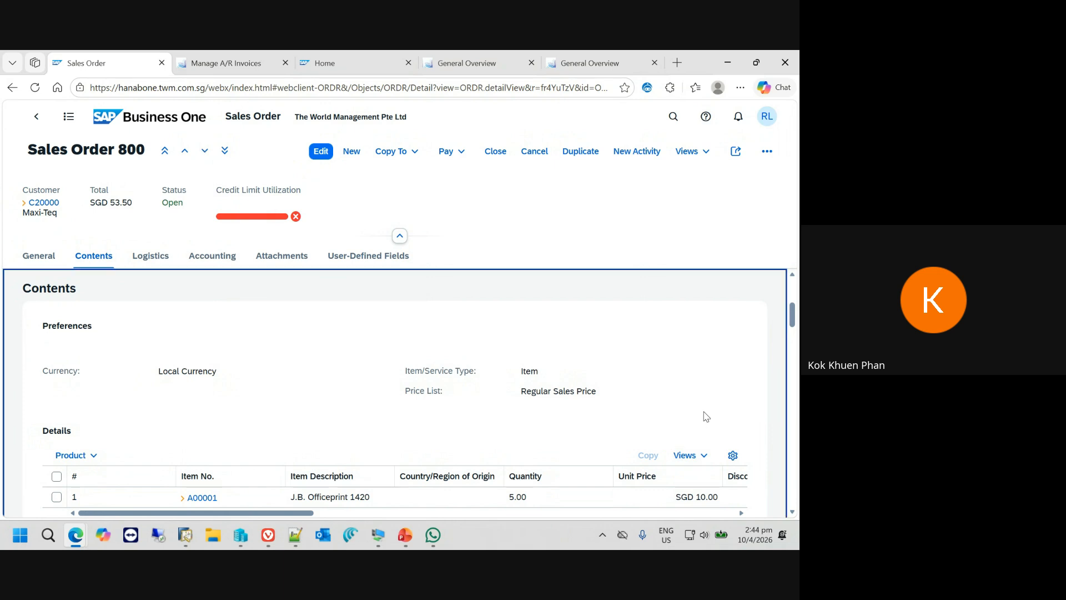
- Select item line A00001 in Sales Order 800 and open its linked Inventory view
scroll(703, 417, "down", 2)
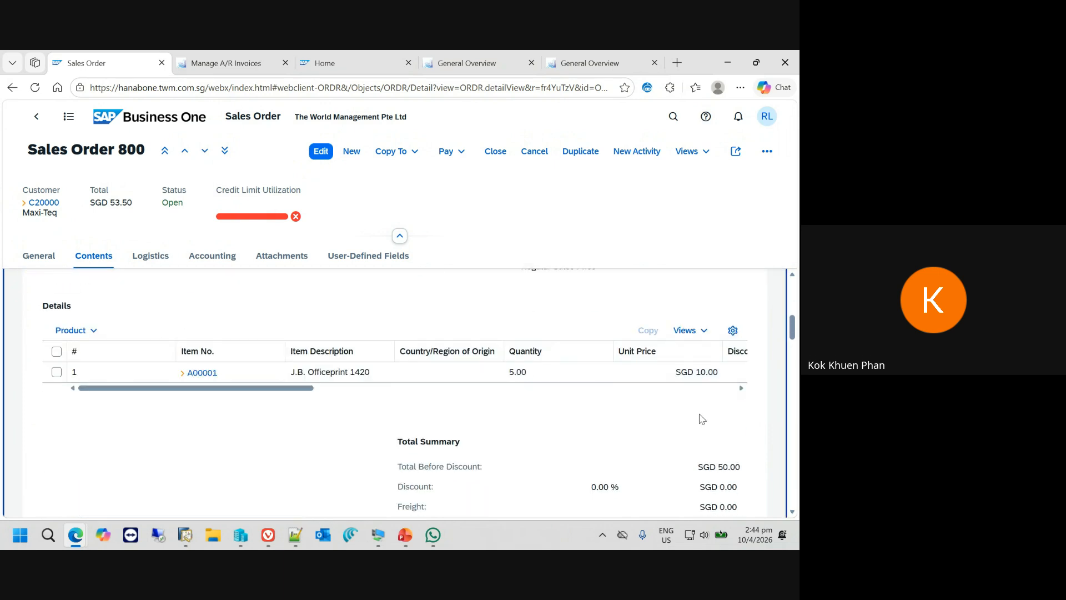
left_click(55, 372)
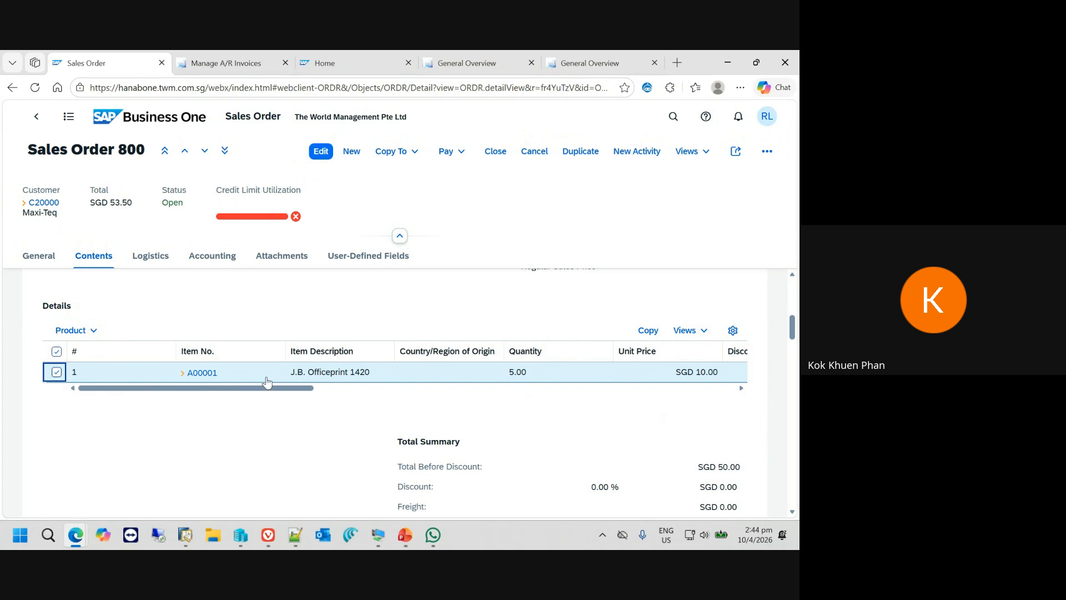
left_click(704, 332)
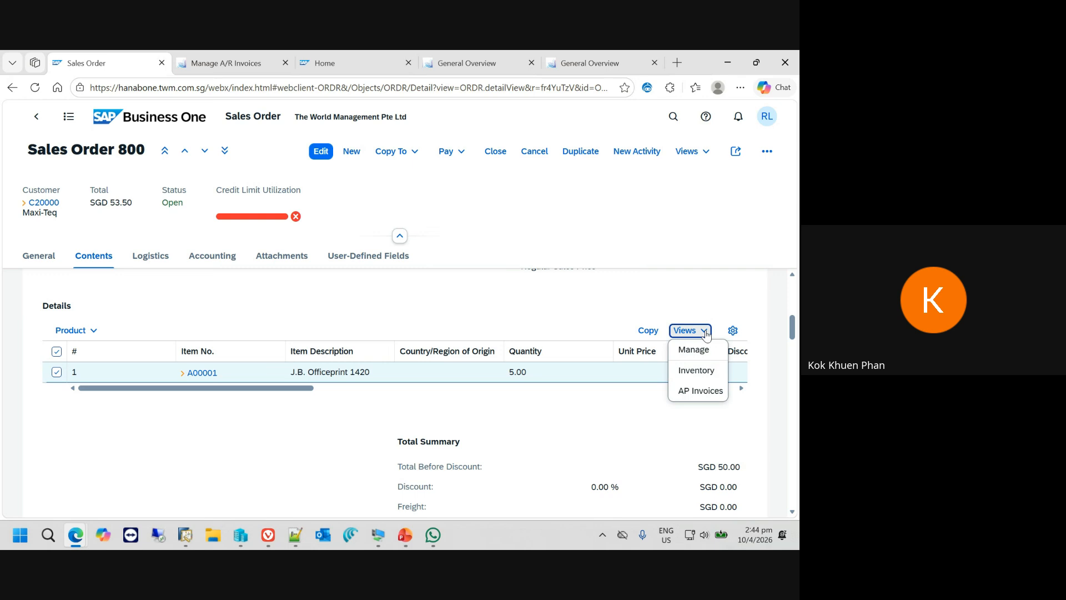
left_click(708, 375)
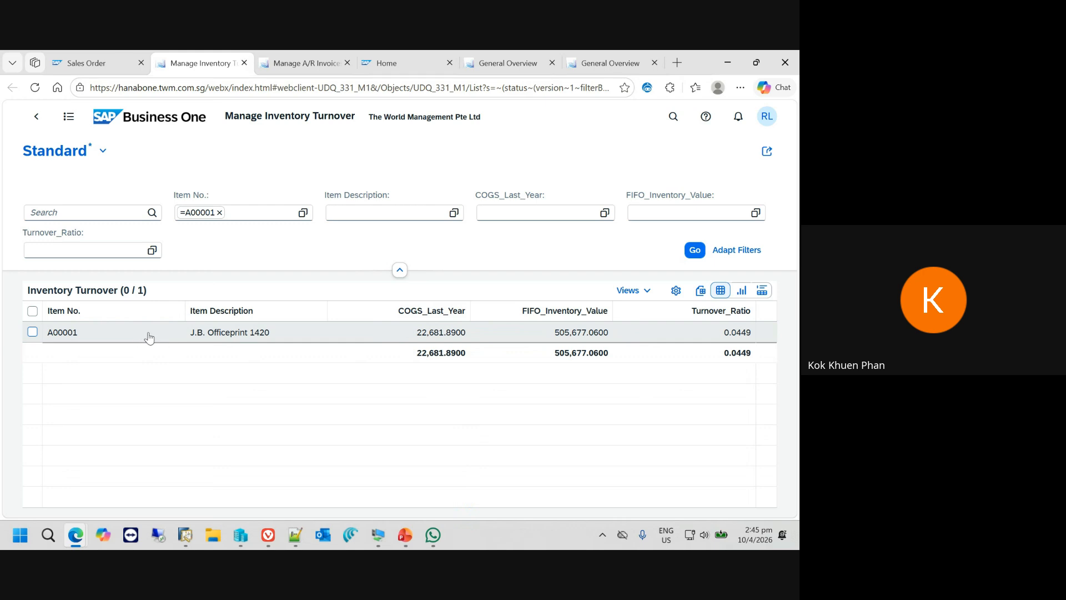
- Select the A00001 row in the Inventory Turnover list and check which linked views it offers
left_click(31, 333)
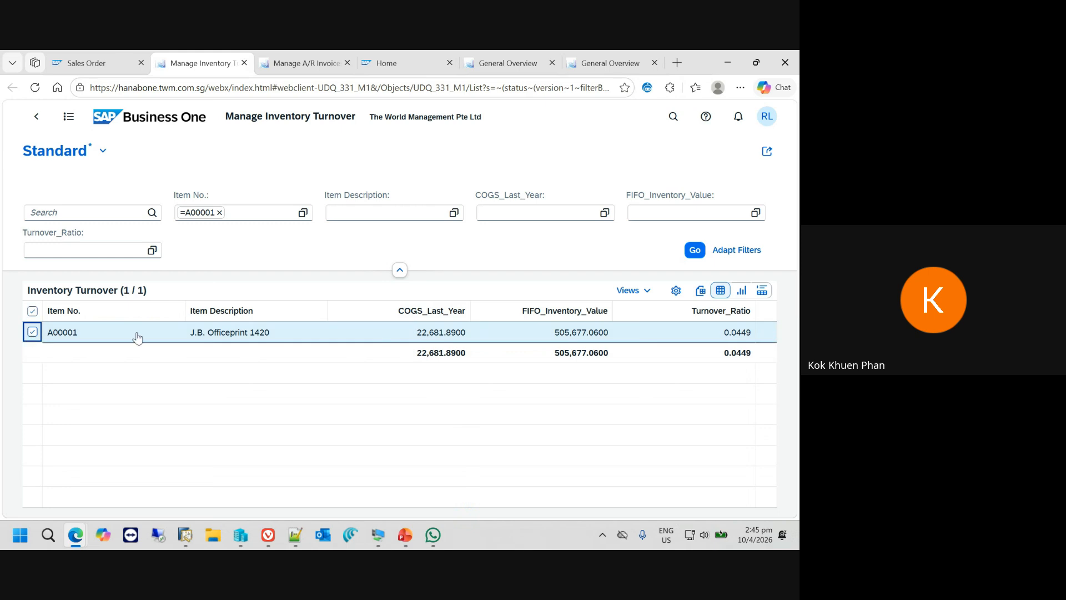
left_click(650, 295)
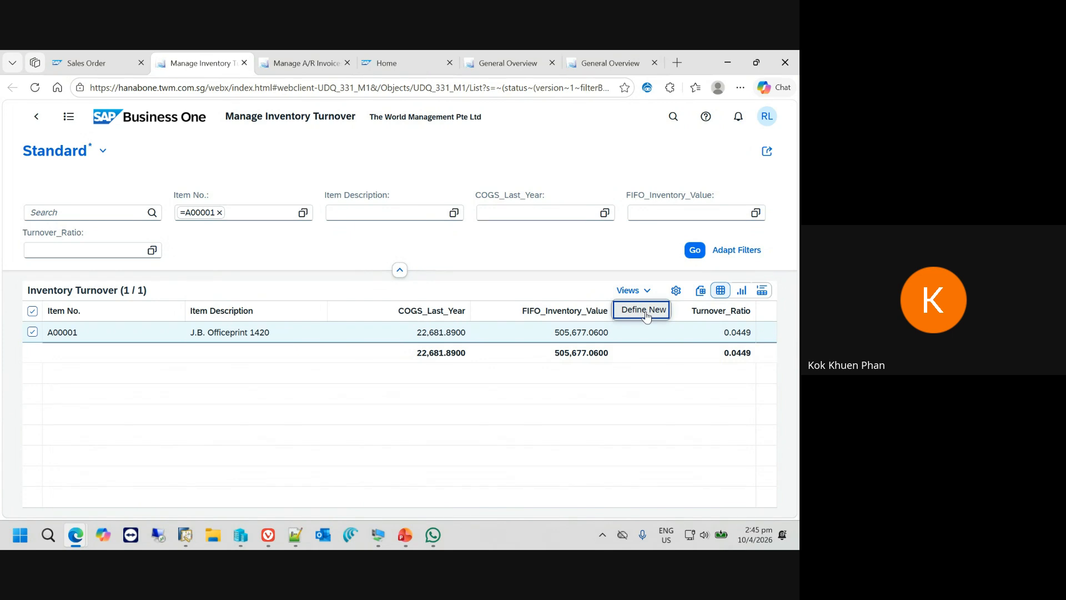
left_click(582, 285)
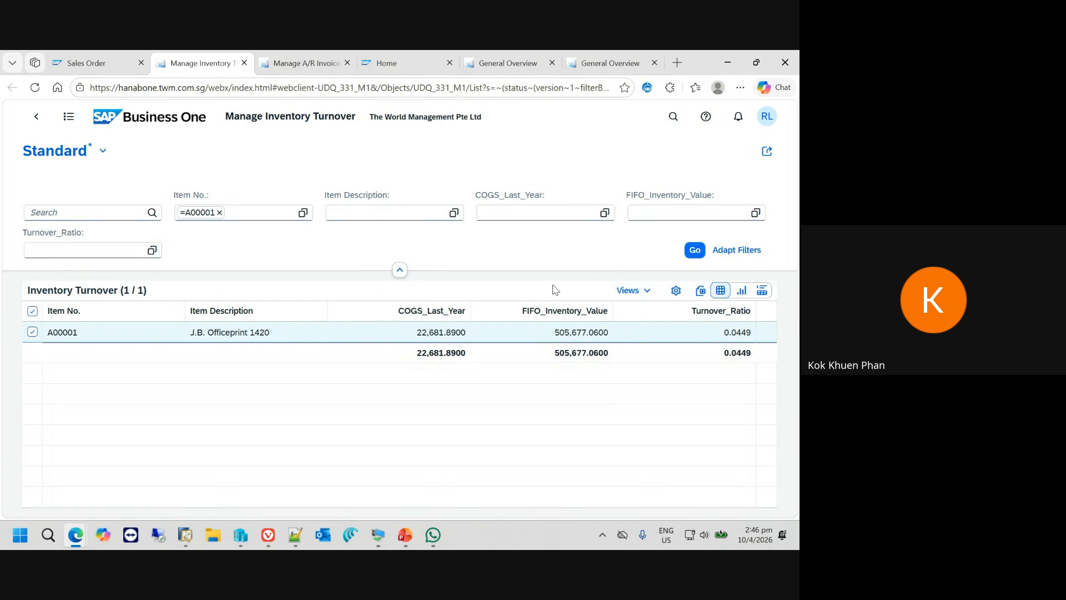
- Return to Sales Order 800 and open the linked AP Invoices view for the selected A00001 line
left_click(91, 66)
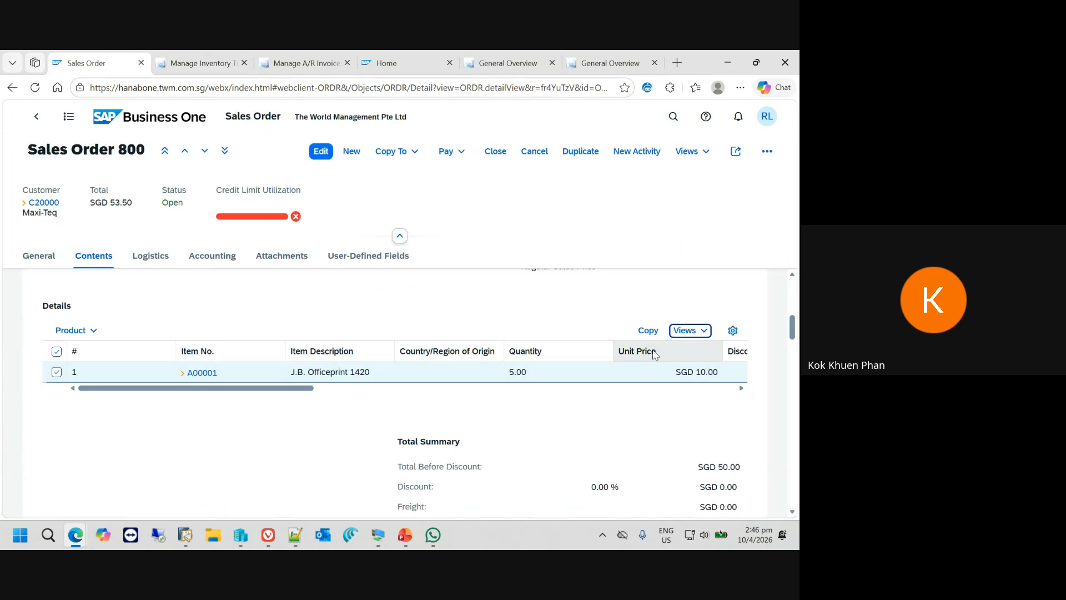
left_click(708, 337)
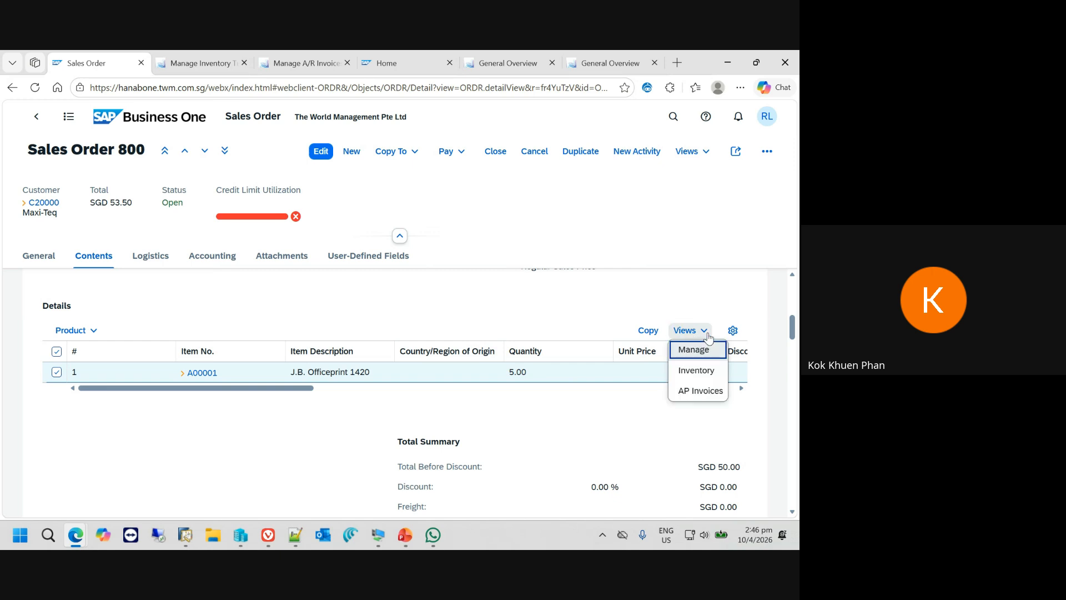
left_click(711, 391)
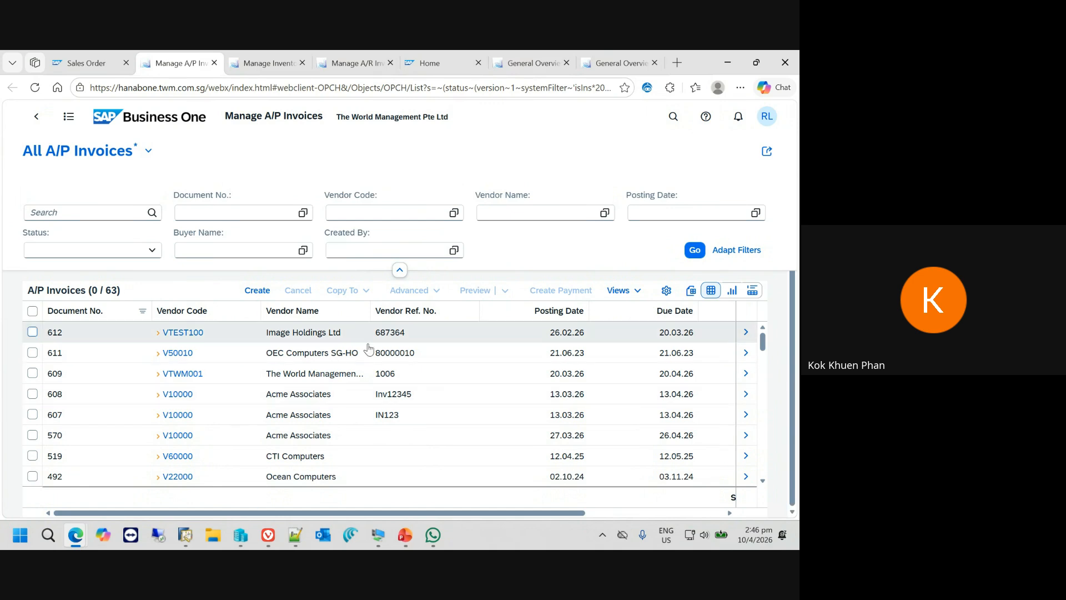
- Search the A/P Invoices list's column settings for "item no" and include the Item No. (Lines) column
left_click(600, 513)
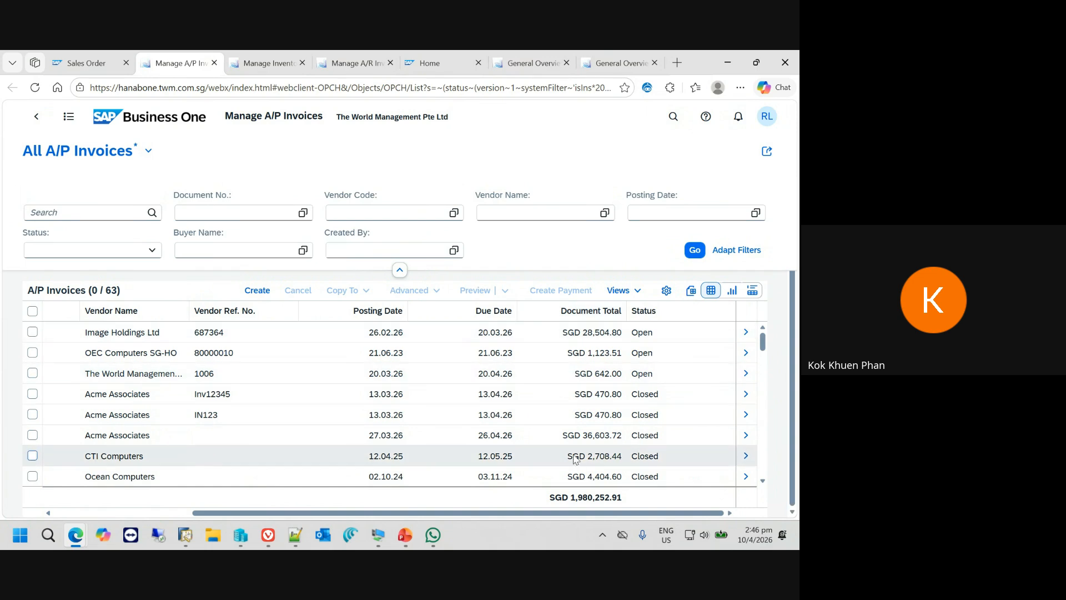
left_click(670, 294)
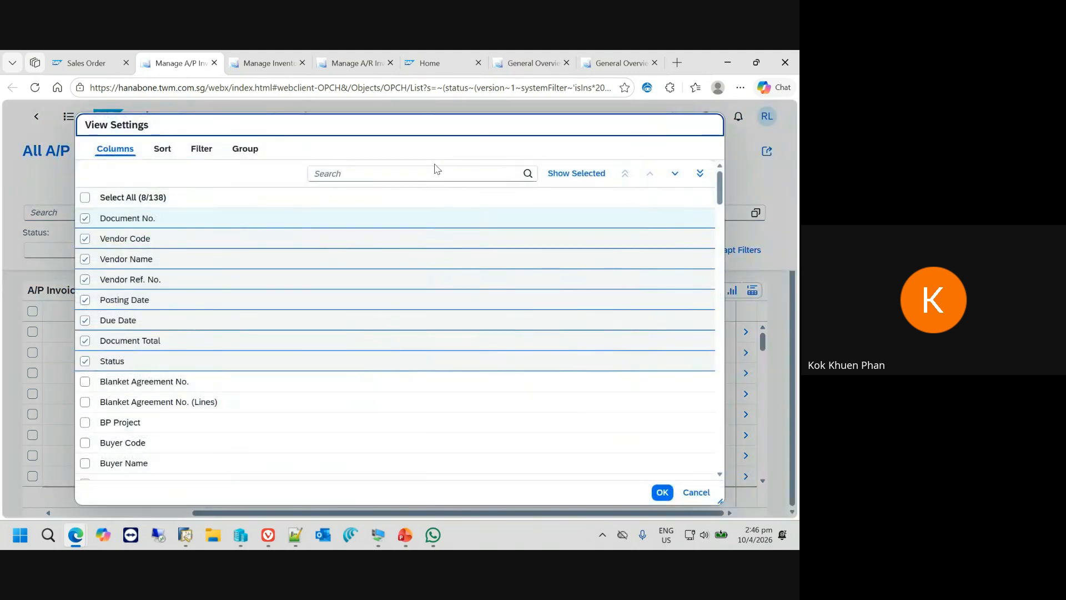
left_click(430, 174)
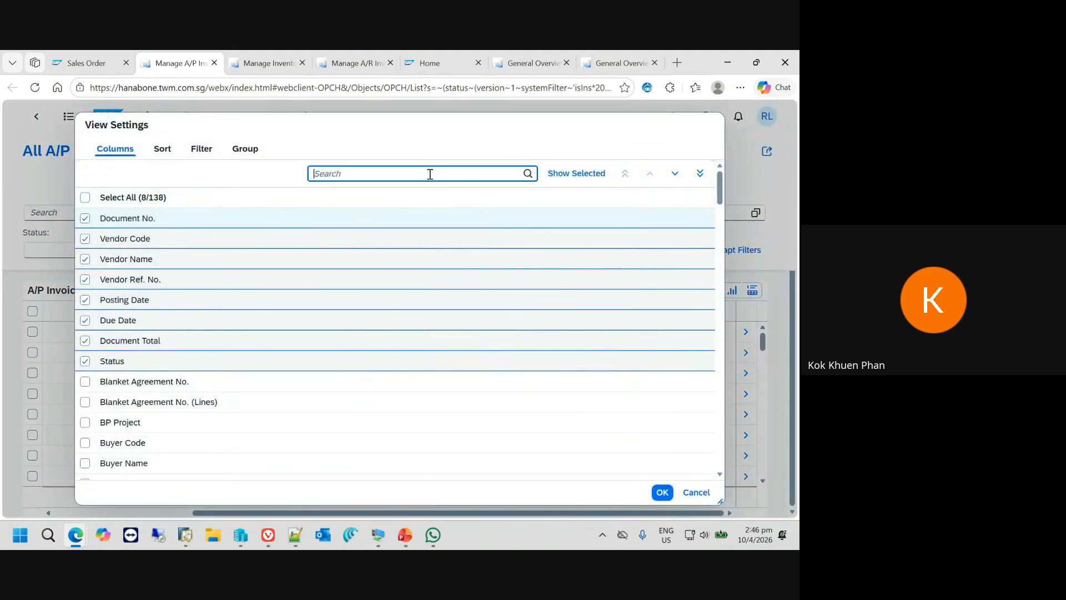
type("item no")
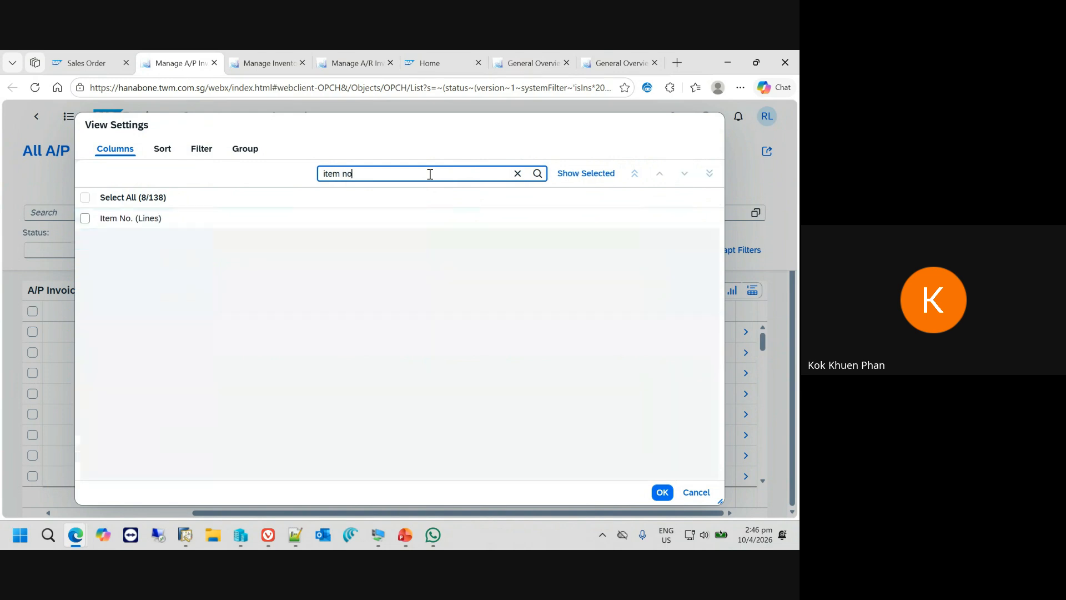
left_click(86, 220)
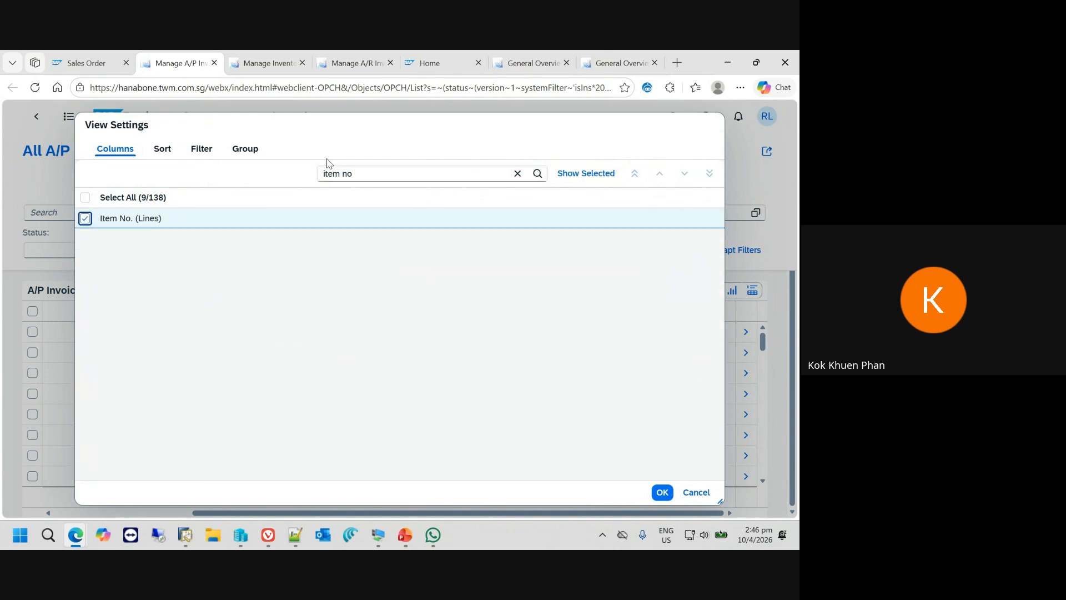
- Search the columns for "price", include Price After Discount (Lines) and apply the view settings
left_click(379, 174)
triple_click(378, 174)
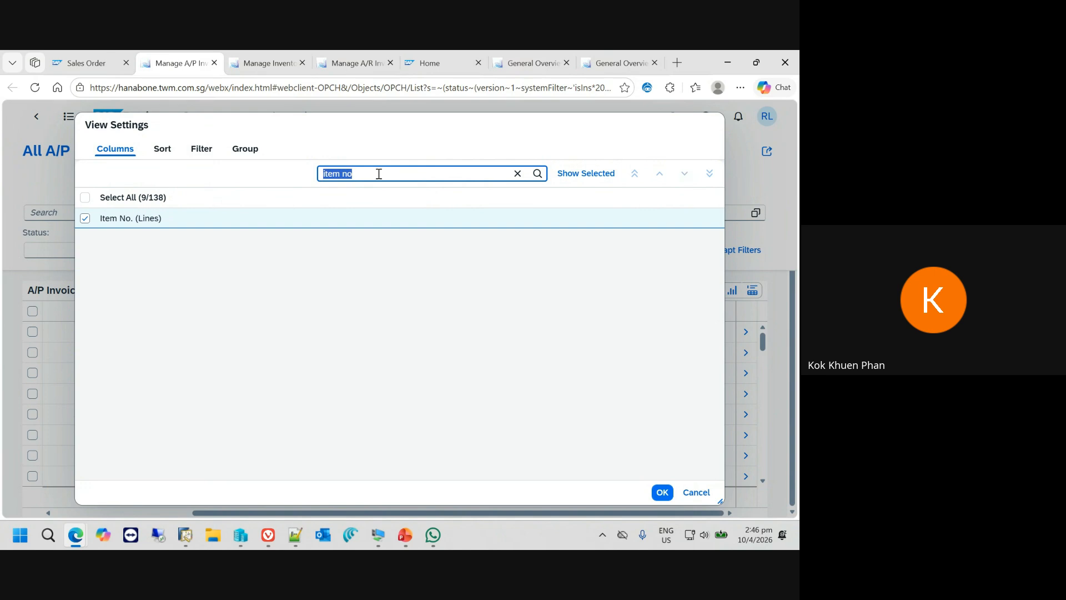
type("u")
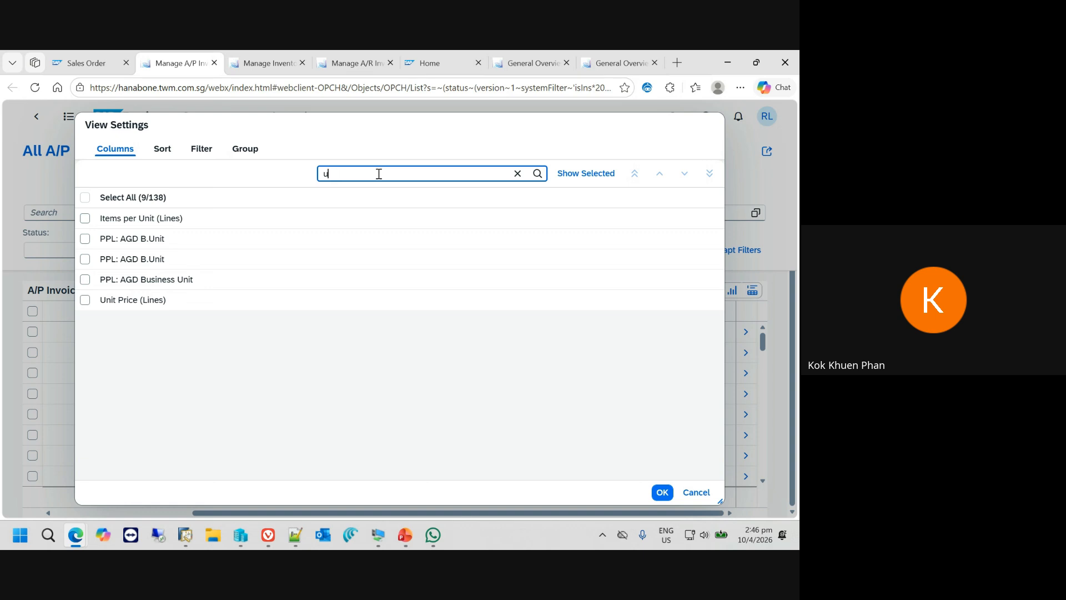
key("BackSpace")
type("price")
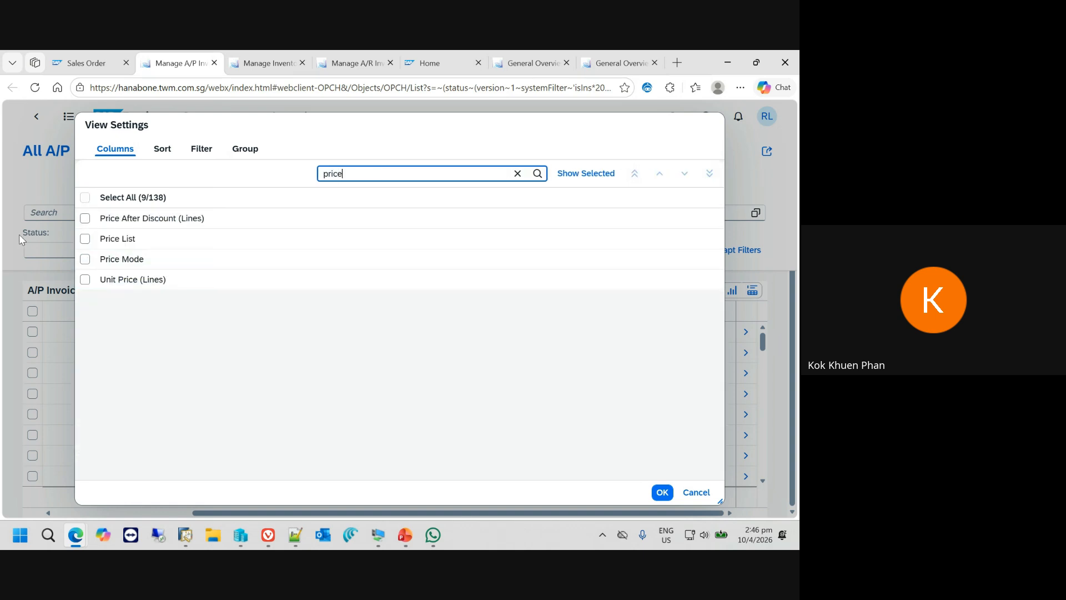
left_click(85, 218)
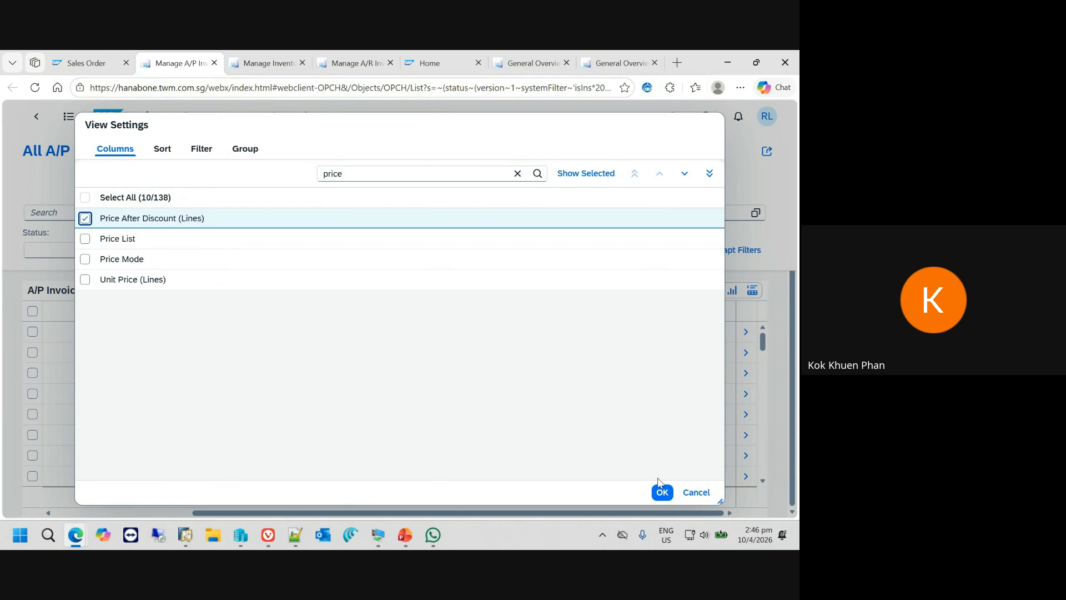
left_click(663, 491)
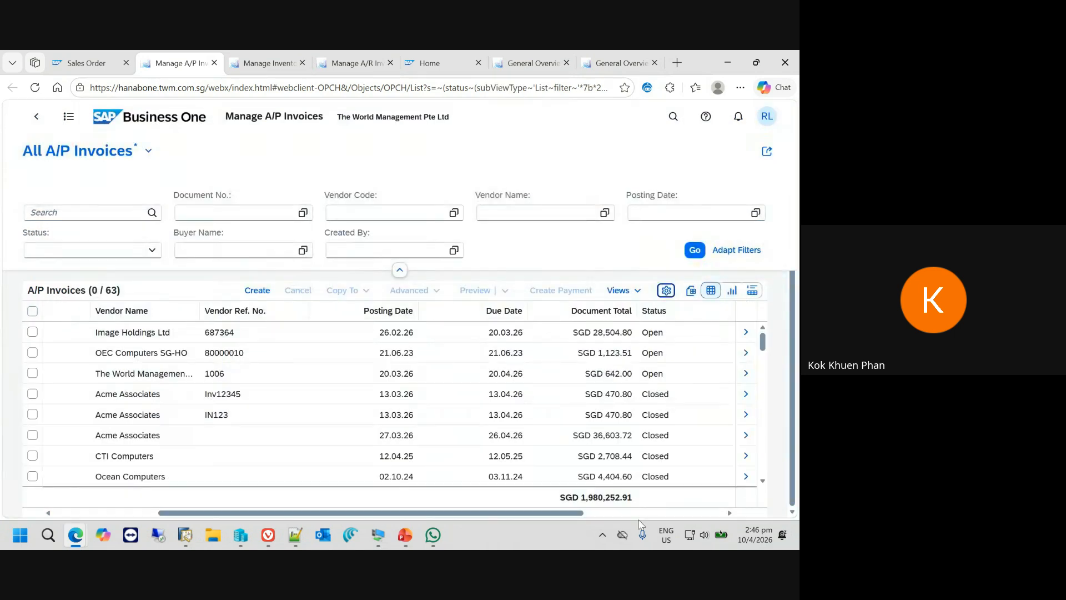
- Review the added columns, then group the A/P invoices by Vendor Name and expand the Acme Associates group
left_click_drag(639, 520, 643, 518)
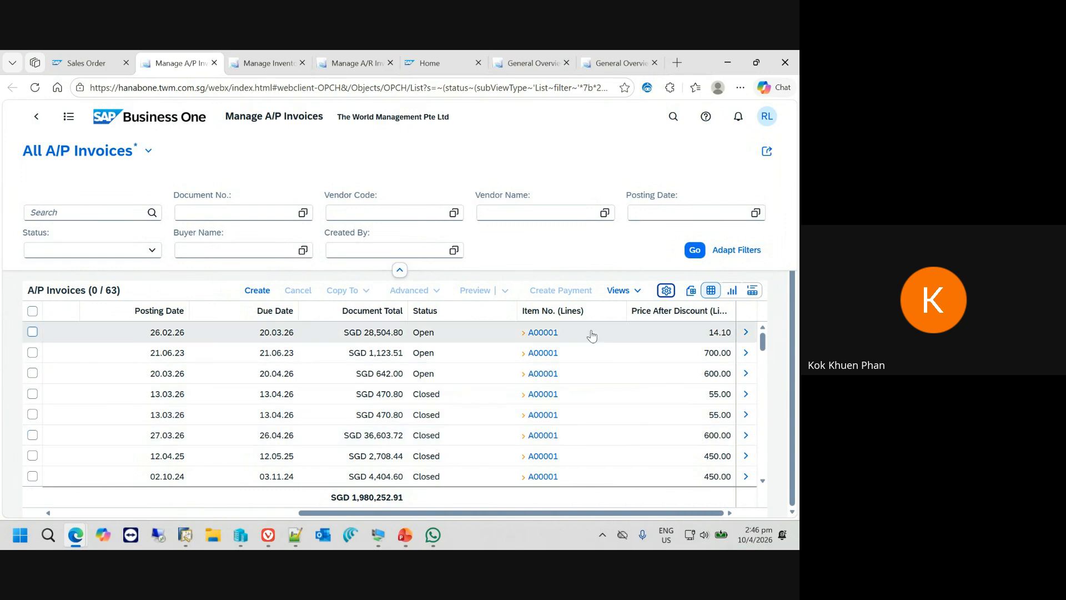
left_click(272, 513)
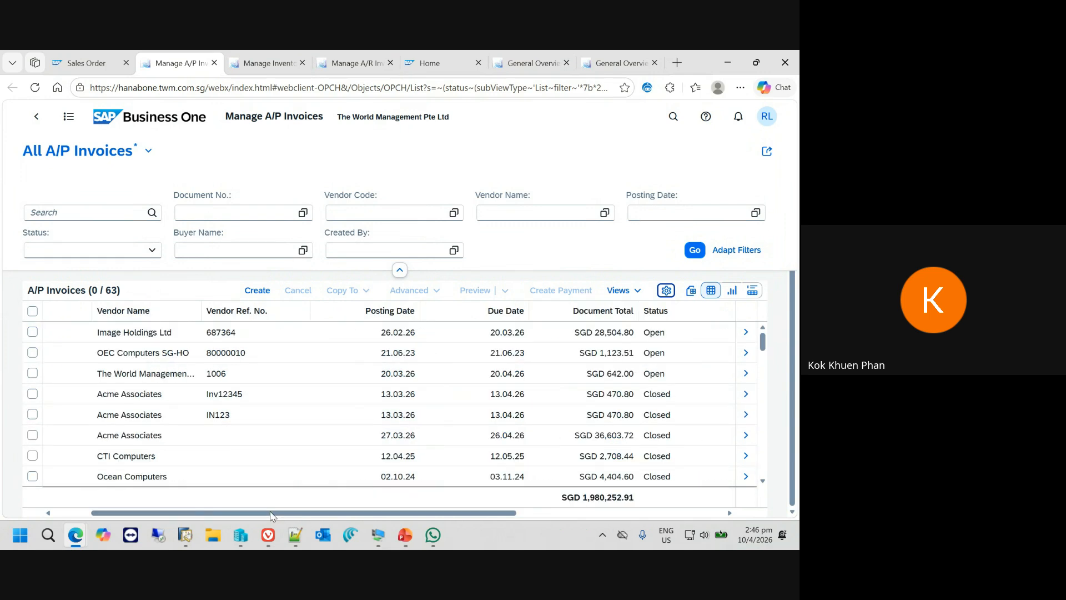
left_click_drag(270, 512, 225, 511)
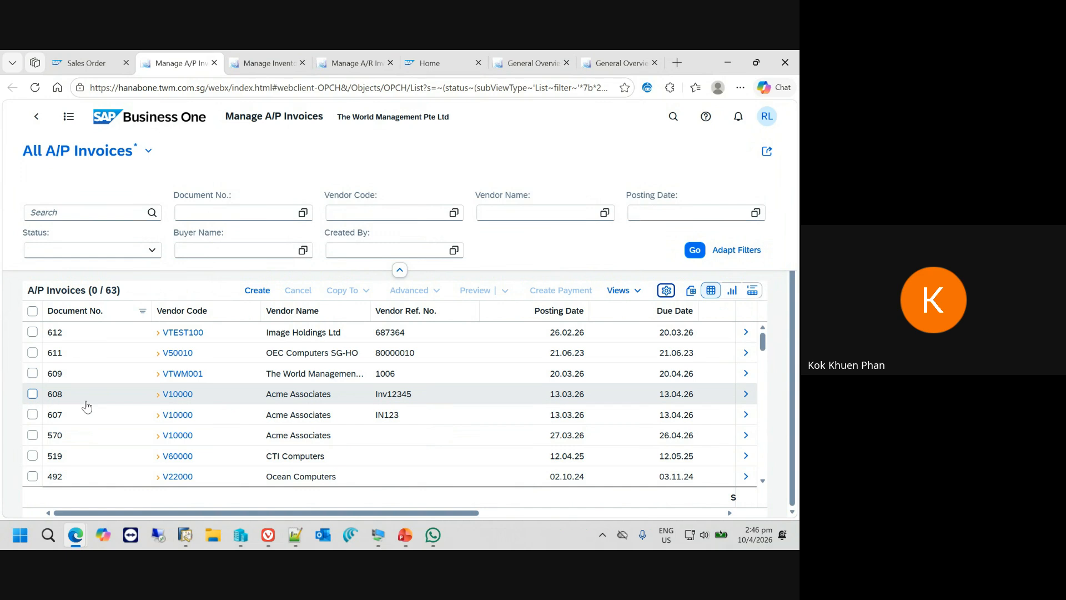
left_click(290, 309)
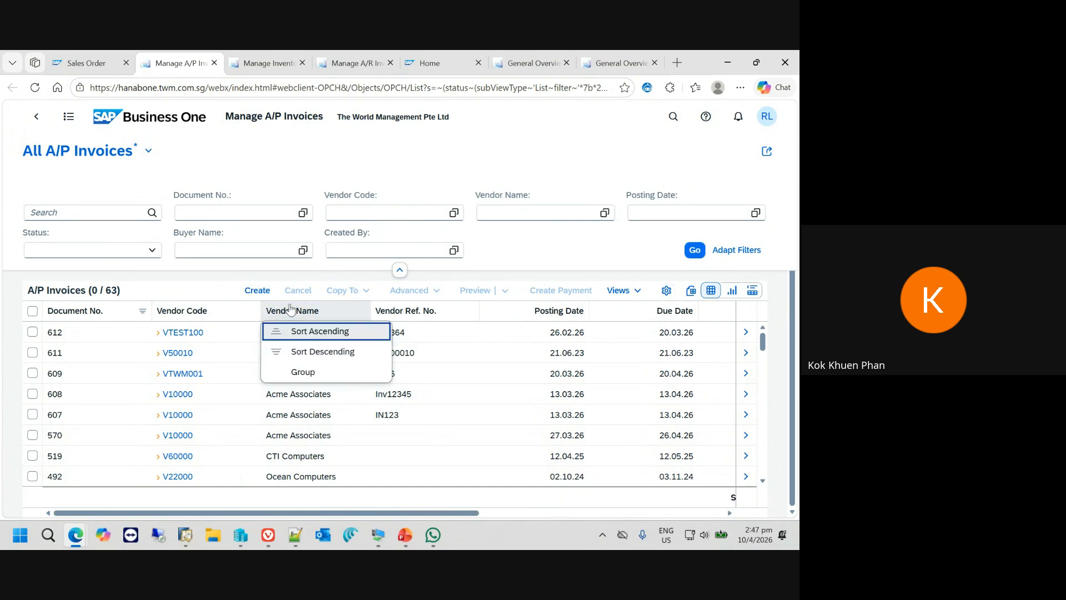
left_click(326, 369)
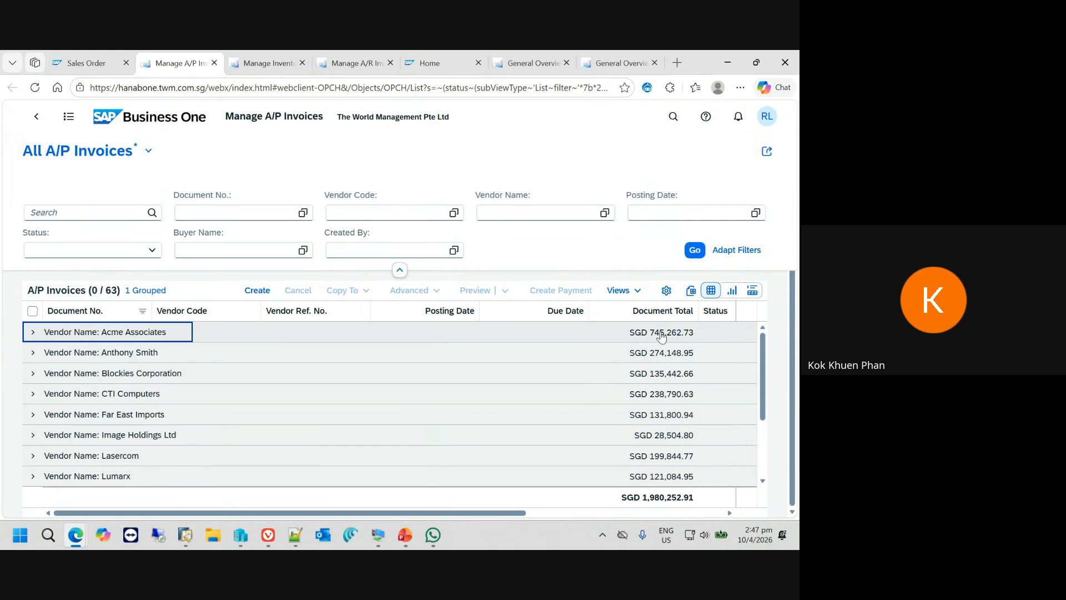
left_click(583, 513)
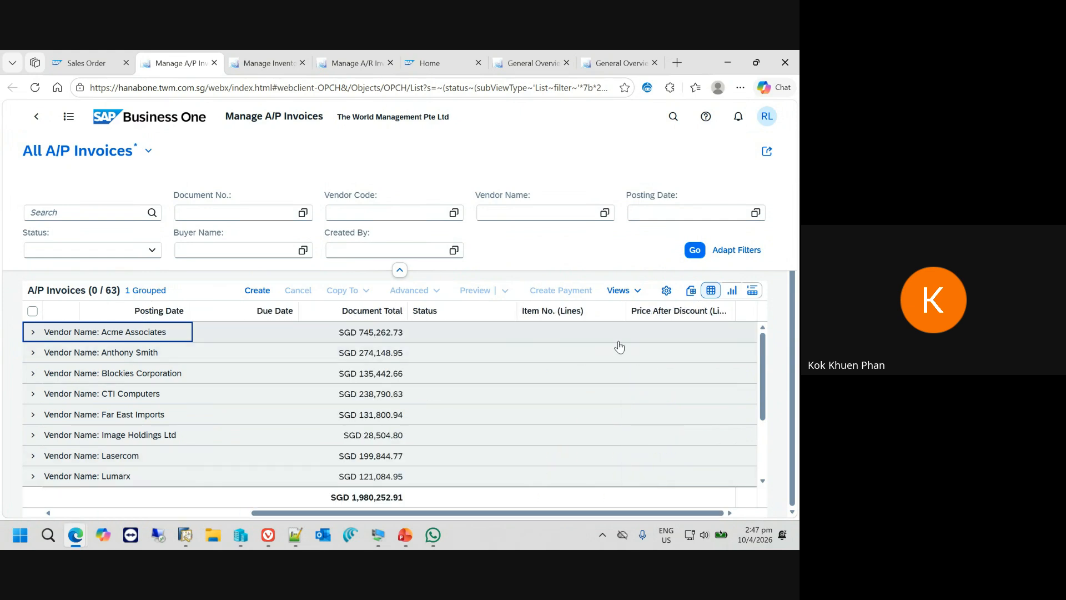
left_click(216, 514)
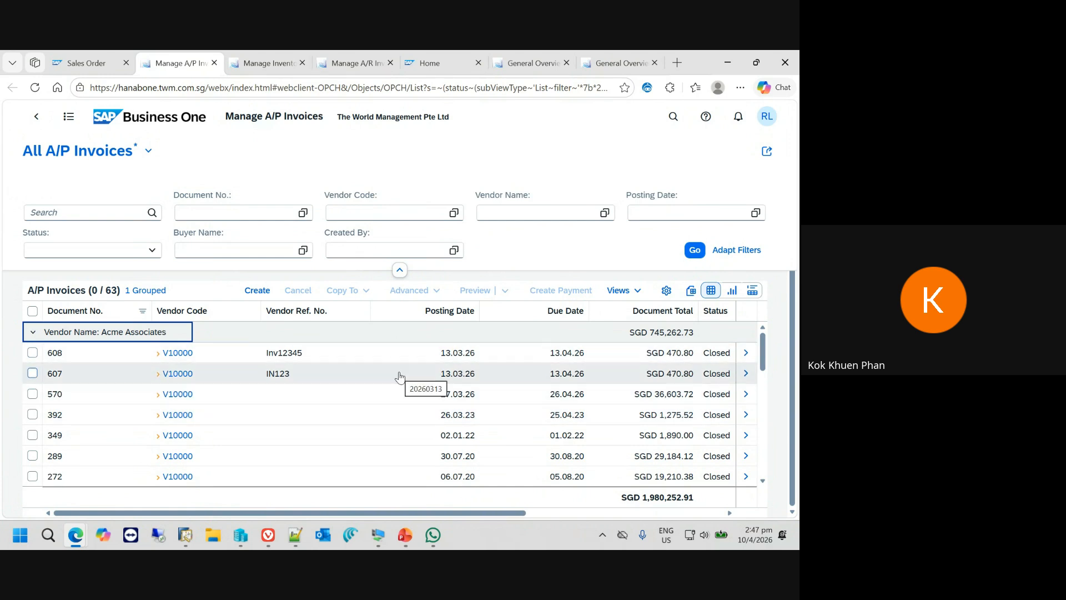
- Return to Sales Order 800, then switch to the PowerPoint slide show at The Linked List Power slide
left_click(86, 60)
mouse_move(412, 543)
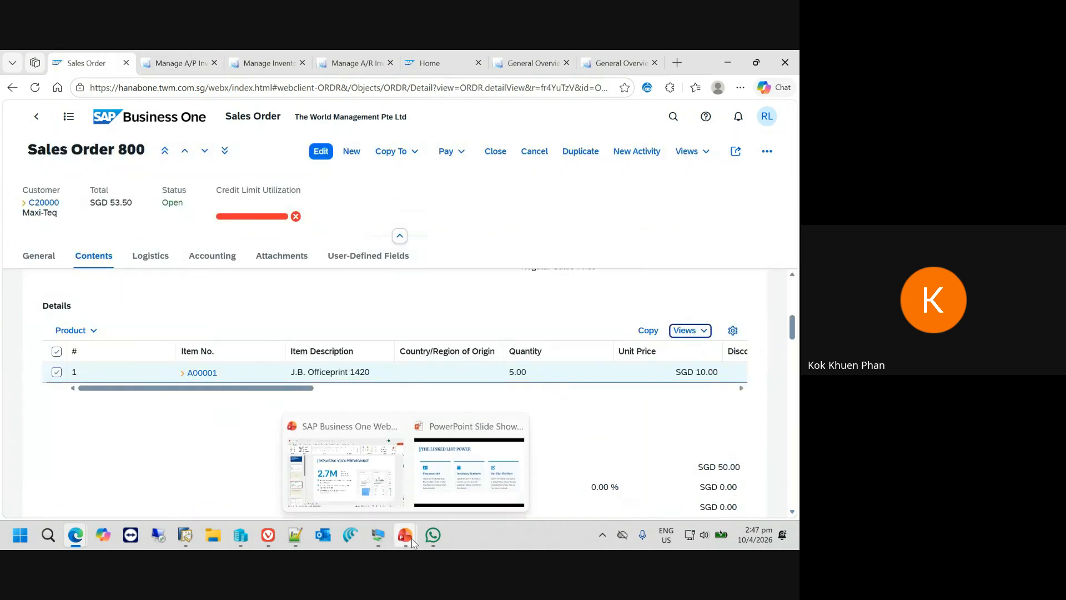
left_click(468, 471)
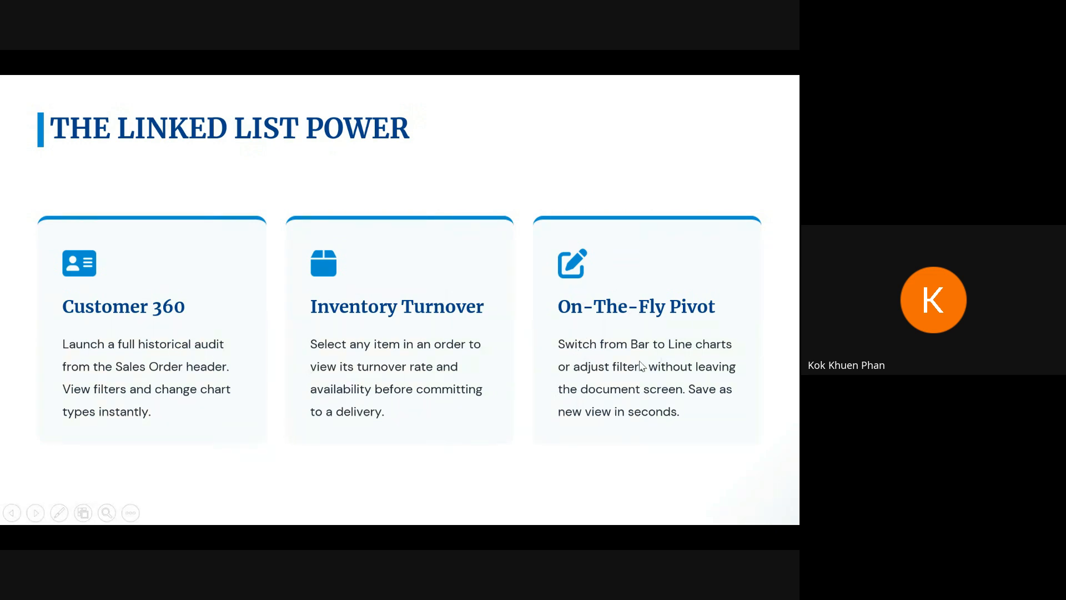
- Switch back to the Web Client and open the AP Invoices linked view from Sales Order 800's item line to review its columns
key("alt+Tab")
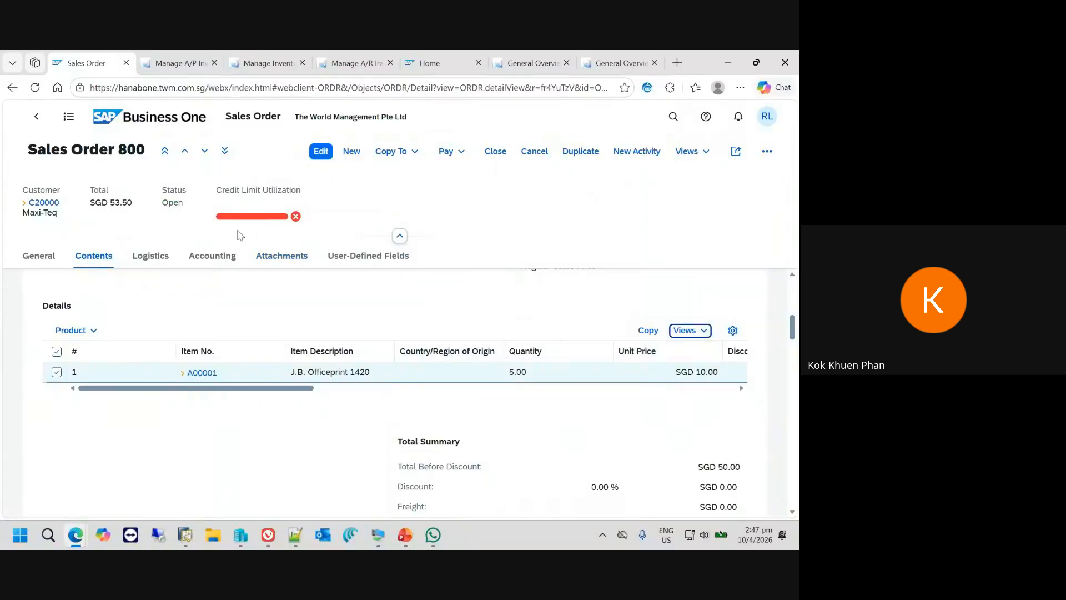
left_click(701, 332)
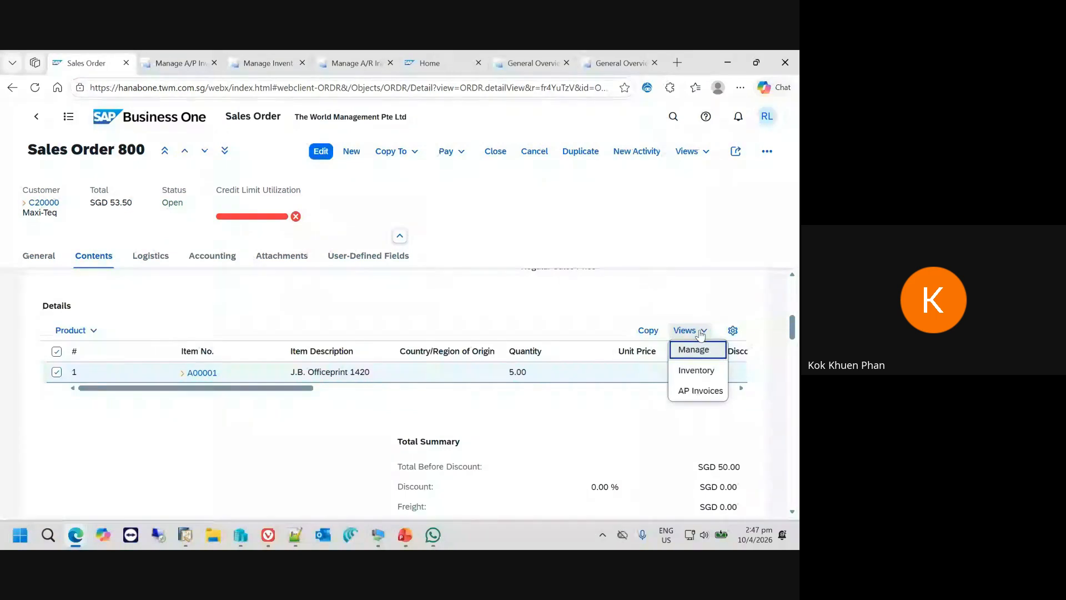
left_click(697, 391)
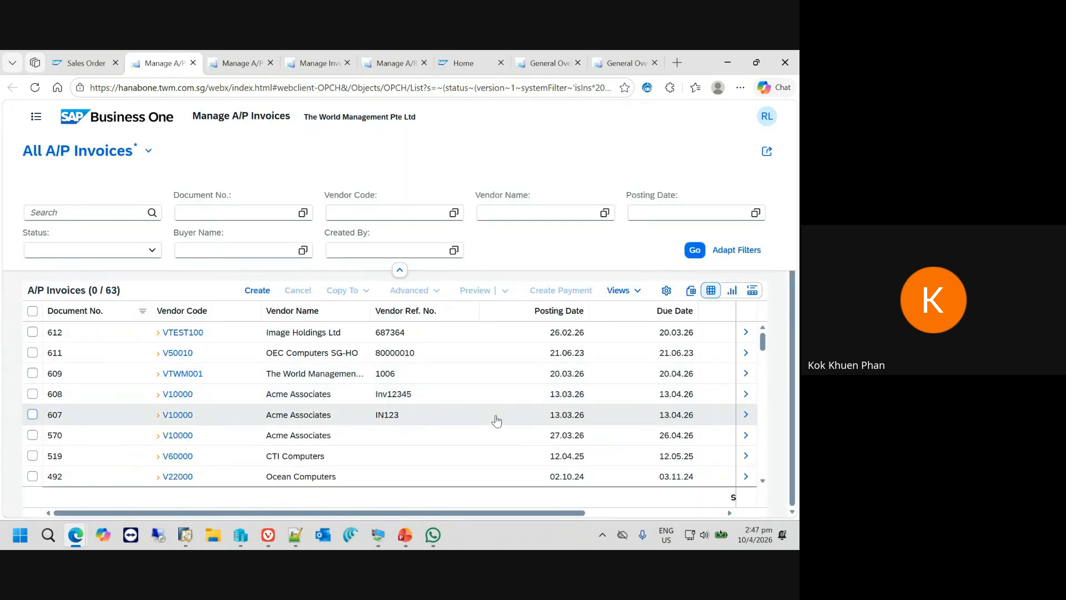
left_click(615, 513)
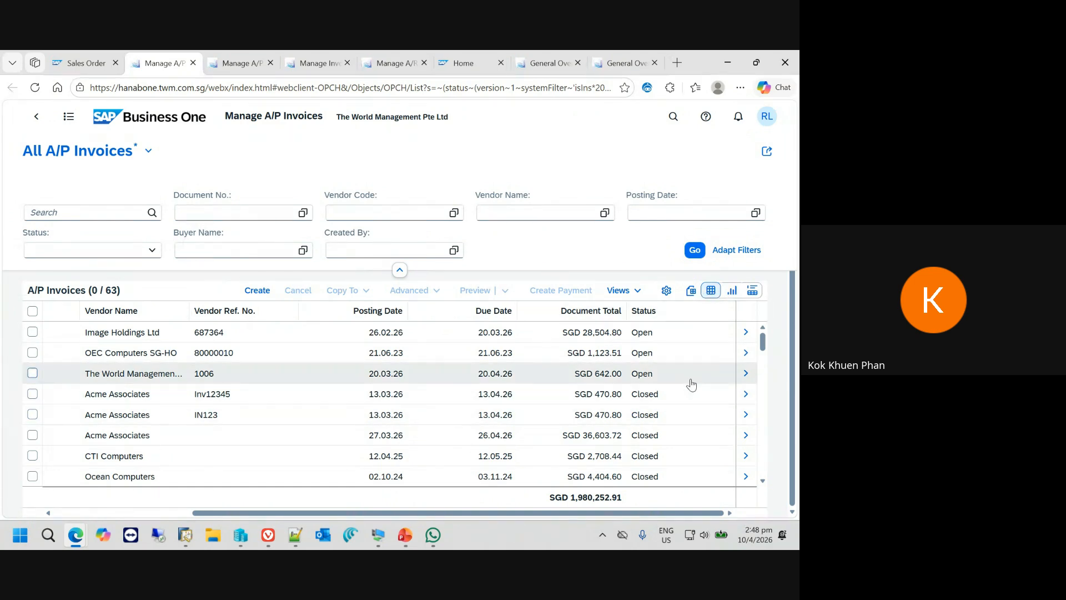
- Show the A/P invoices as a chart and replace the Record Count measure with Document Total
left_click(734, 291)
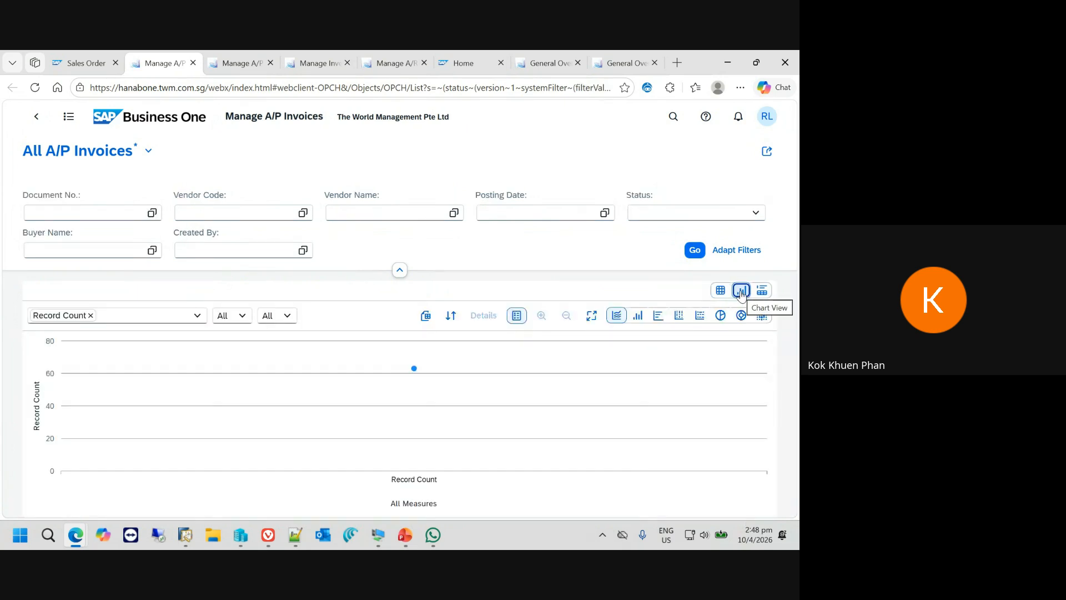
left_click(198, 316)
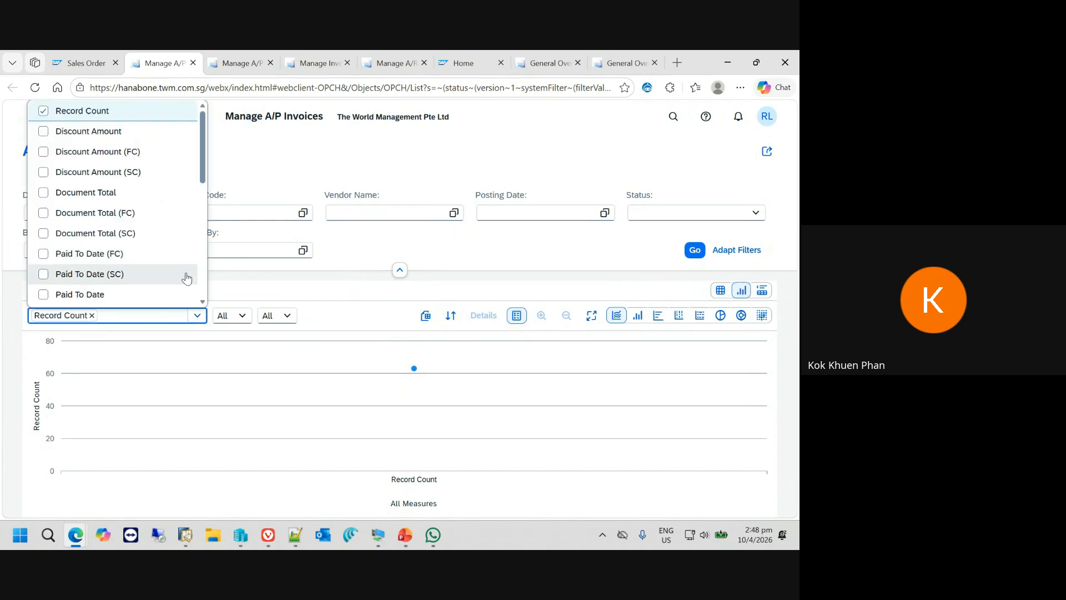
left_click(44, 113)
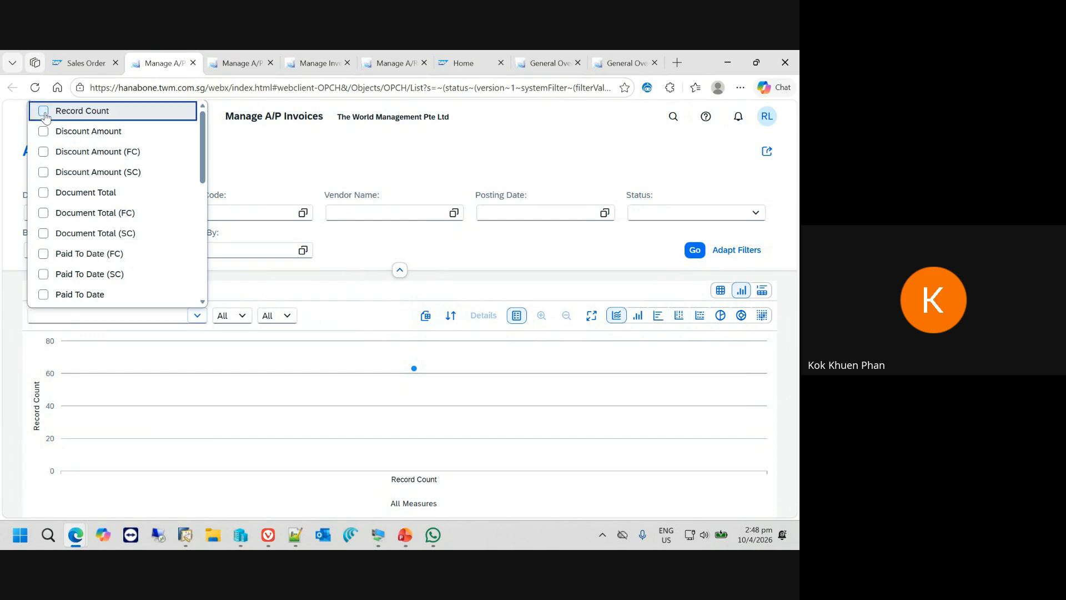
left_click(45, 193)
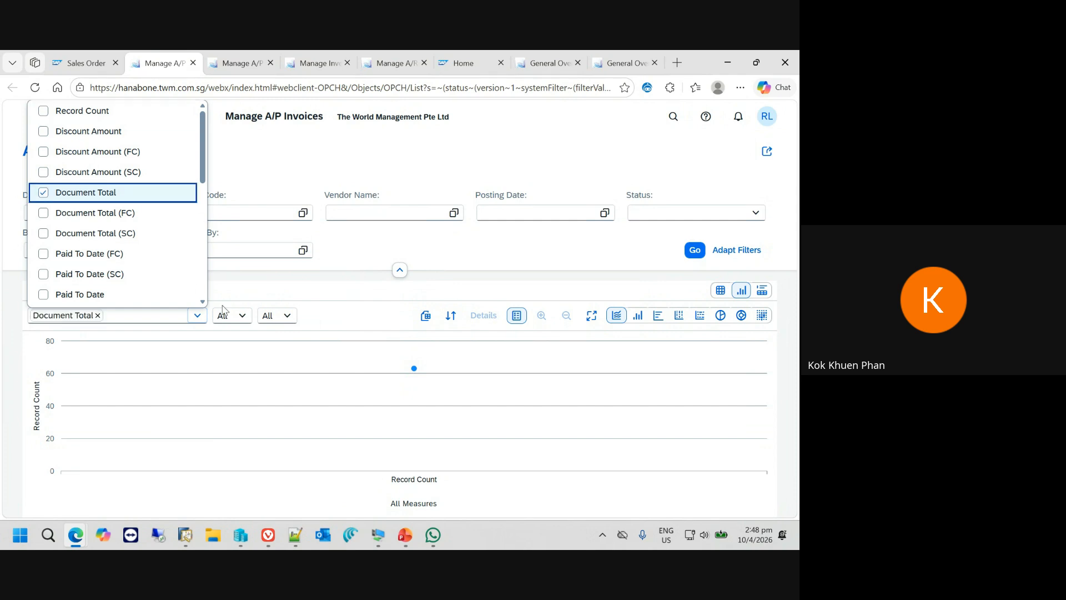
- Set the chart's first dimension to Posting Date (Year and Month)
left_click(245, 320)
left_click(243, 316)
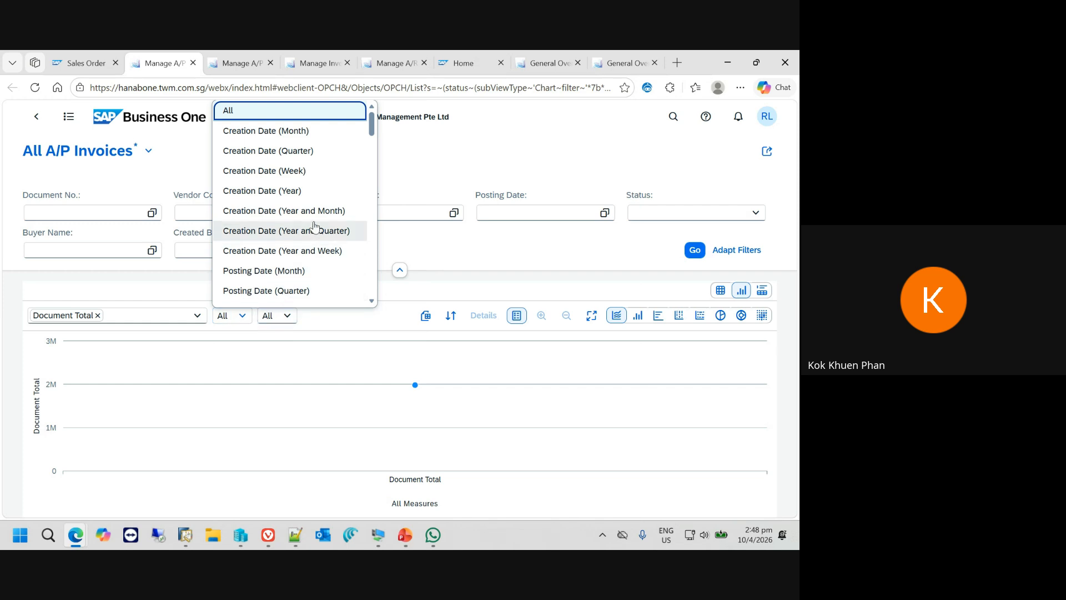
scroll(318, 215, "down", 1)
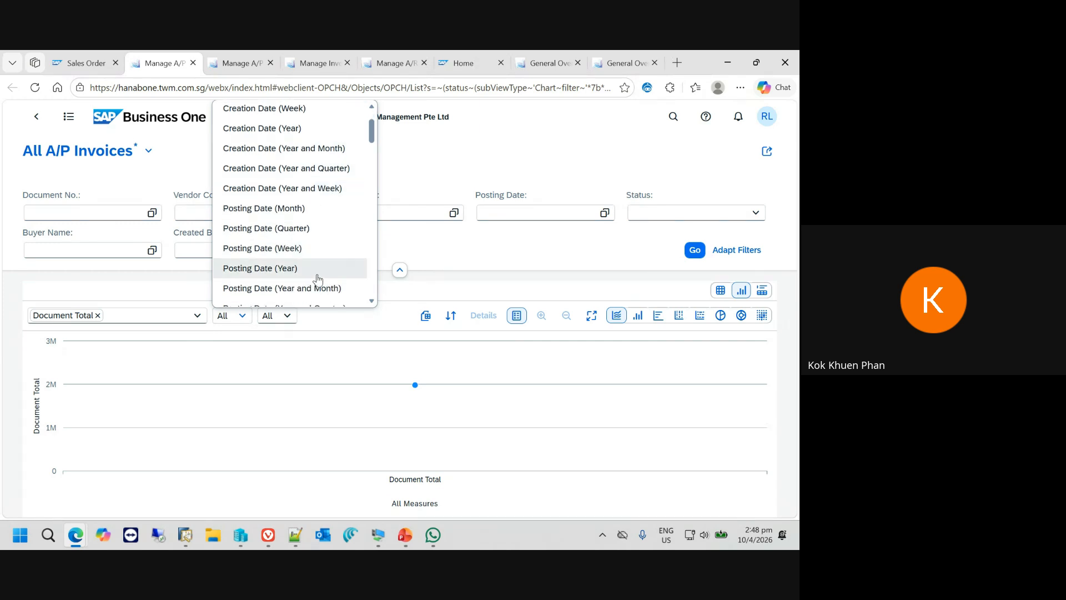
left_click(310, 289)
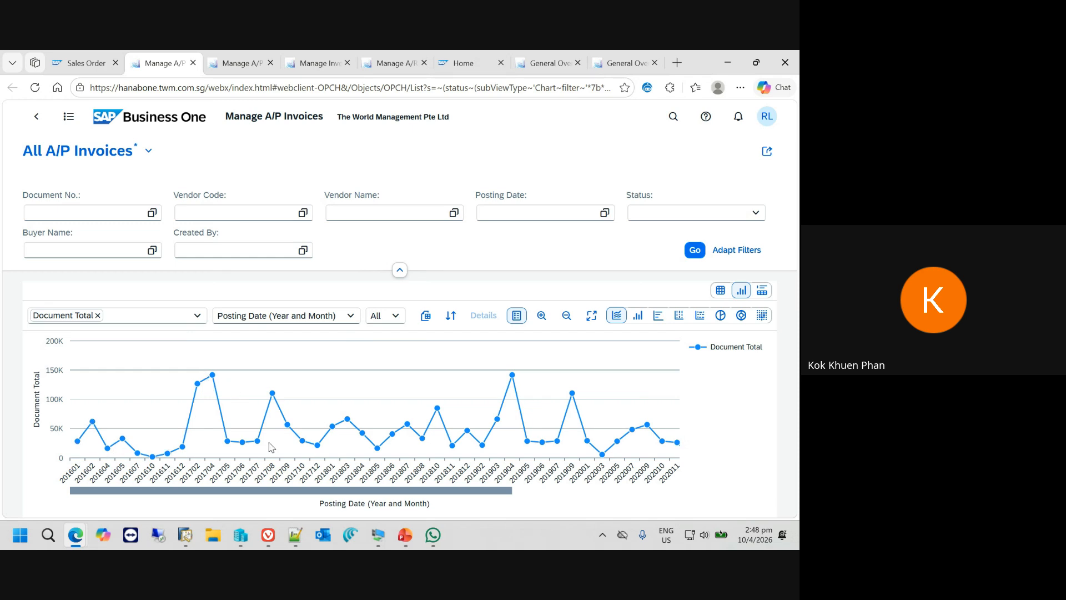
- Zoom in on the monthly document total chart, then zoom back out to the full date range
left_click(546, 320)
left_click(547, 322)
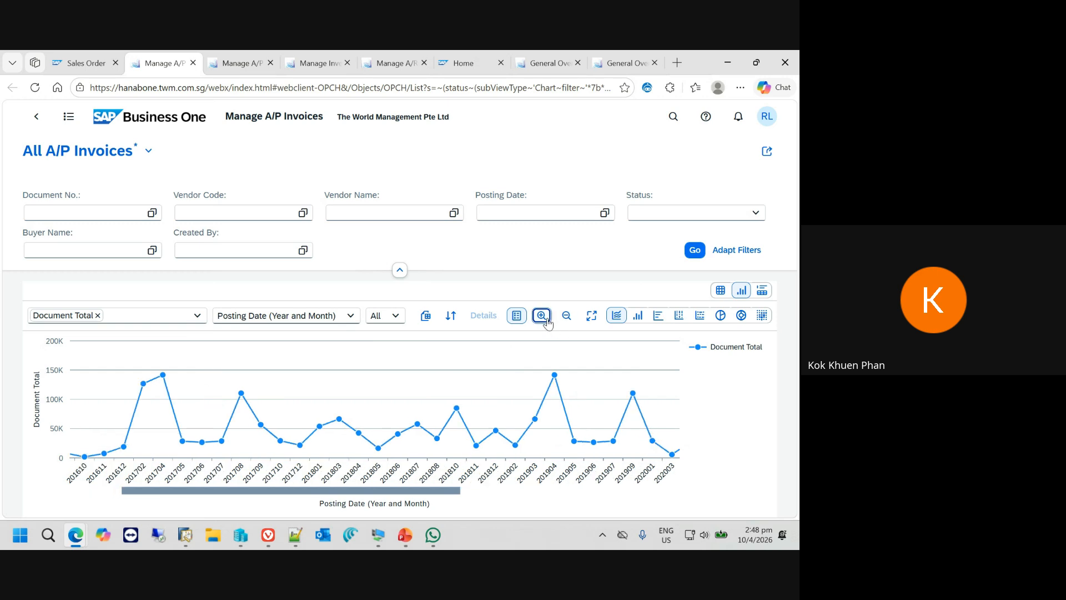
left_click(566, 316)
left_click(567, 317)
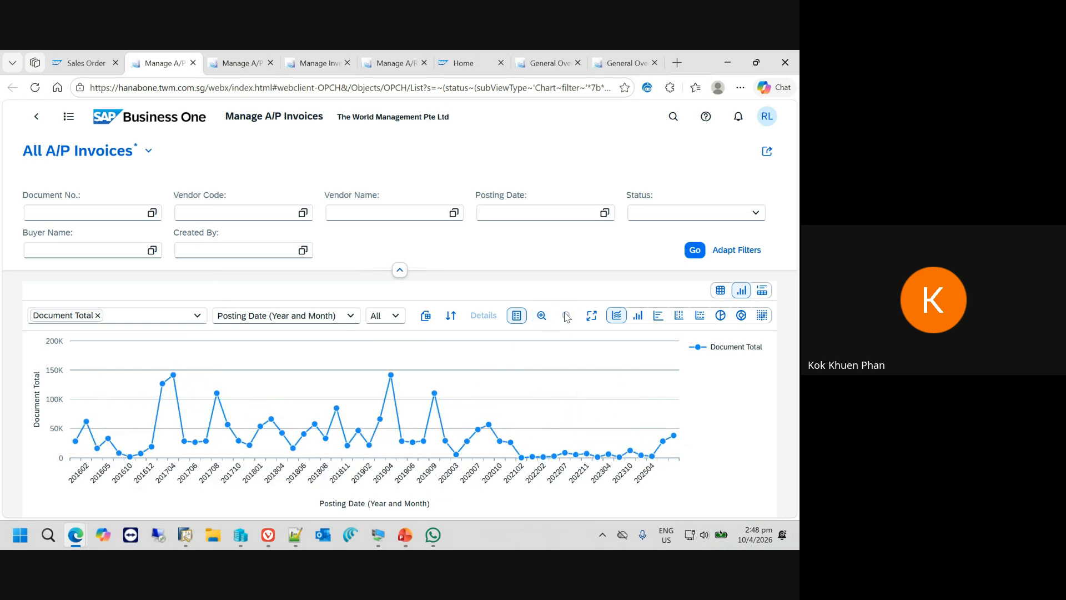
- Set the chart's second dimension to Vendor Name
left_click(403, 316)
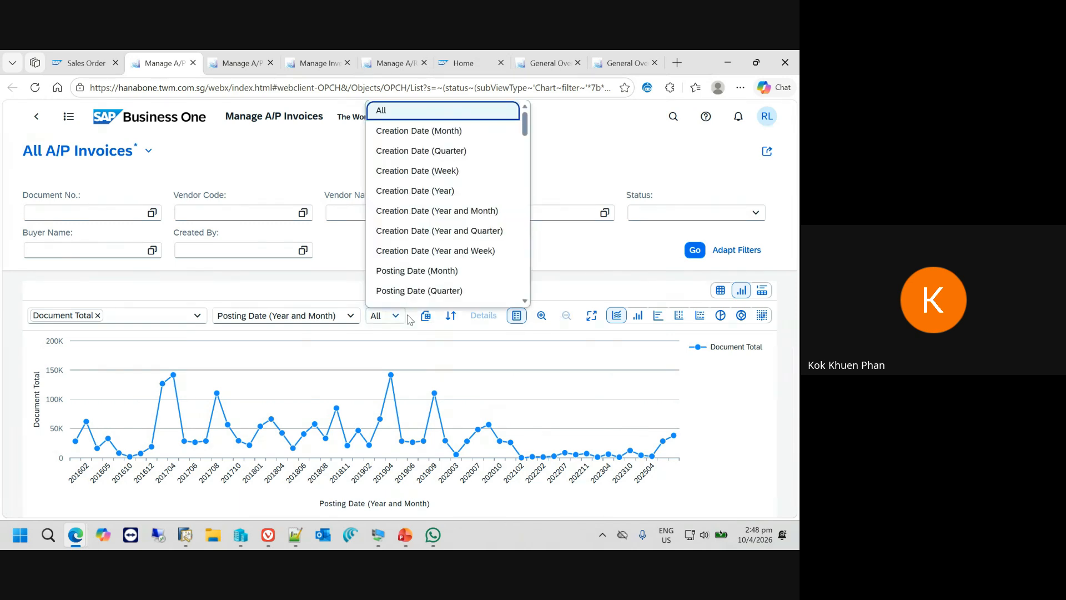
scroll(537, 222, "down", 6)
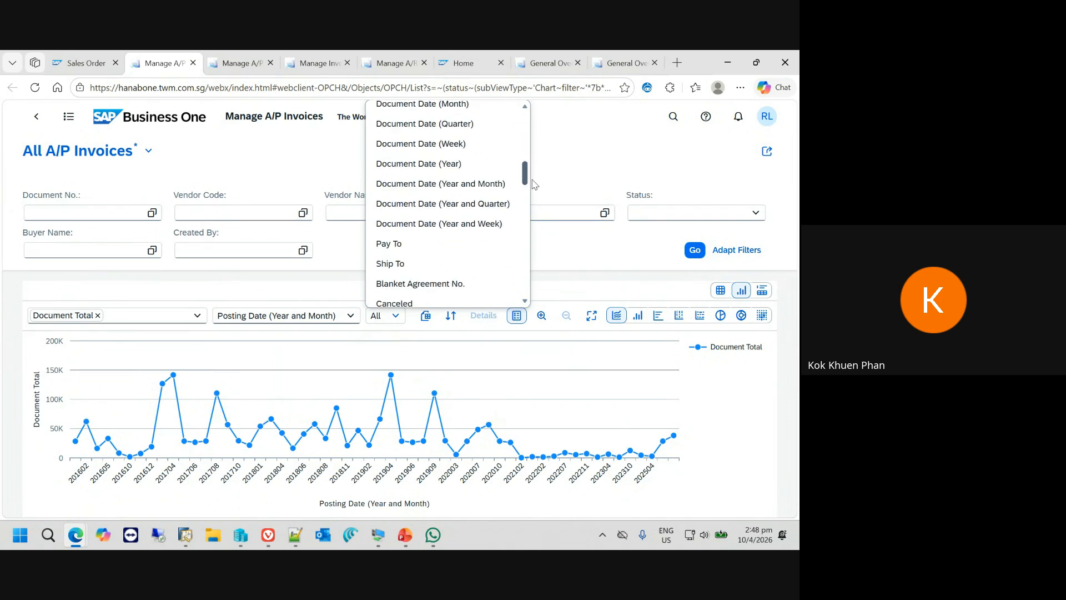
left_click_drag(536, 201, 530, 247)
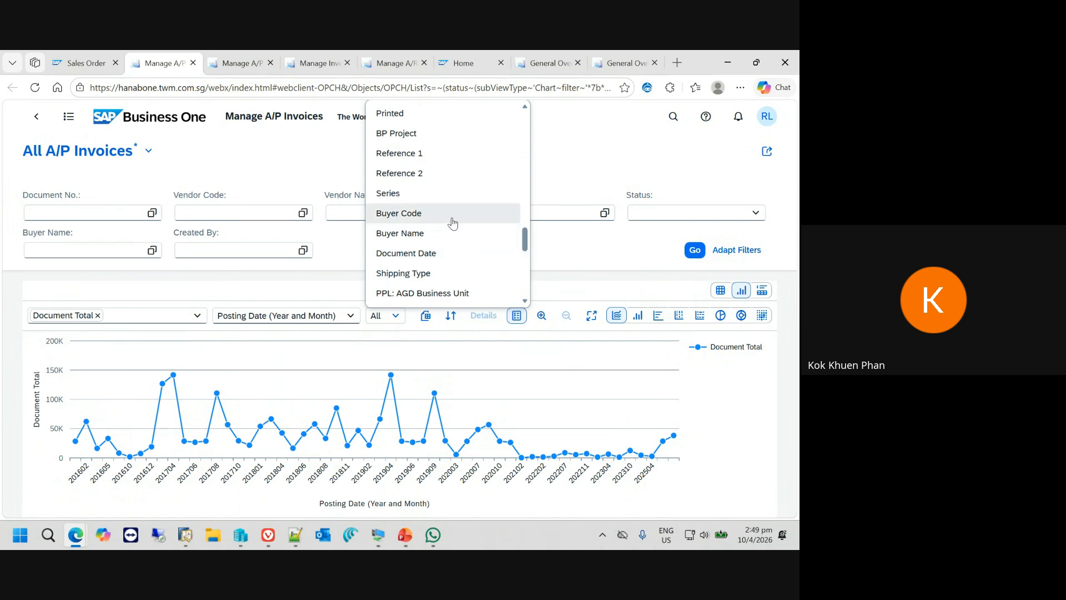
scroll(461, 218, "up", 1)
key("v")
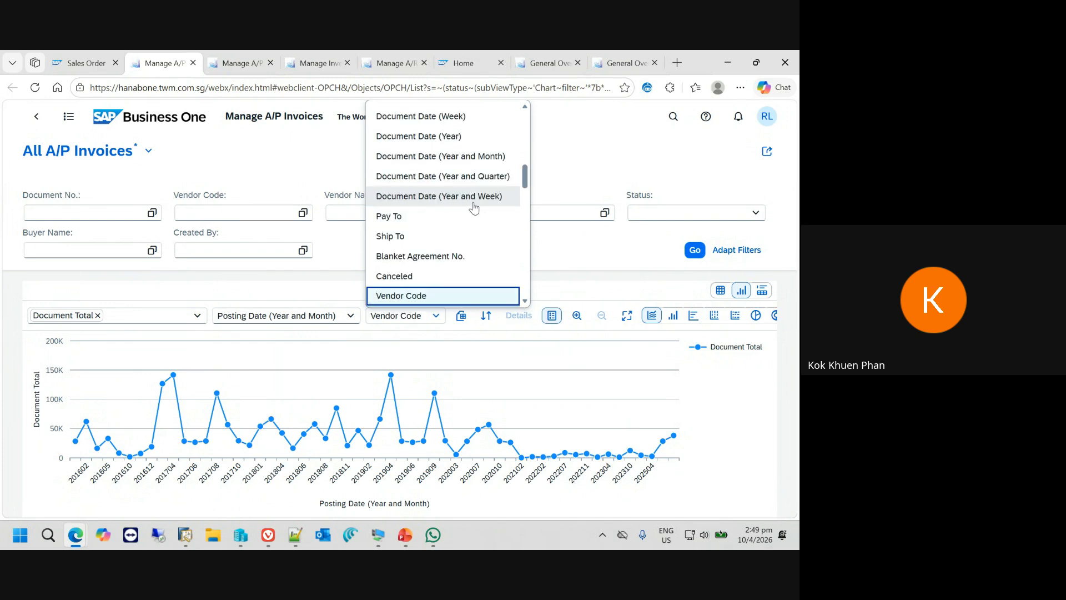
scroll(476, 222, "down", 1)
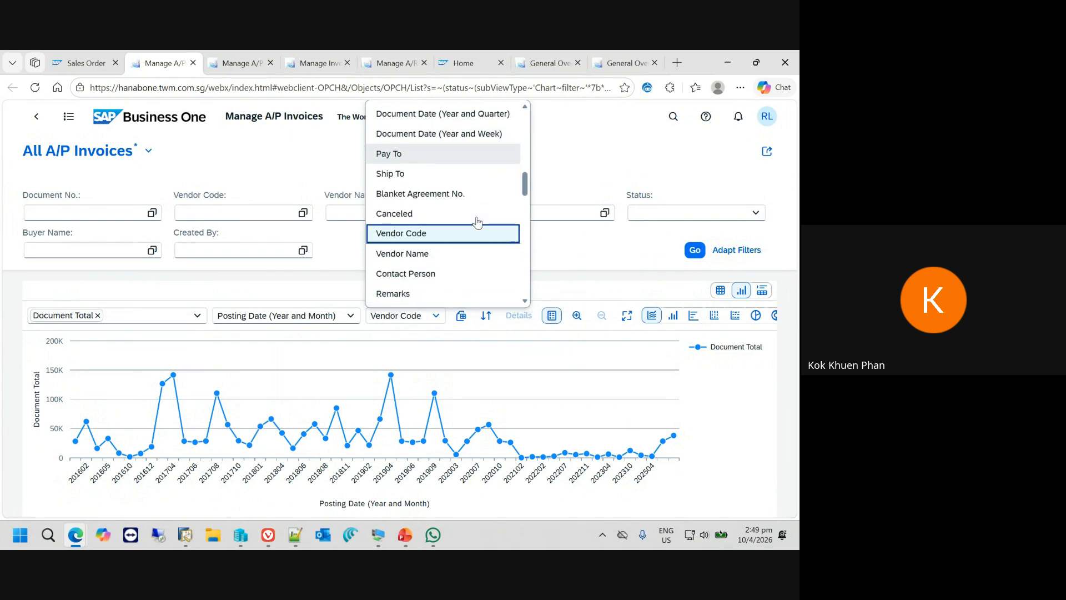
left_click(478, 255)
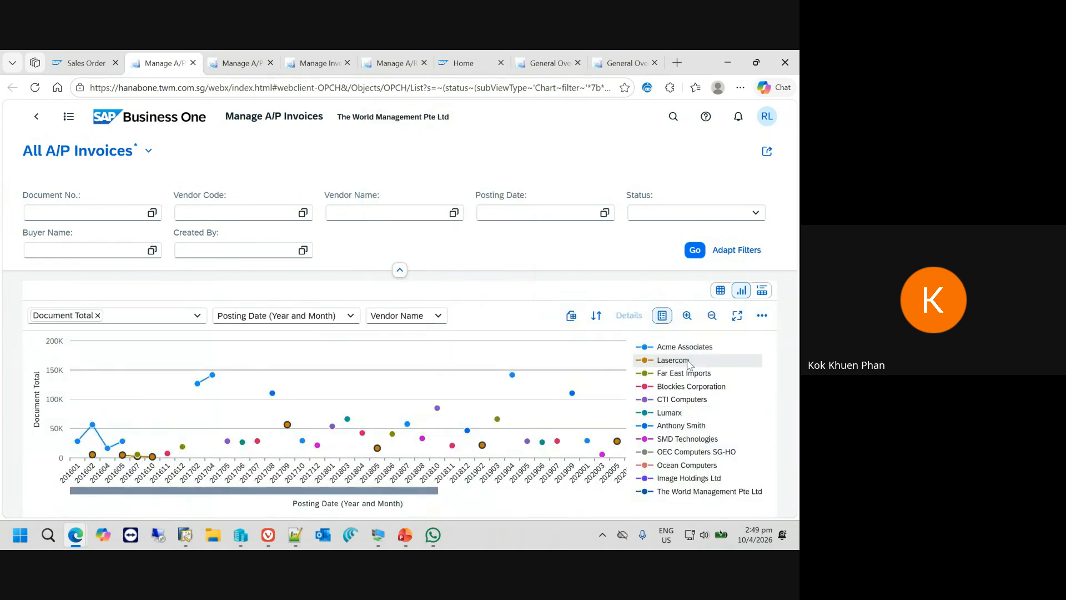
- Preview the vendor totals as a Stacked Column Chart, then change the chart type to Column Chart
left_click(763, 318)
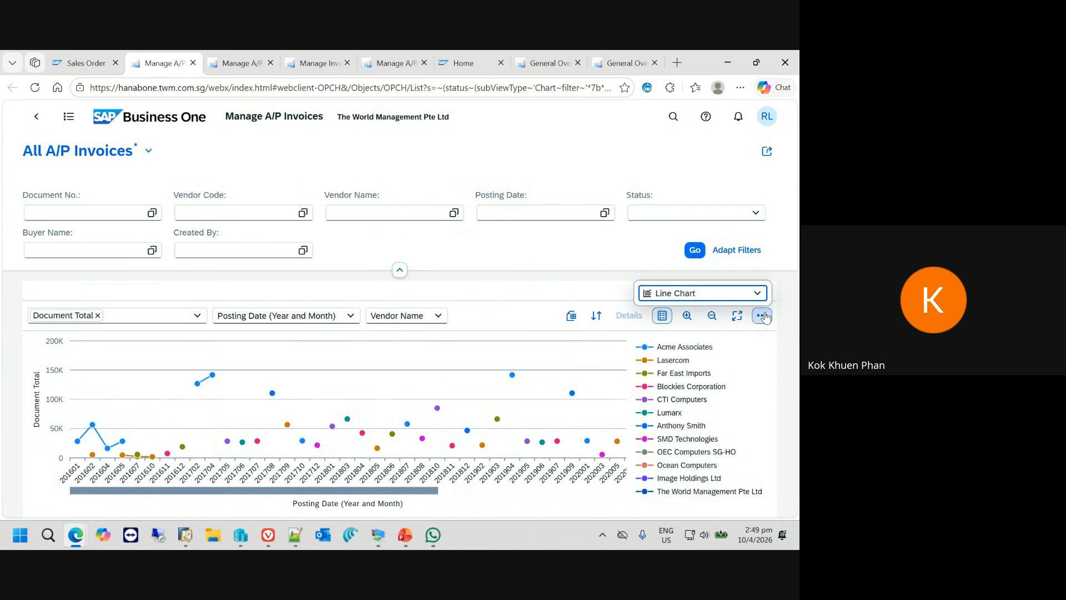
left_click(758, 293)
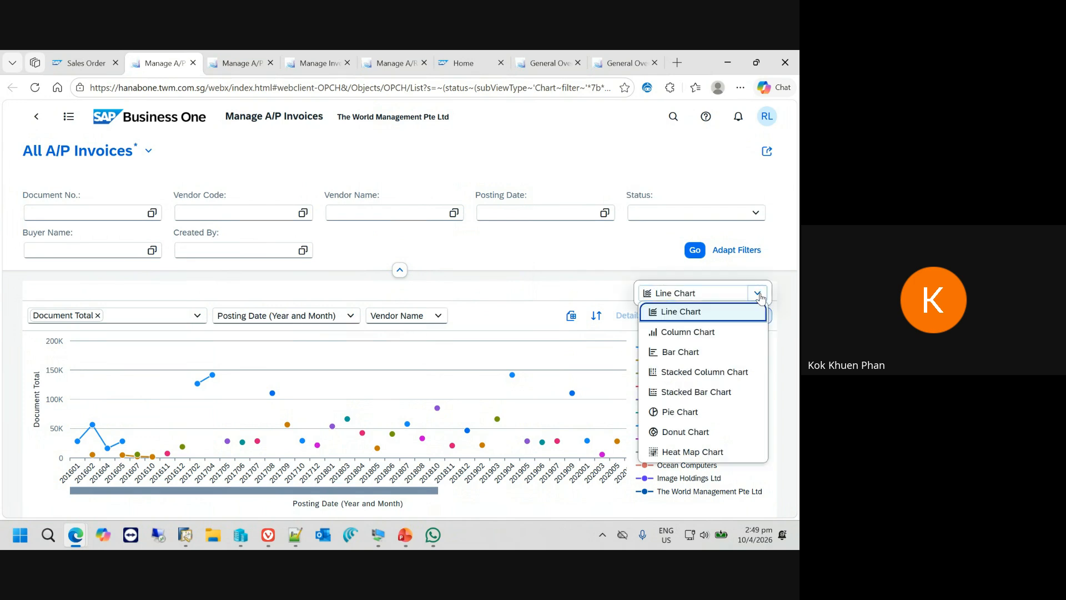
left_click(689, 374)
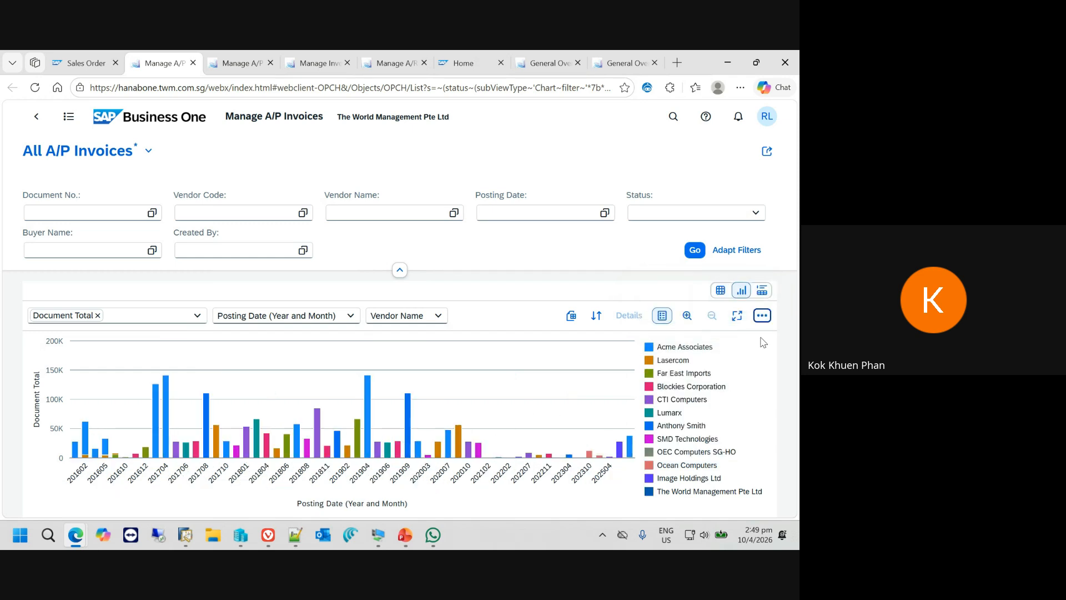
left_click(762, 316)
left_click(758, 293)
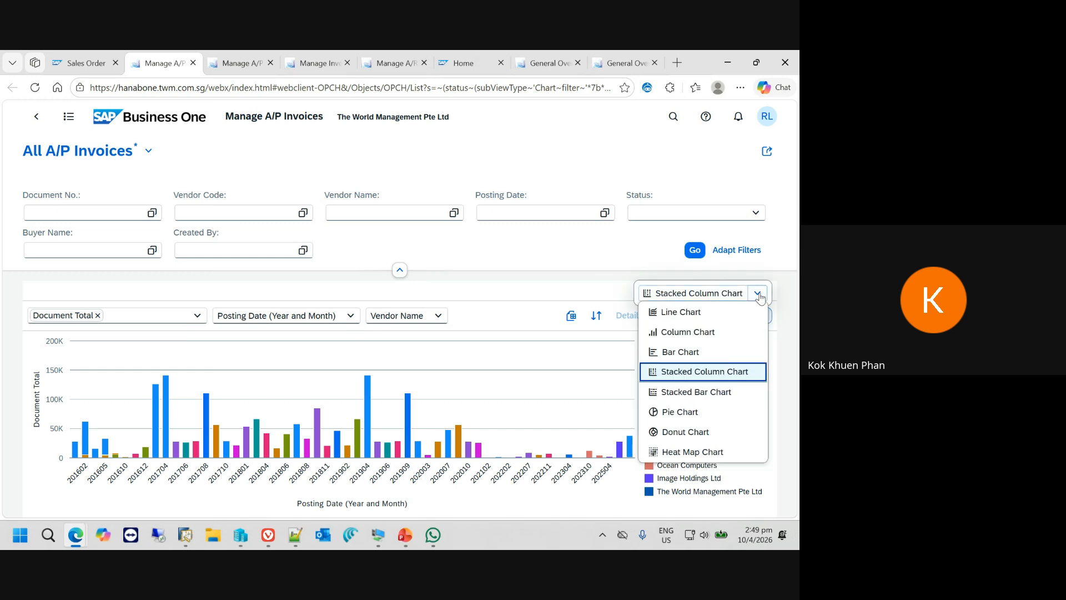
left_click(712, 333)
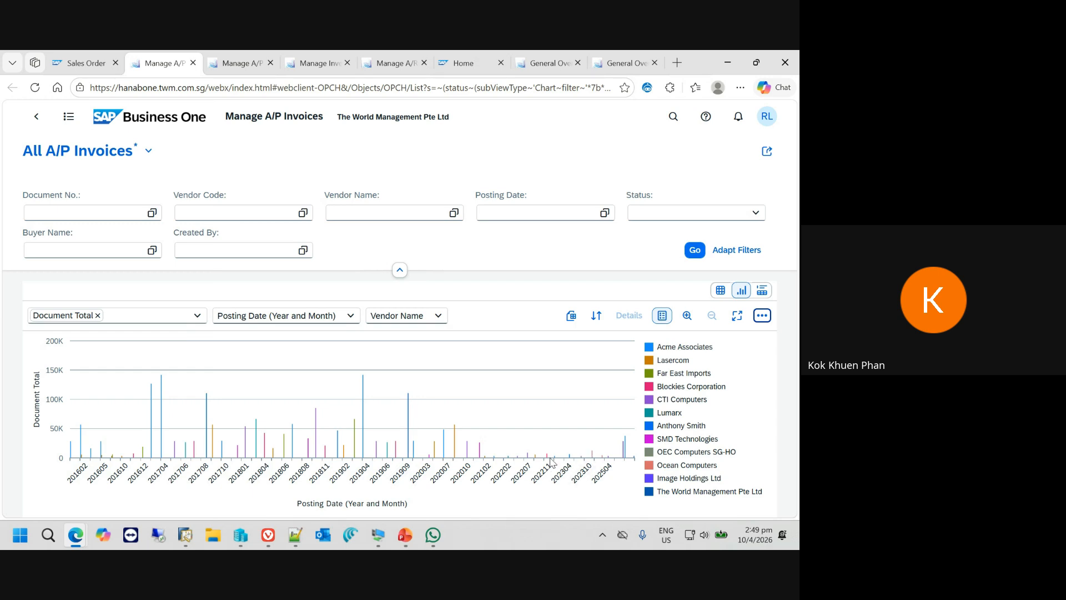
- Filter the A/P invoice chart by Posting Date equal to the time period This year and apply the filter
left_click(604, 213)
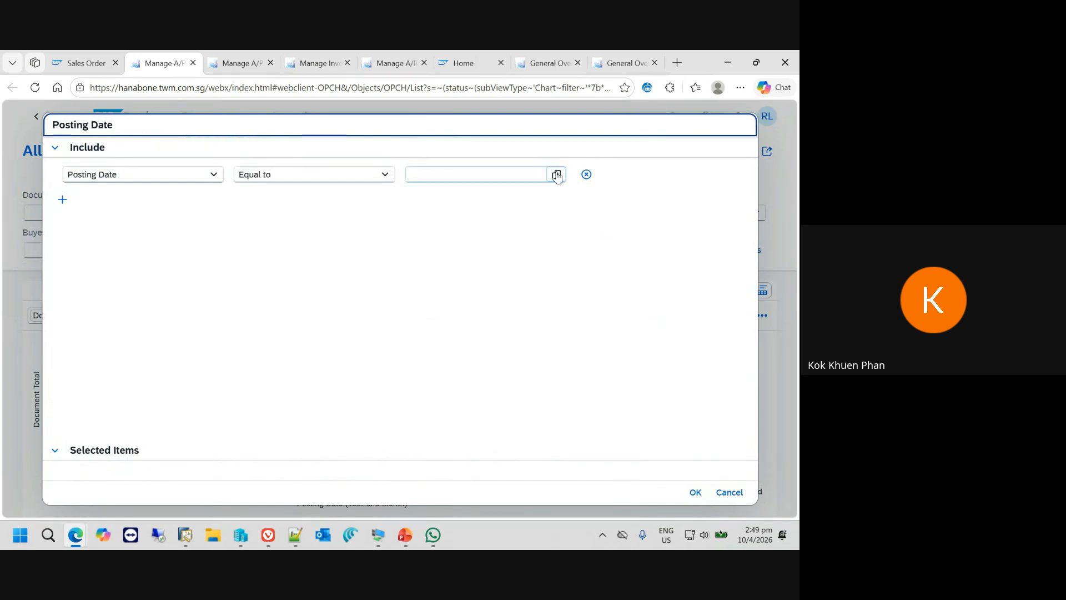
left_click(557, 175)
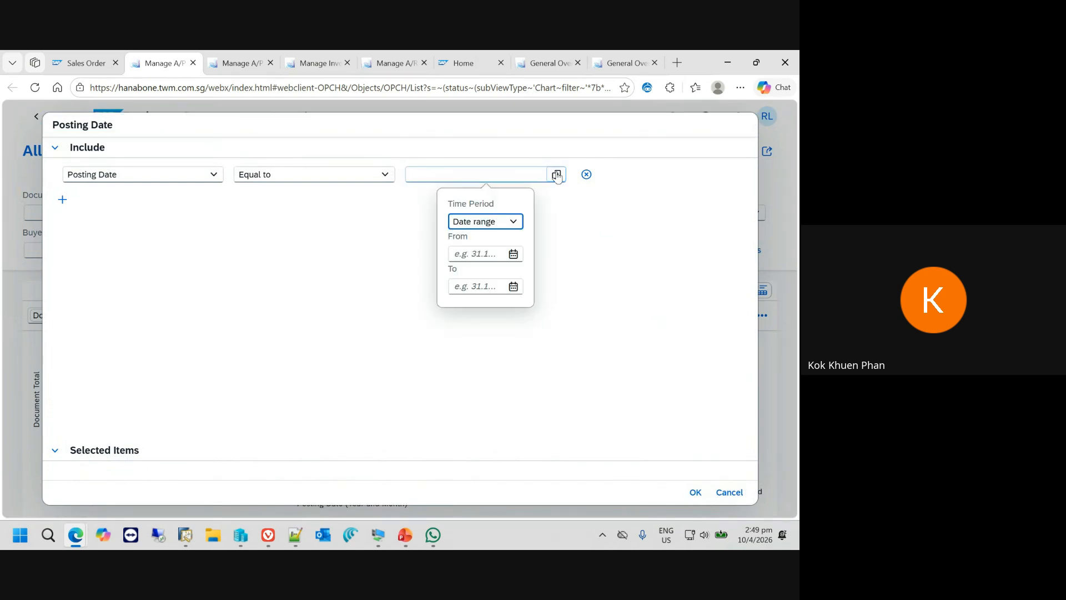
left_click(511, 220)
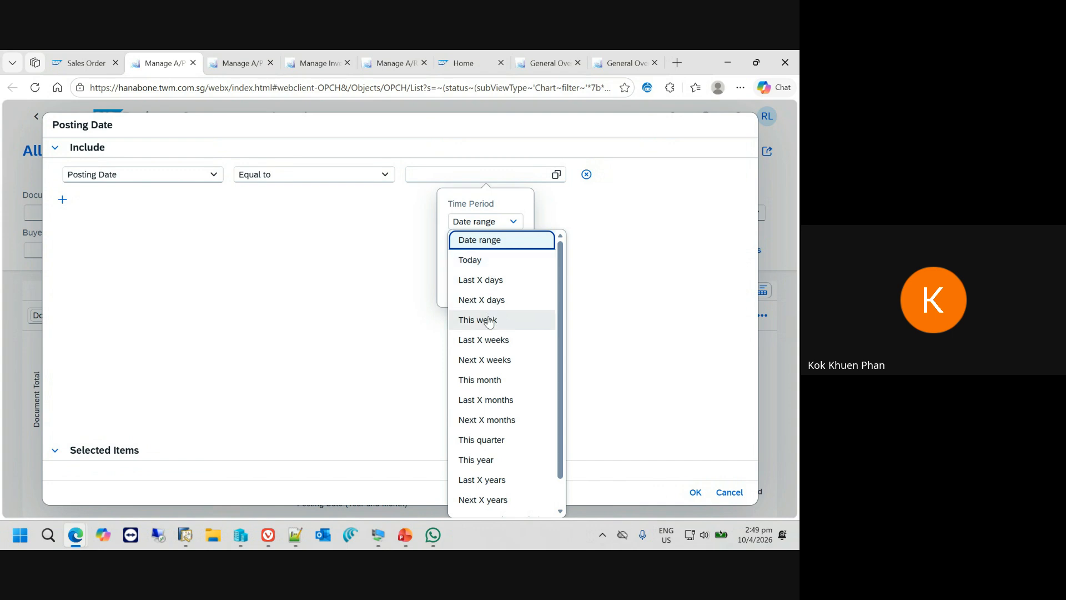
left_click(502, 460)
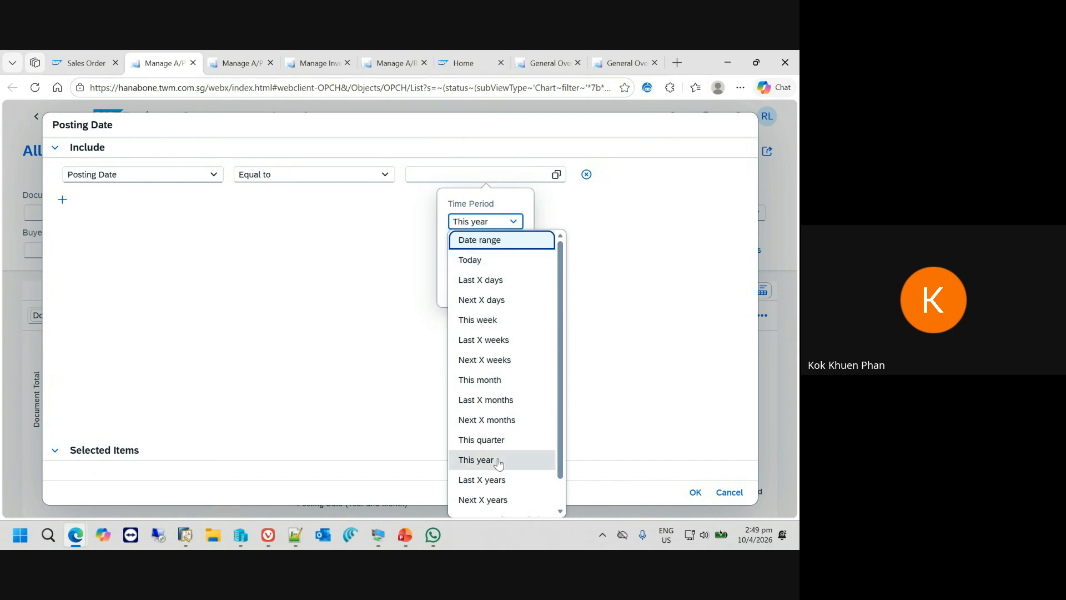
left_click(695, 493)
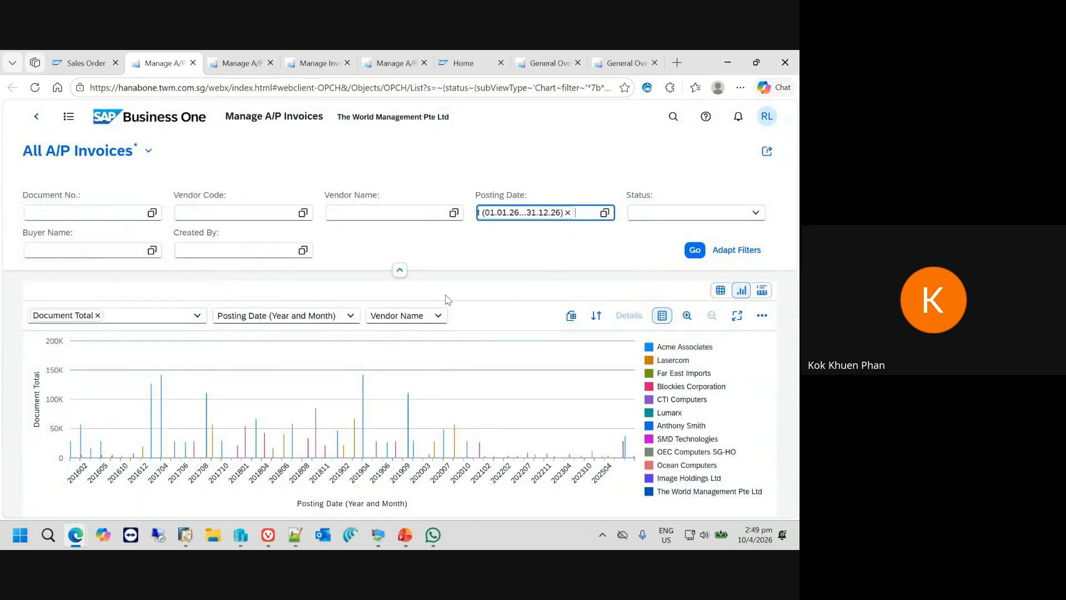
left_click(695, 250)
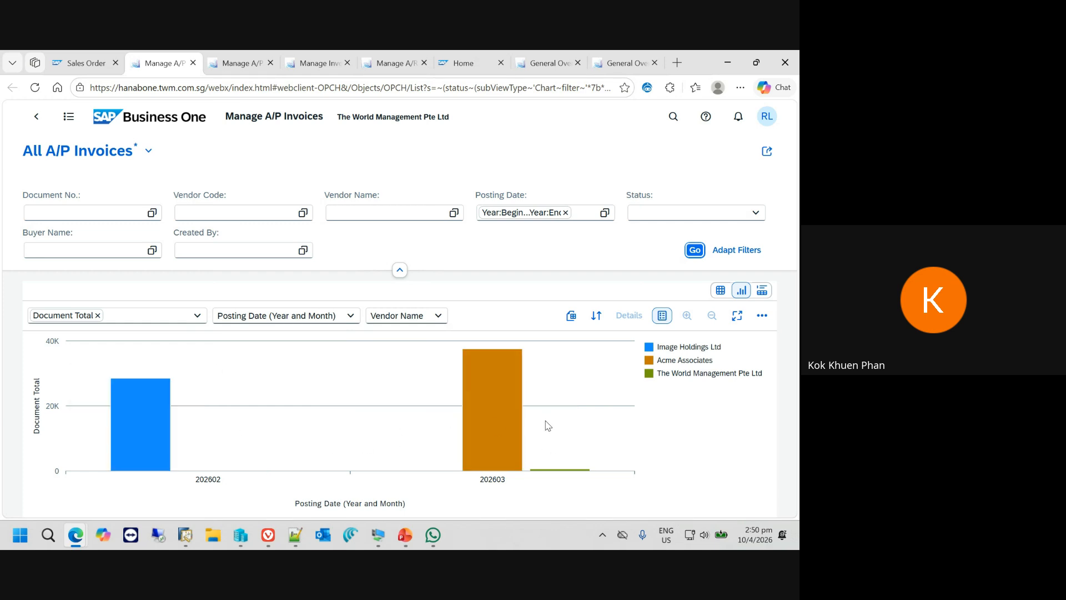
- Select the Image Holdings Ltd and Acme Associates columns, review their details and open the selection in list view
left_click(147, 424)
left_click(499, 385)
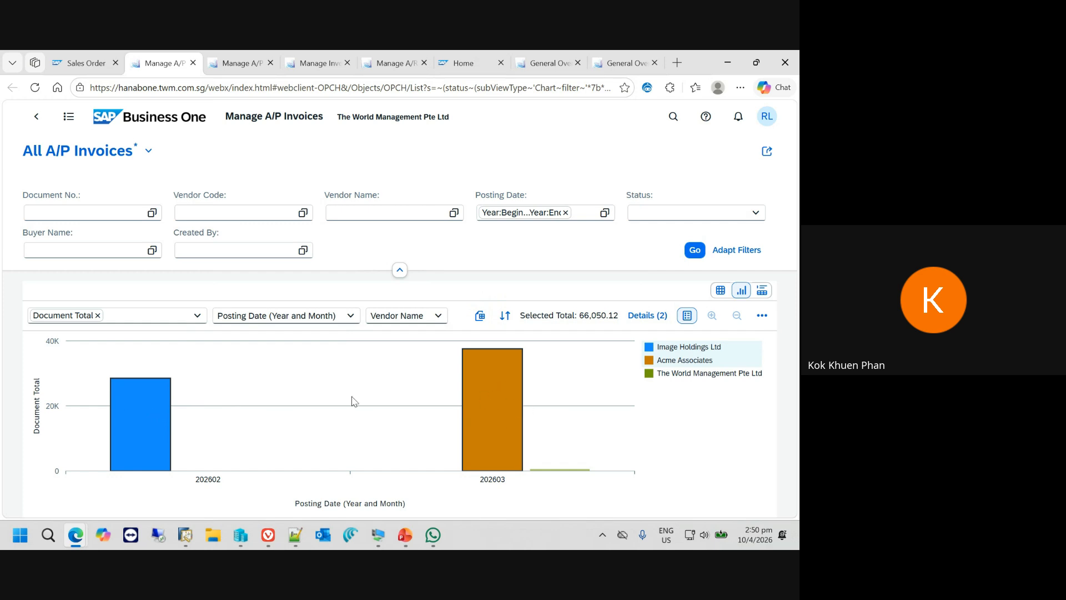
left_click(648, 316)
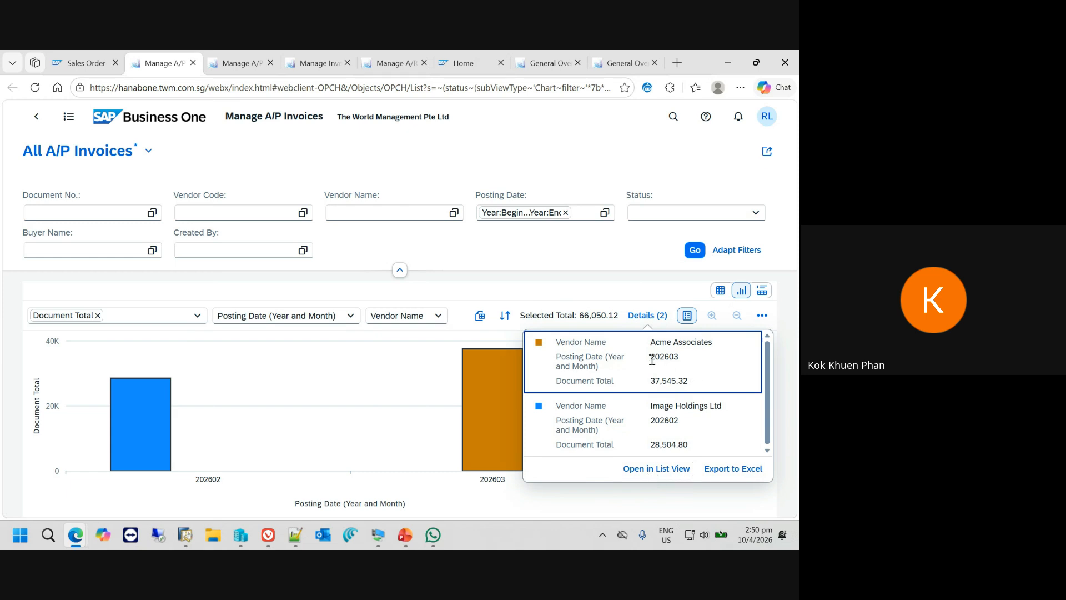
left_click(648, 472)
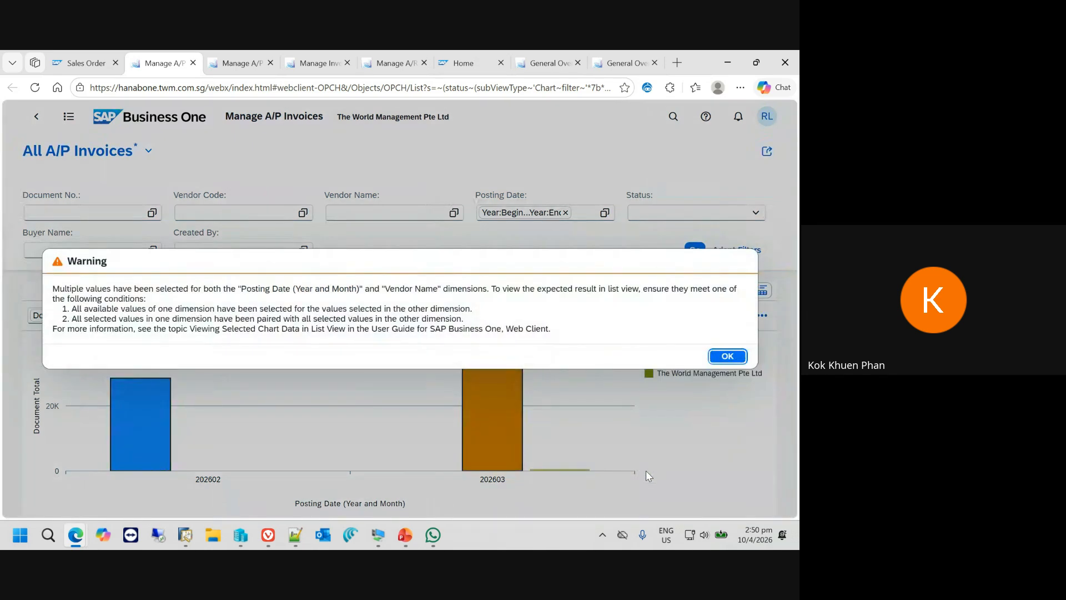
left_click(733, 357)
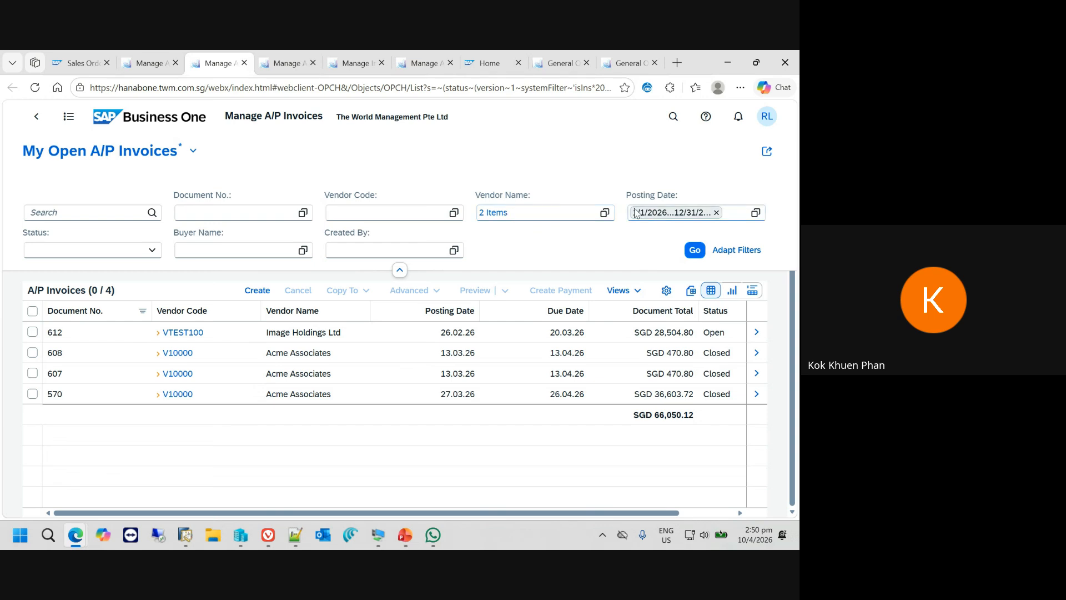
- Save the filtered A/P invoice list as a view named "APInvoices for this year for 2 vendors" and check it among the saved views
left_click(199, 152)
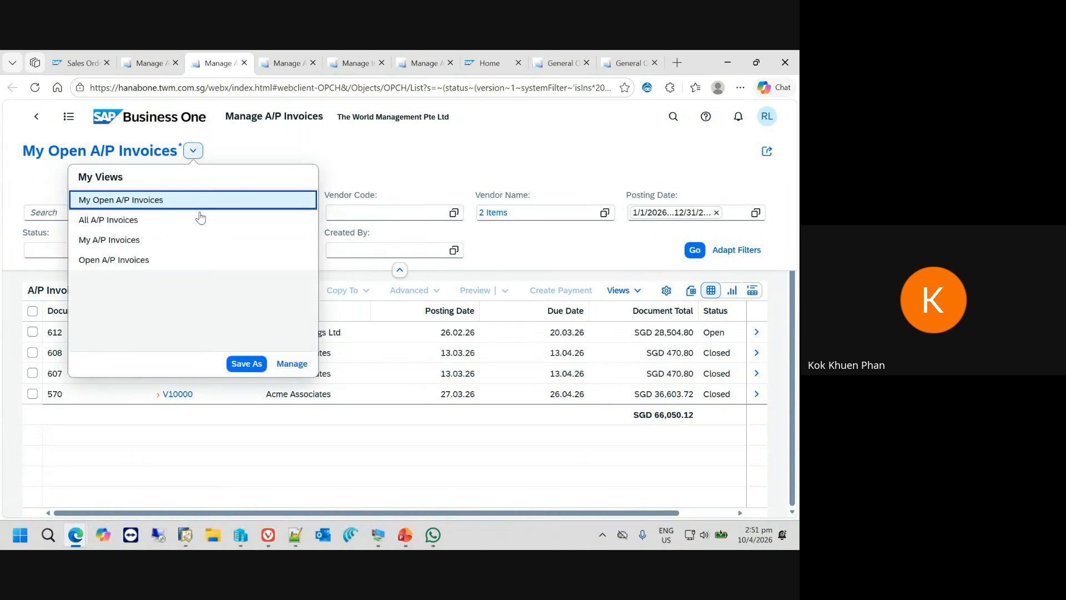
left_click(254, 364)
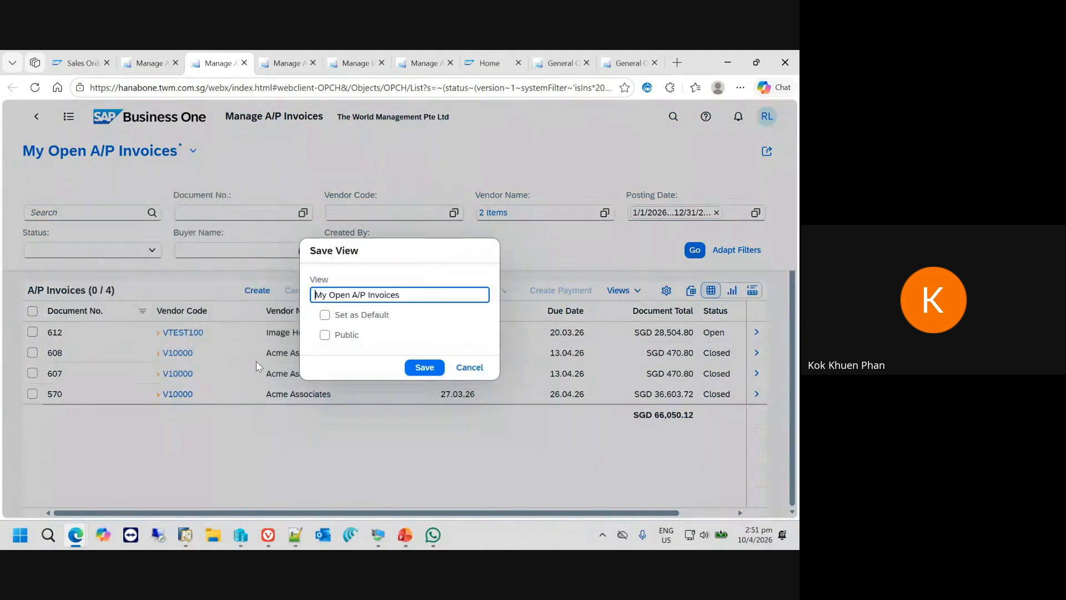
triple_click(411, 295)
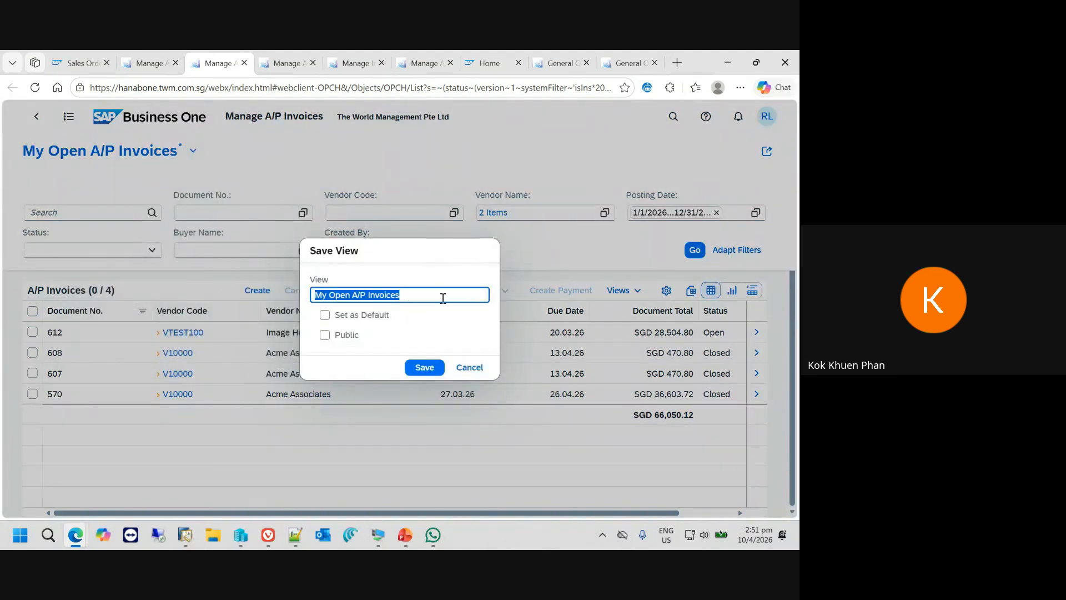
type("AP")
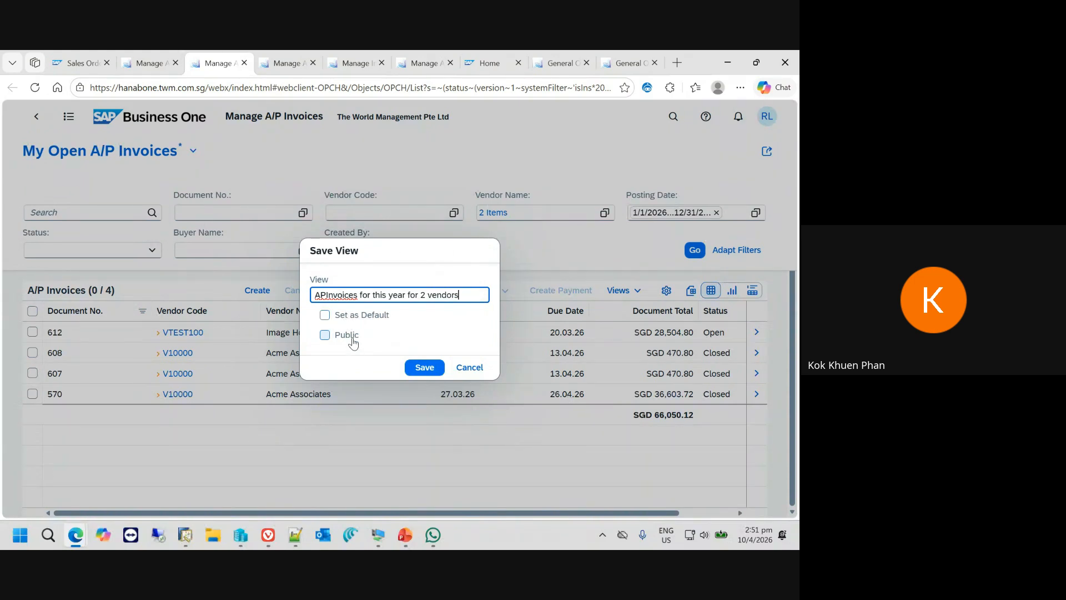
left_click(425, 367)
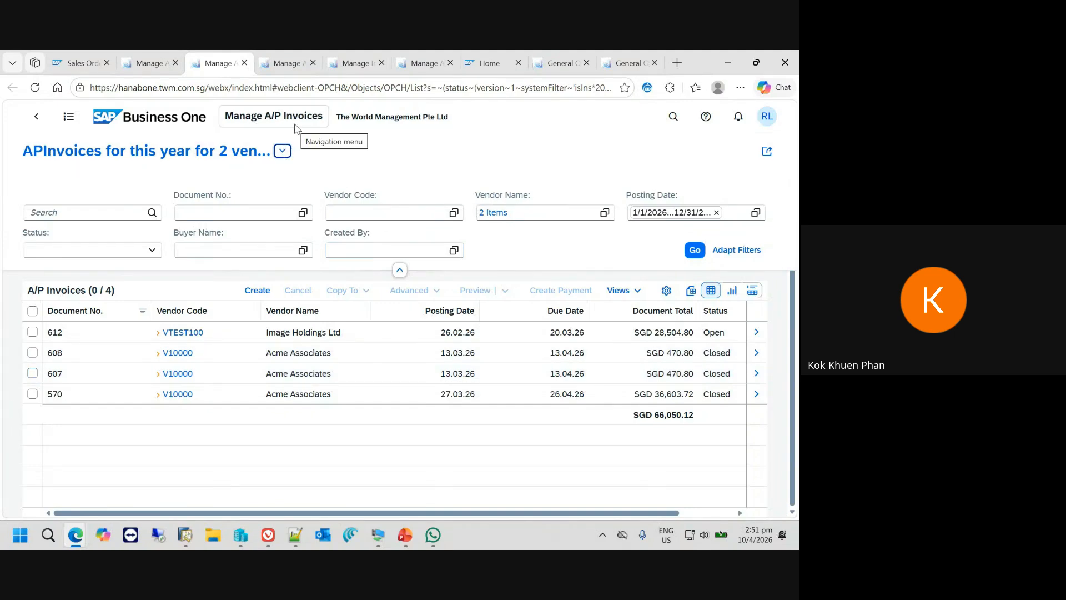
left_click(283, 152)
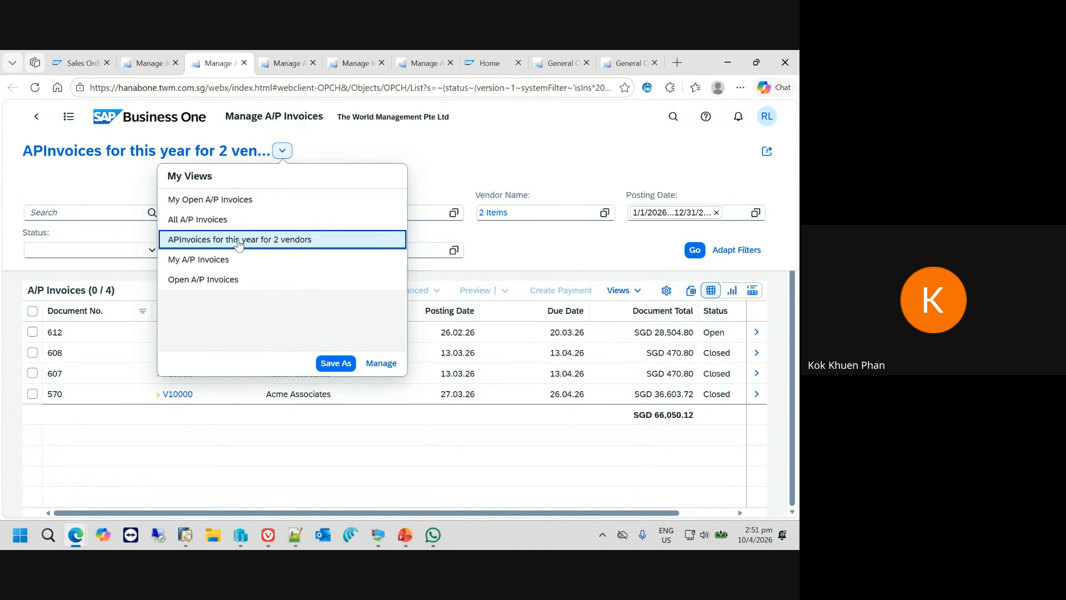
left_click(479, 162)
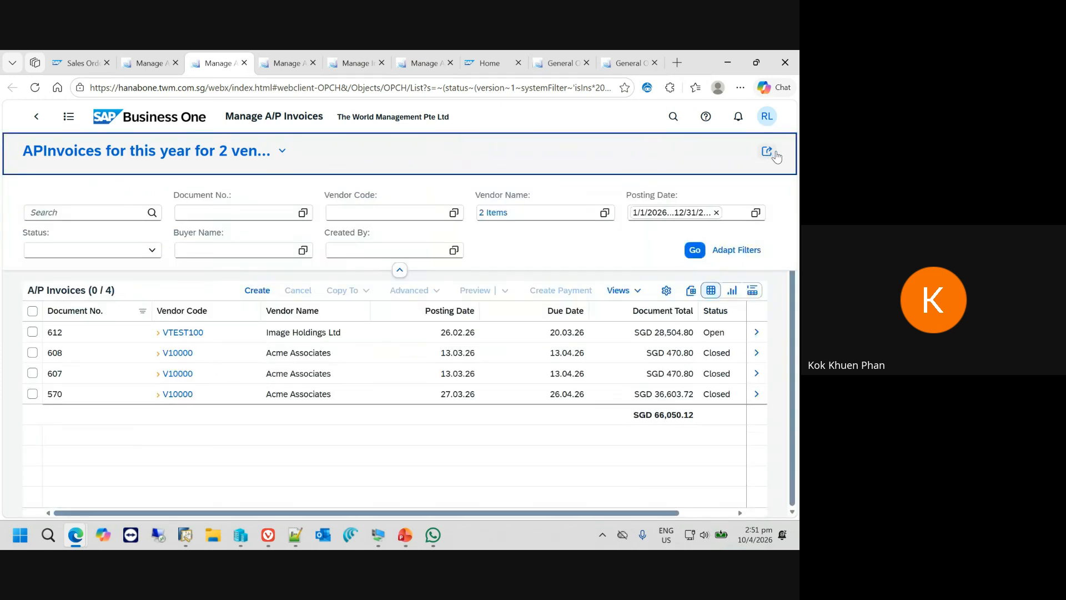
- Start saving the view as a tile and title it "APInvoices for this year"
left_click(768, 153)
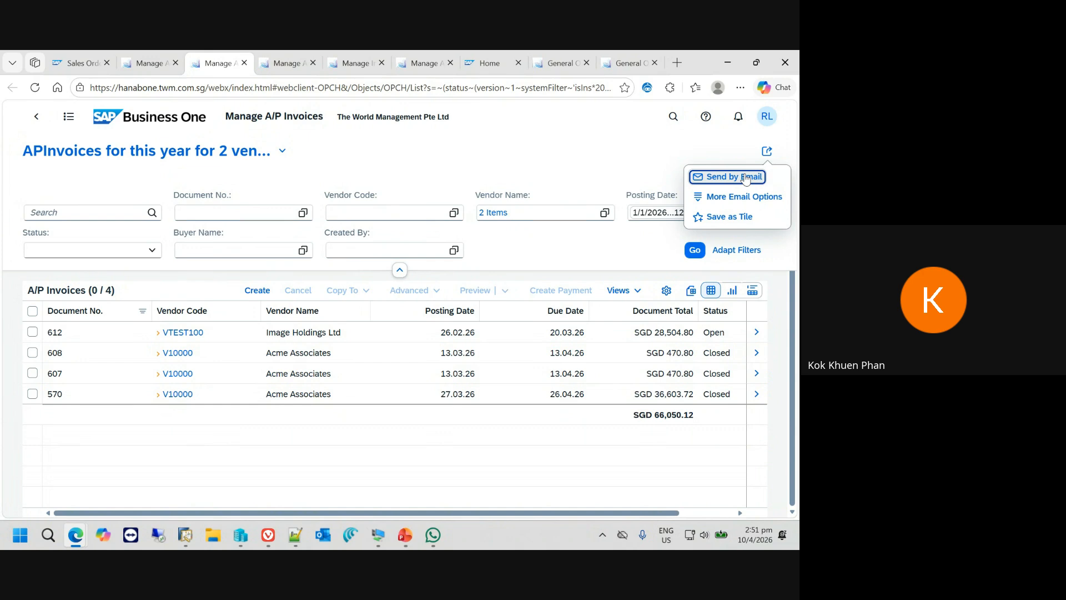
left_click(740, 215)
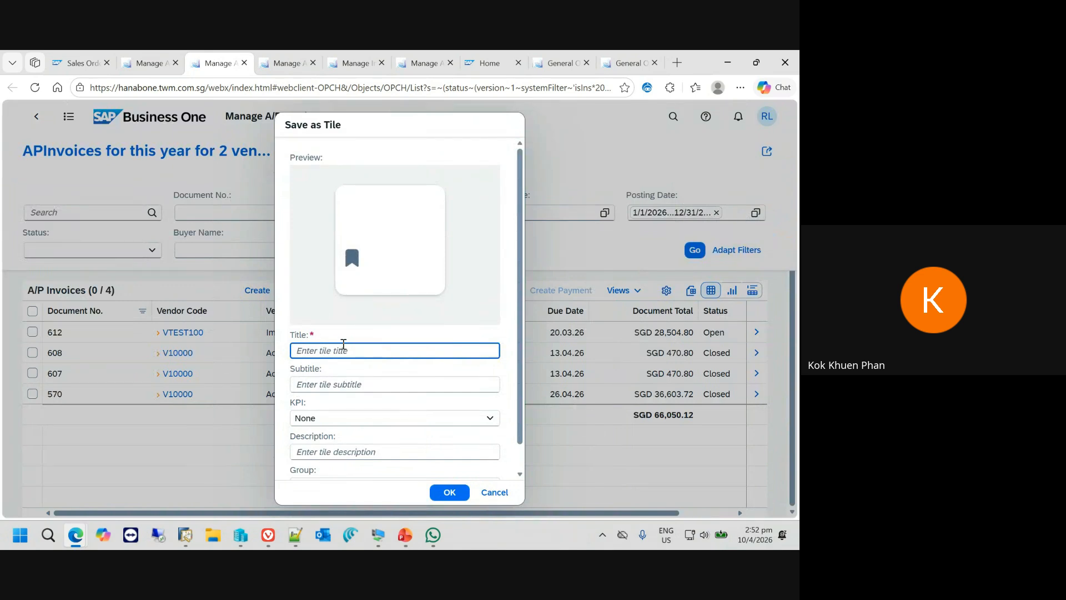
type("APInvoices for this year")
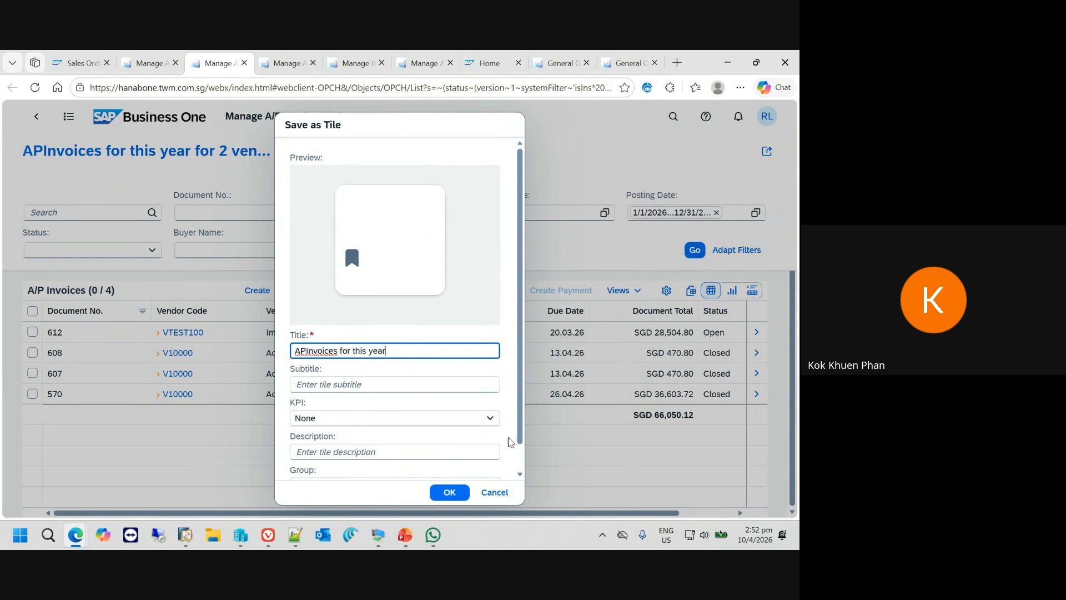
- Set the tile's KPI to the Document Total measure, describe it as "Total Invoices", and create the tile in My Home
left_click(491, 420)
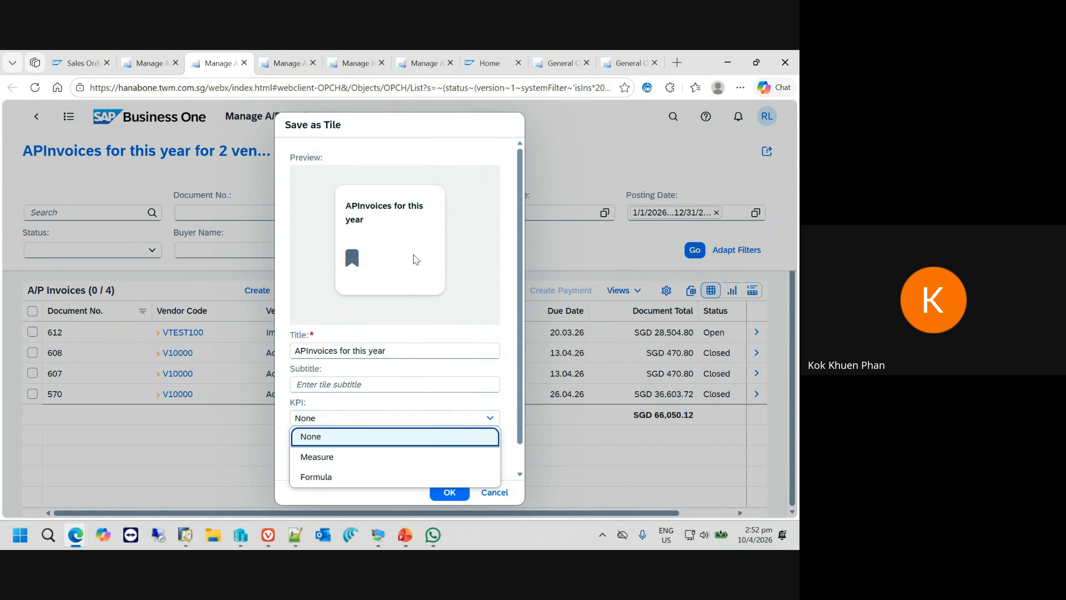
left_click(340, 456)
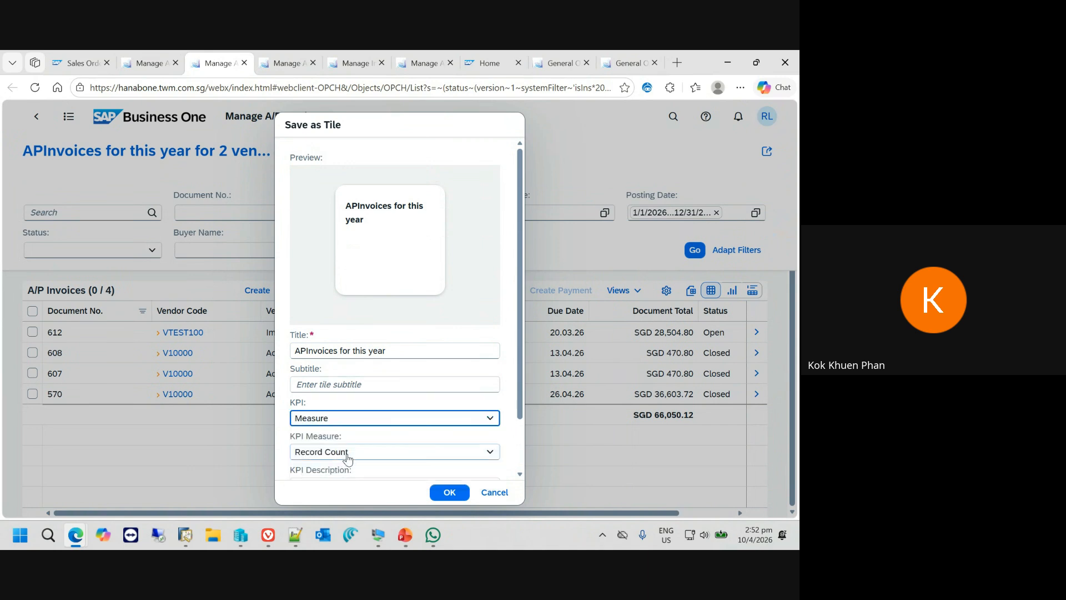
left_click(490, 458)
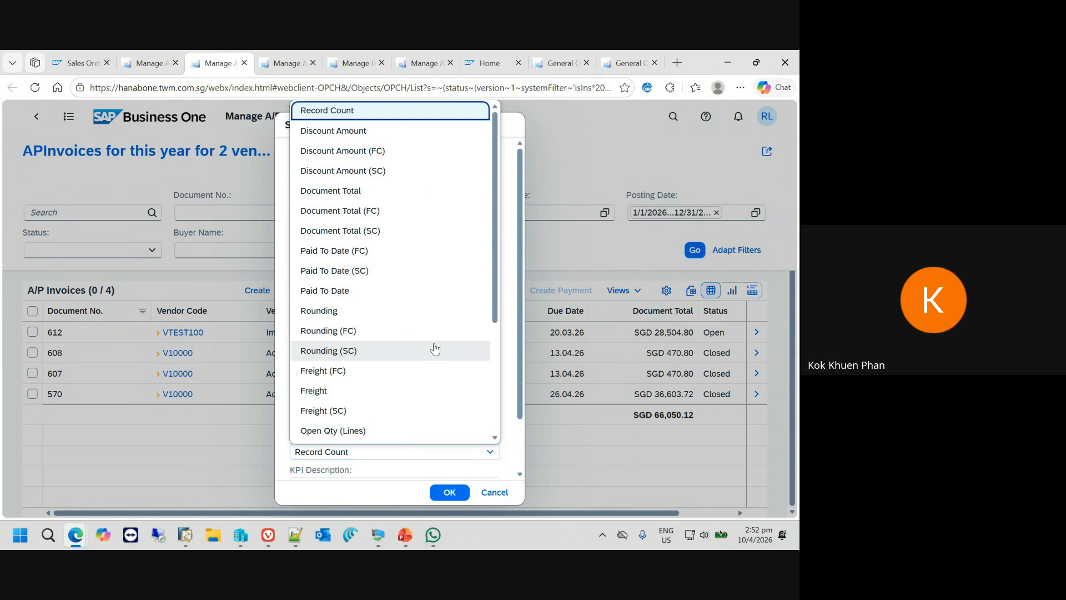
left_click(389, 191)
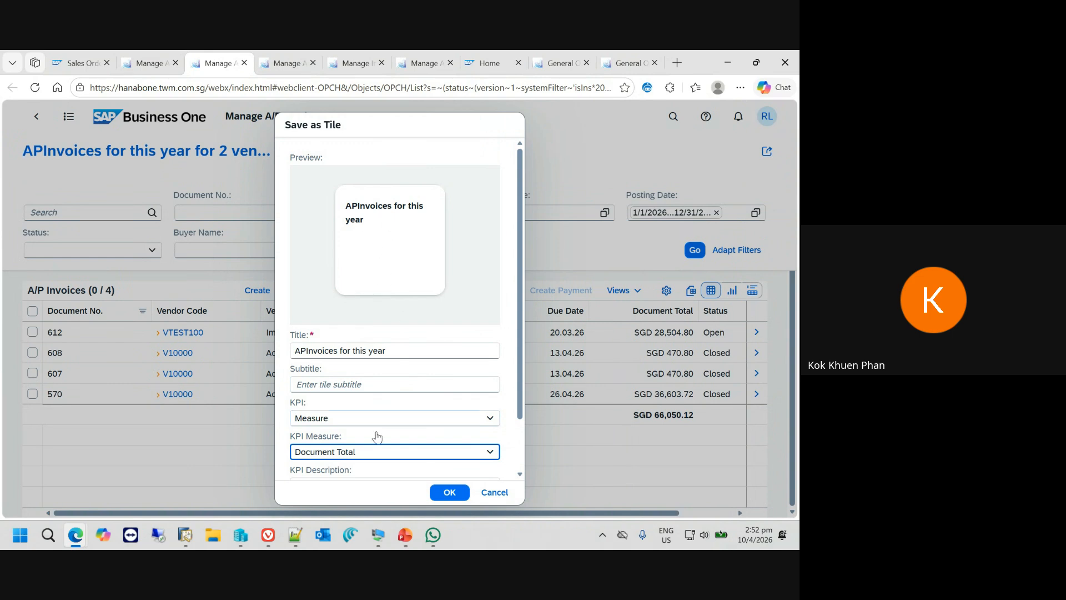
scroll(325, 422, "down", 1)
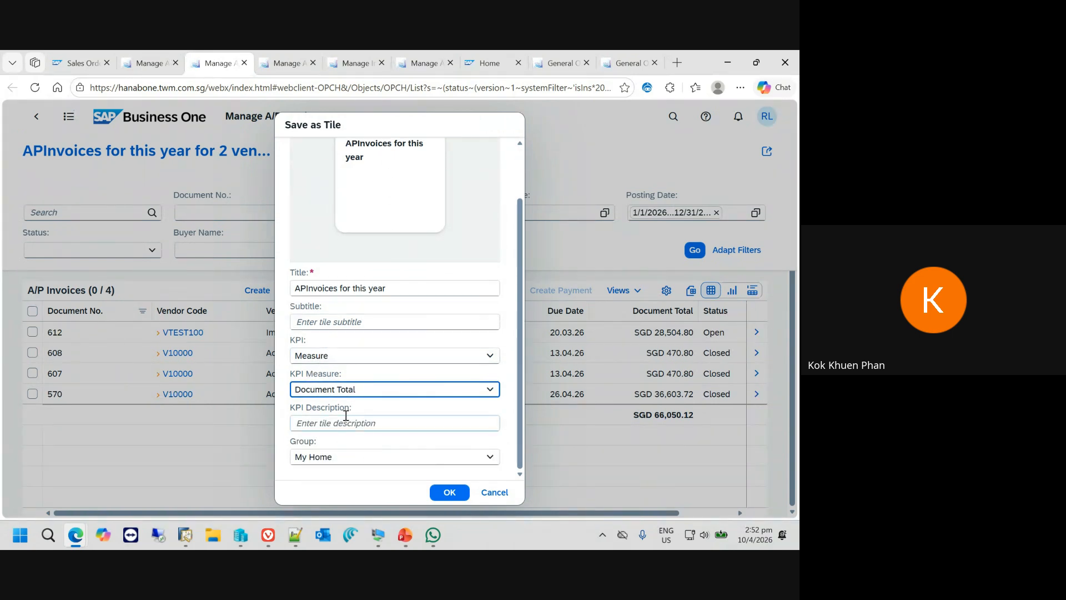
left_click(339, 423)
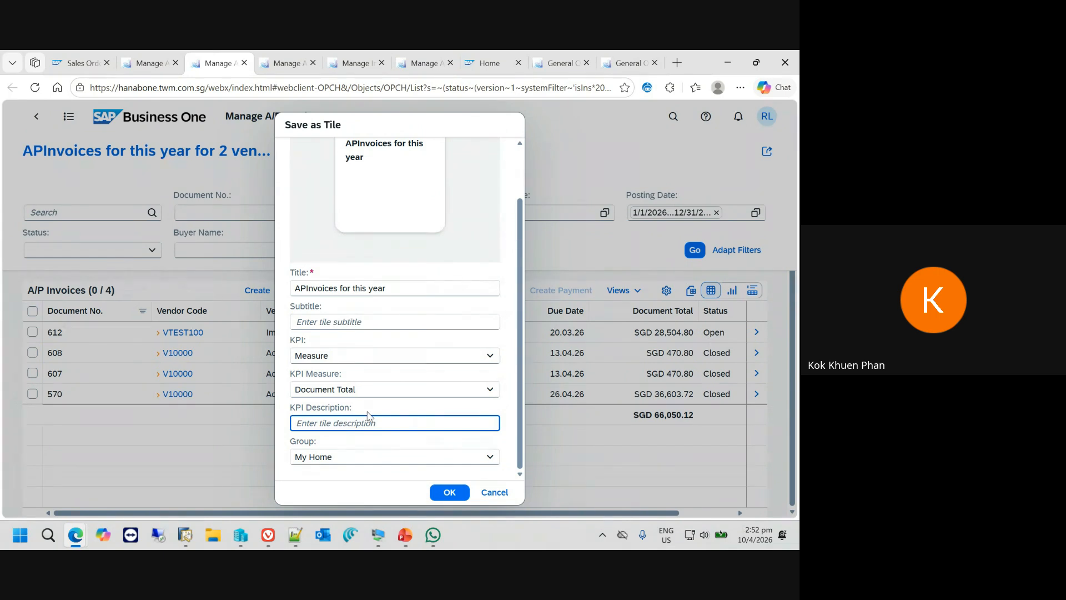
type("Total Invoices")
left_click(437, 493)
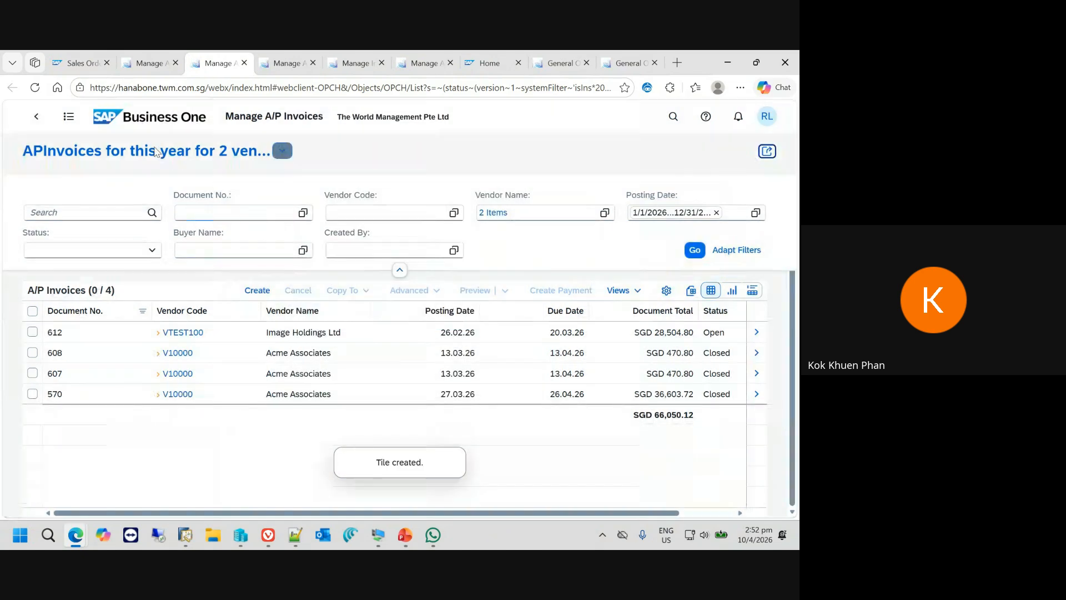
- Return to the home page, find the APInvoices for this year tile and refresh its figure
left_click(107, 122)
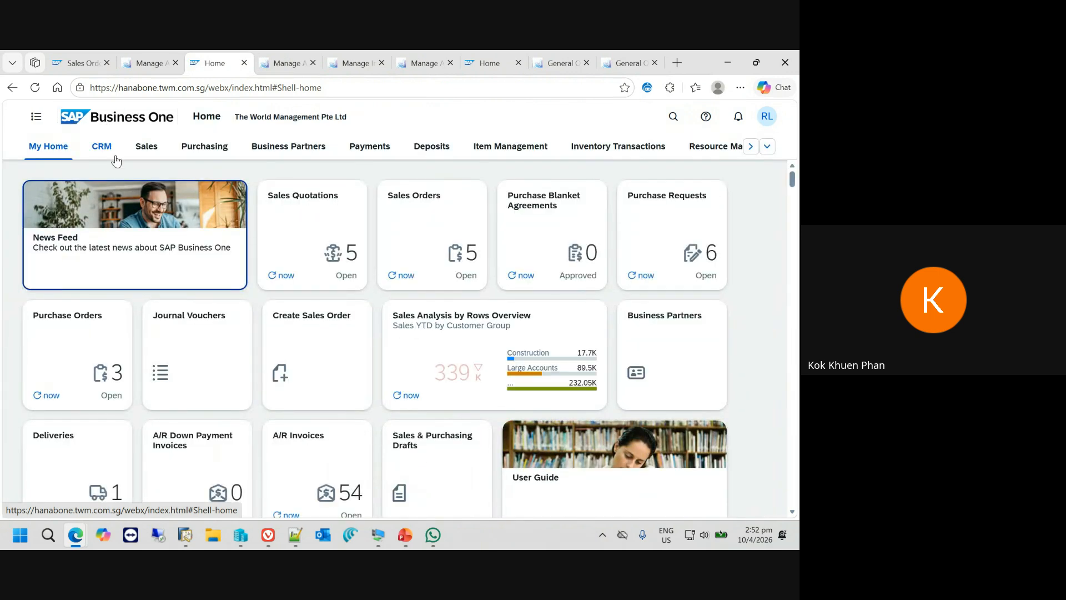
scroll(459, 398, "down", 2)
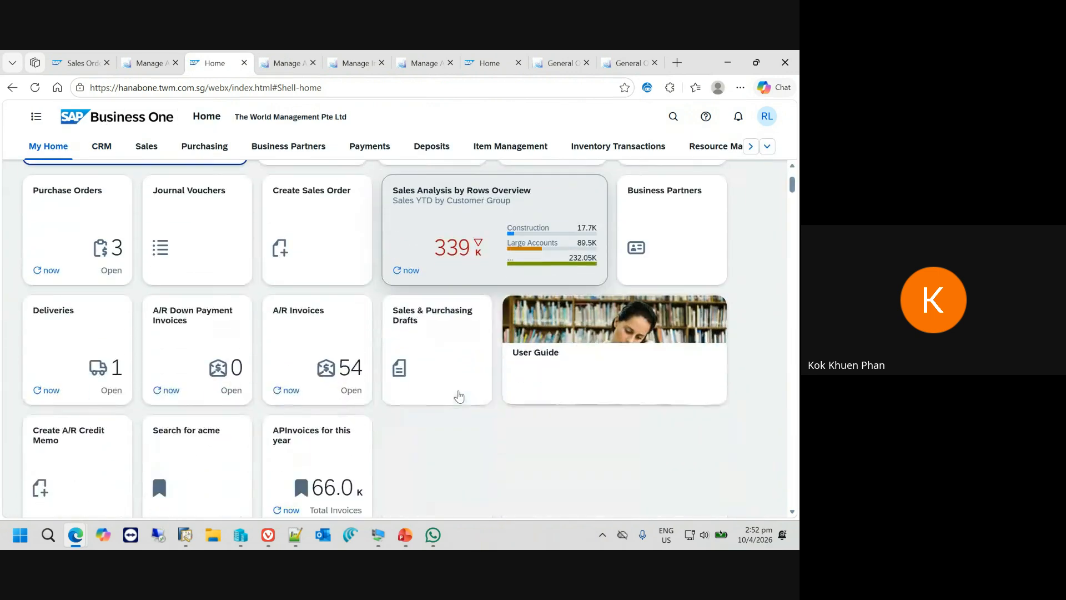
scroll(333, 441, "down", 1)
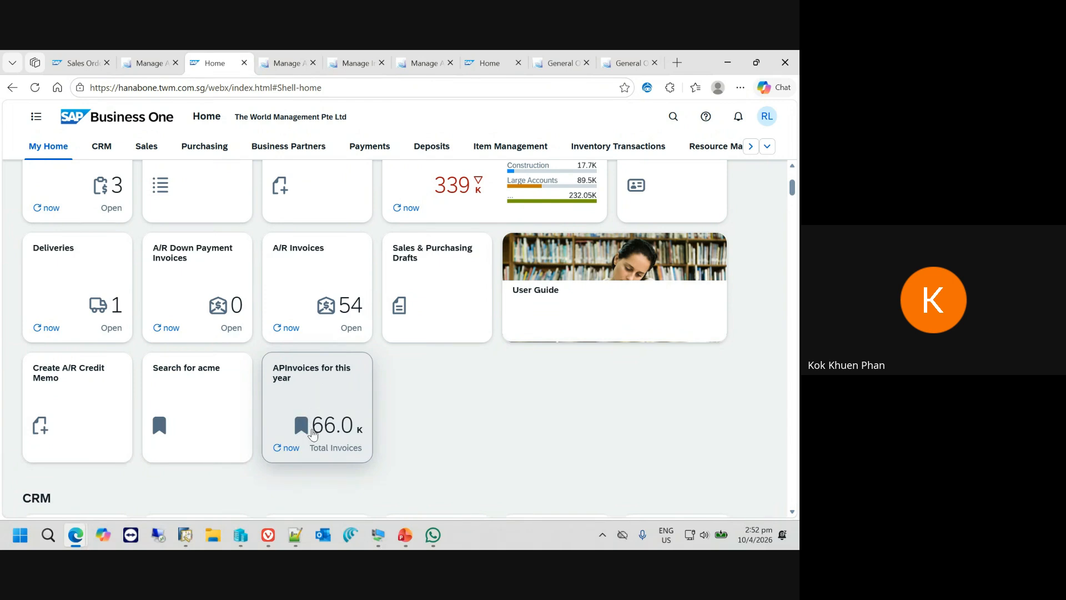
left_click(291, 449)
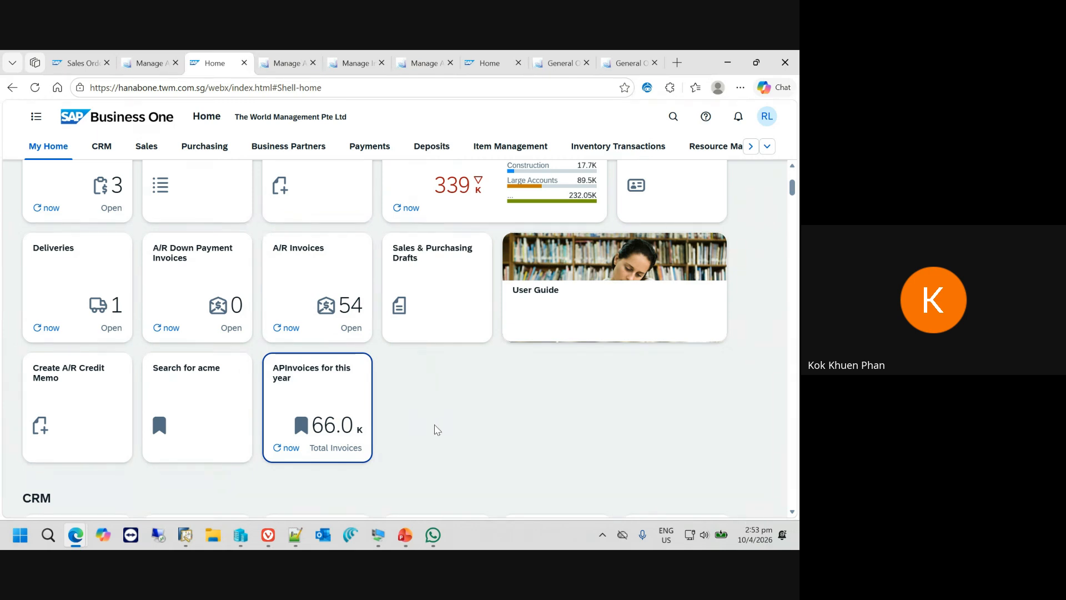
- Switch to the PowerPoint slide show, advance to the AI Query Building slide, and return to the SAP Business One home page
mouse_move(406, 535)
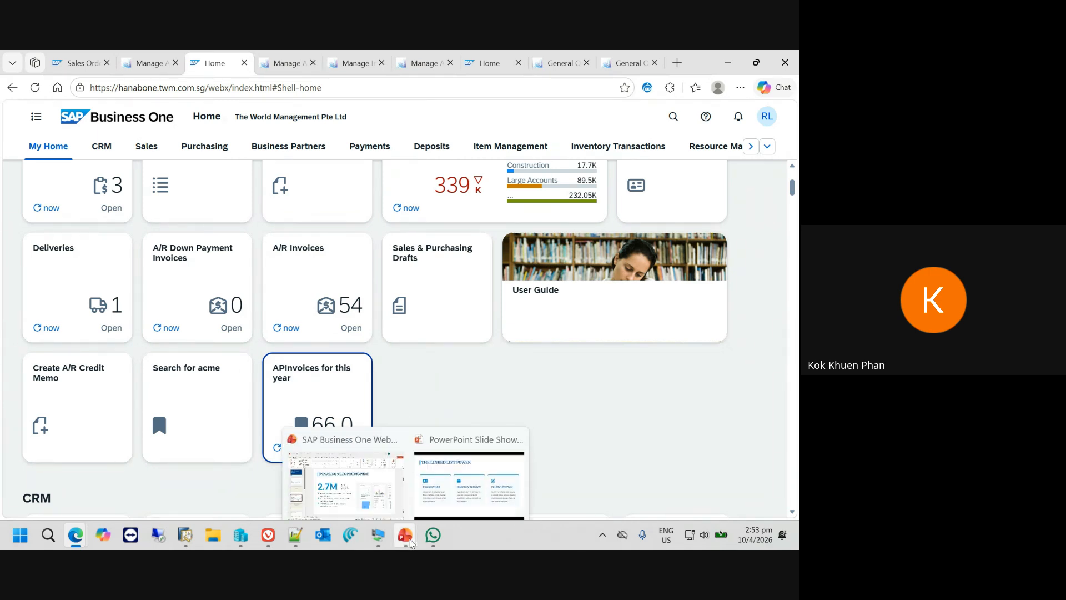
left_click(457, 487)
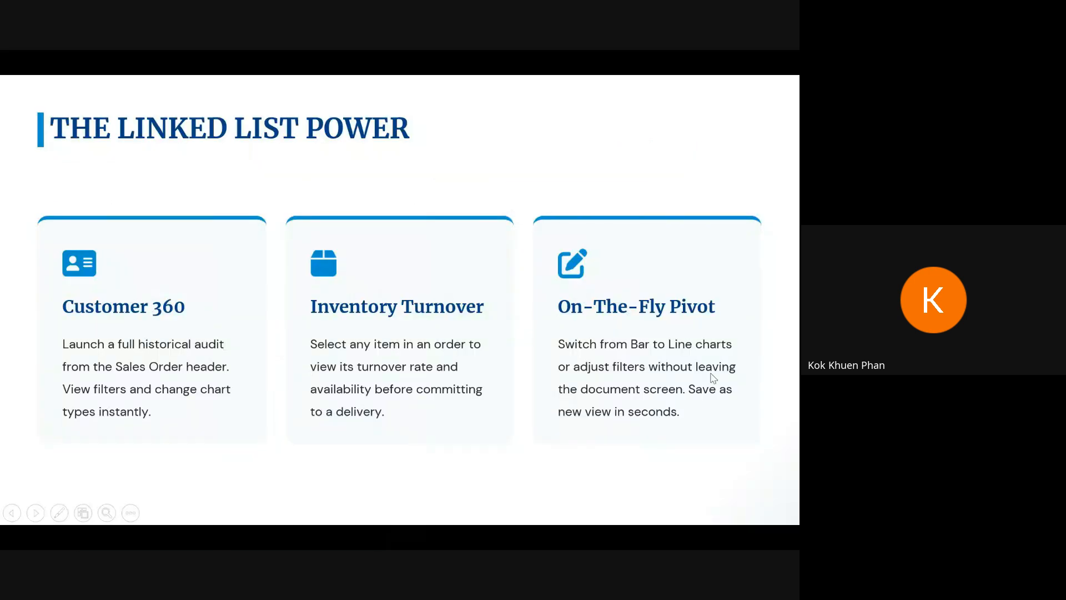
left_click(711, 375)
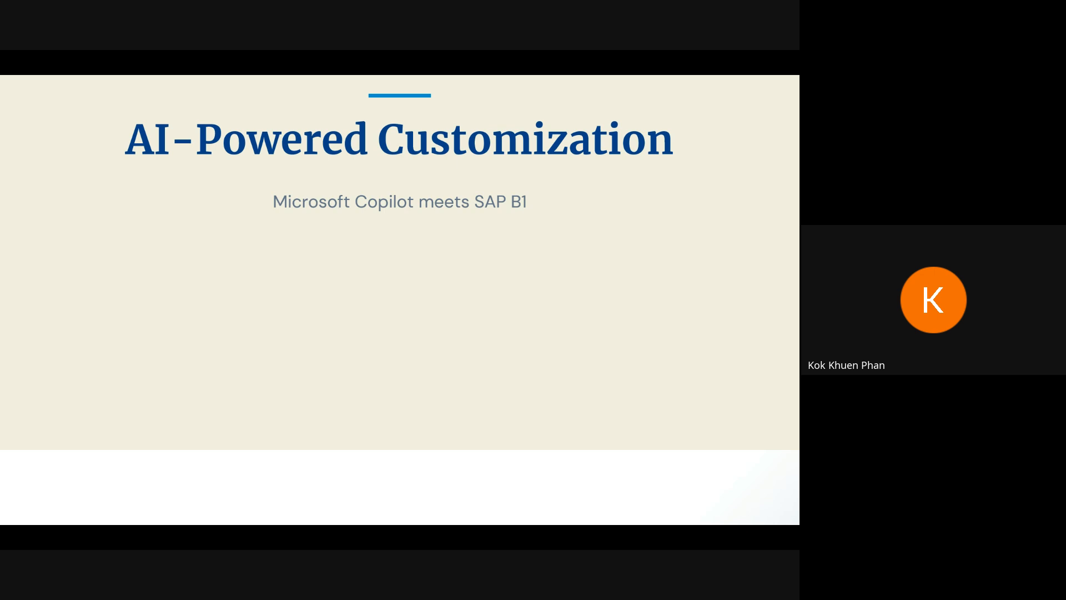
key("Right")
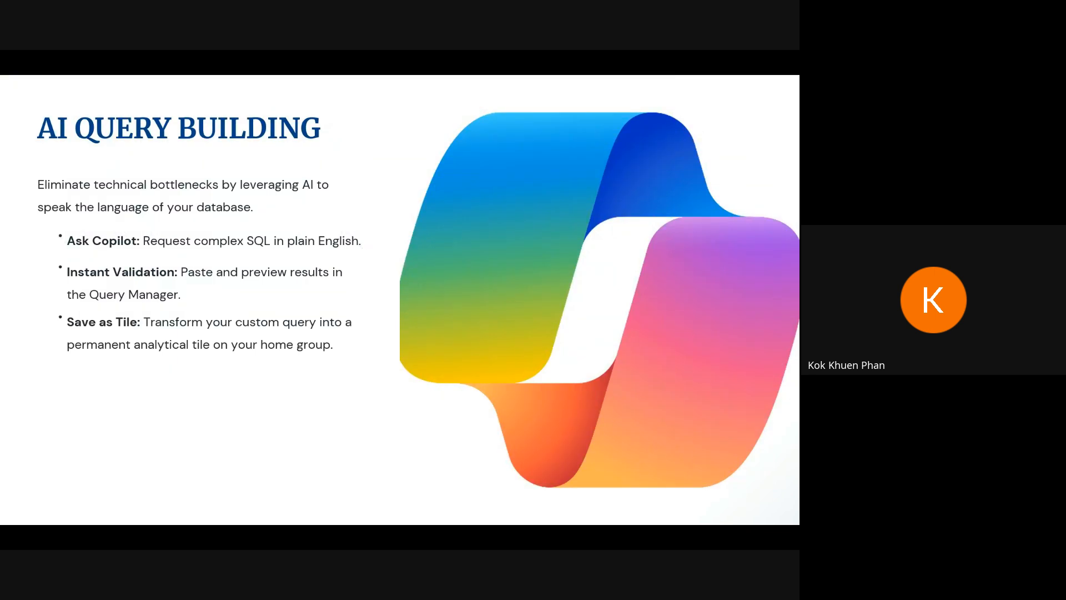
key("alt+Tab")
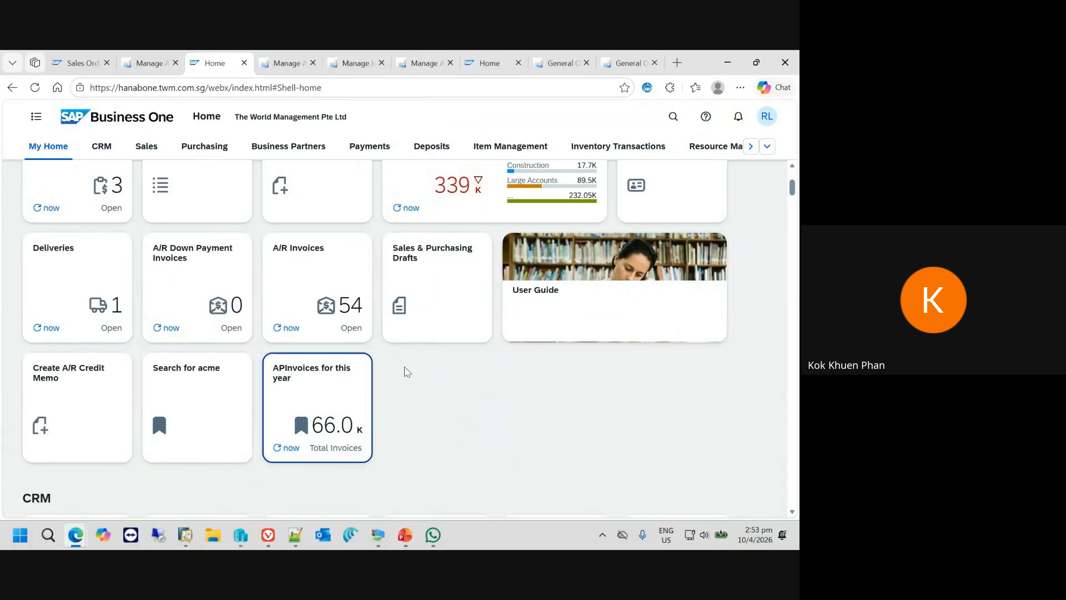
- Open the Sales Orders list from My Home, view it as a chart, and return to the home page
scroll(404, 372, "up", 3)
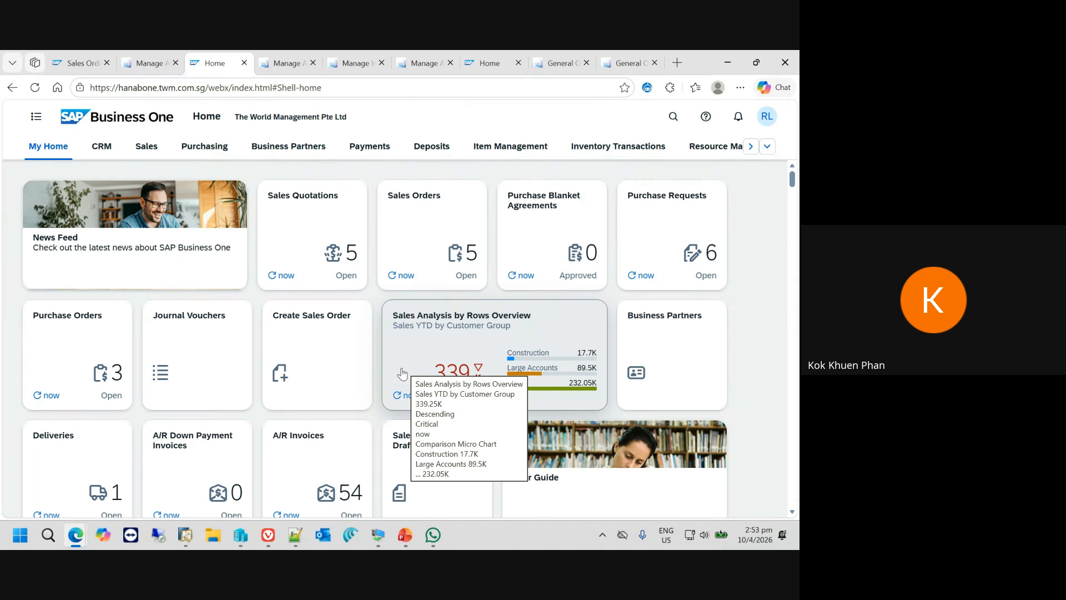
left_click(426, 244)
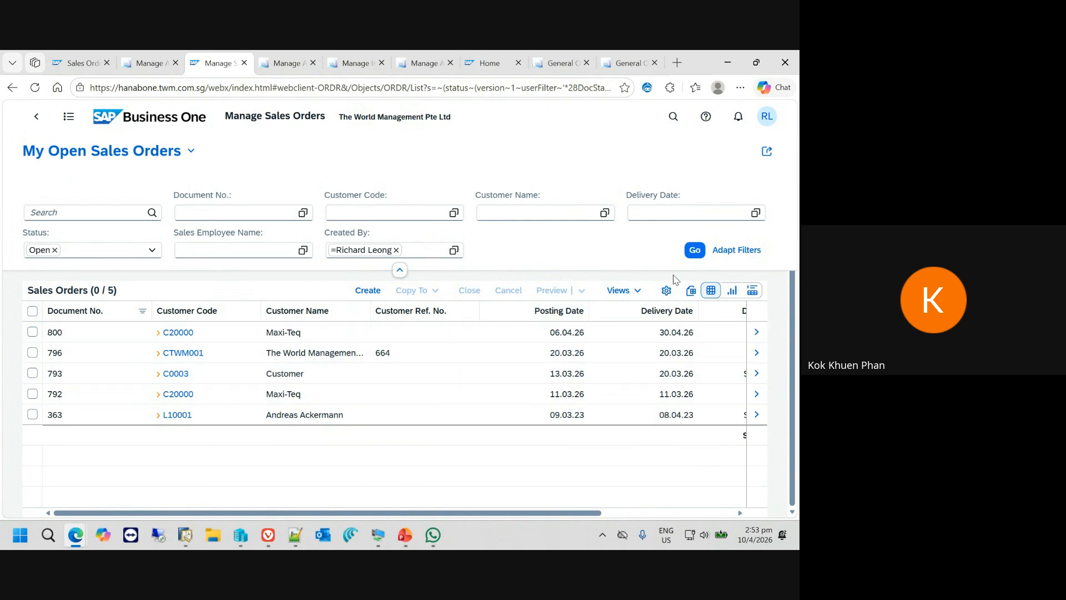
left_click(733, 290)
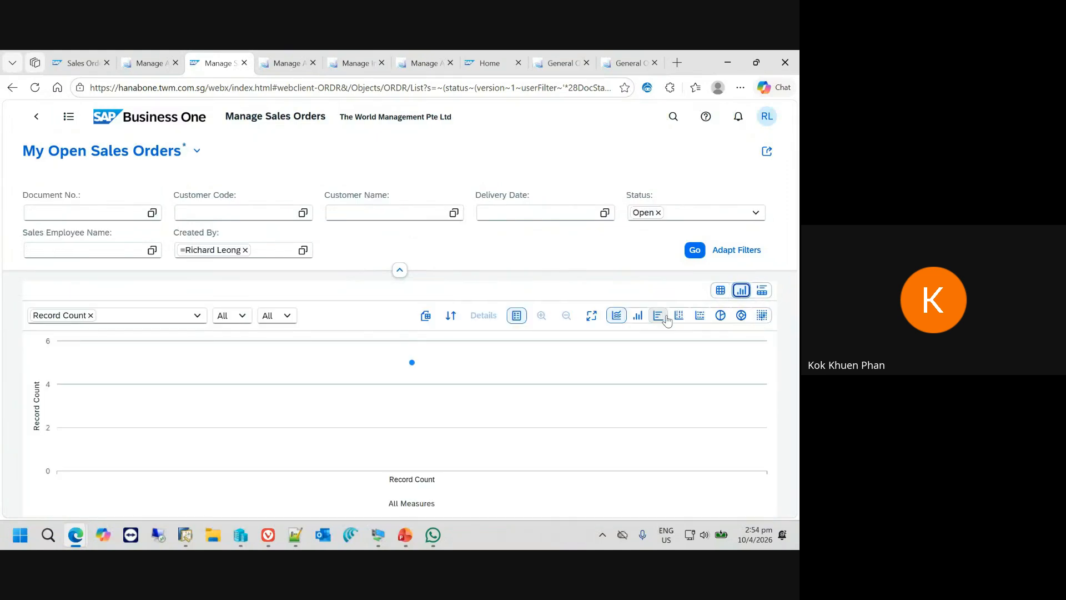
left_click(151, 130)
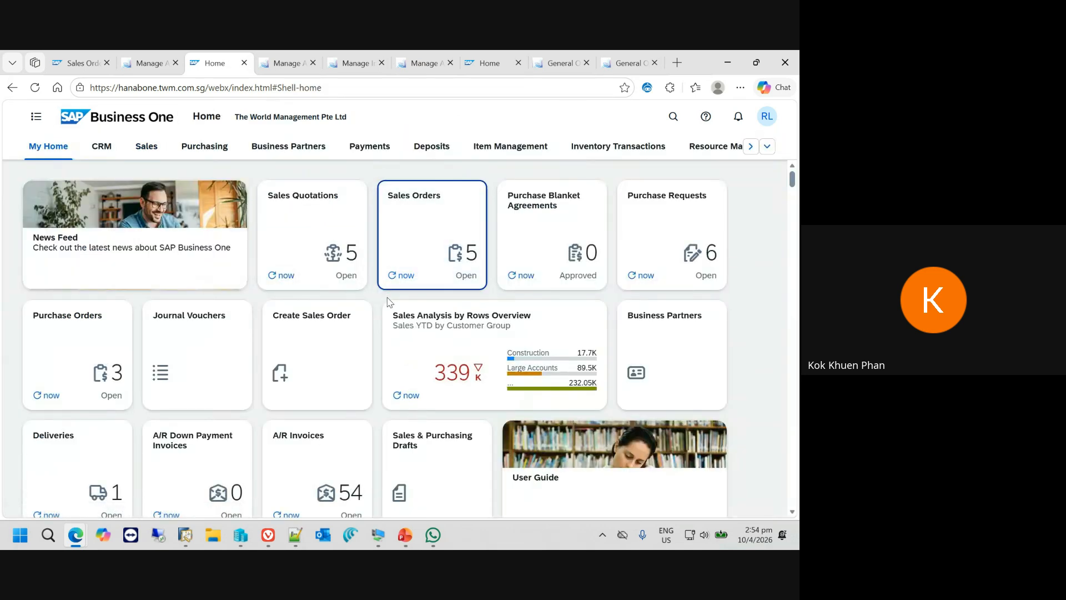
- Open the A/R Invoices list from the Sales group, view it as a chart, and switch to the card view in edit mode
left_click(147, 148)
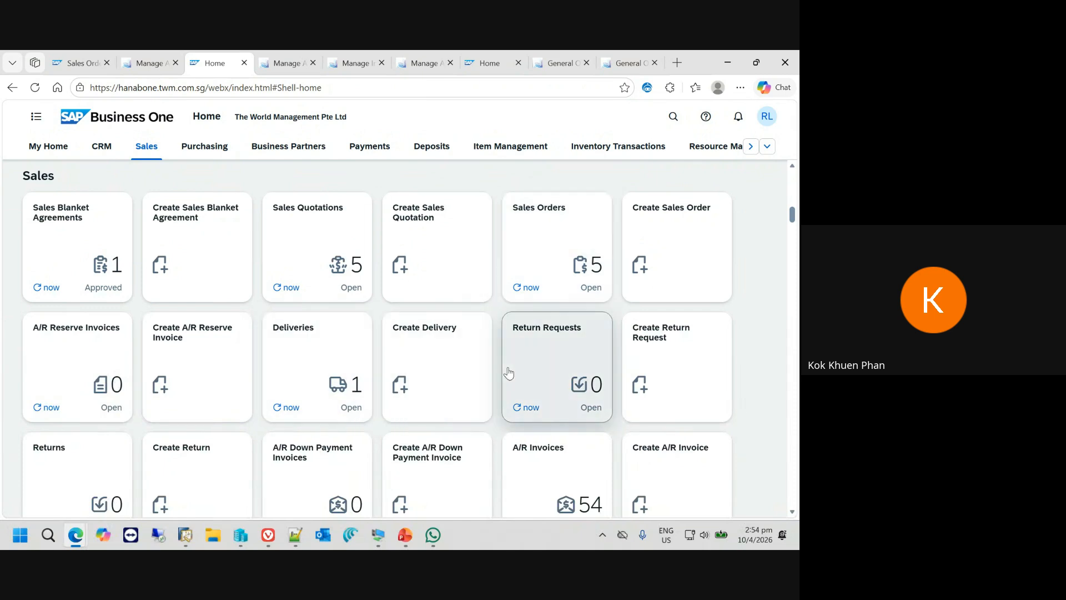
scroll(508, 373, "down", 2)
left_click(556, 422)
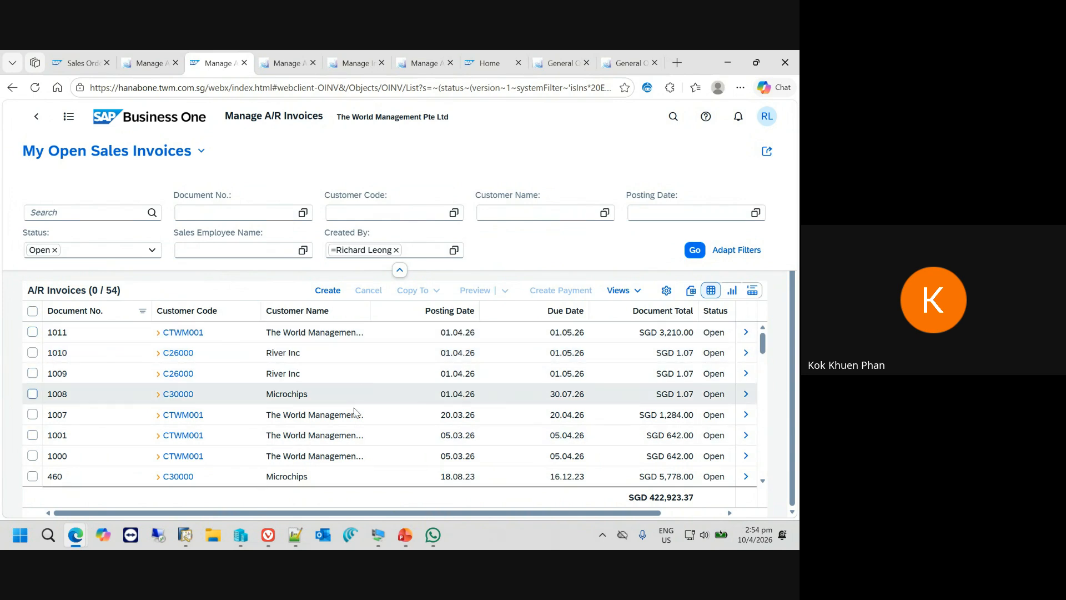
left_click(733, 293)
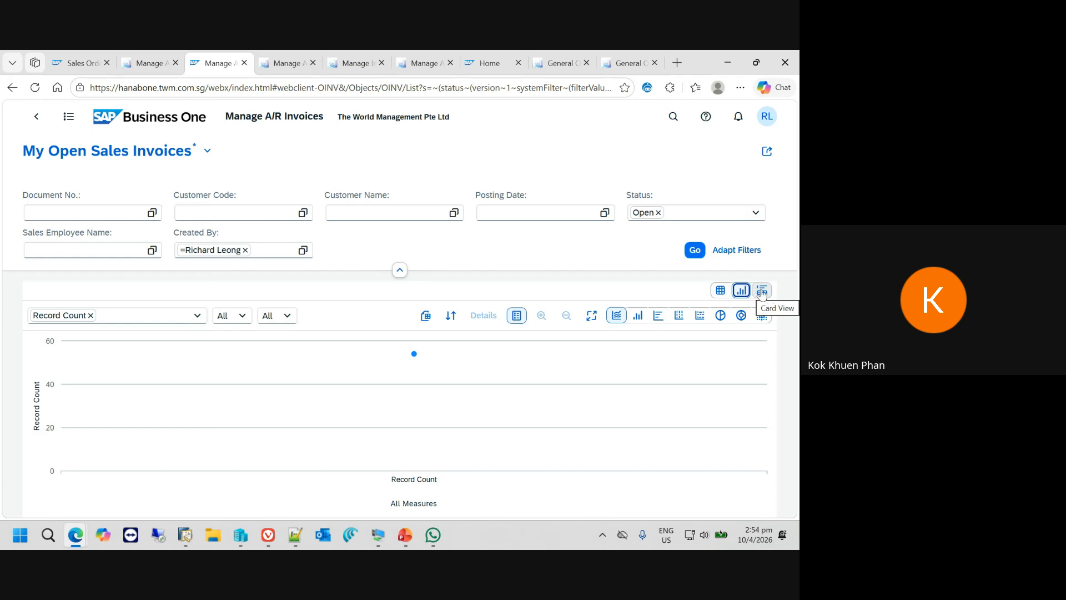
left_click(763, 293)
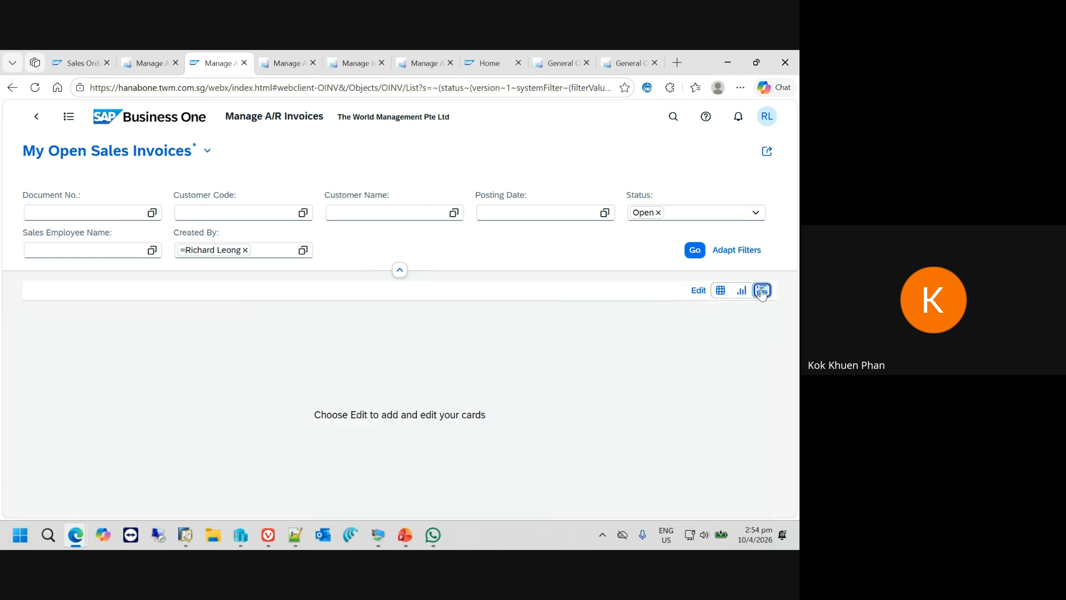
left_click(698, 290)
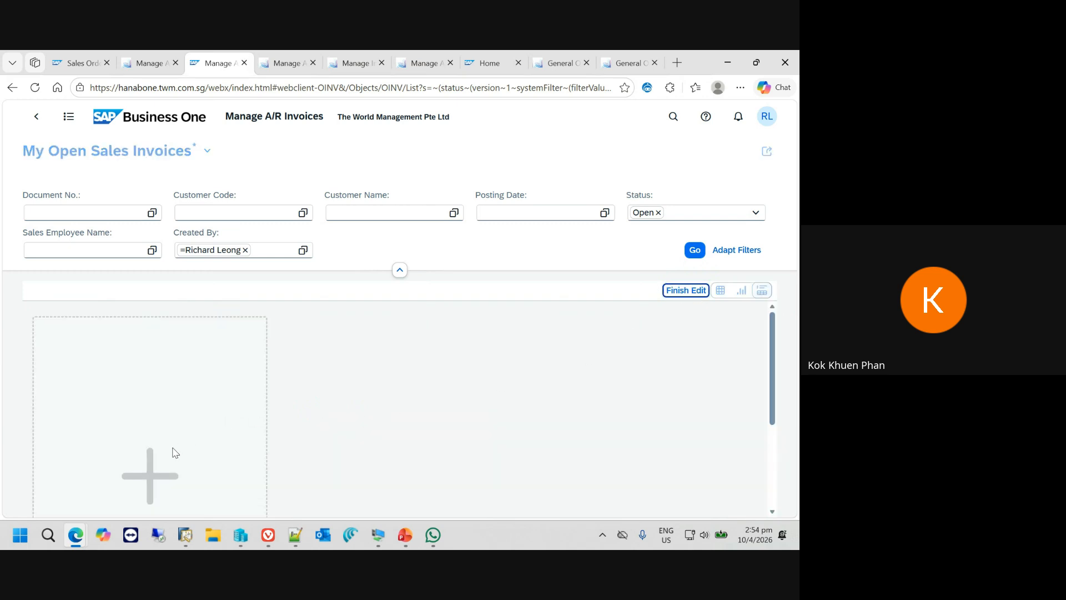
- Start a new card in the My Open Sales Invoices card view and title it "Opn AR Invoices"
scroll(175, 452, "down", 3)
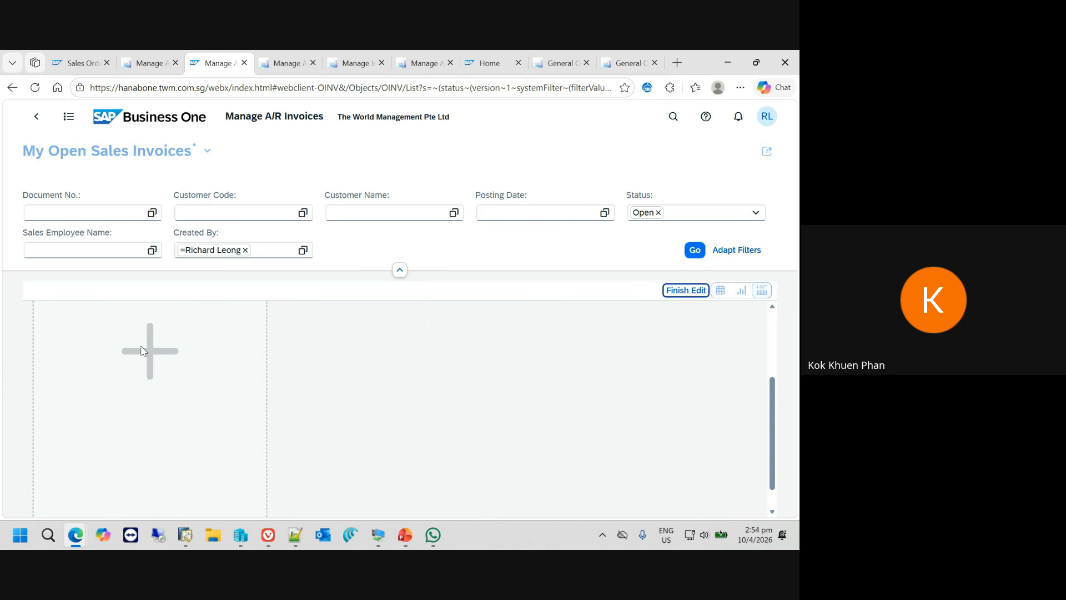
scroll(310, 395, "up", 2)
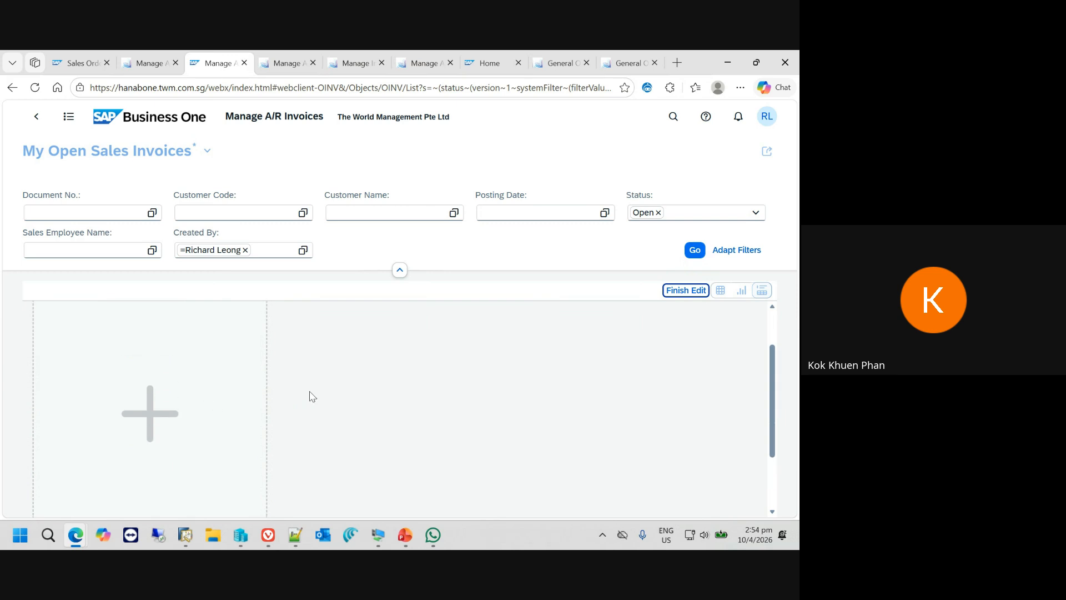
left_click(147, 414)
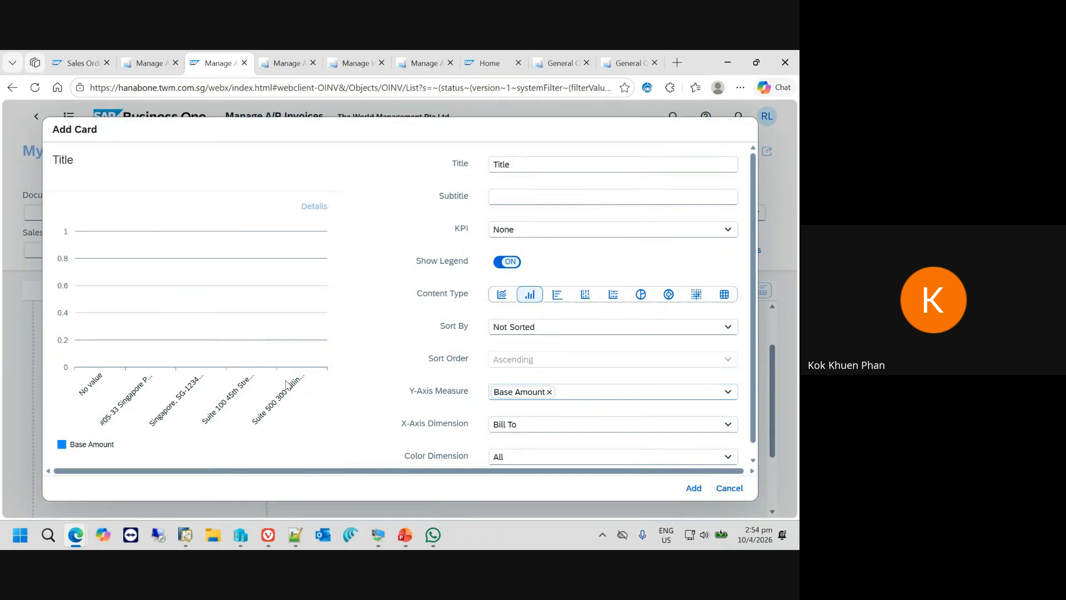
double_click(522, 159)
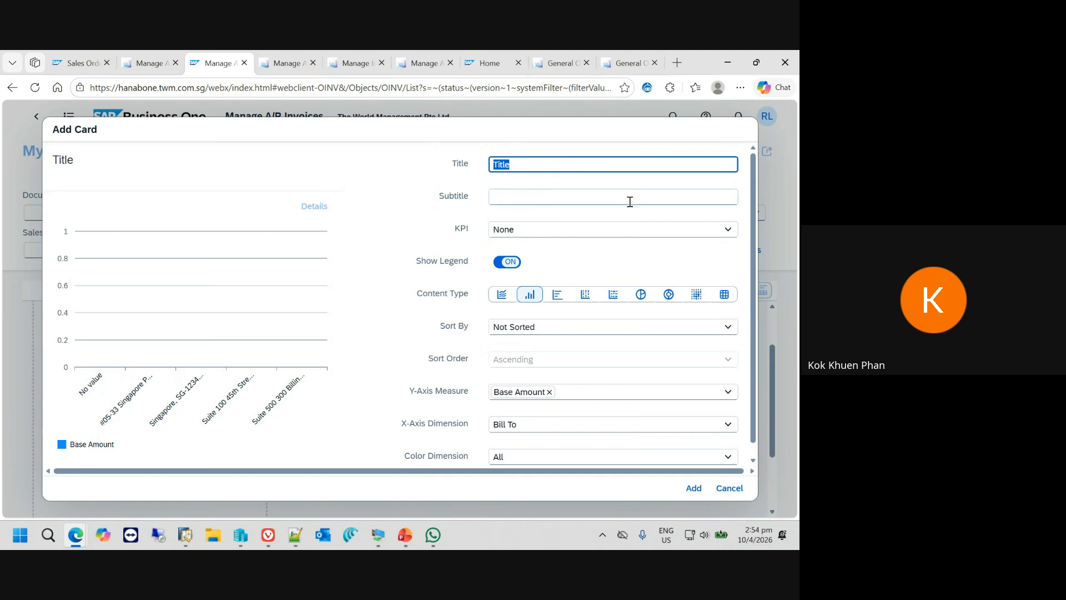
type("Opn AR Invoices")
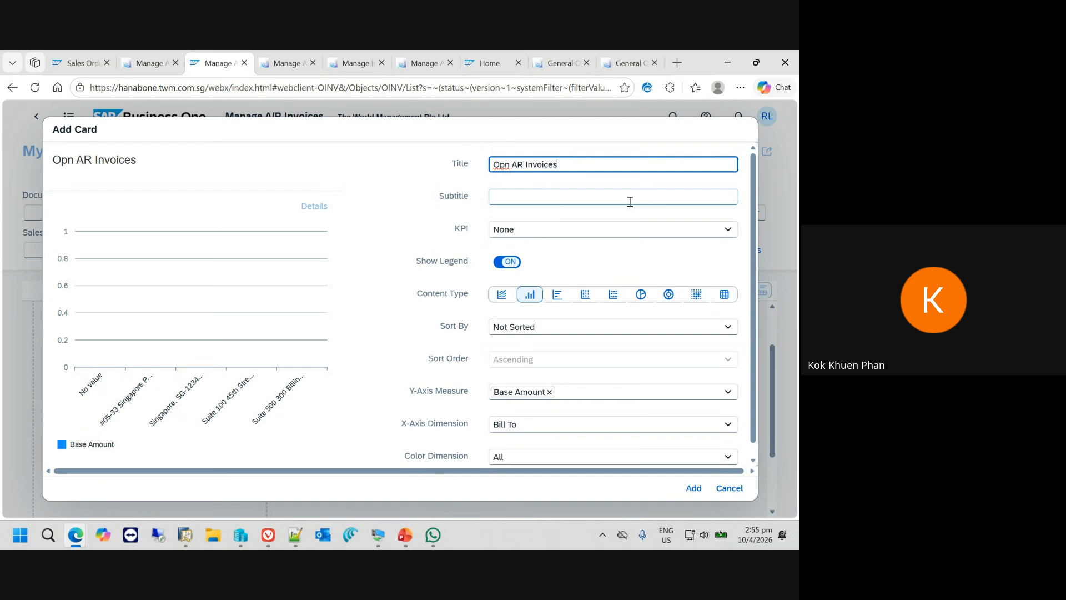
- Set the card's KPI to Measure using Document Total, with the KPI description "Invoice Total"
left_click(728, 231)
left_click(593, 270)
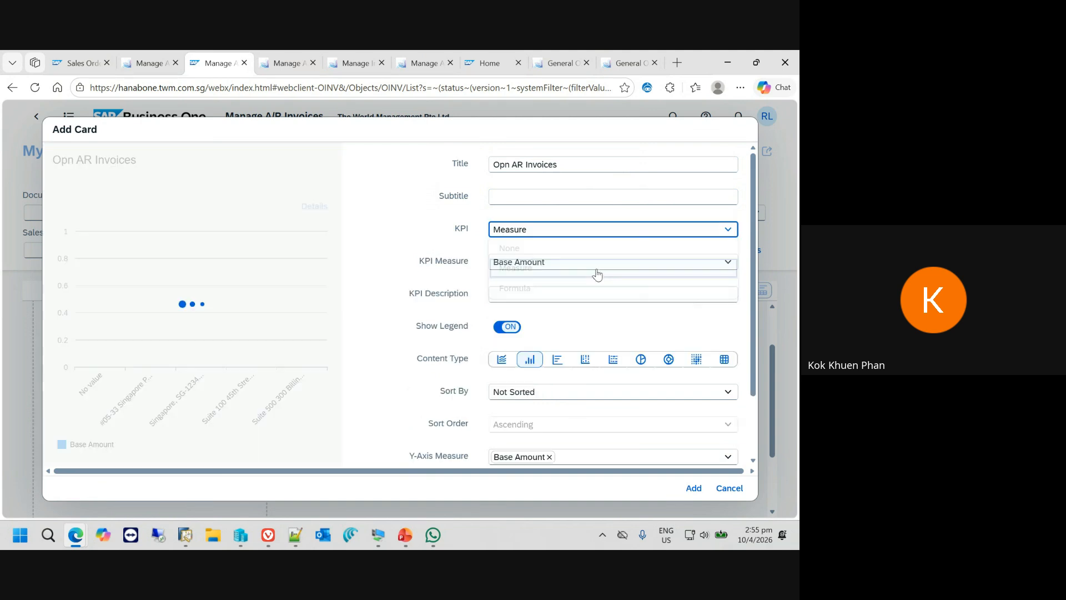
left_click(723, 261)
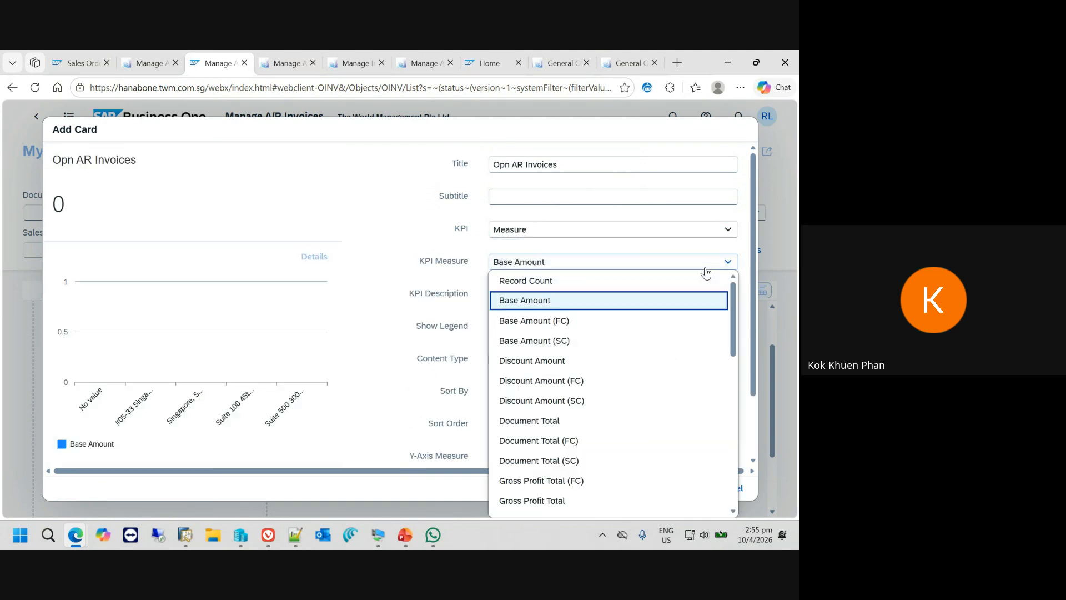
left_click(568, 421)
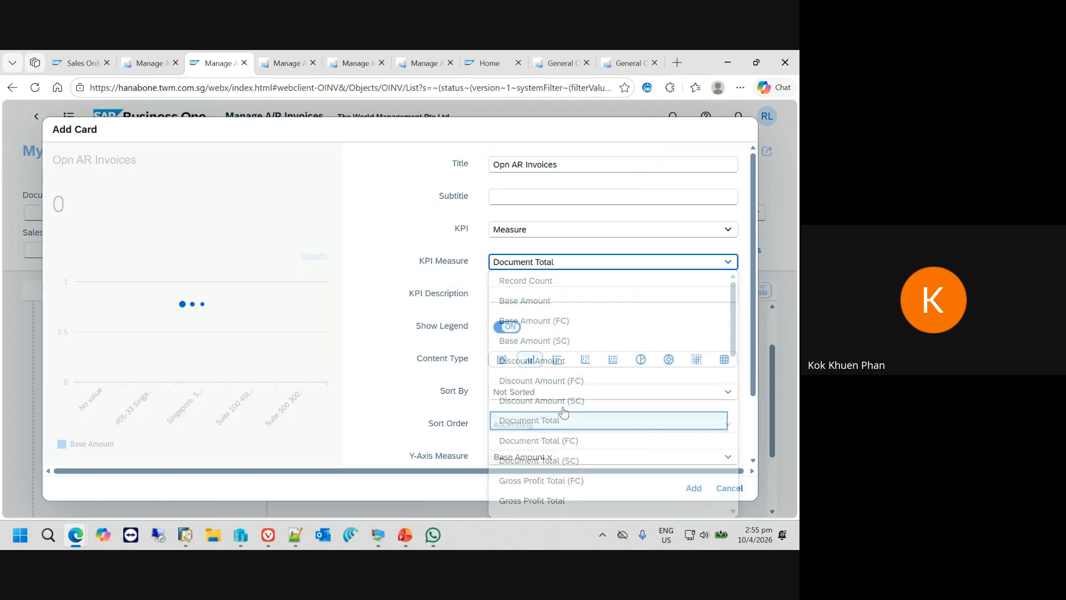
left_click(544, 296)
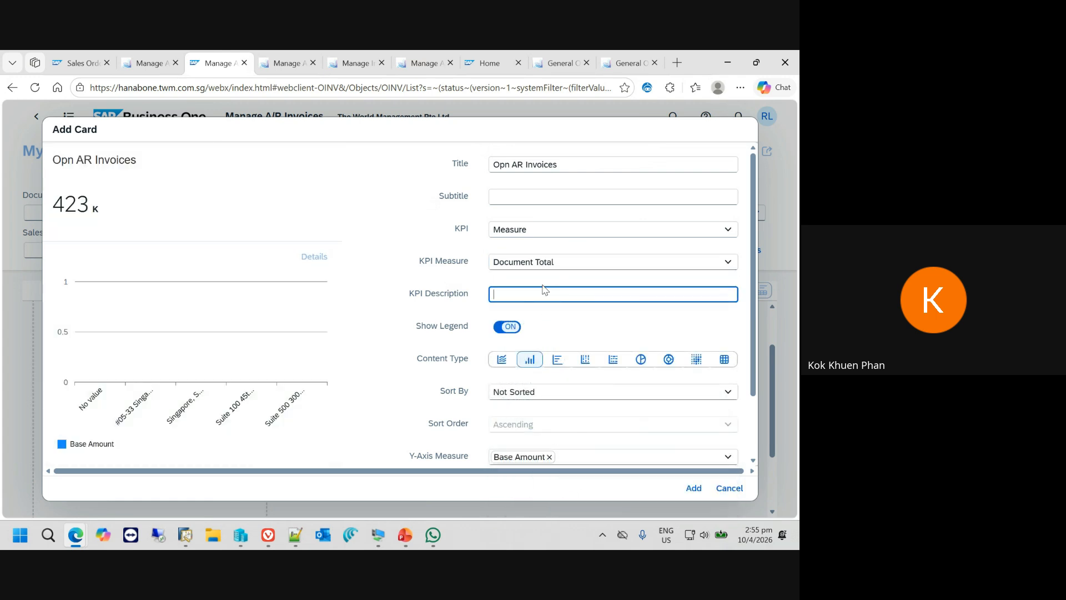
type("invice Toal")
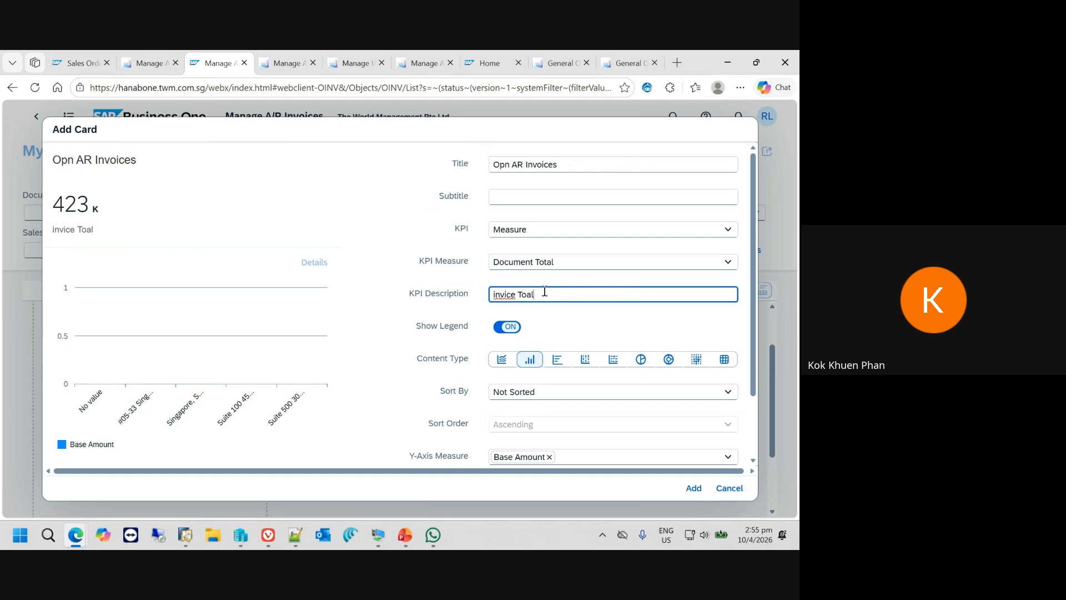
key("ctrl+a")
type("Ivoiceoice")
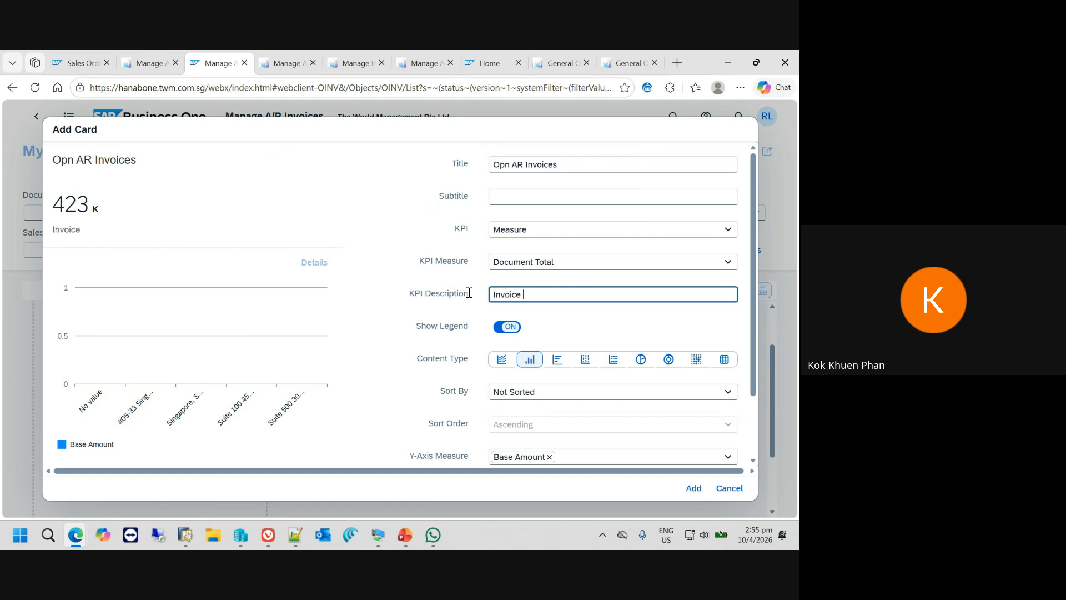
type(" Total")
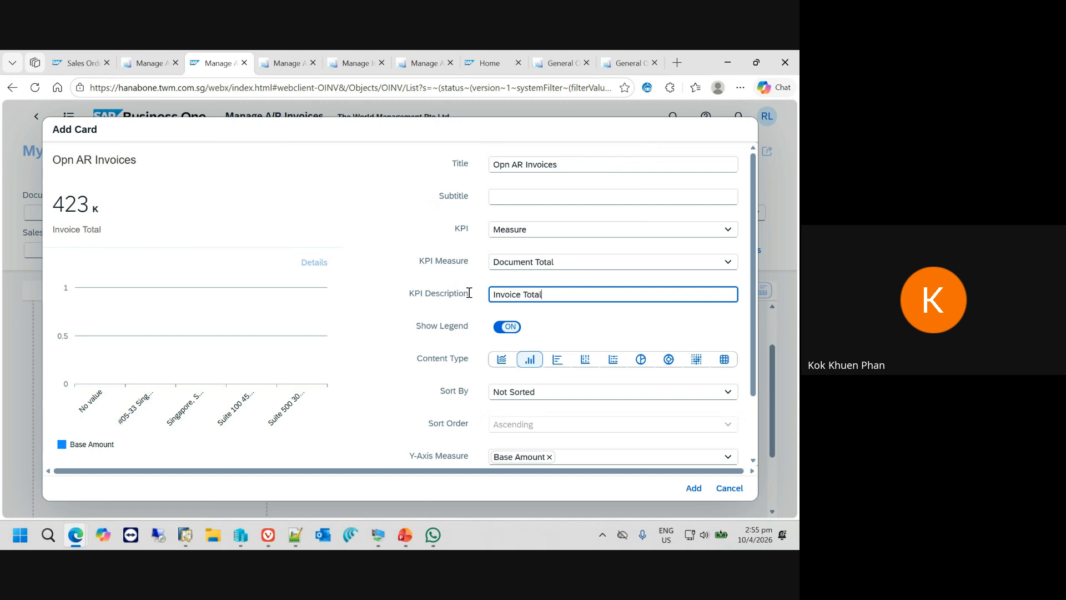
- Try the horizontal bar content type, switch back to the column chart and sort the card by Y-Axis
left_click(558, 362)
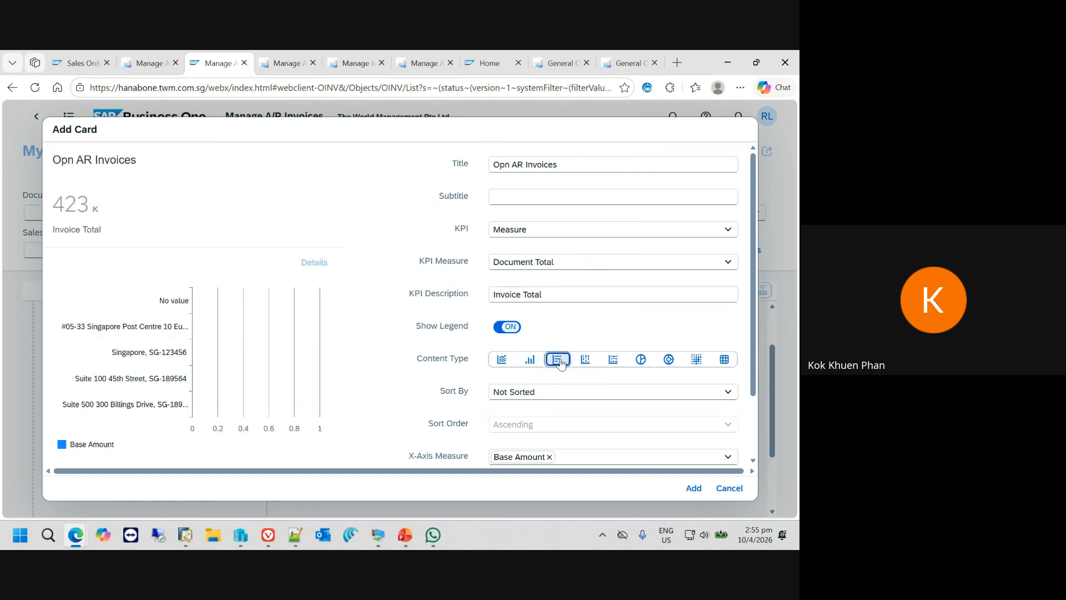
left_click(538, 362)
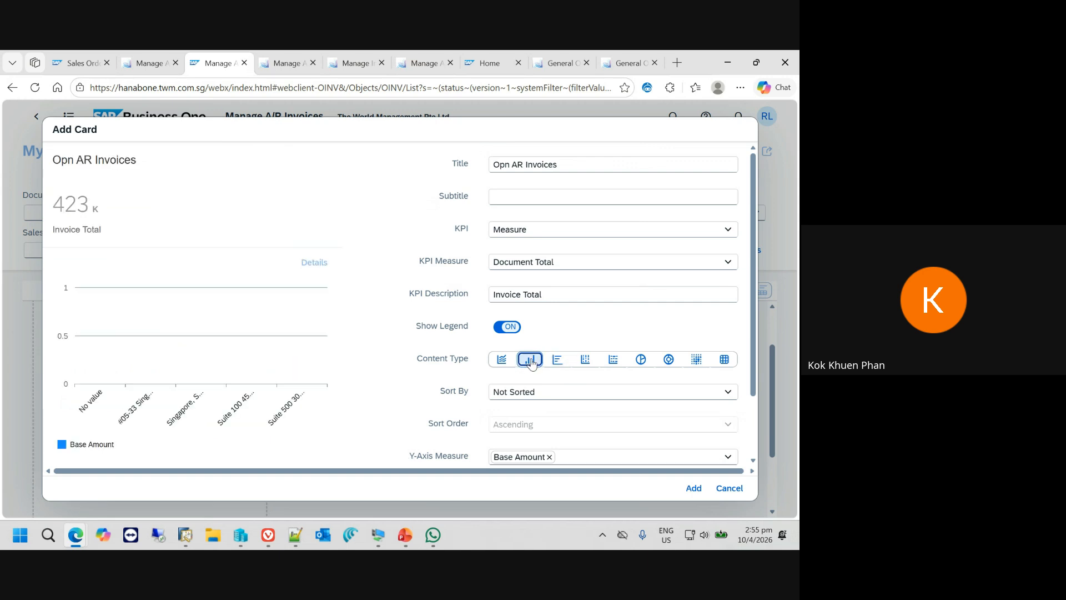
scroll(599, 359, "down", 1)
left_click(724, 330)
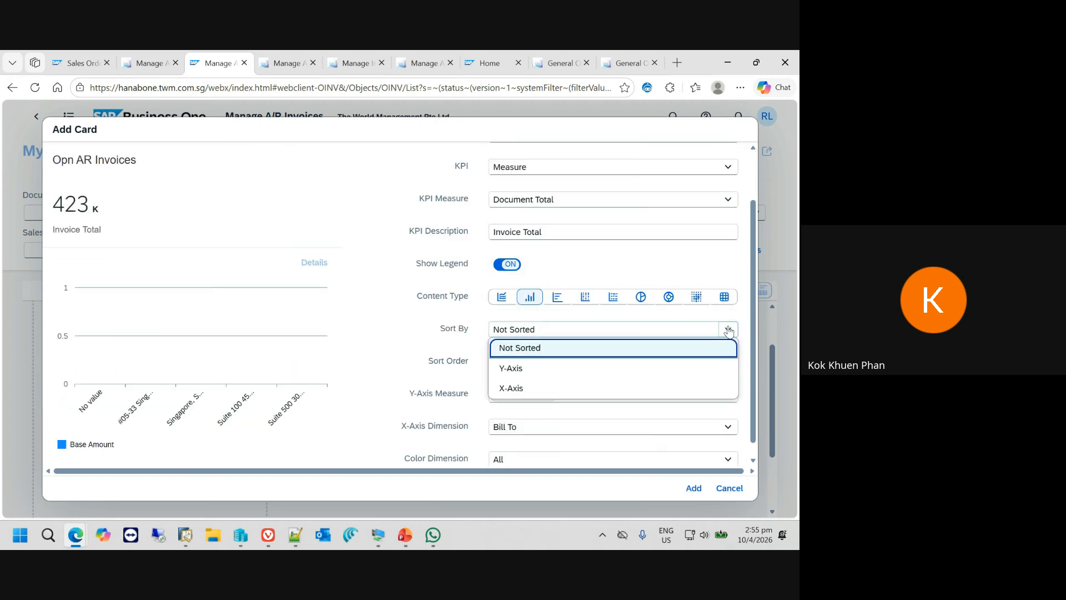
left_click(525, 370)
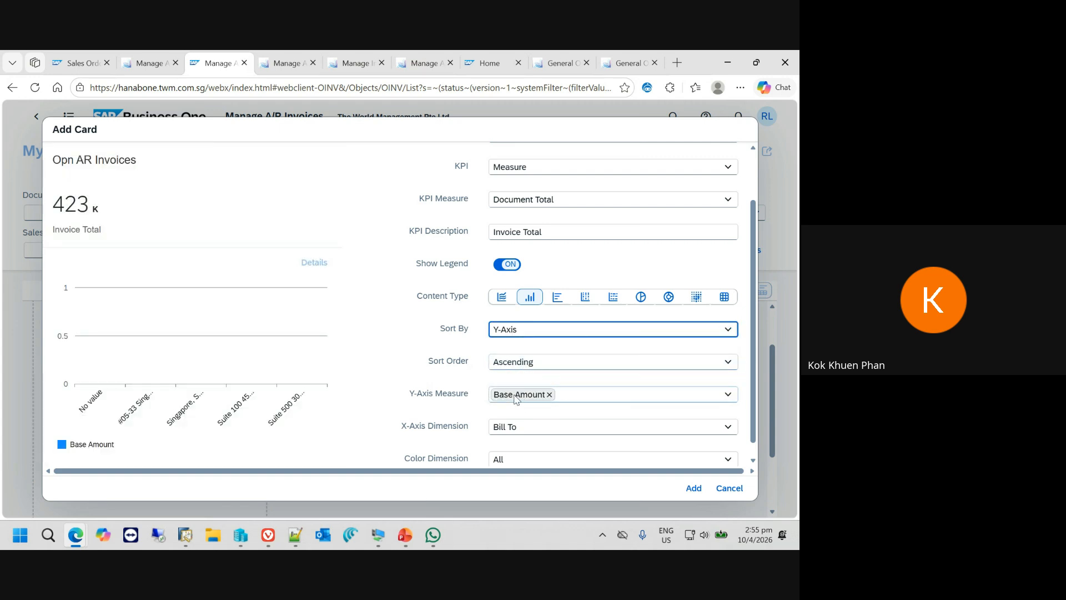
- Replace the chart's Y-axis measure Base Amount with Gross Profit Total
left_click(542, 395)
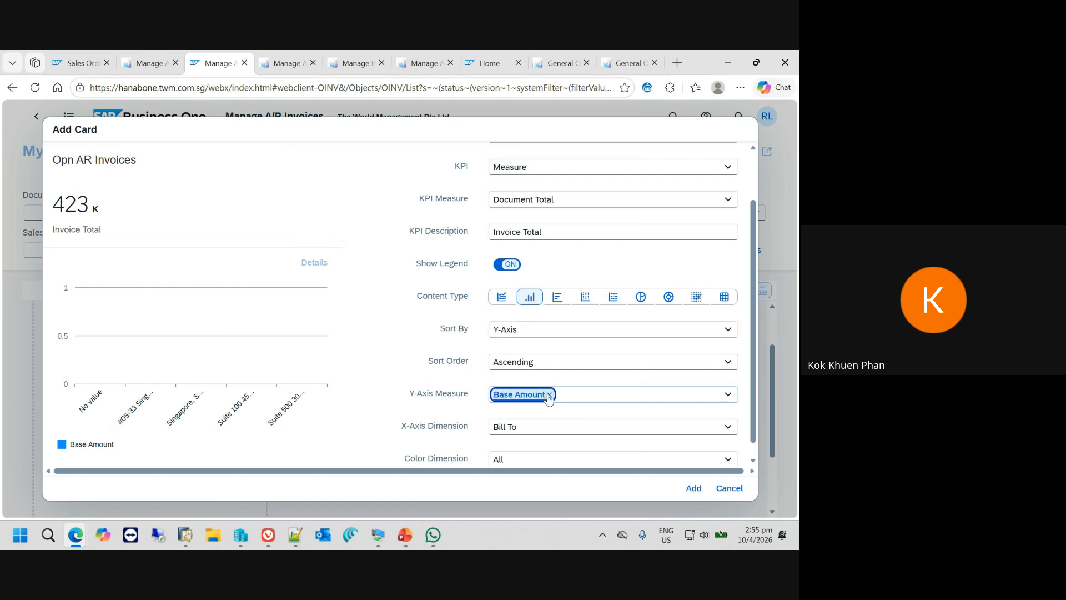
left_click(550, 395)
left_click(728, 394)
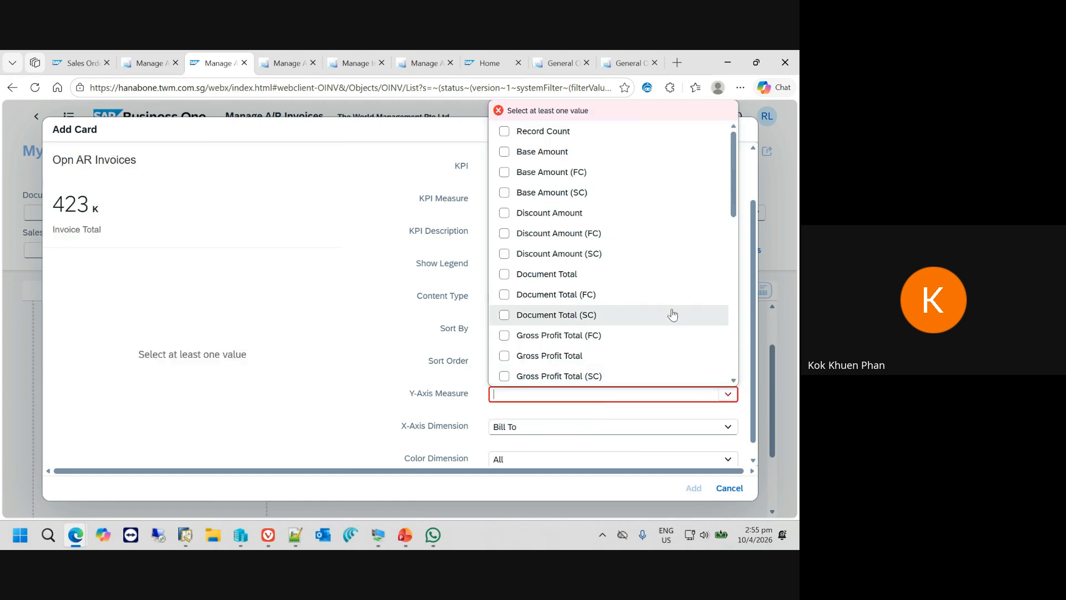
left_click(580, 358)
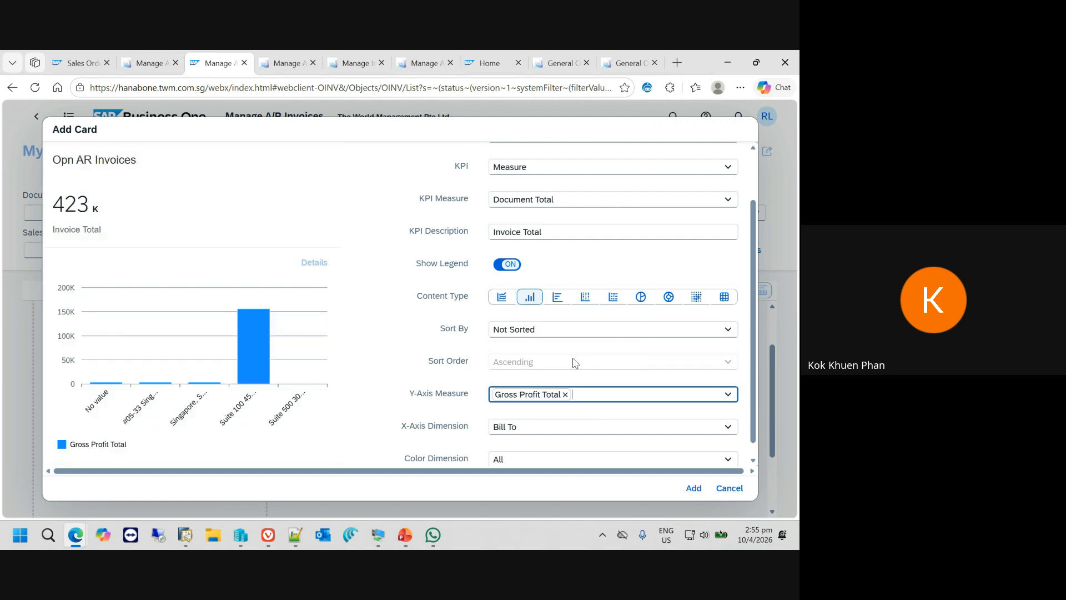
- Set the chart's X-axis dimension to Customer Name and add the card to the view
scroll(574, 367, "down", 1)
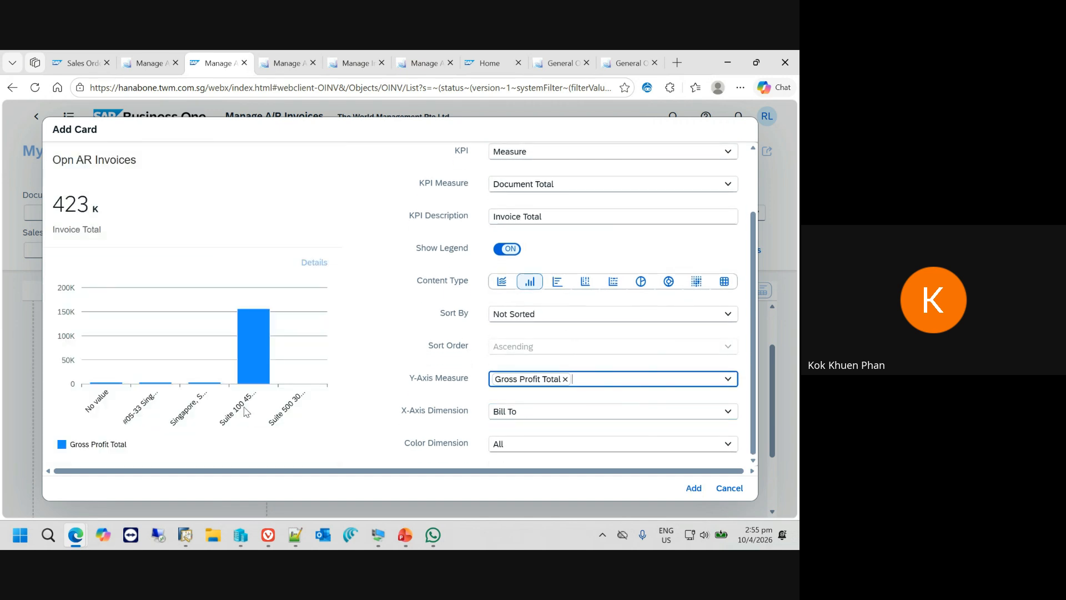
left_click(728, 412)
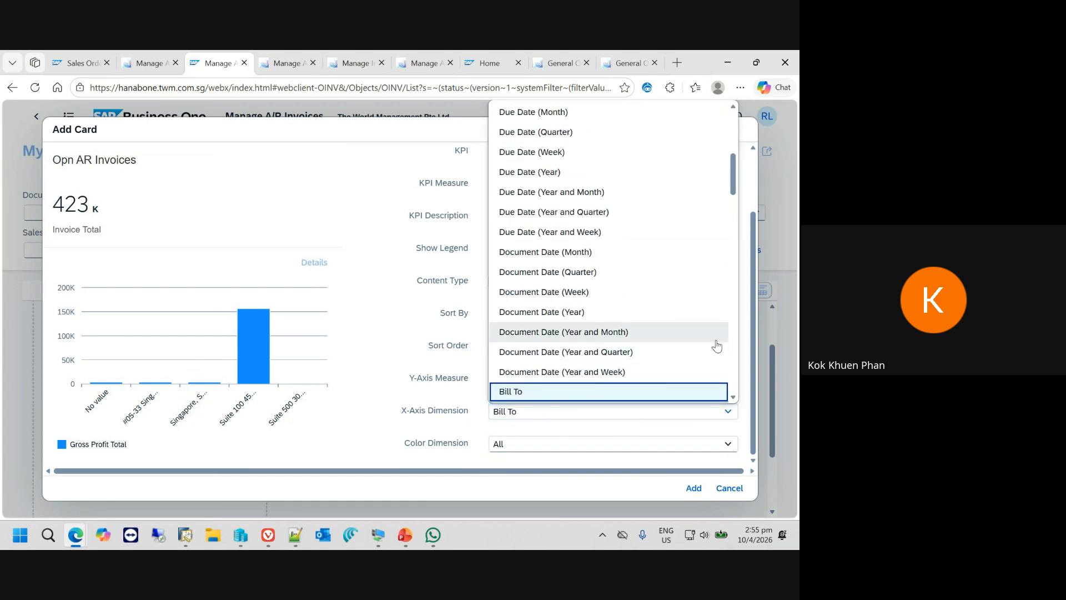
key("Down")
key("Down")
key("Down")
key("Down")
key("Down")
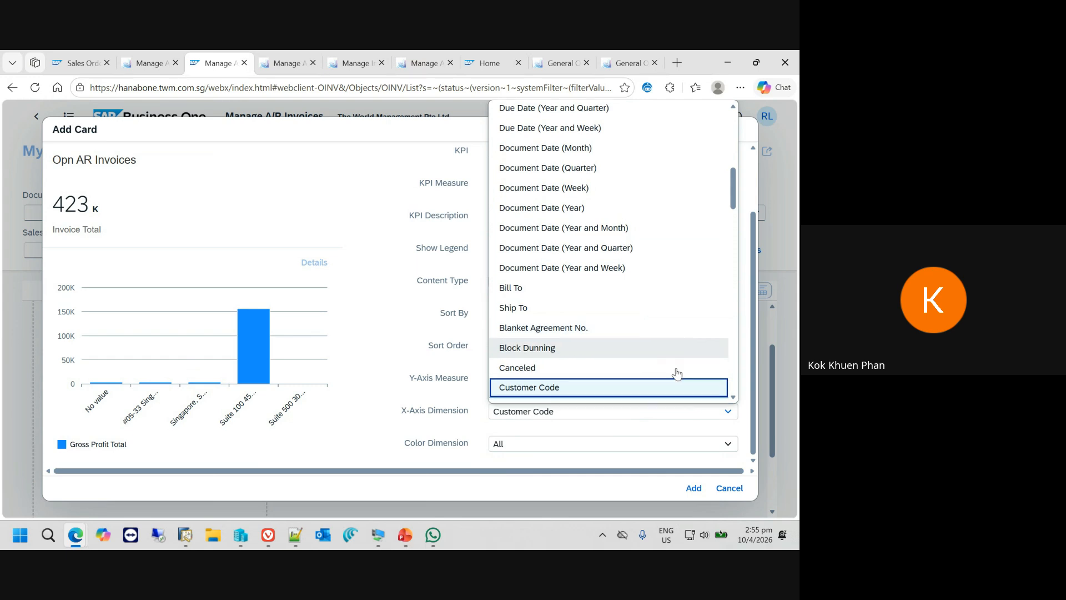
scroll(661, 369, "down", 1)
left_click(630, 348)
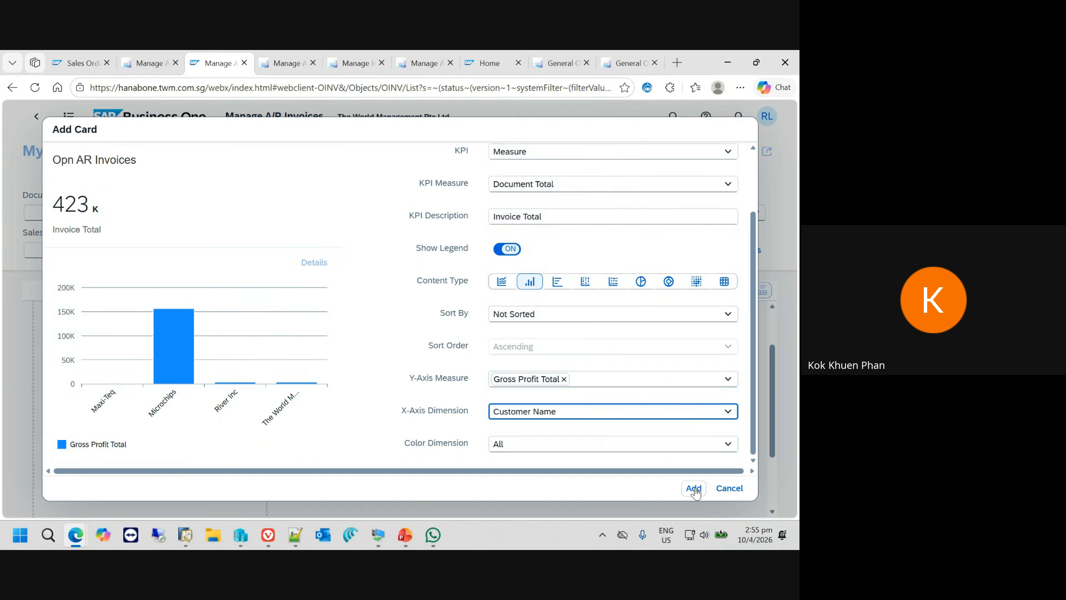
left_click(694, 490)
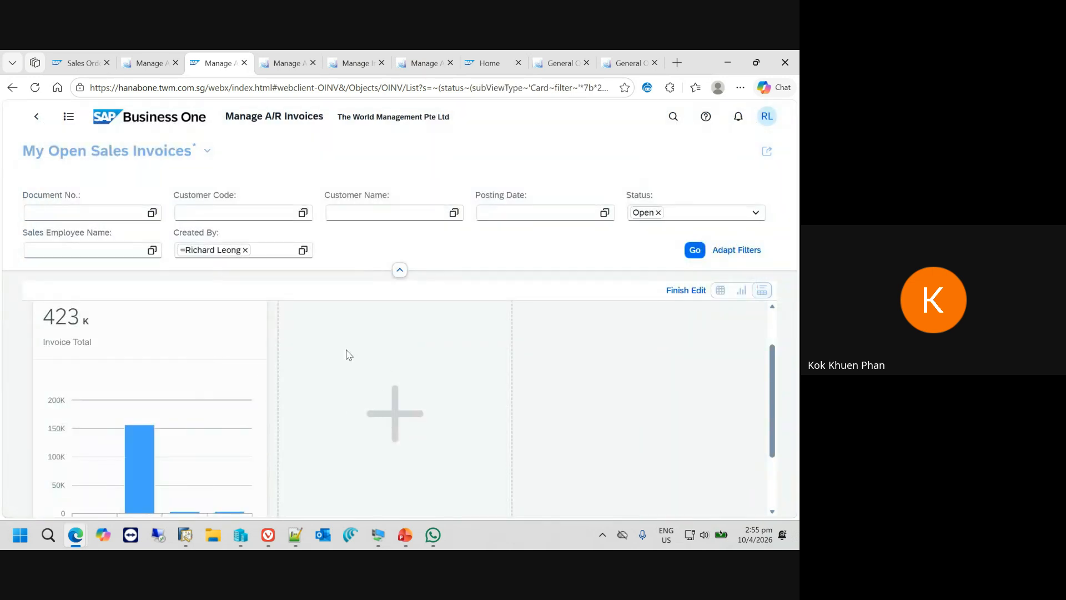
- Start a second card with the pie chart content type and title it "Sales By Cstomer"
scroll(569, 398, "up", 1)
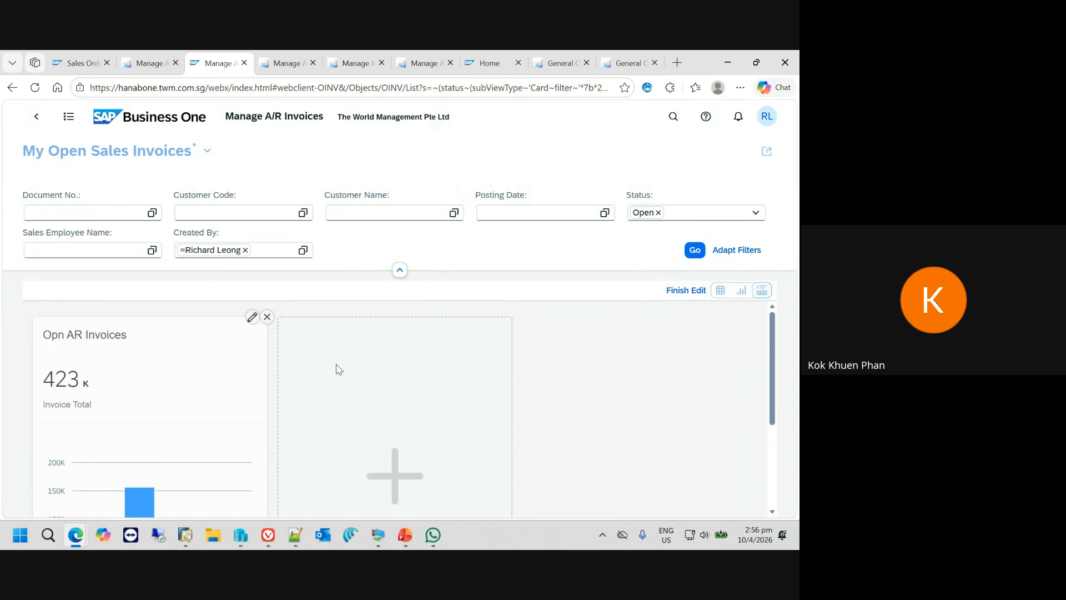
left_click(397, 468)
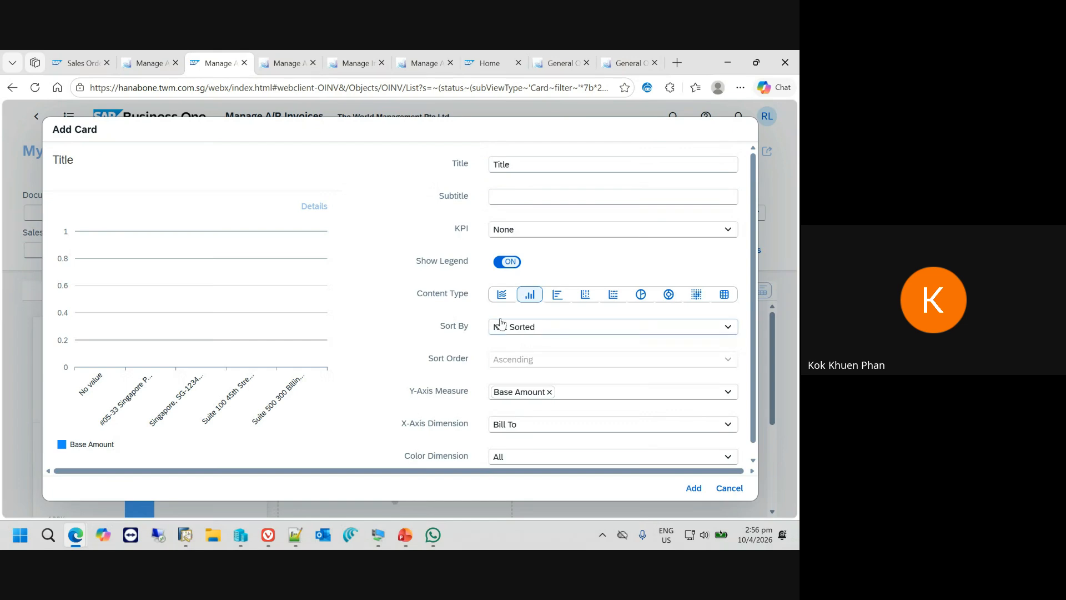
left_click(642, 295)
left_click_drag(538, 169, 469, 150)
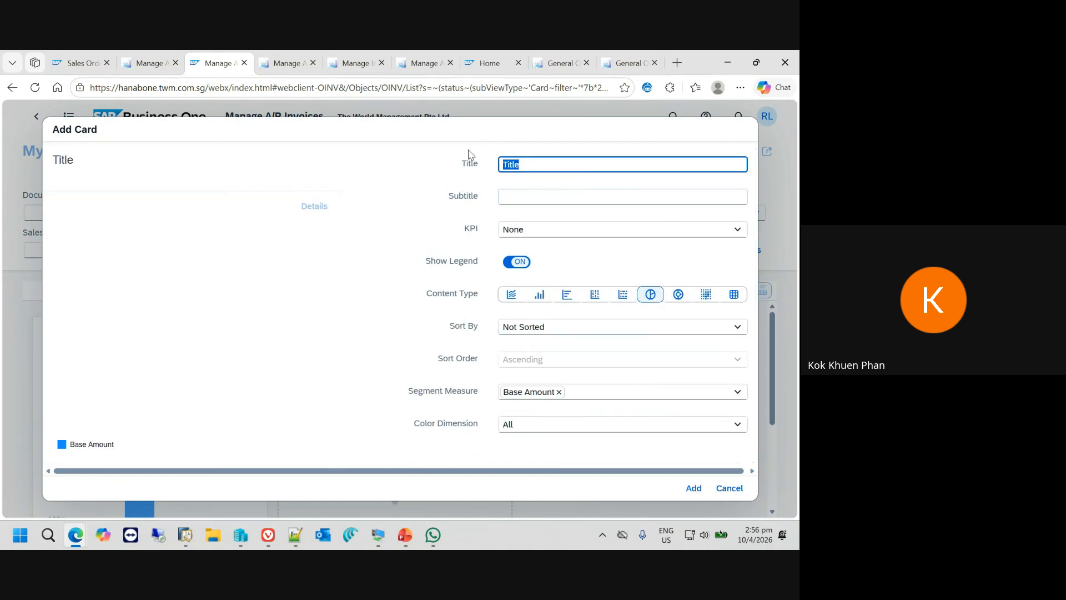
type("Cutomer")
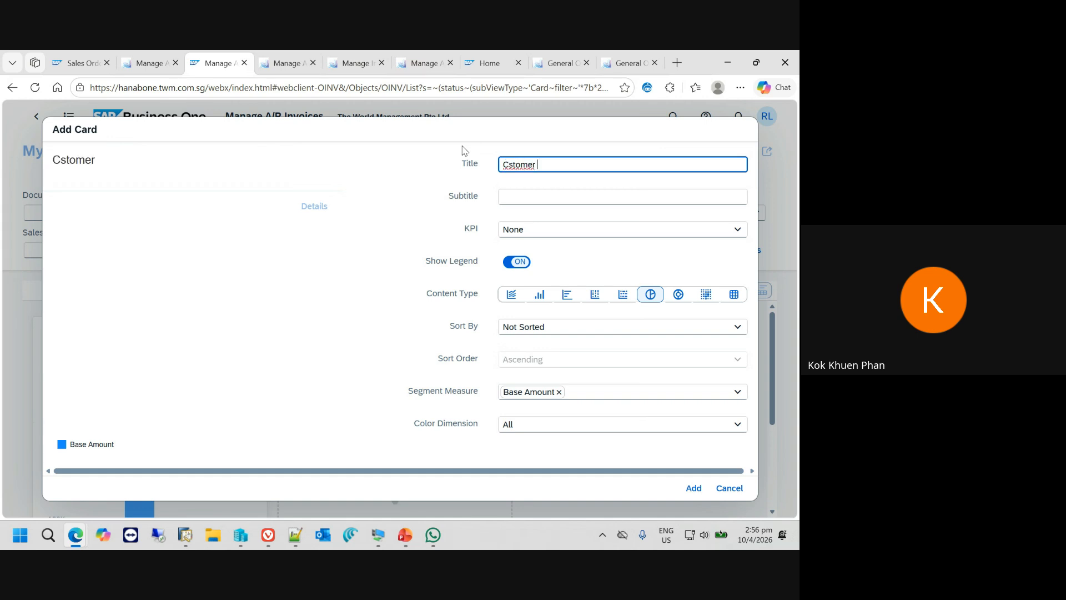
key("BackSpace")
key("BackSpace")
key("BackSpace")
key("BackSpace")
key("BackSpace")
key("BackSpace")
key("BackSpace")
type("Sales By Cstomer")
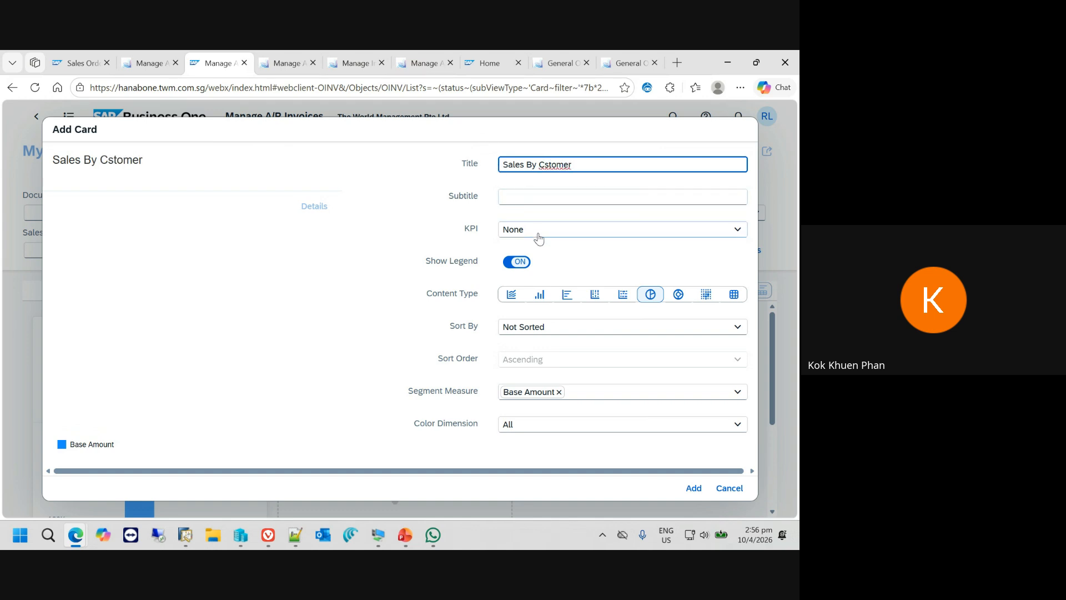
- Set the pie chart's segment measure to Document Total and its color dimension to Customer Name
left_click(559, 392)
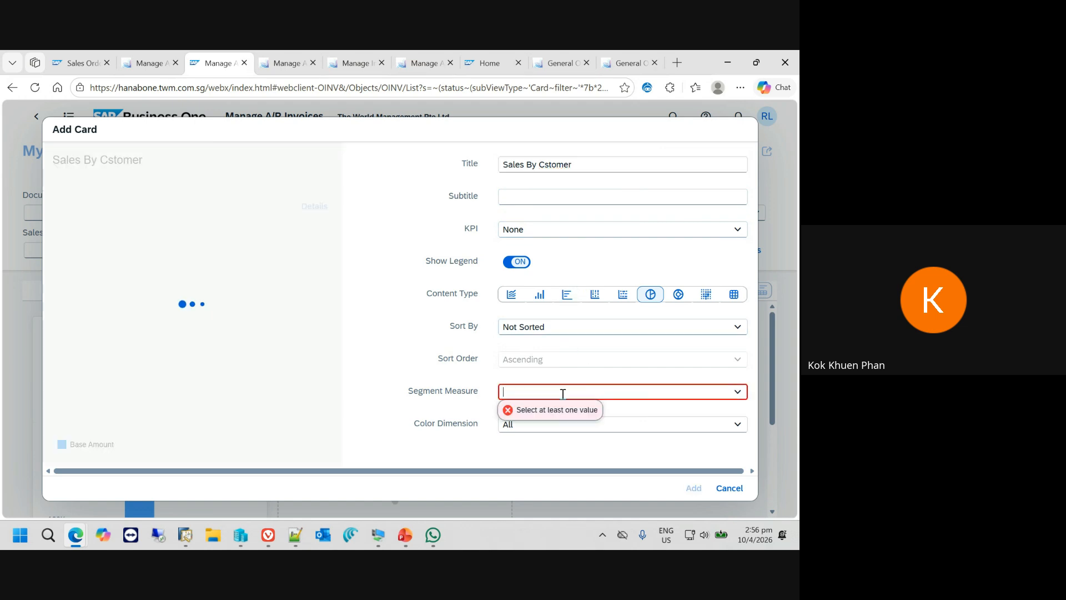
type("Docume")
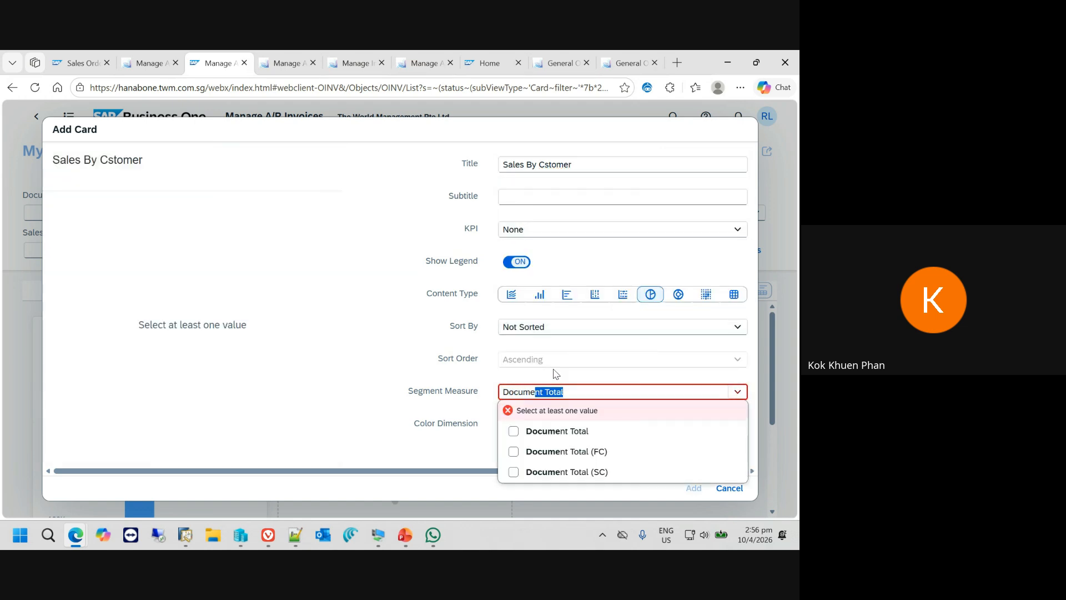
left_click(534, 431)
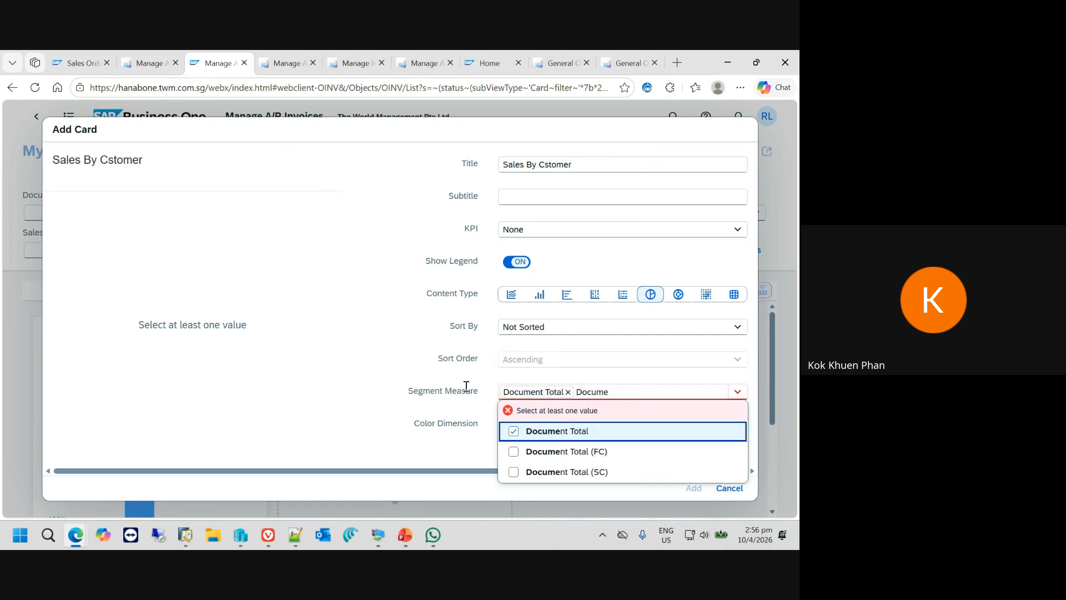
left_click(728, 425)
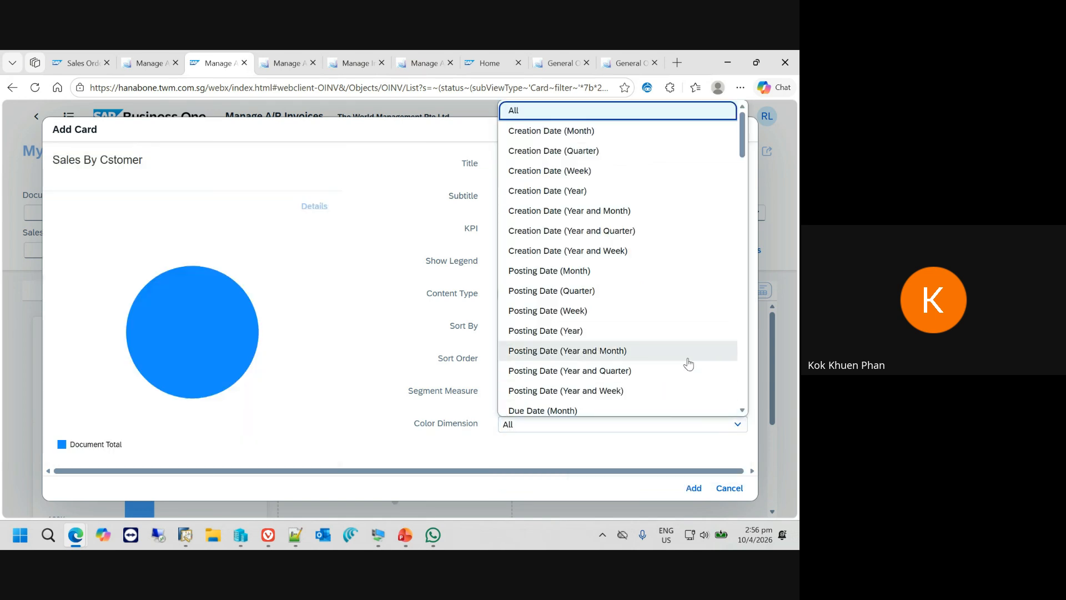
type("cu")
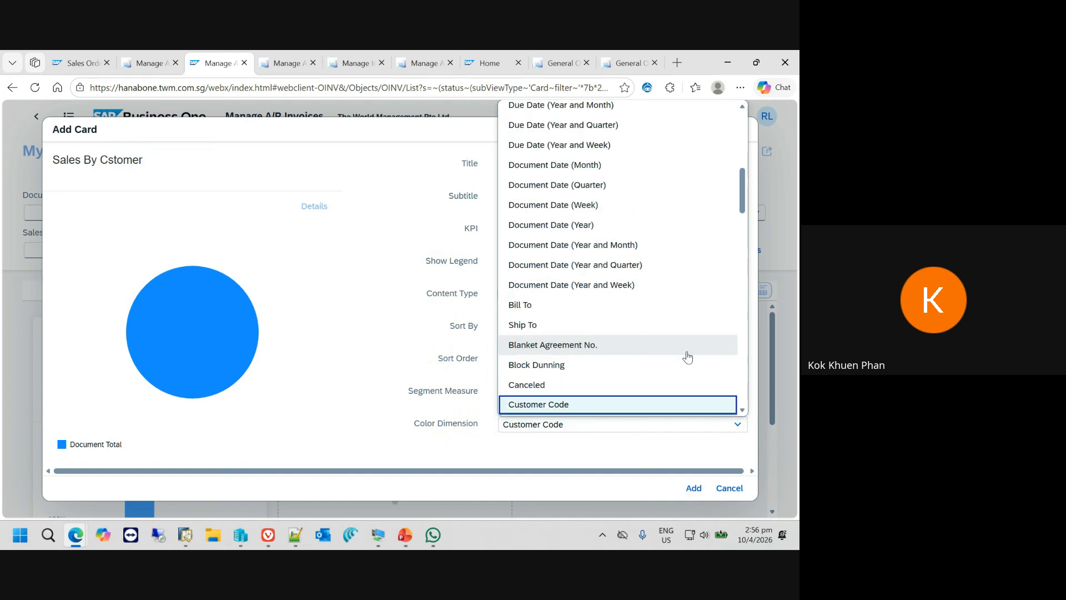
left_click(580, 361)
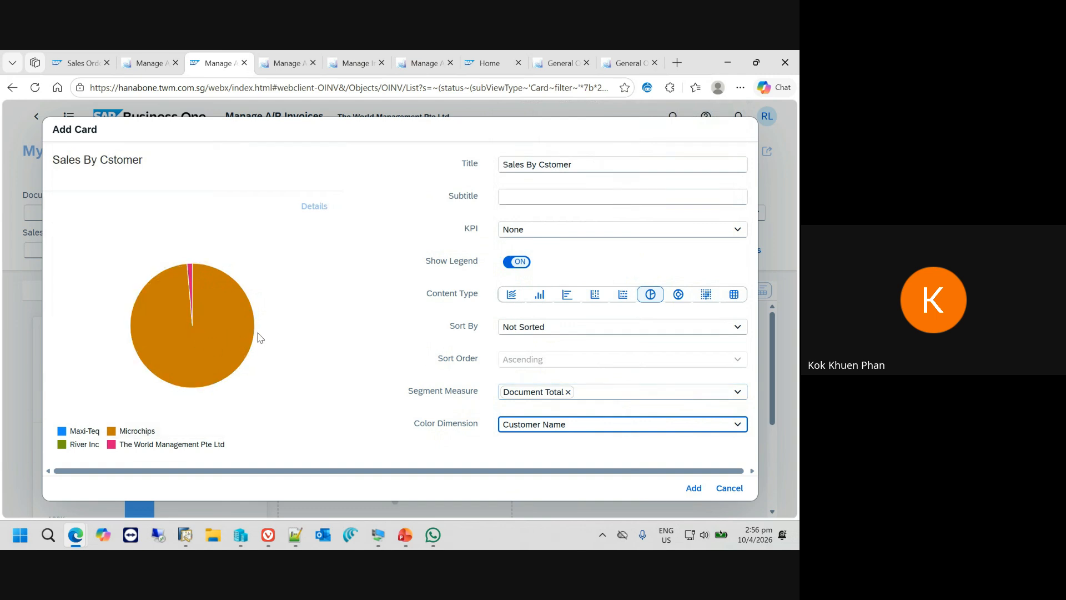
- Add the pie chart card to the view and start another card with the table content type
left_click(694, 488)
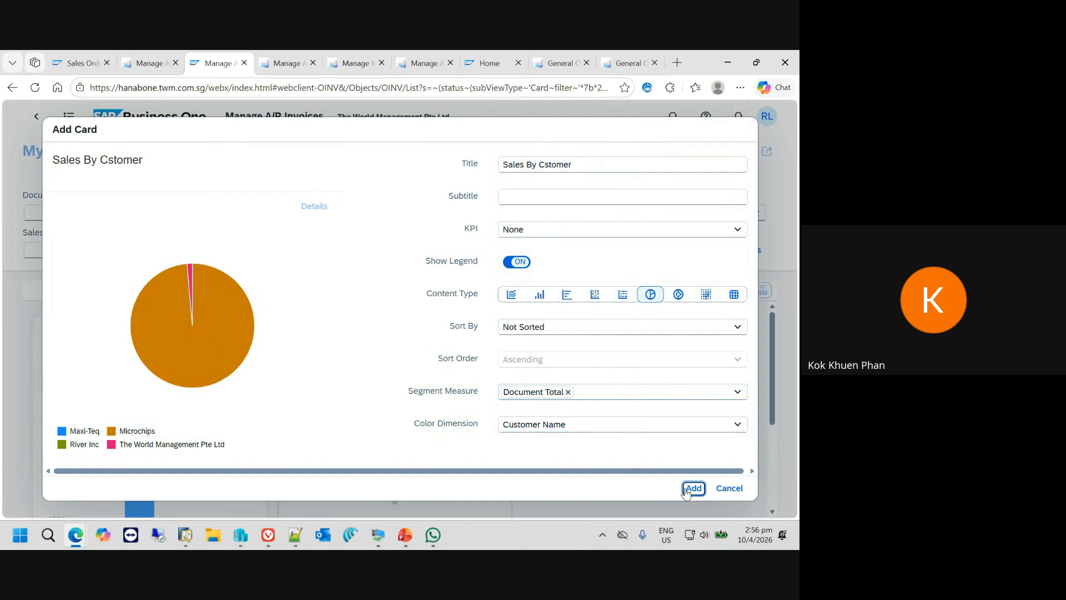
scroll(560, 381, "down", 2)
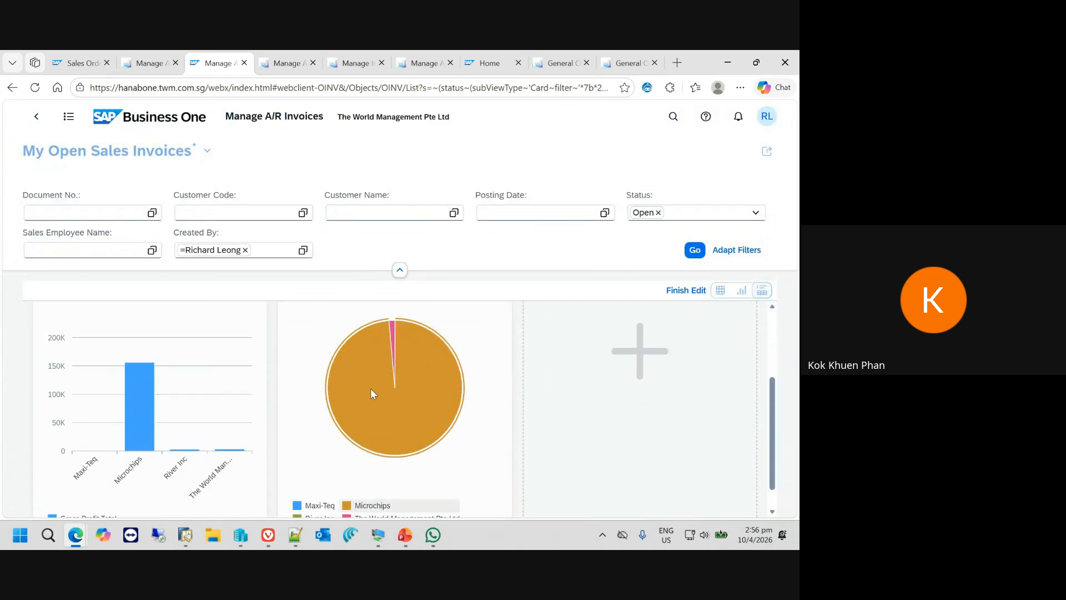
left_click(643, 353)
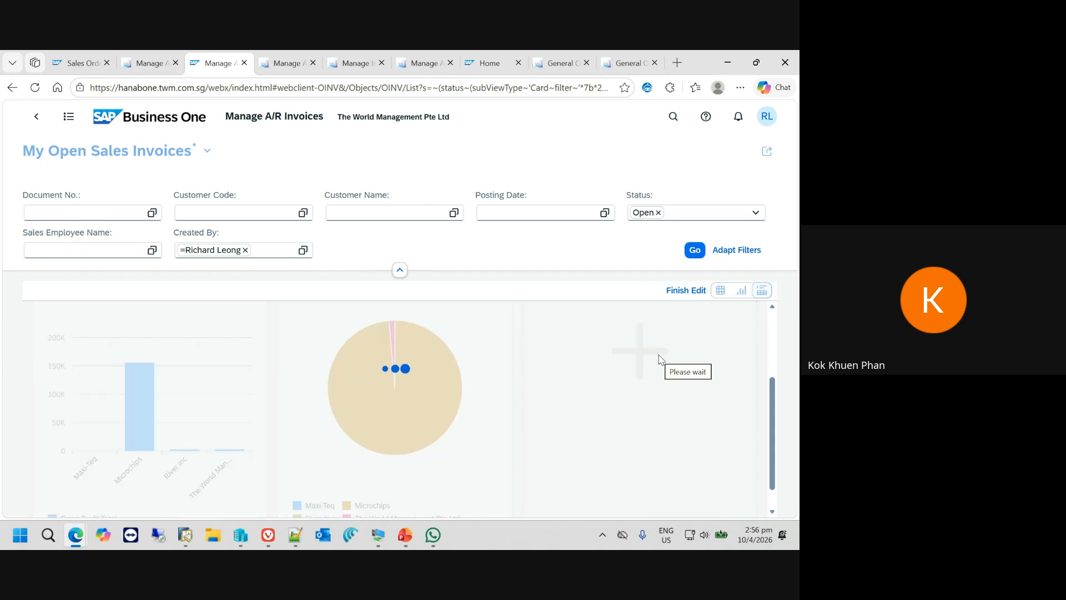
left_click(724, 294)
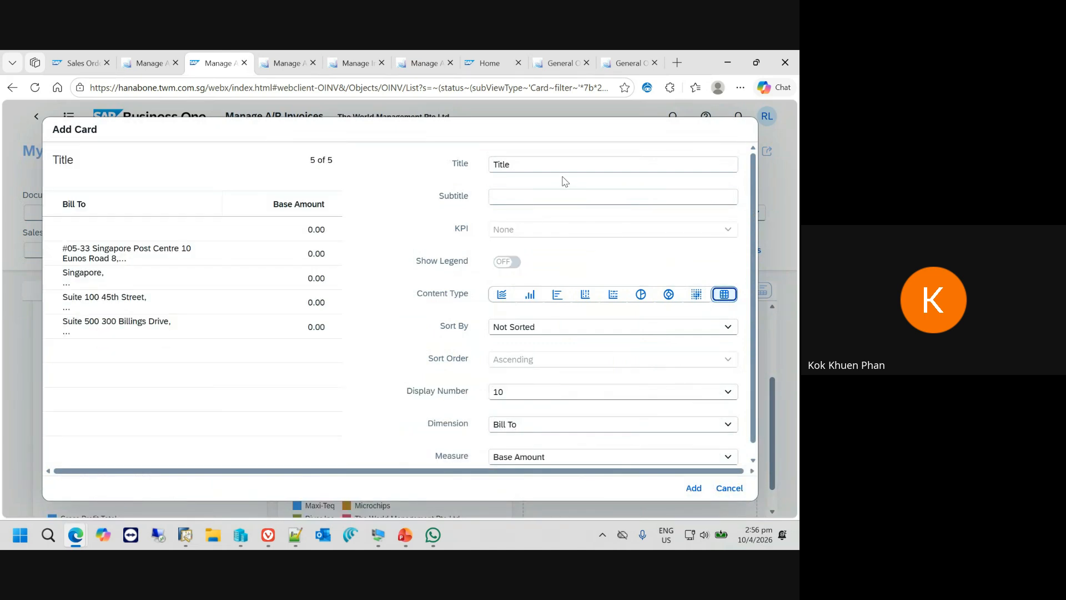
- Title the new table card "Top 10 customer by sales"
double_click(546, 162)
type("to")
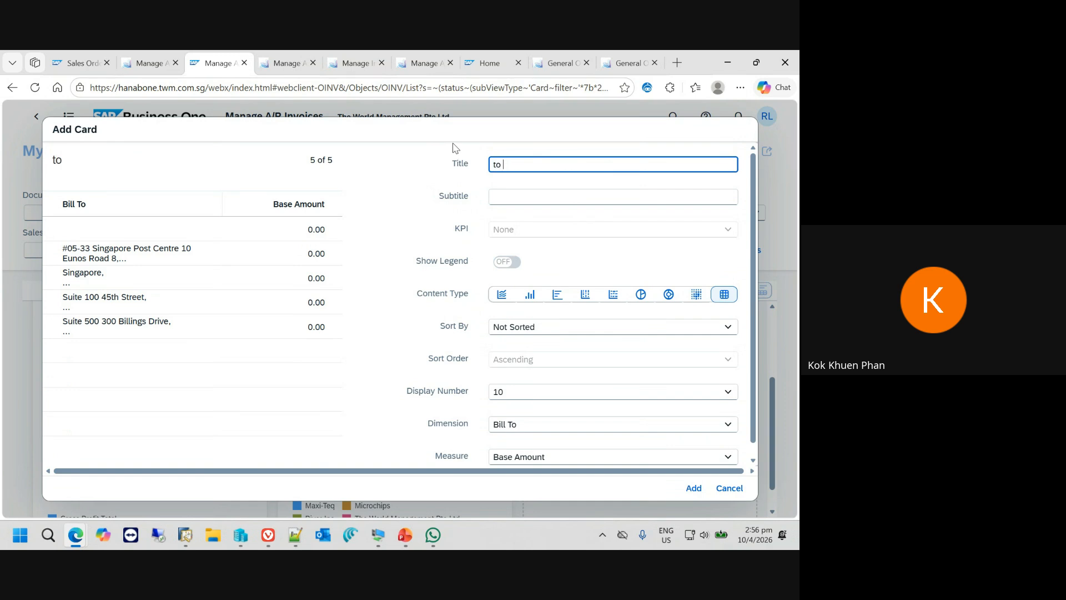
key("BackSpace")
type("Top 10 customer y sales")
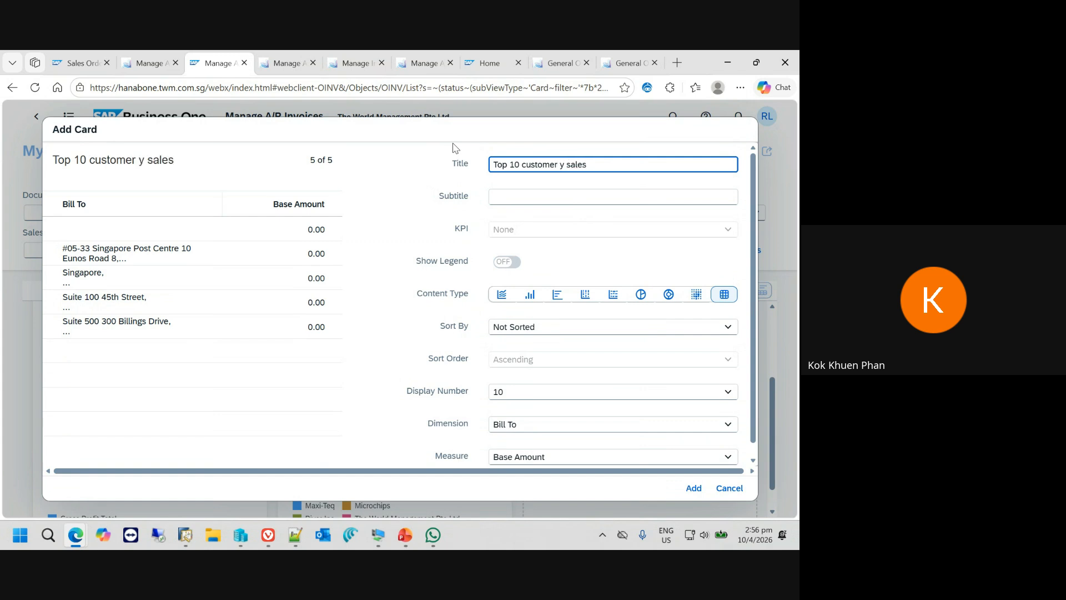
key("BackSpace")
key("BackSpace")
key("BackSpace")
key("BackSpace")
key("BackSpace")
type("by sales")
- Keep the table card's display number at 10 and set its dimension to Customer Name
left_click(522, 392)
left_click(522, 394)
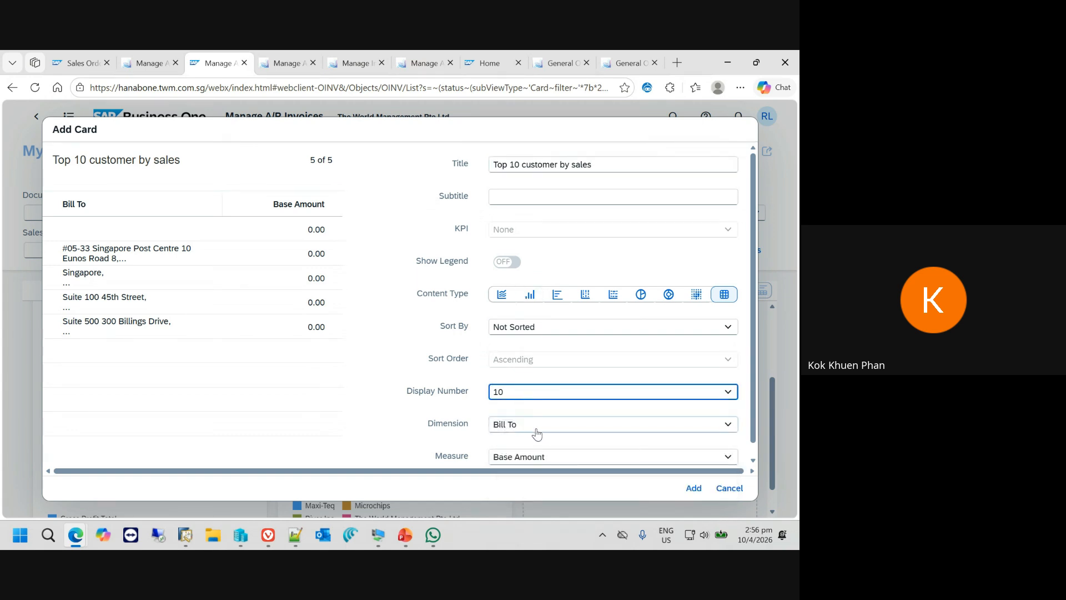
left_click(723, 425)
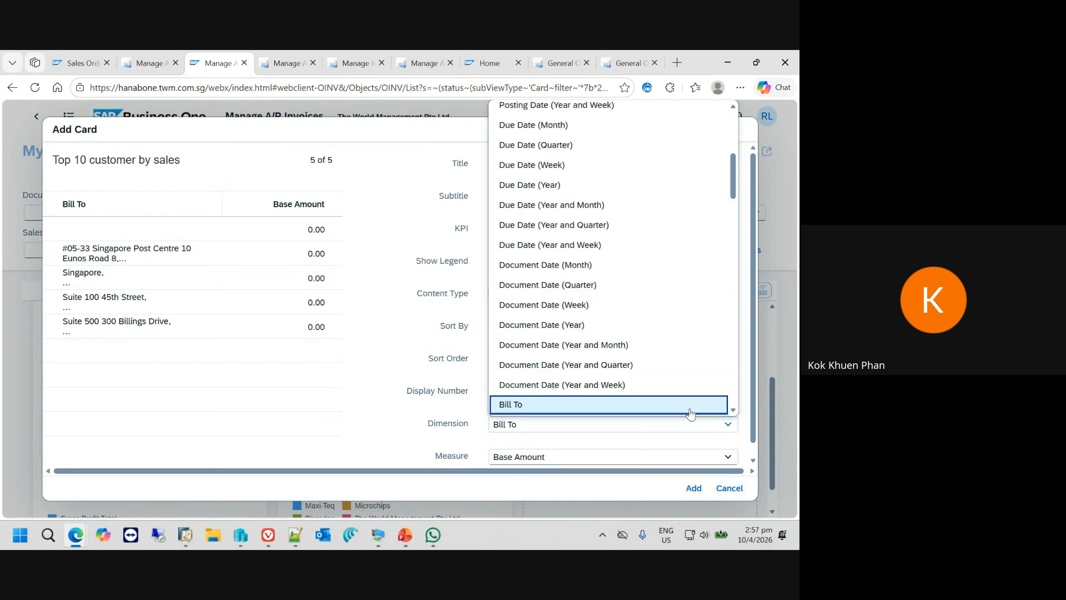
left_click(690, 406)
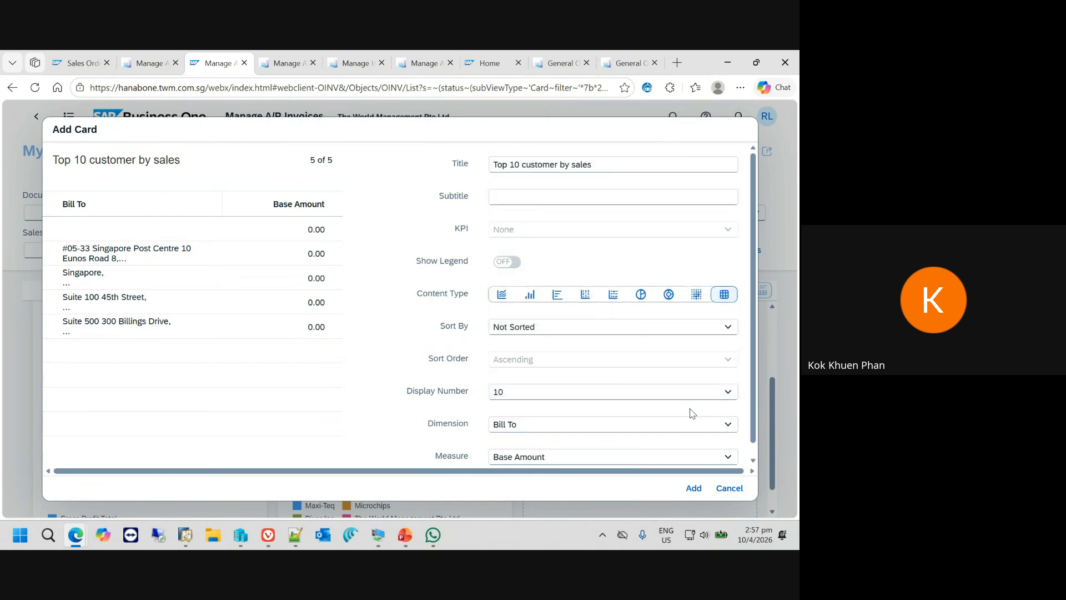
left_click(686, 432)
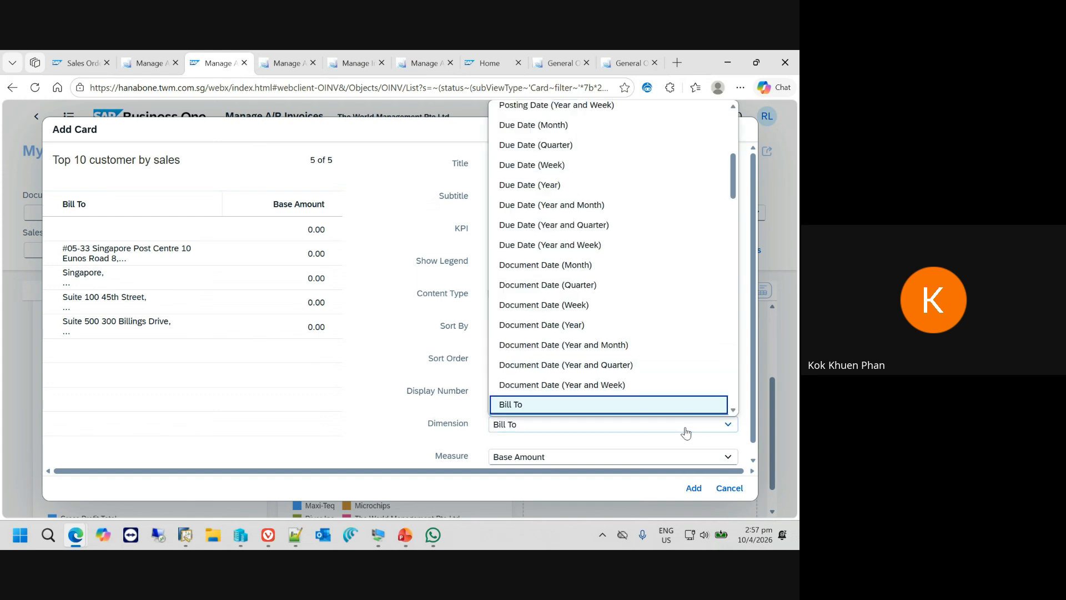
type("cu")
scroll(611, 355, "down", 3)
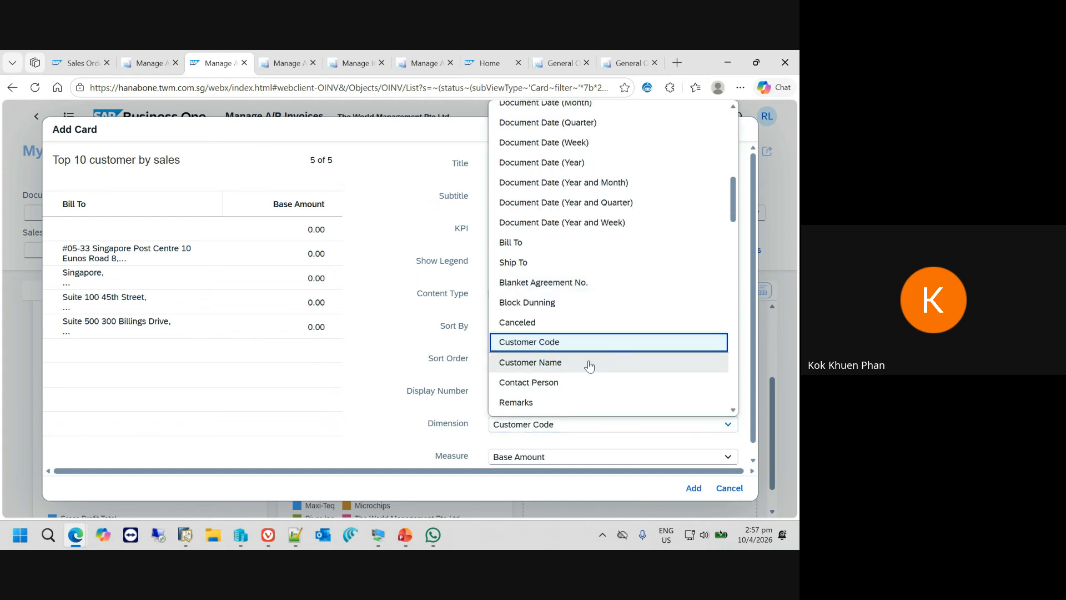
left_click(578, 365)
- Set the table card's measure to Document Total
scroll(610, 437, "down", 1)
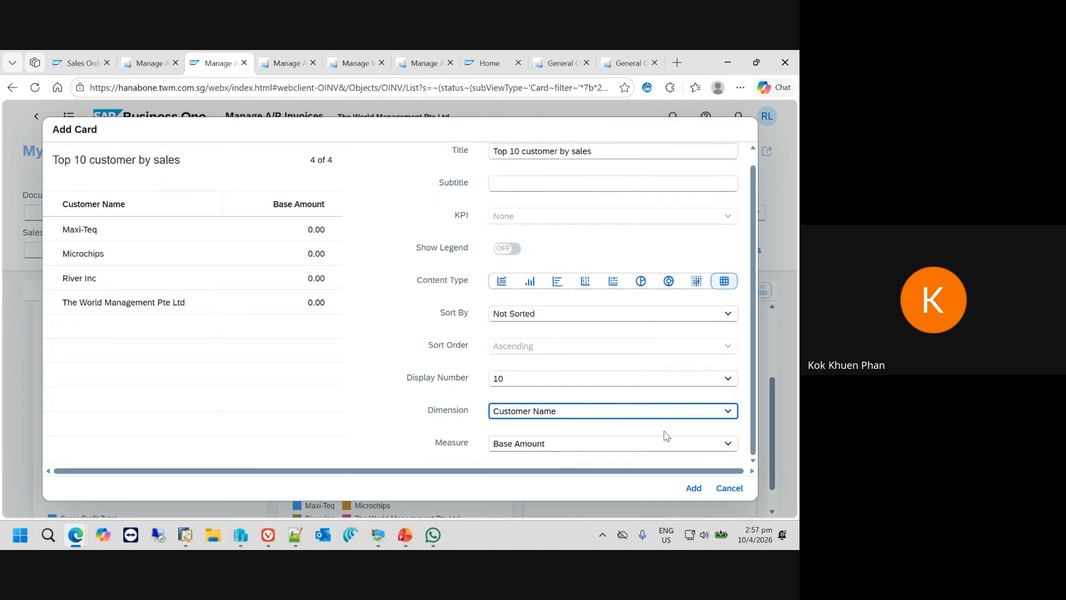
left_click(705, 448)
type("doc")
key("Return")
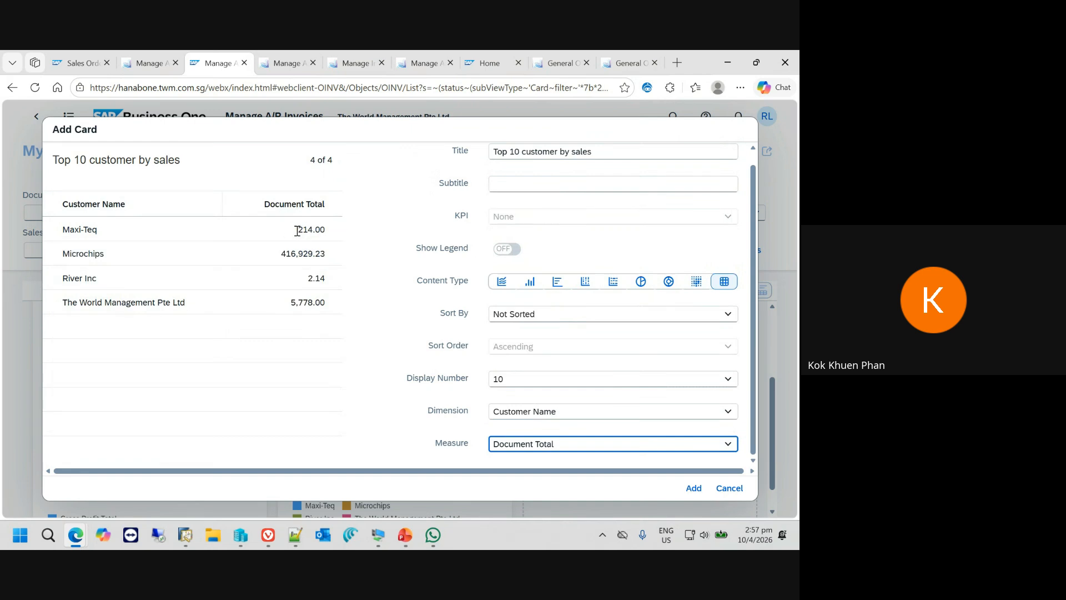
- Sort the table card by Measure in Descending order
left_click(537, 314)
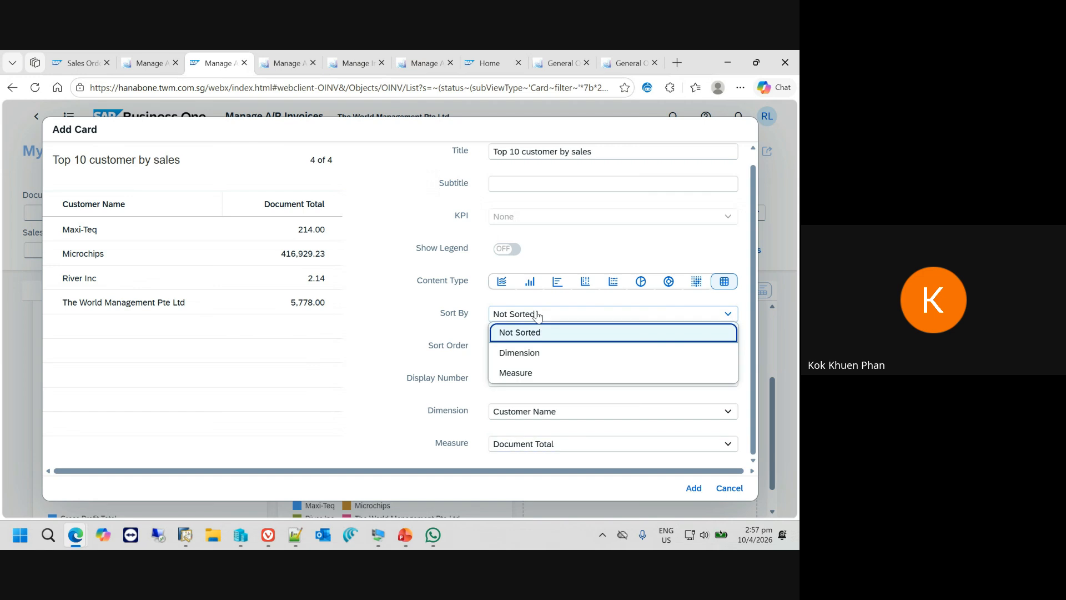
left_click(535, 373)
left_click(534, 349)
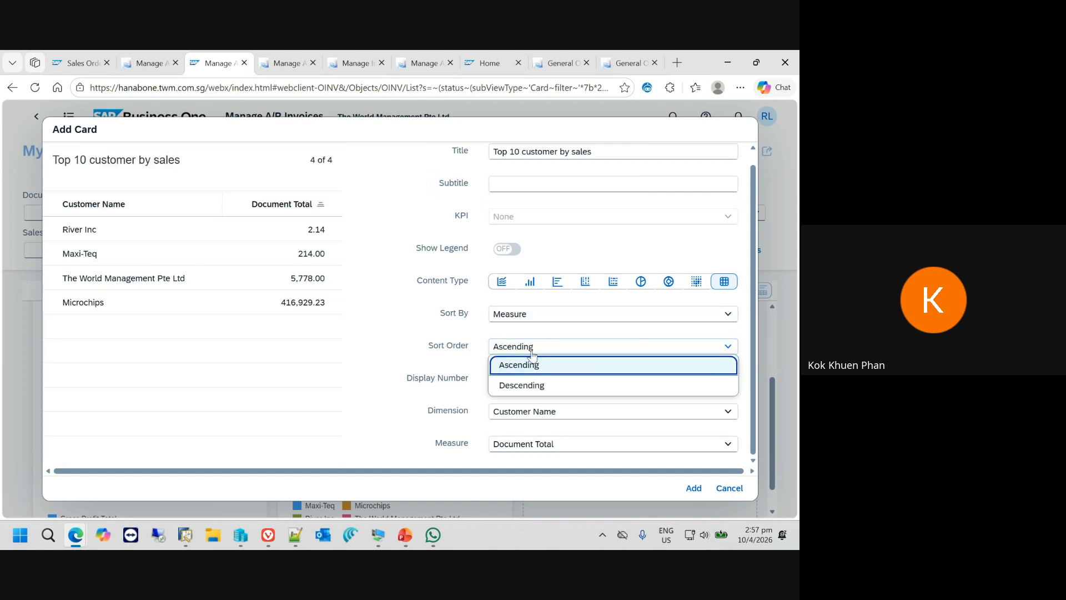
left_click(530, 383)
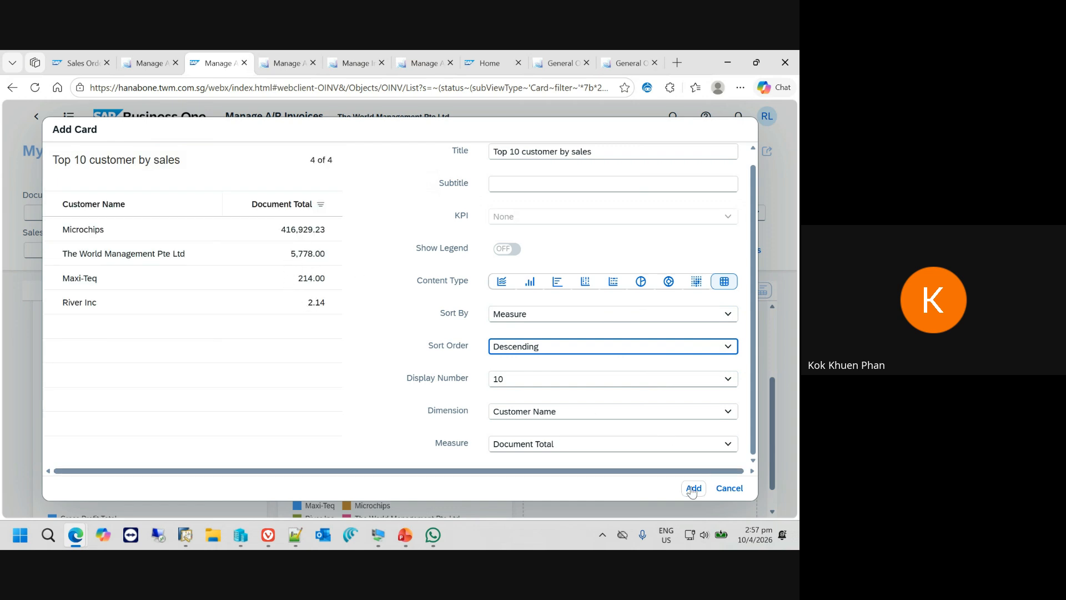
- Add the table card to the view and finish editing the card layout
left_click(692, 488)
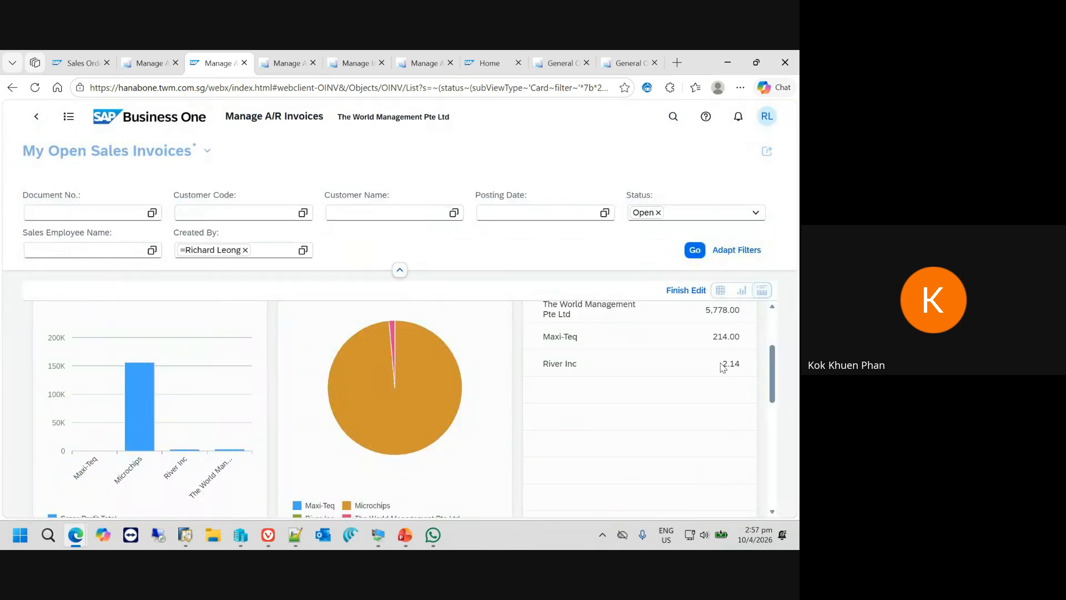
scroll(722, 366, "up", 2)
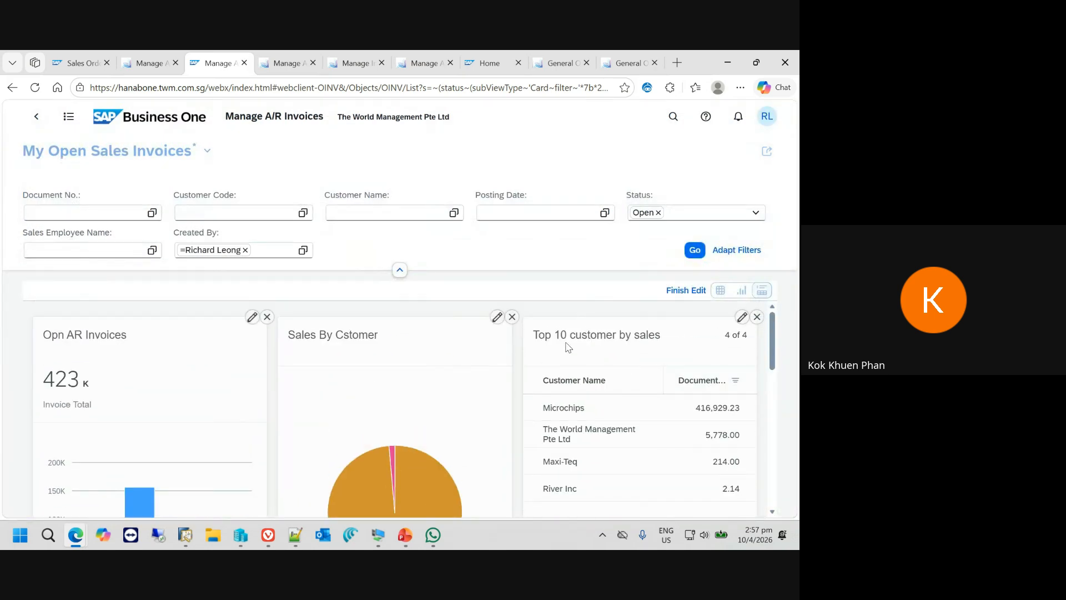
left_click(685, 292)
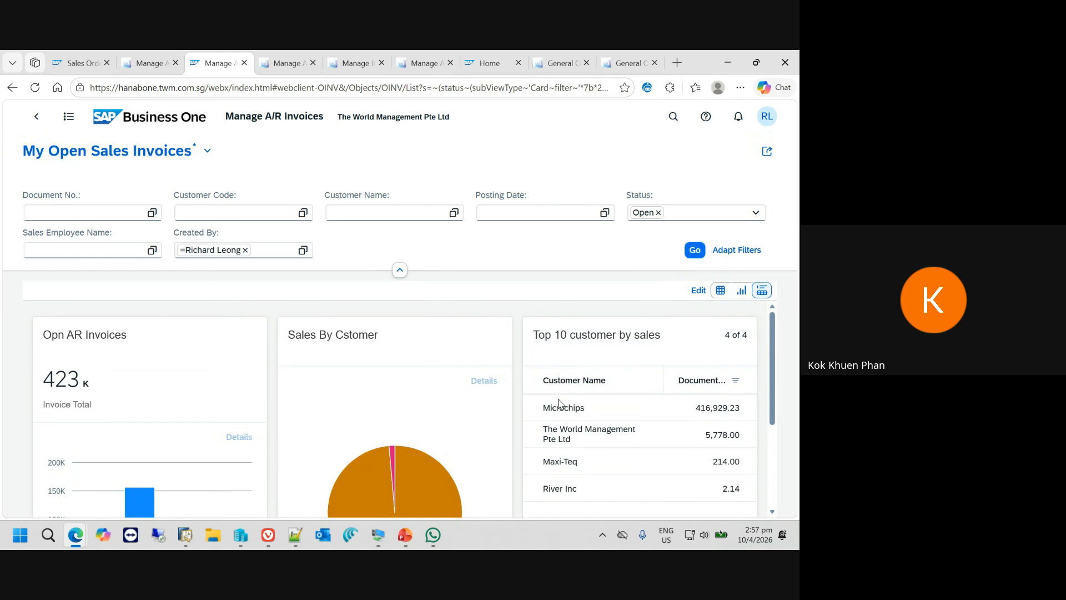
- Save the card view as a tile titled "my invoice card view" in the My Home group
left_click(766, 153)
left_click(730, 217)
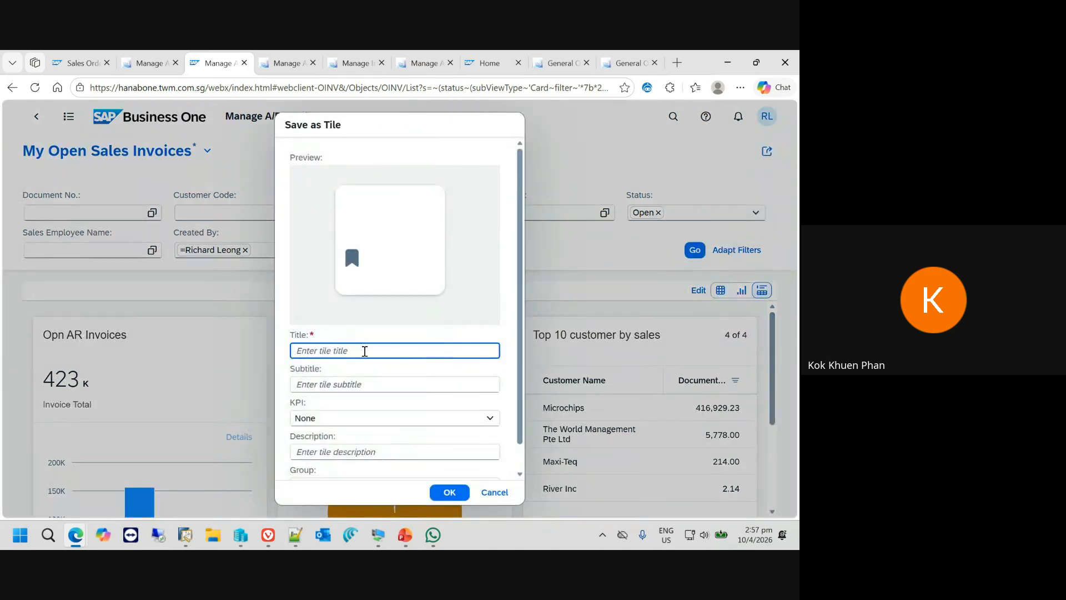
type("my invoice card view")
scroll(434, 451, "down", 1)
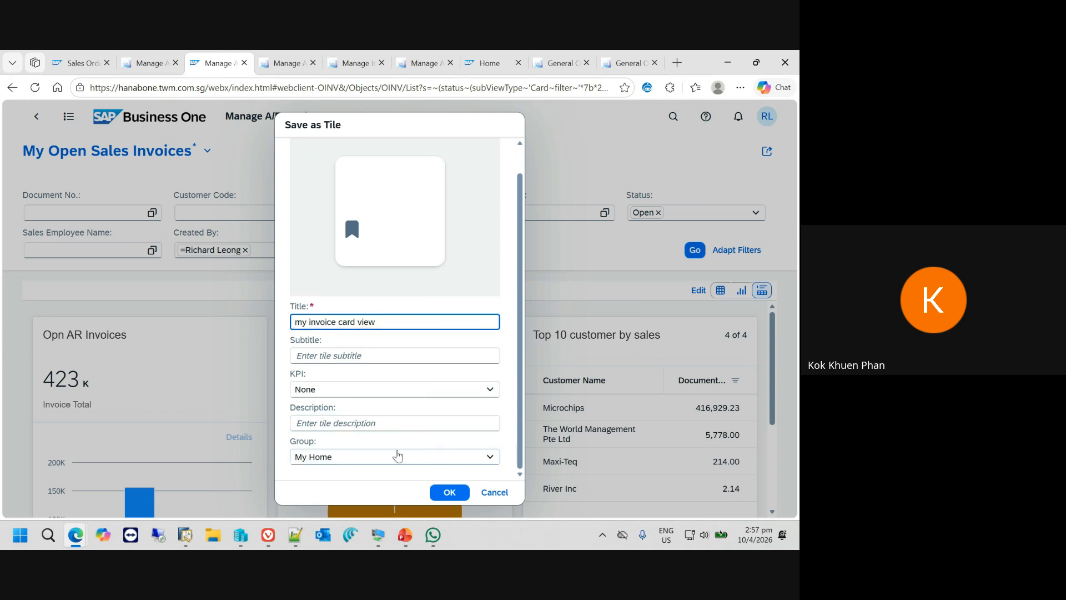
left_click(449, 492)
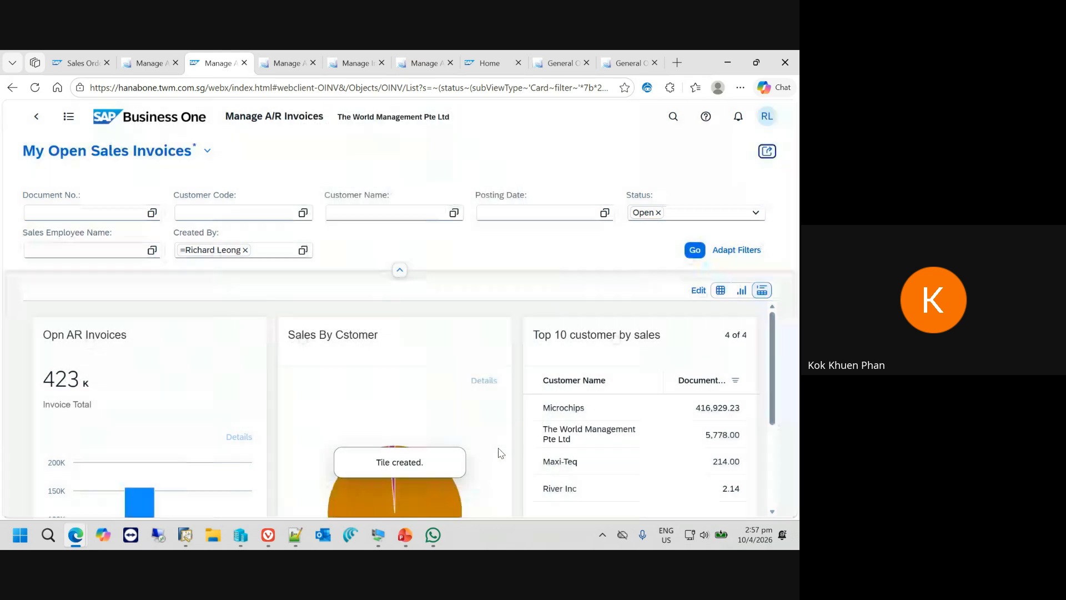
- Go to the My Home group on the home page and open the "my invoice card view" tile
left_click(129, 119)
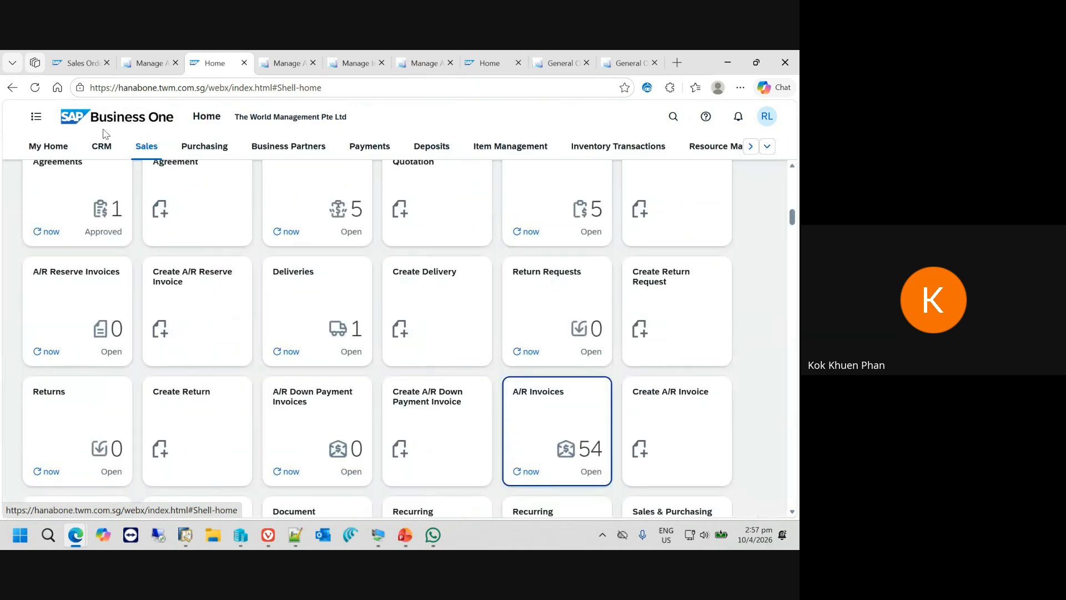
left_click(49, 148)
scroll(309, 274, "down", 3)
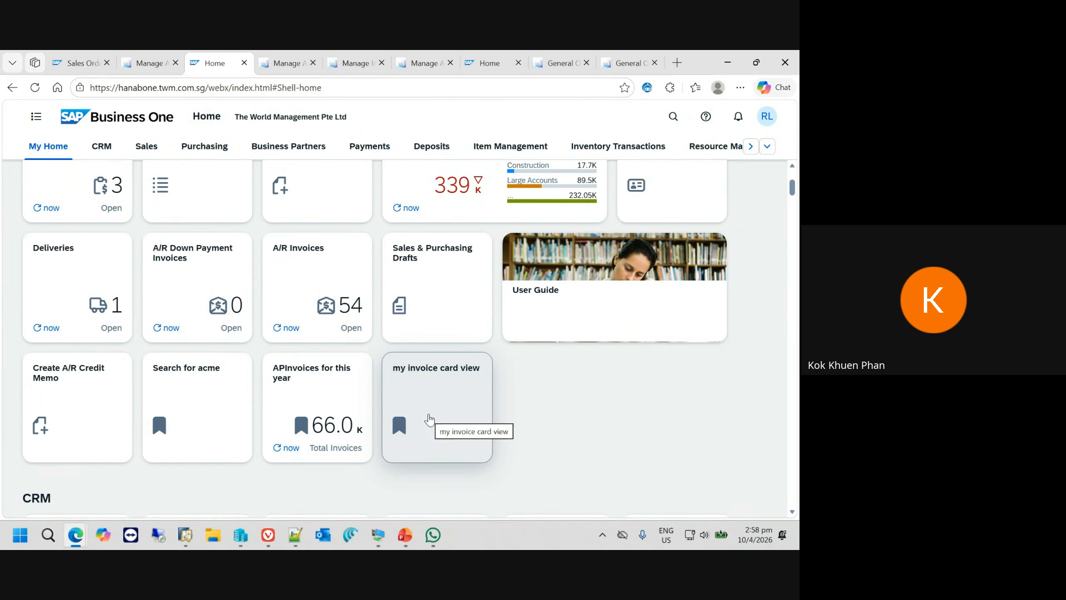
left_click(458, 415)
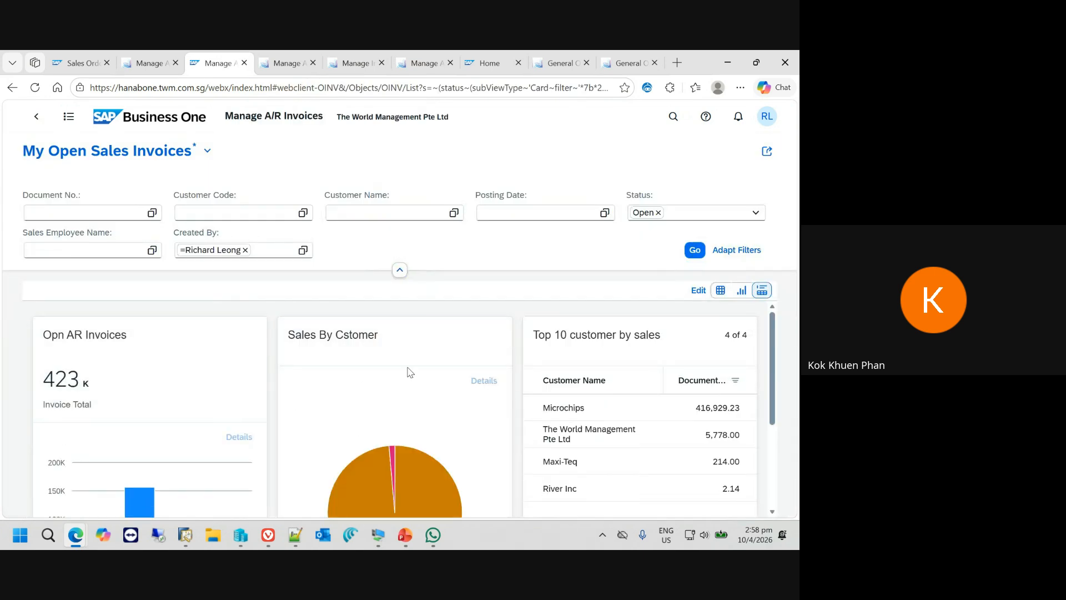
- Clear the Created By and Status filters, apply the change and review the refreshed cards
left_click(245, 251)
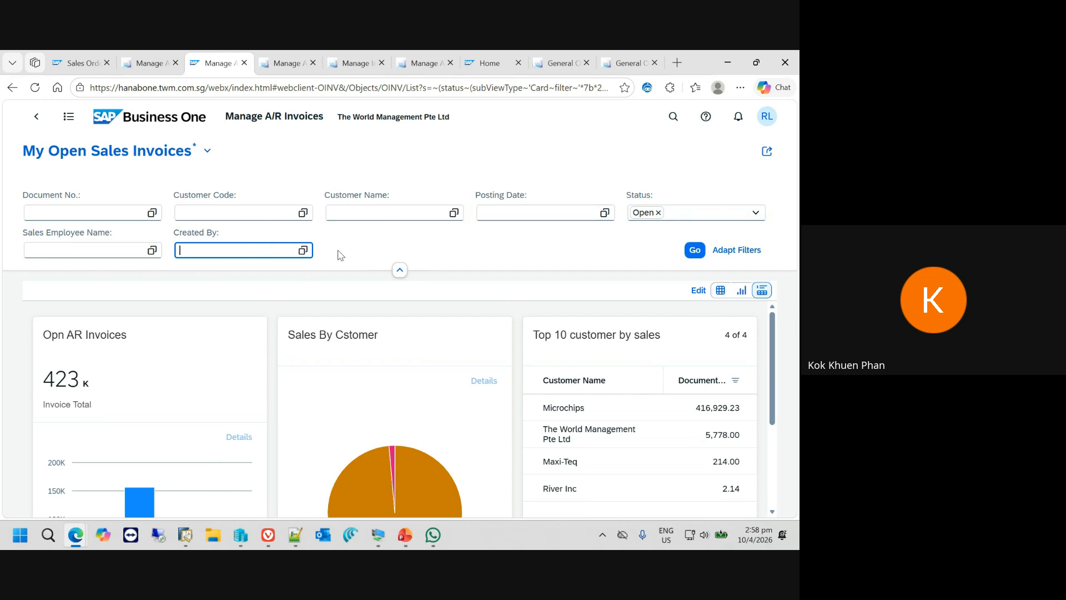
left_click(658, 212)
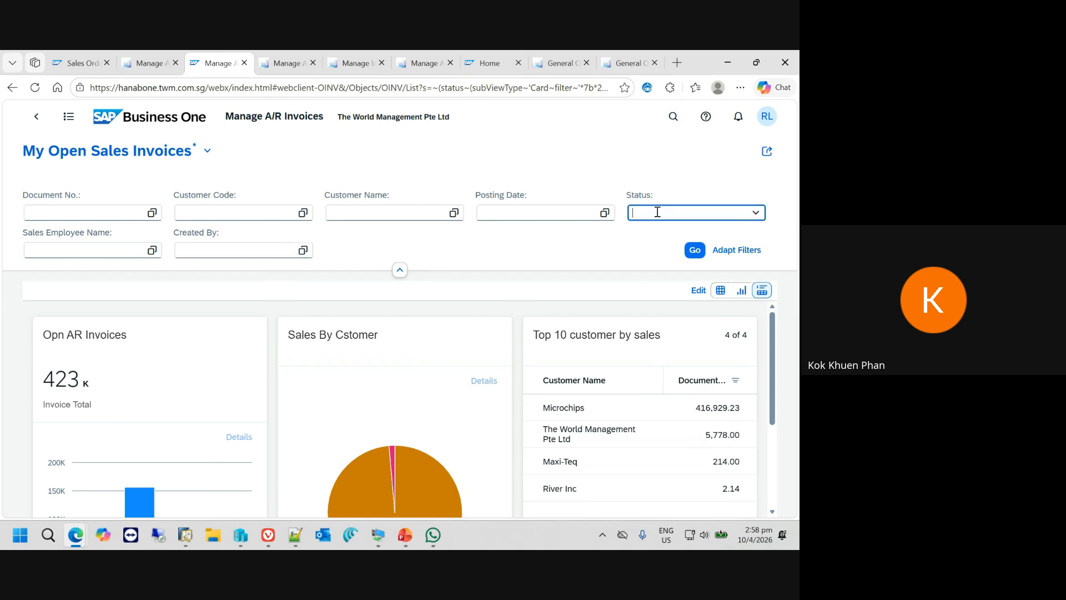
left_click(695, 250)
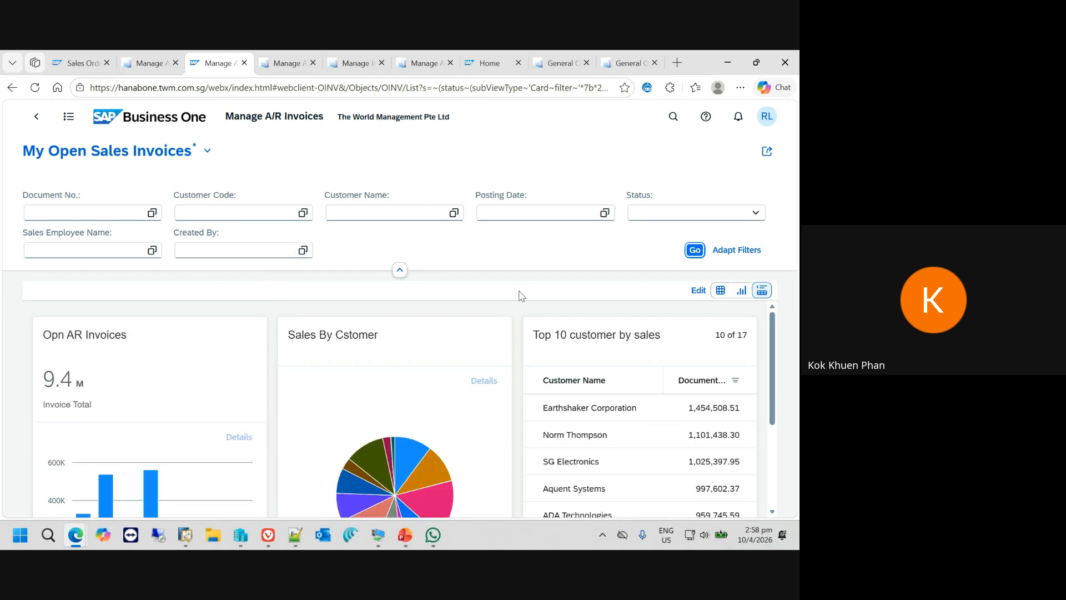
scroll(436, 401, "down", 1)
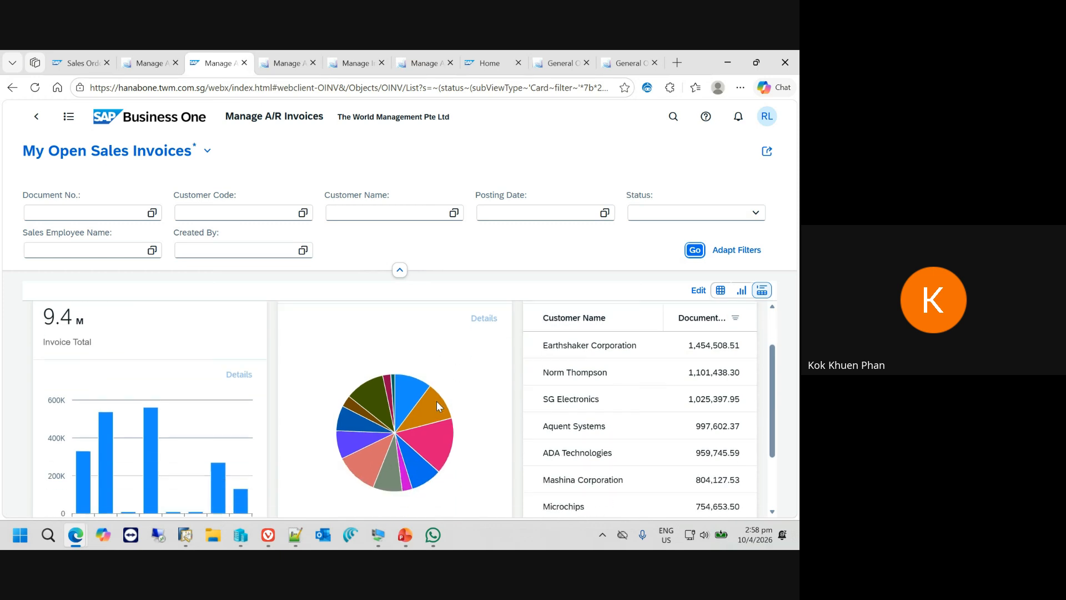
scroll(437, 401, "up", 1)
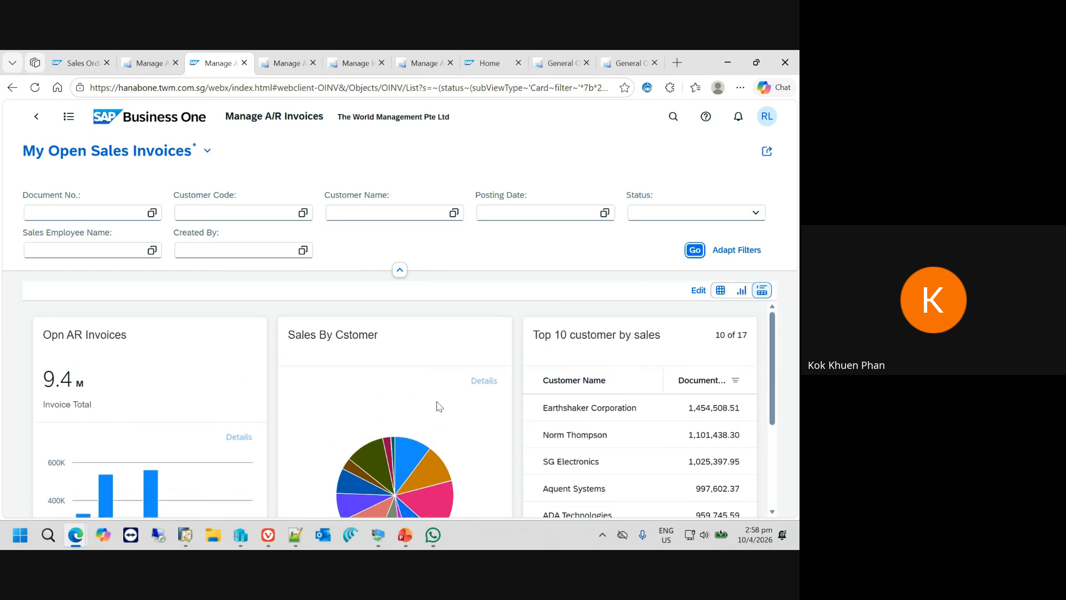
- Try to filter the invoices by posting date with "last 30 day" and "-30 days"
left_click(487, 215)
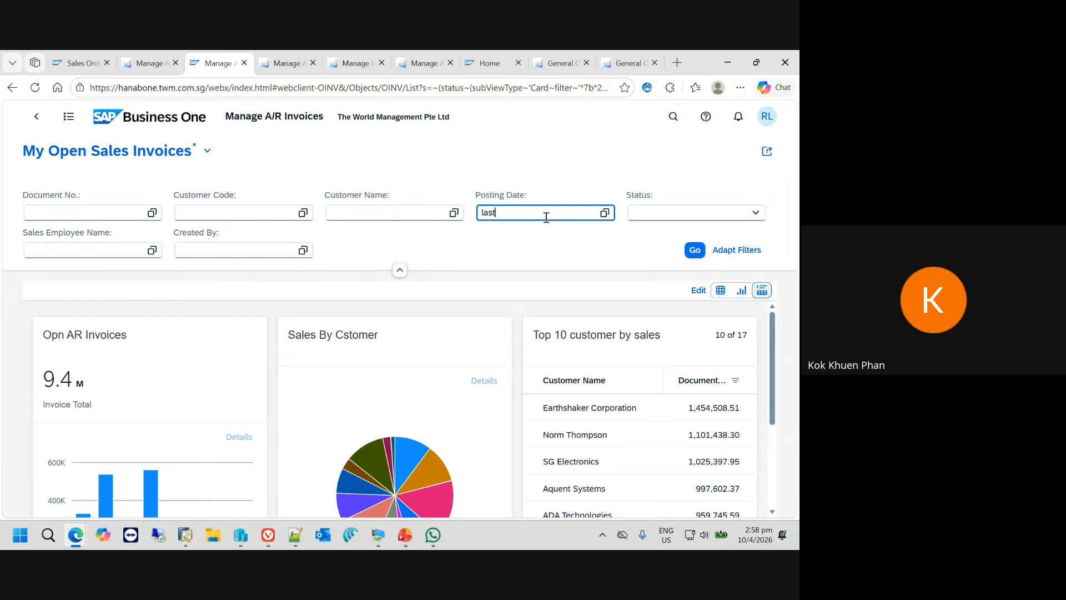
type("last 30 day")
key("ctrl+a")
key("BackSpace")
type("-30 days")
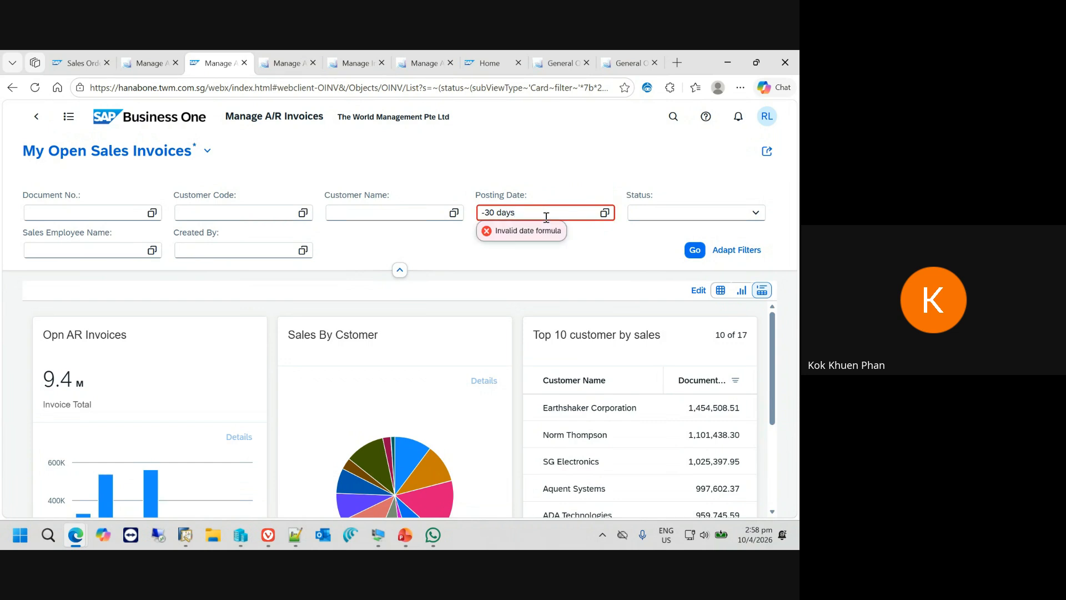
- Enter "- 30 day" as the posting date filter and remove that condition again
key("ctrl+a")
type("- 30 day")
key("Tab")
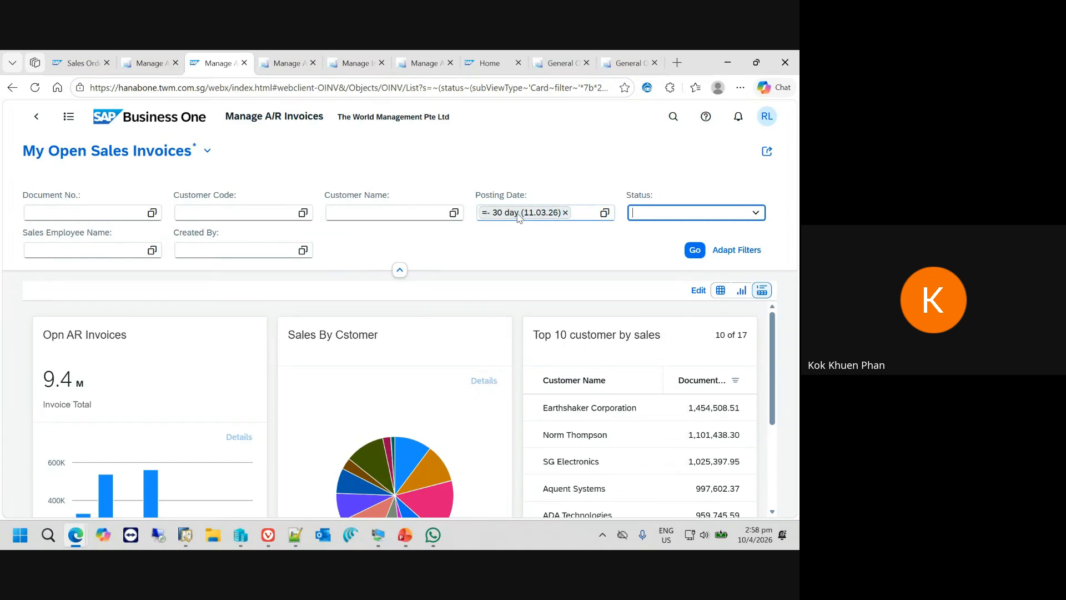
left_click(518, 216)
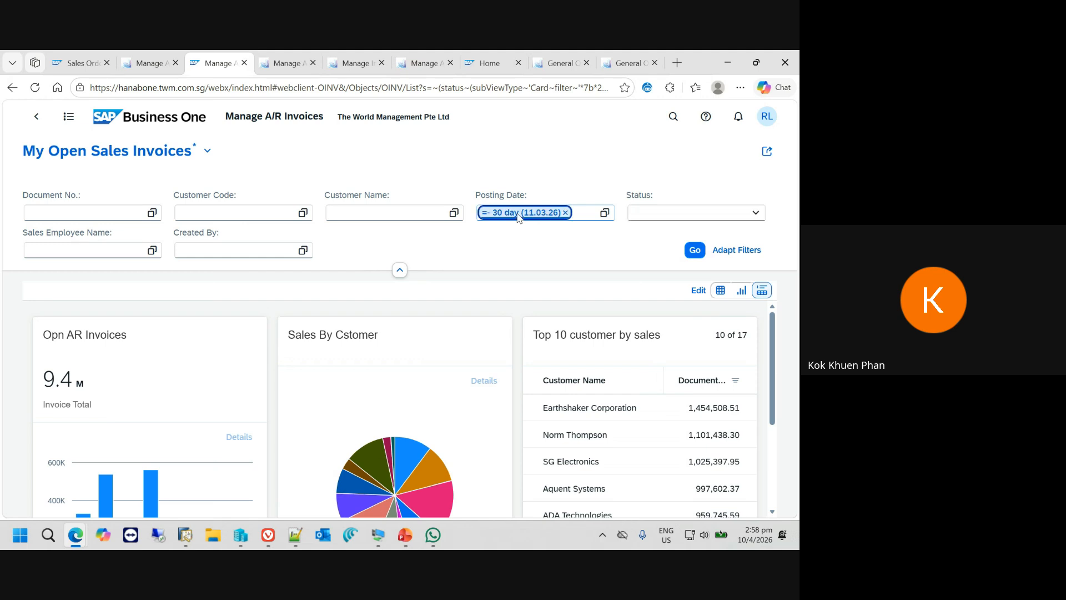
left_click(565, 213)
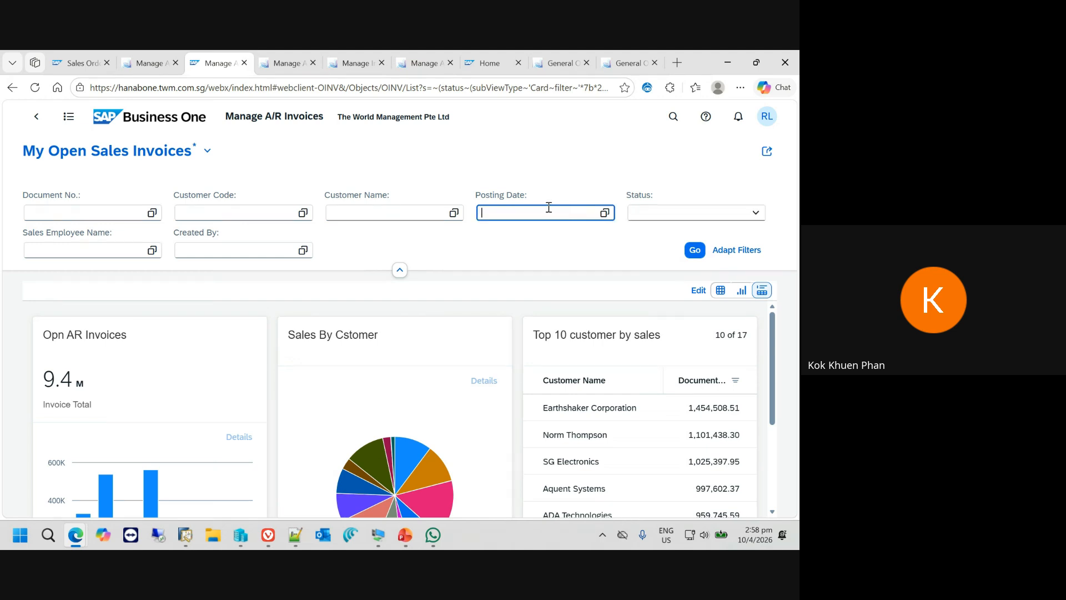
- Set the Posting Date filter to the relative range "- 30 day...today"
type("- 30 day...today")
key("Tab")
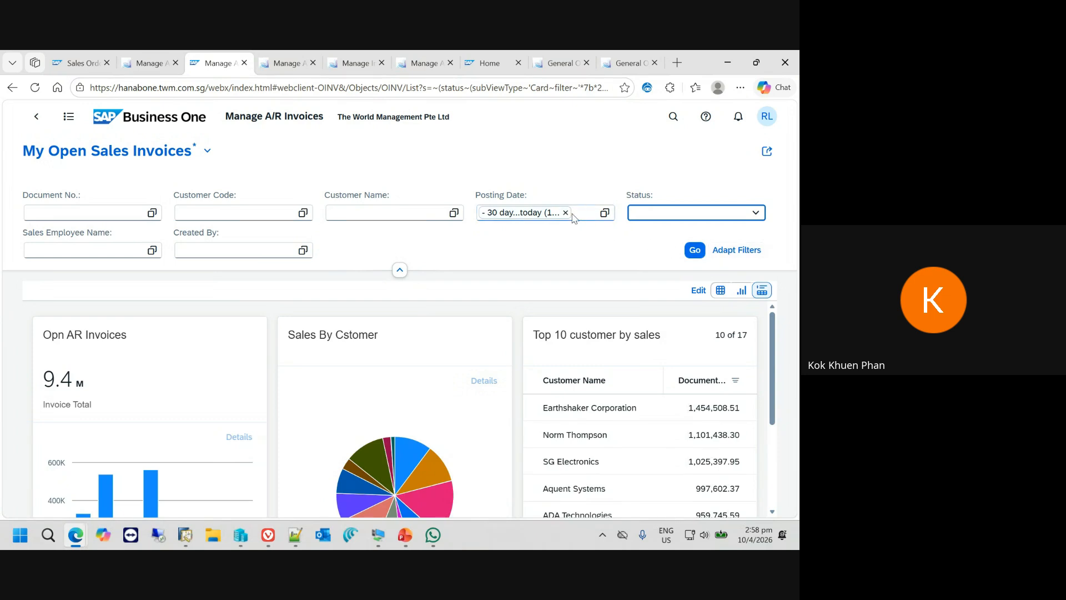
- Apply the posting date filter to the cards and return to the home page
left_click(694, 249)
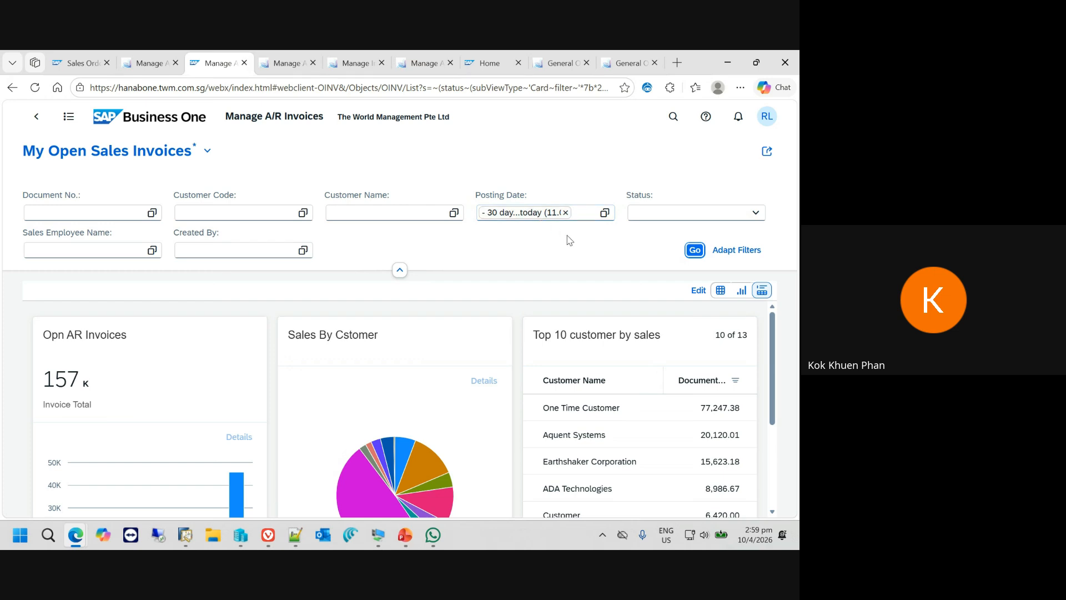
left_click(696, 250)
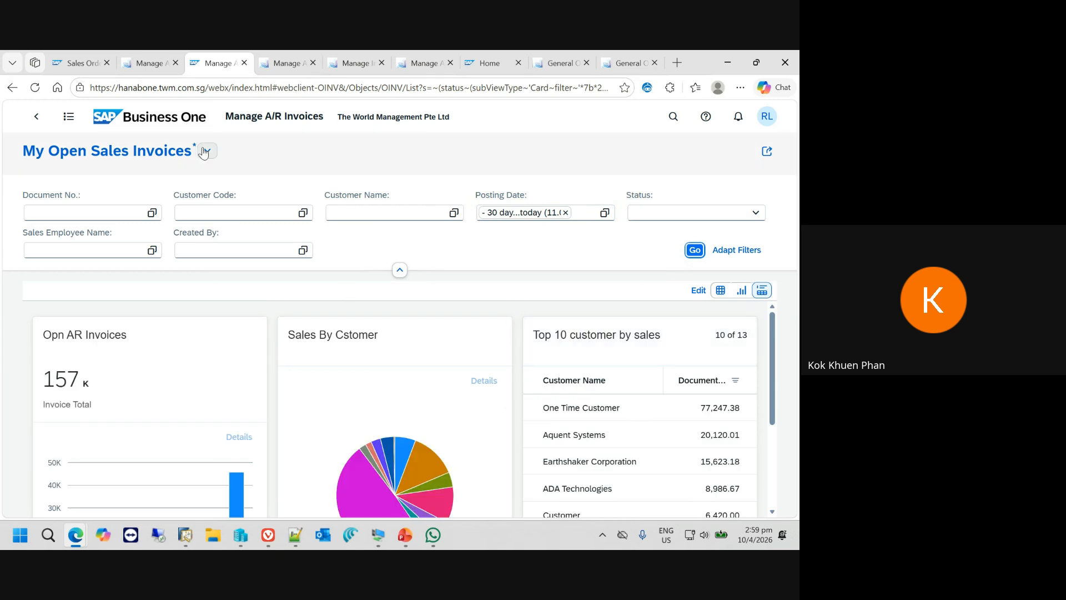
left_click(133, 119)
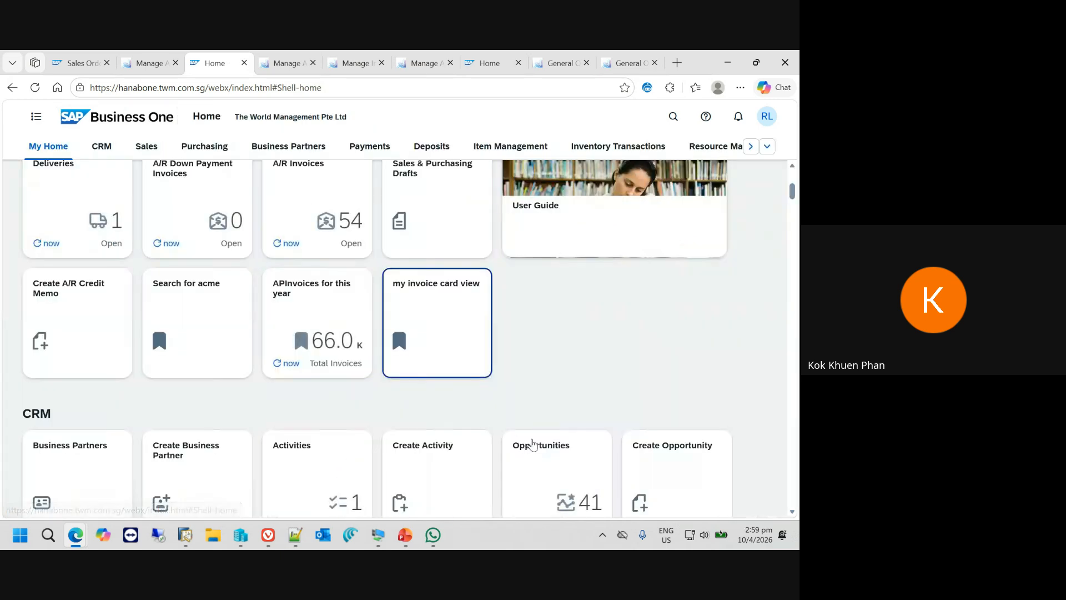
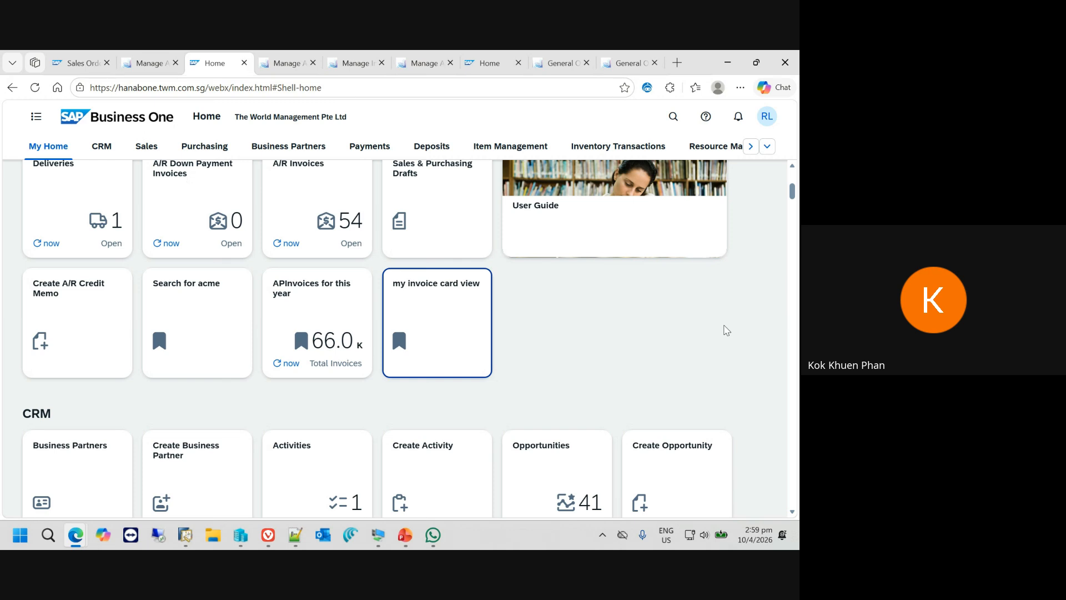
- Open User-Defined Queries in the Analytics group and create a new query
left_click(767, 147)
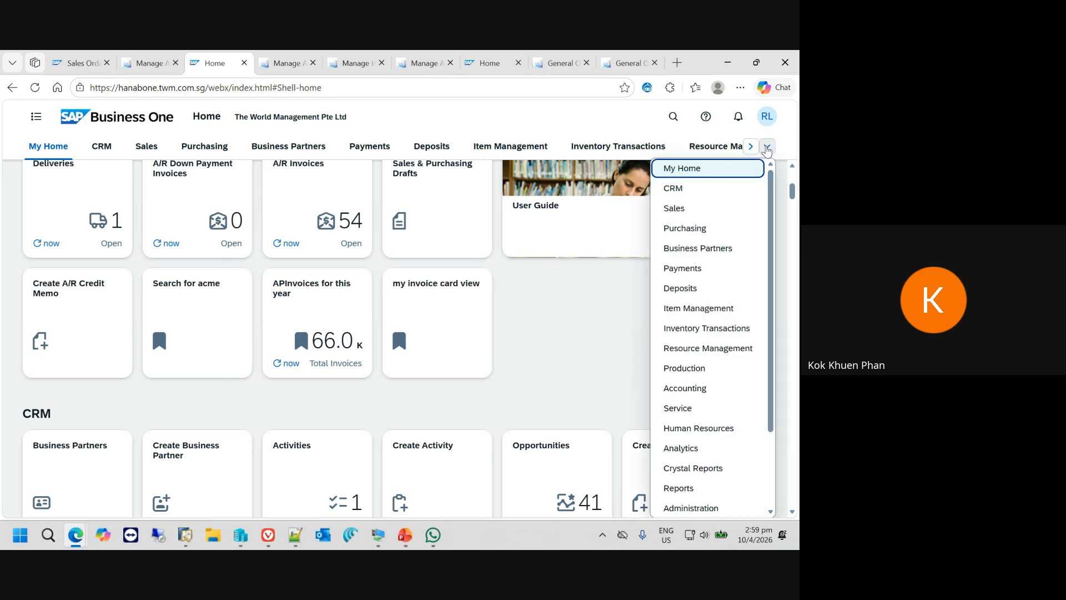
left_click(703, 448)
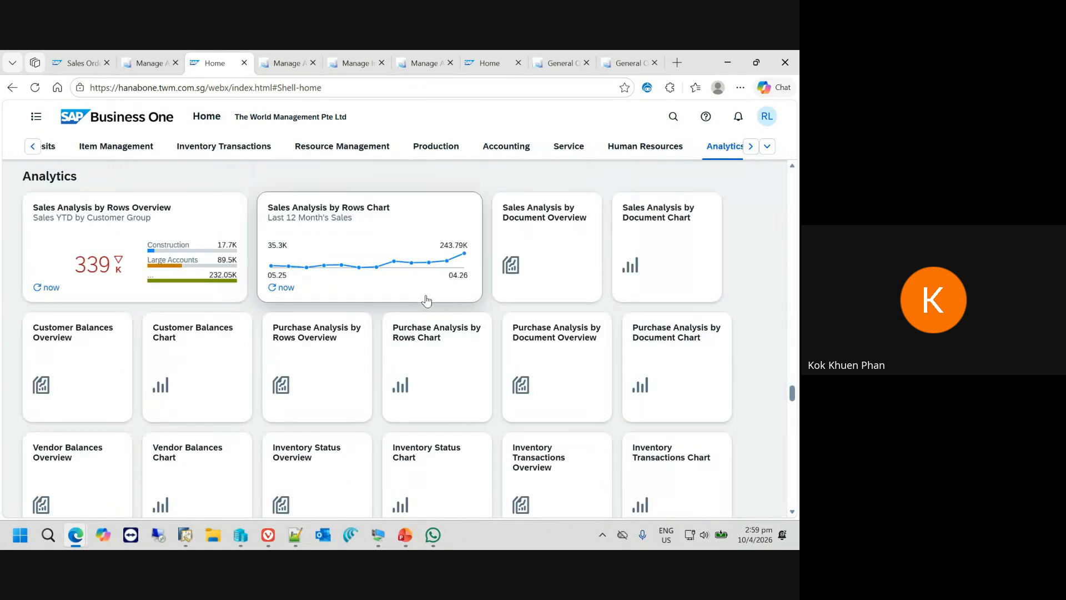
scroll(502, 409, "down", 5)
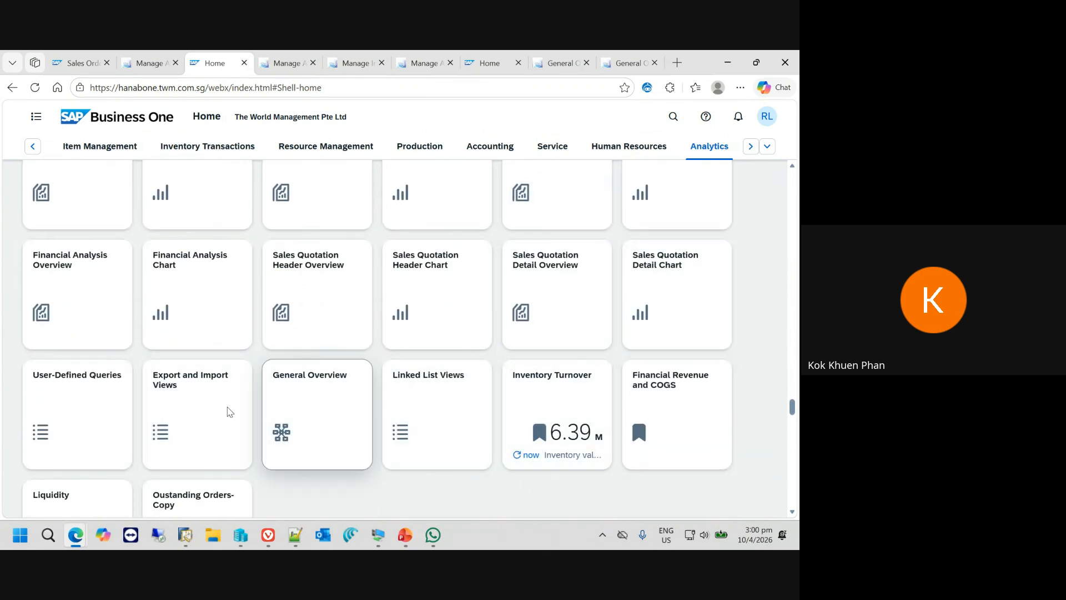
left_click(78, 405)
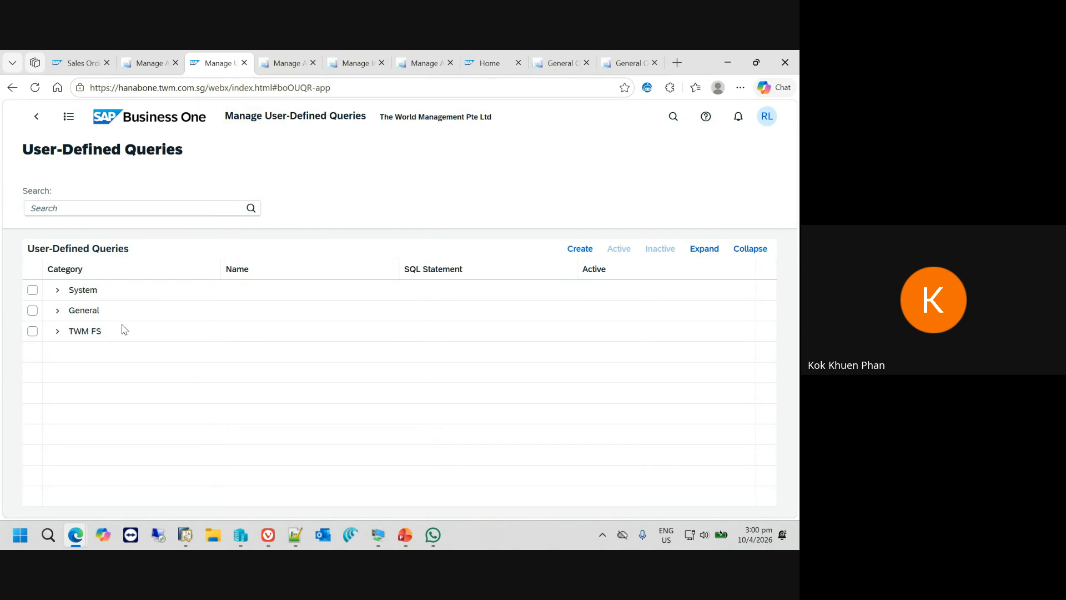
left_click(589, 252)
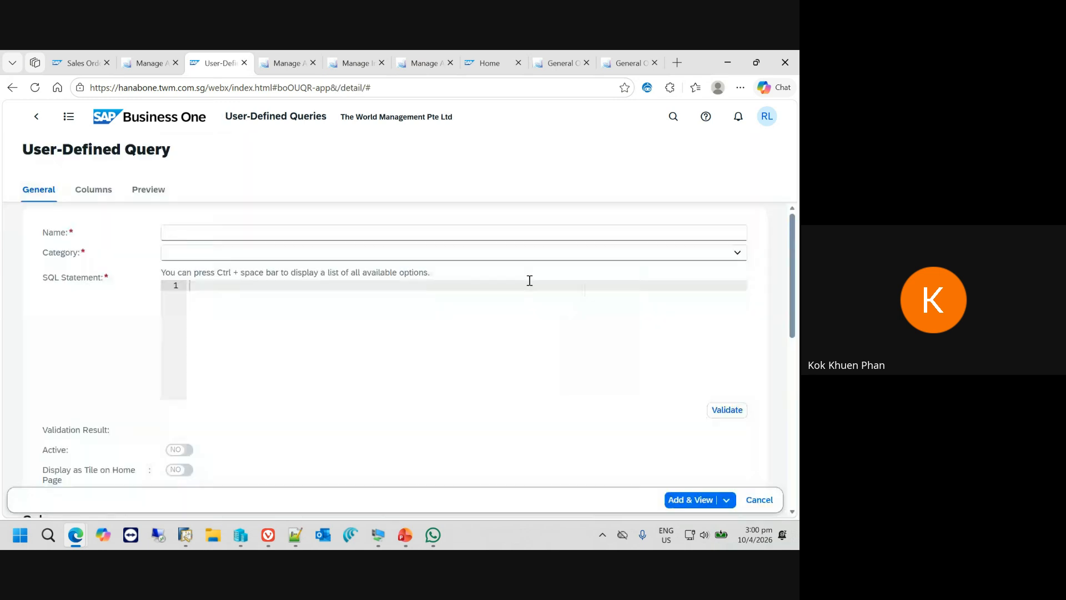
- Name the query "Inventory Total" and assign it to the General category
left_click(183, 231)
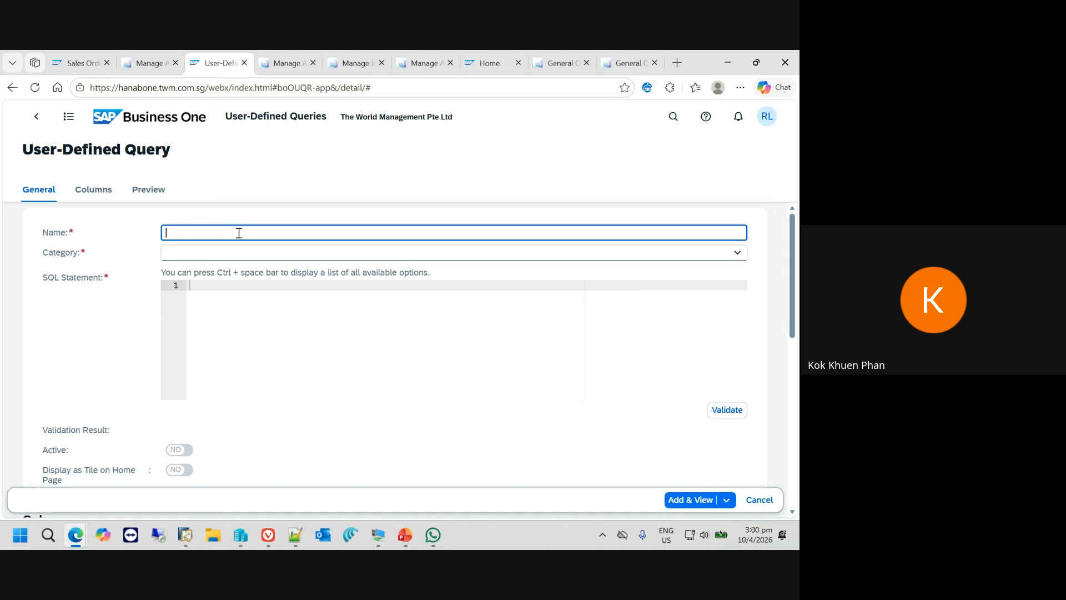
type("Inventory Total")
key("Tab")
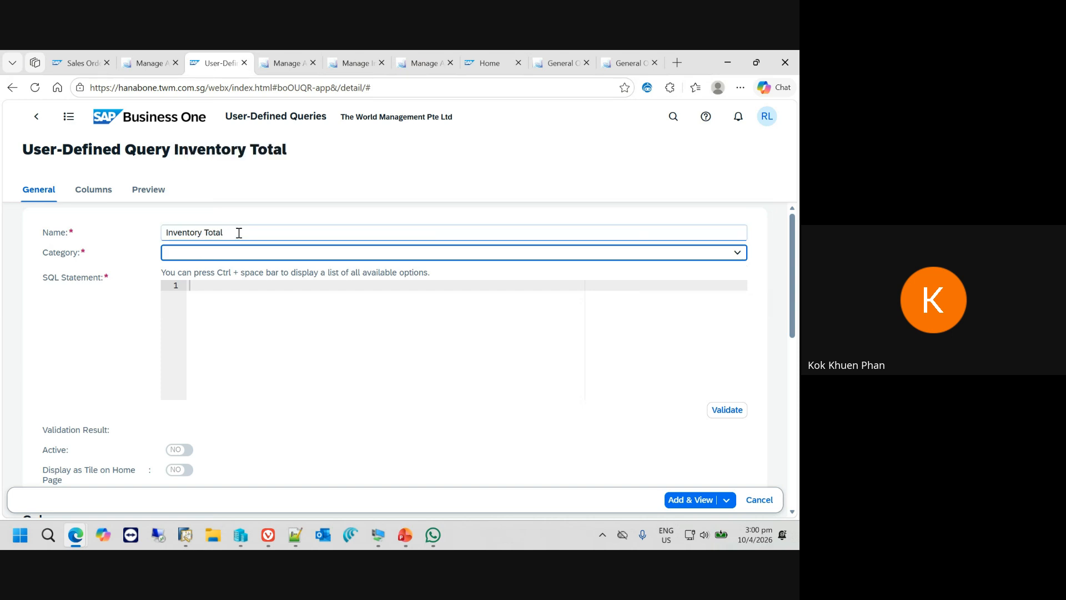
left_click(738, 252)
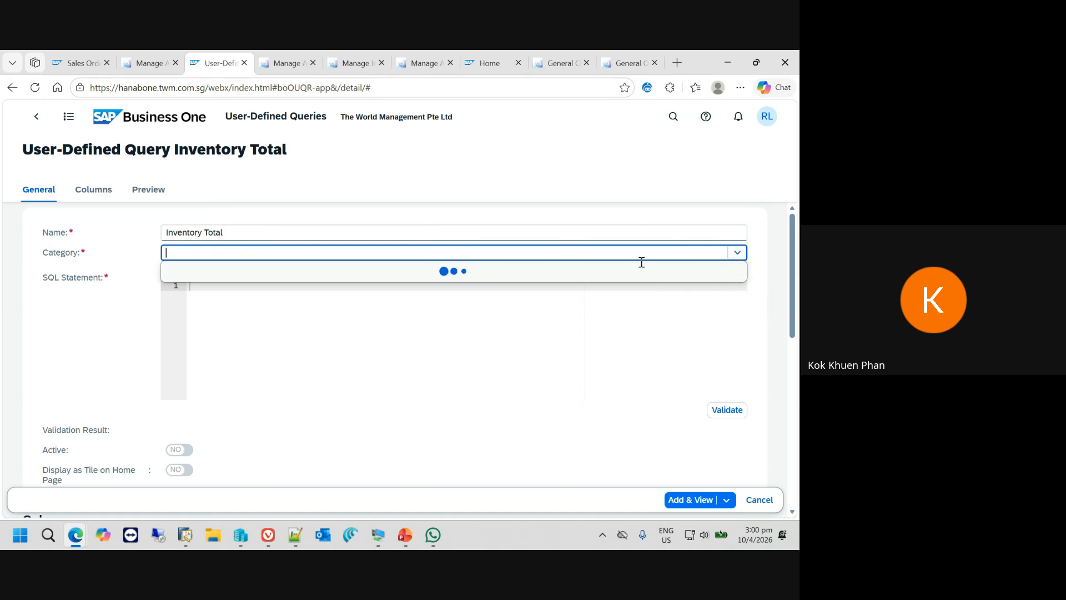
left_click(225, 271)
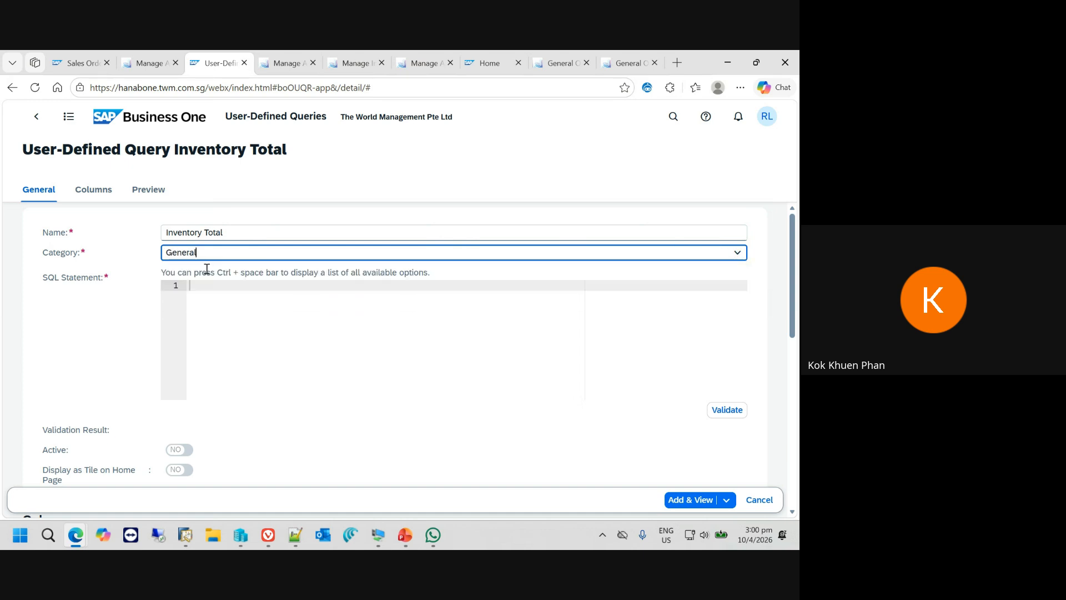
- Examine the list of available SQL keywords suggested for the empty SQL statement
left_click(233, 287)
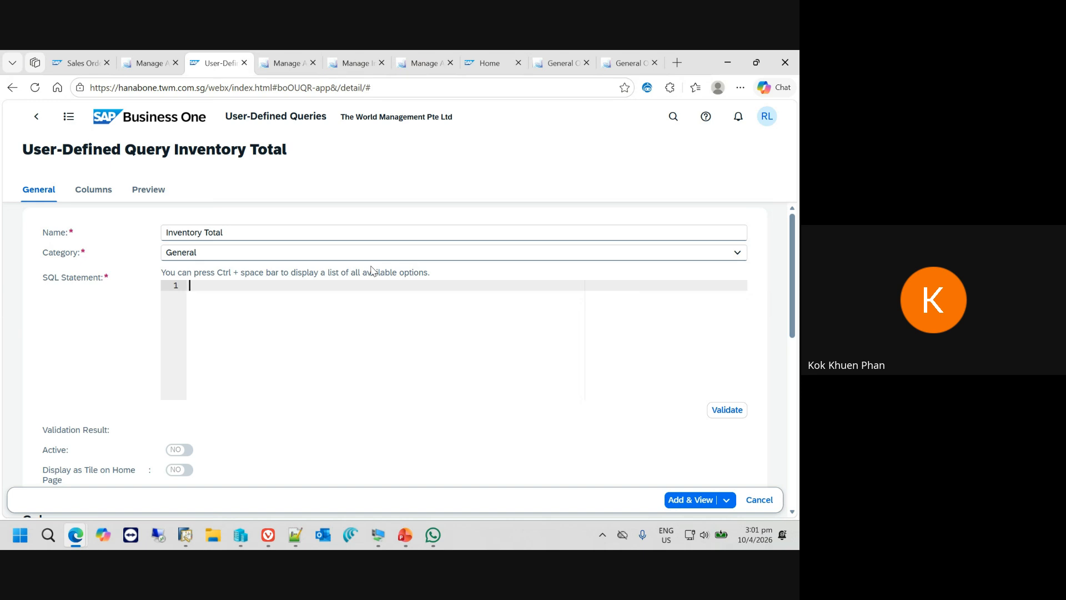
key("ctrl+space")
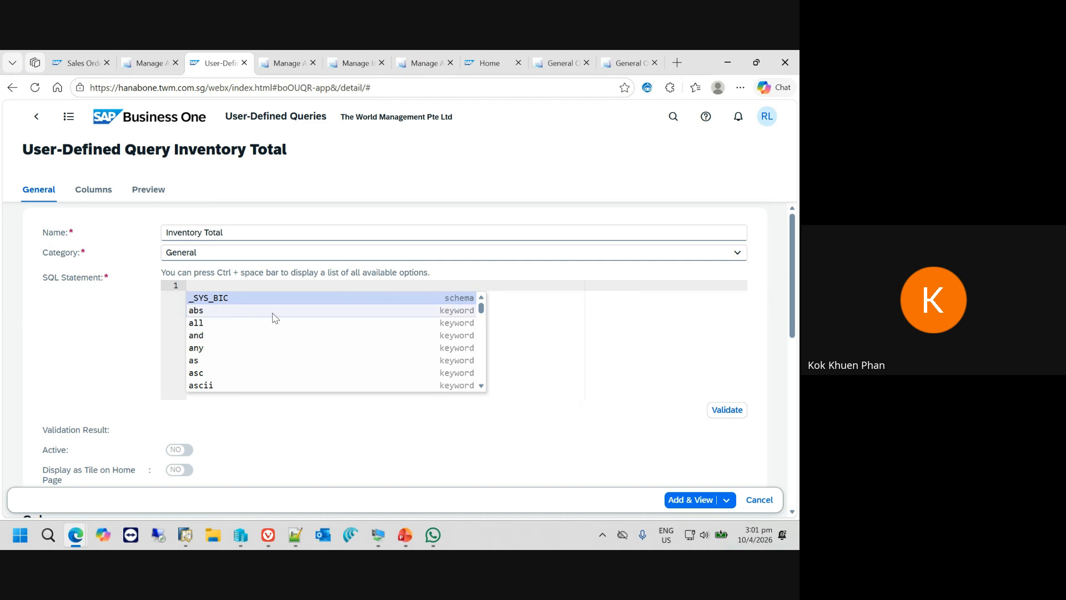
scroll(275, 328, "down", 3)
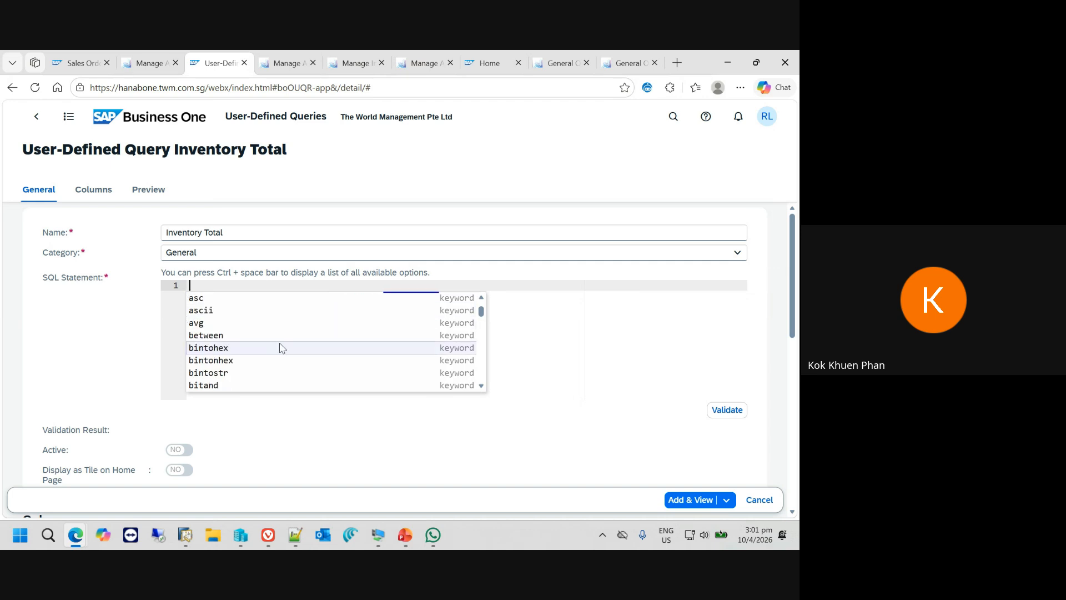
scroll(280, 347, "down", 5)
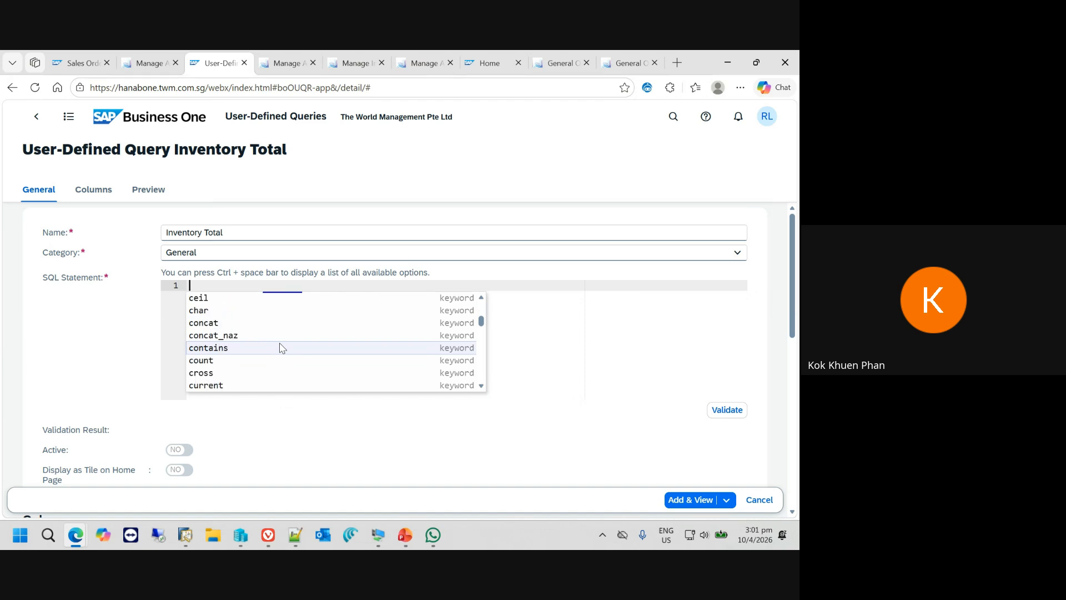
scroll(281, 348, "down", 5)
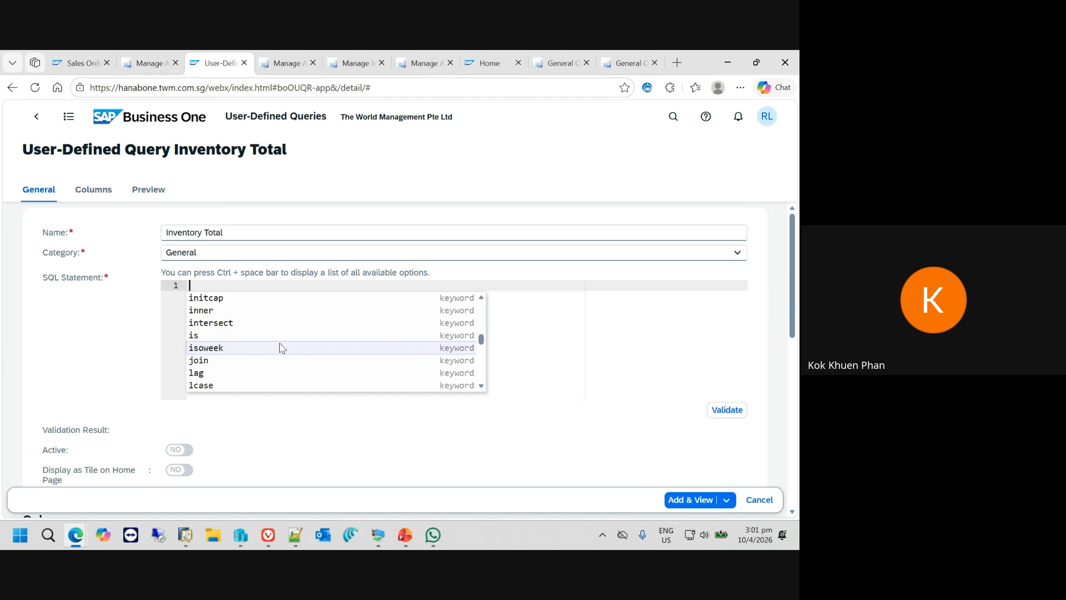
scroll(280, 347, "down", 6)
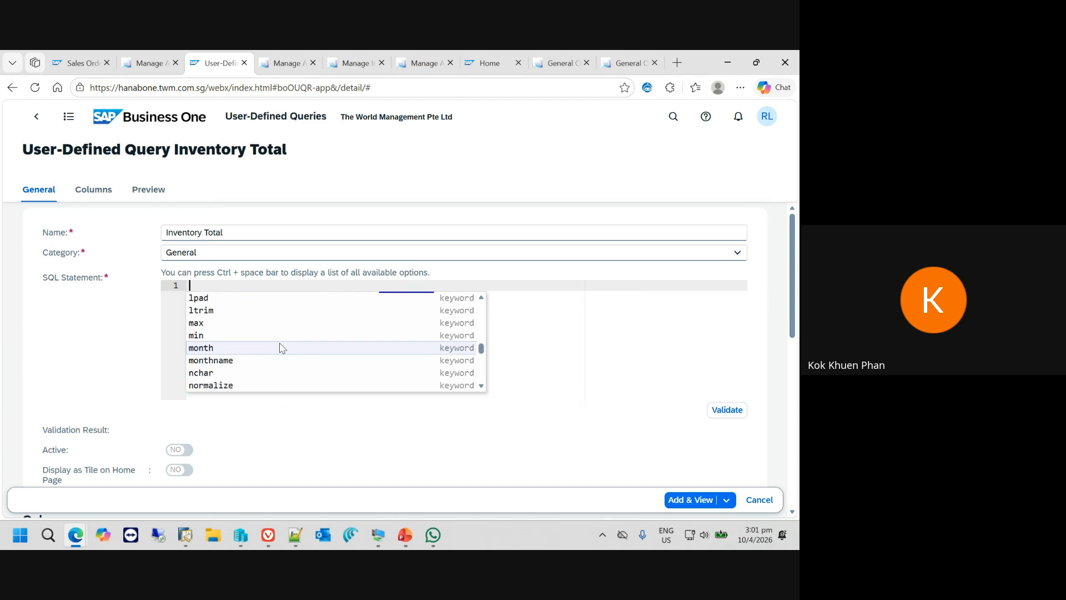
scroll(328, 359, "down", 8)
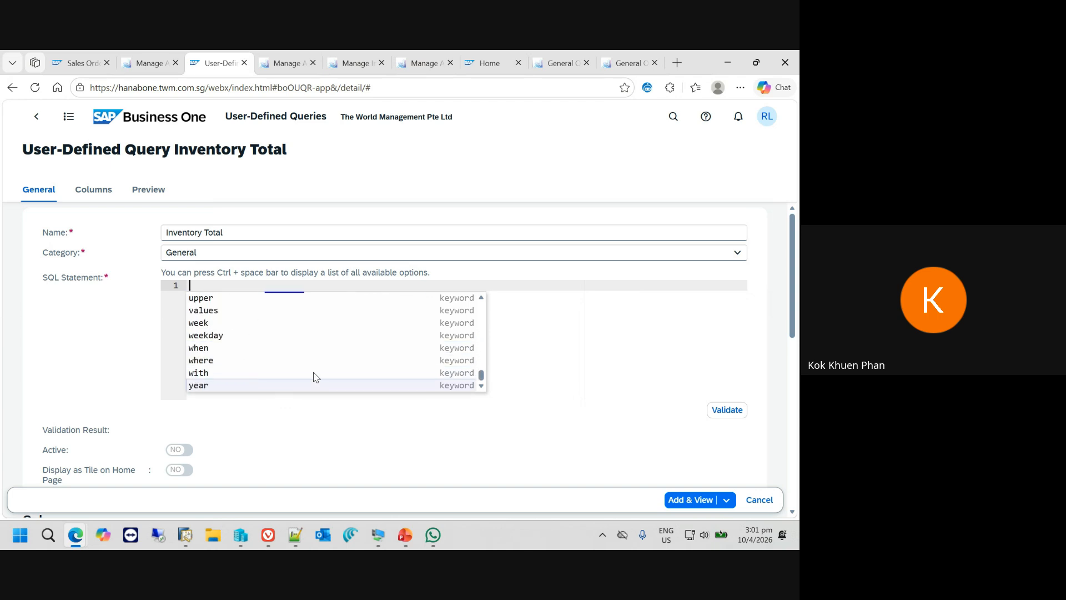
scroll(314, 374, "up", 7)
scroll(315, 375, "up", 3)
- Write "select from" in the SQL statement and pick the OITM - Items table as its source
type("sel")
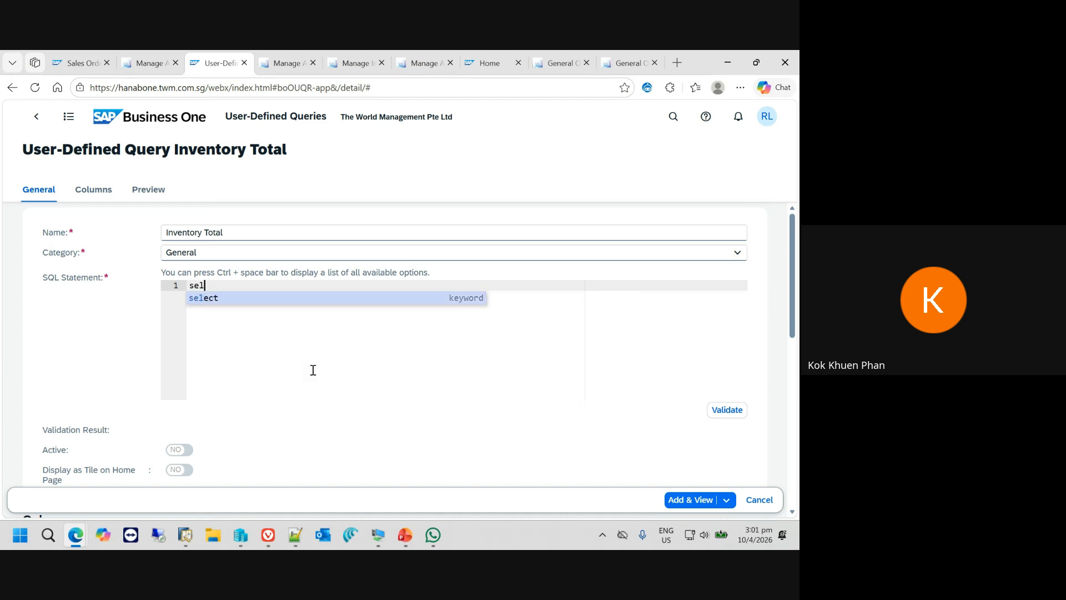
type("ect ")
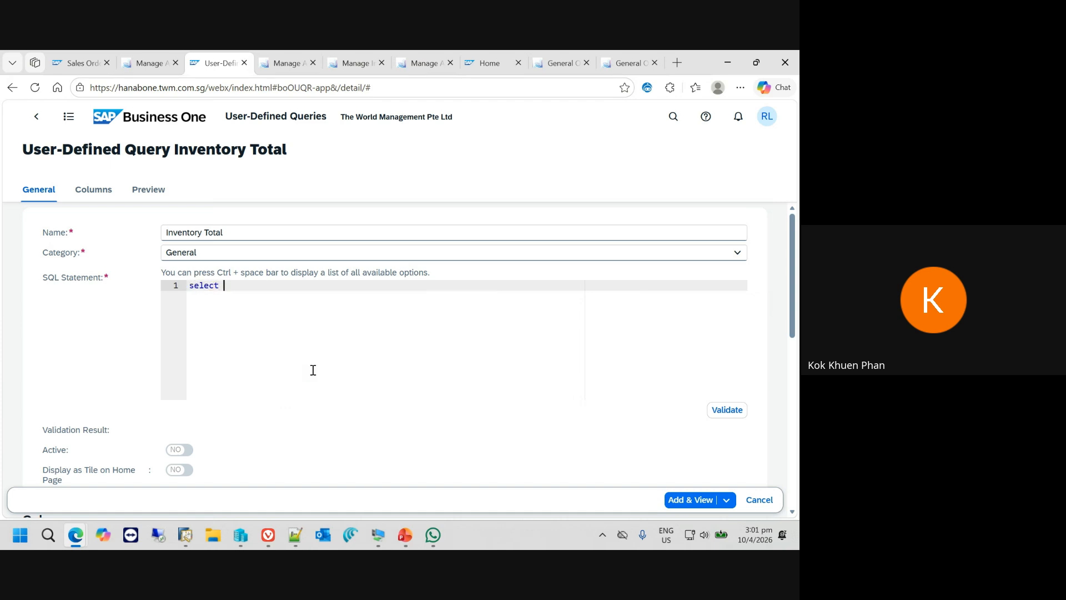
type("from")
key("ctrl+space")
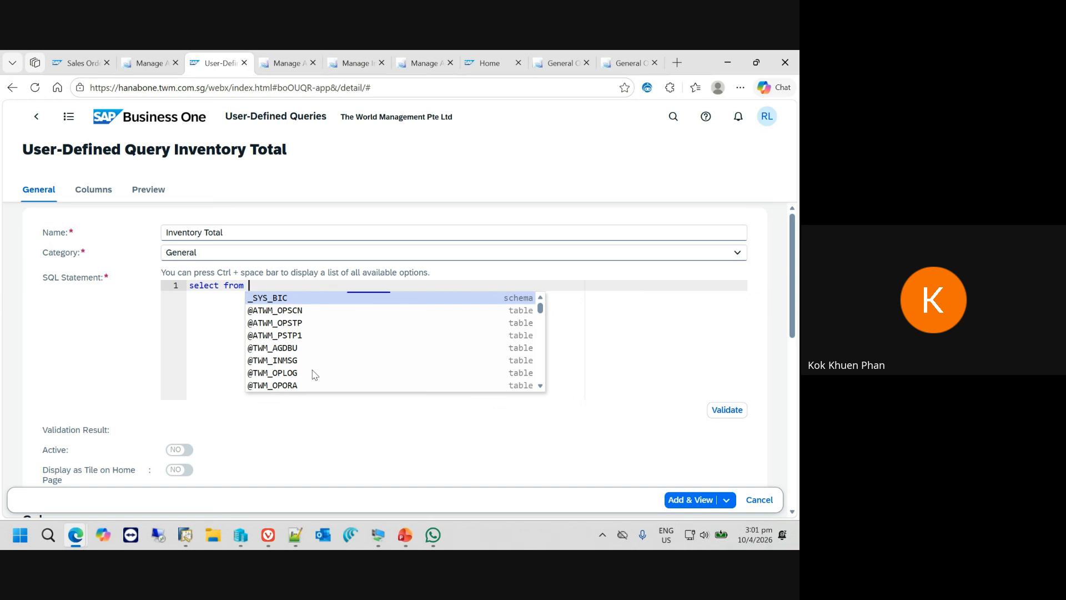
type("item")
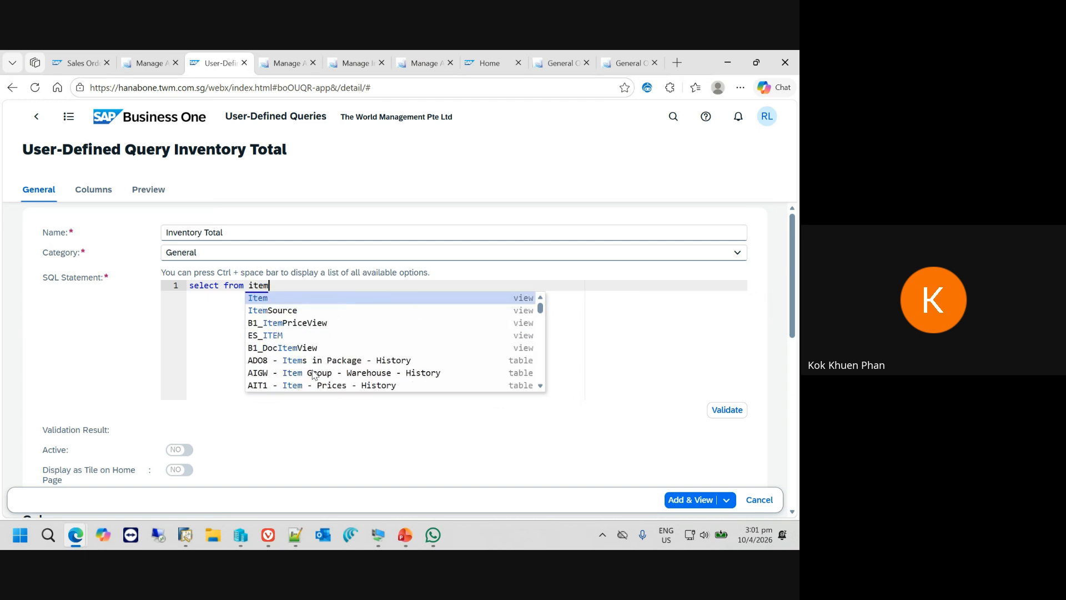
type("s")
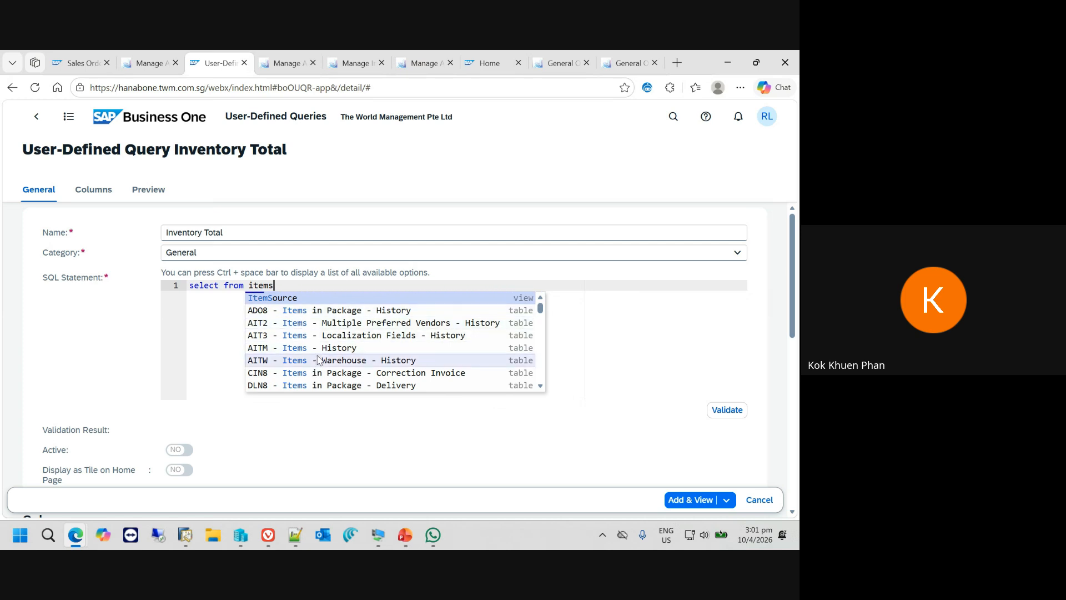
scroll(320, 356, "down", 2)
scroll(320, 358, "down", 1)
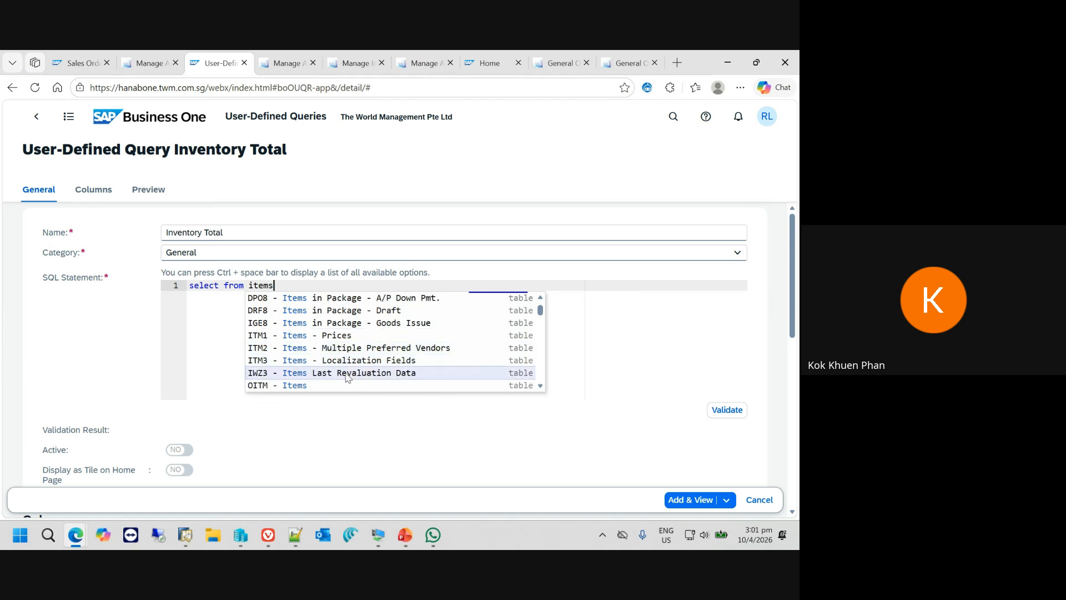
left_click(319, 387)
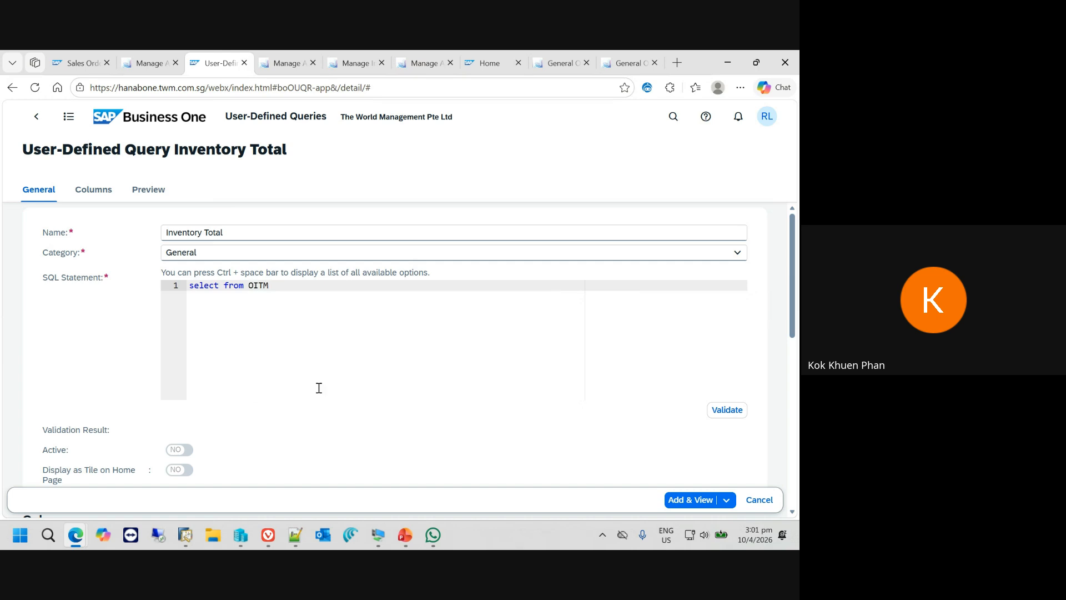
- Insert the ItemCode field between "select" and "from" and enclose it in double quotes
left_click(225, 286)
key("ctrl+space")
type("OITM")
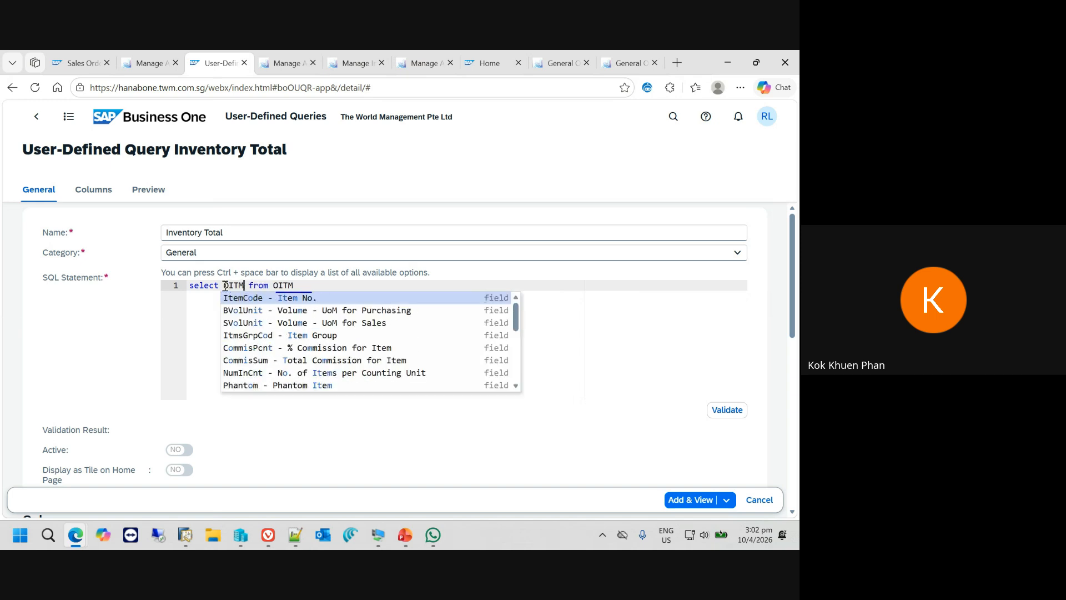
type(".")
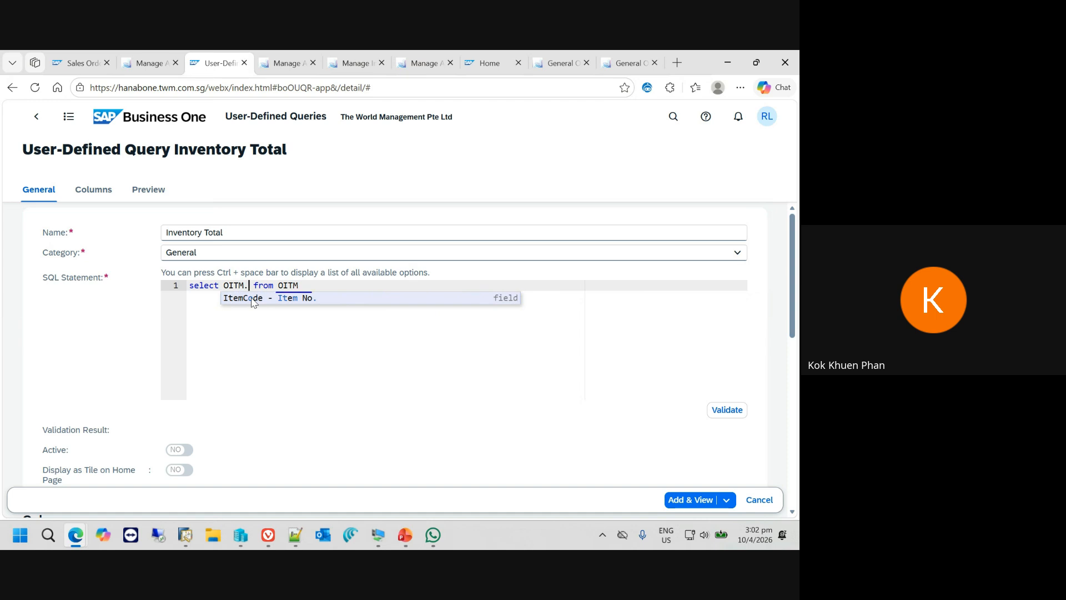
left_click(252, 300)
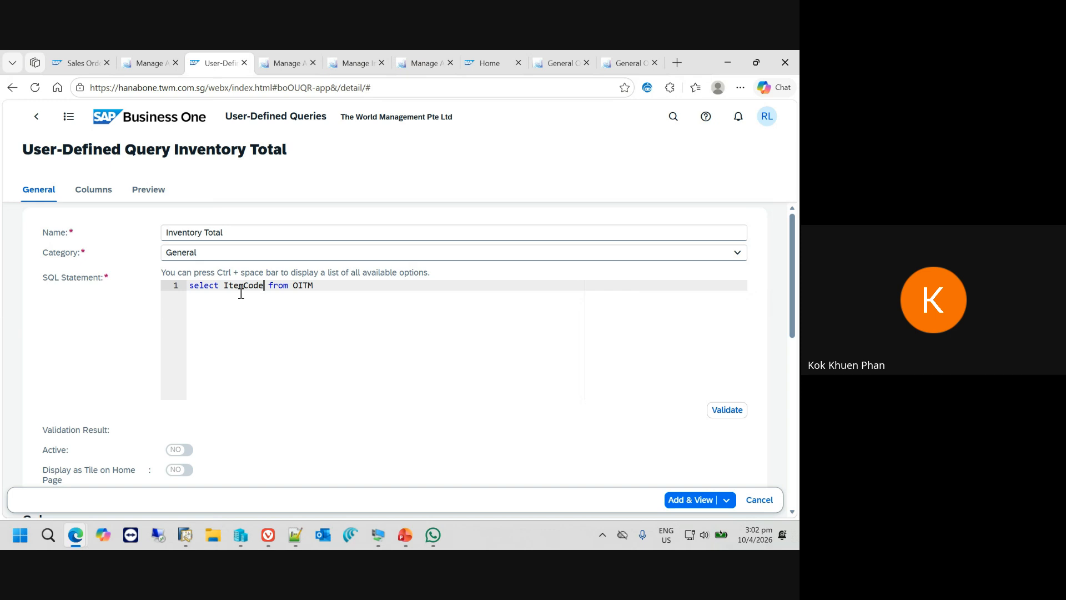
type("\"")
type("\",")
- Add the ItemName field in double quotes after "ItemCode" and start a third quoted field behind a comma
key("ctrl+space")
type("item")
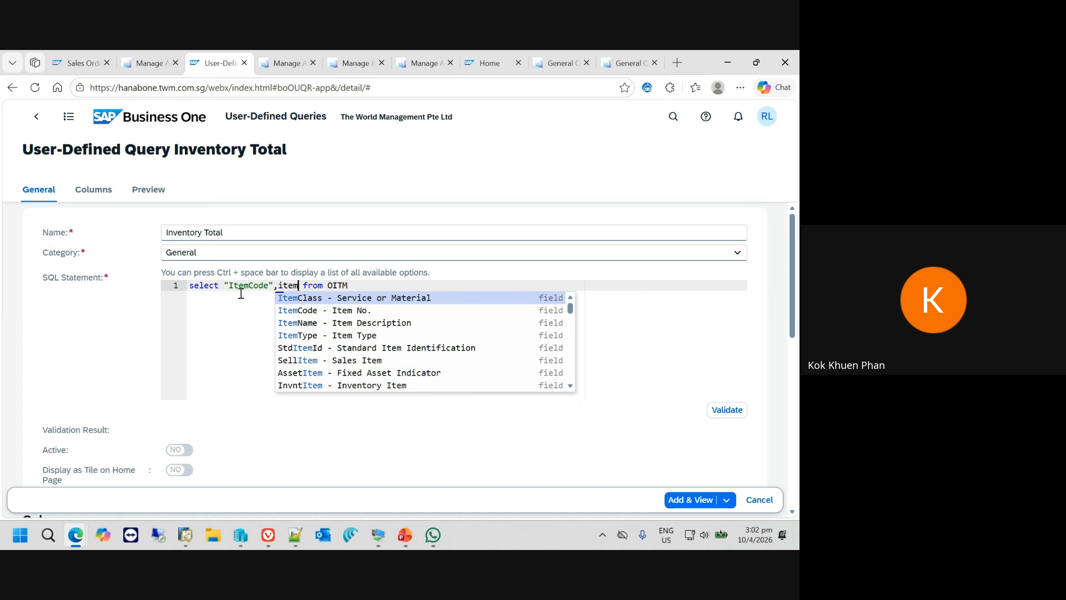
key("Down")
key("Down")
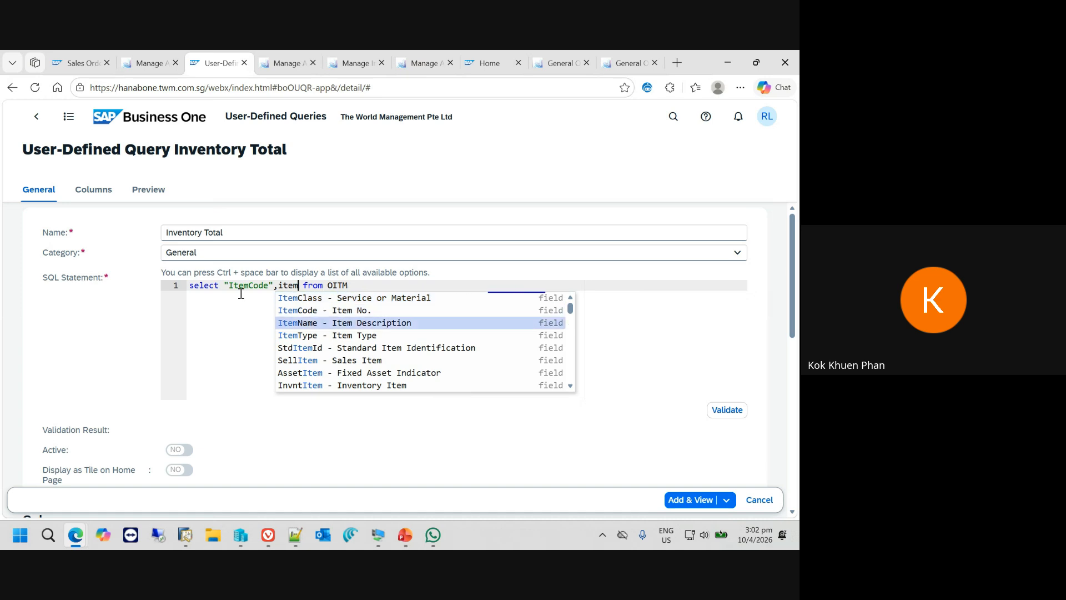
key("Return")
type("\"")
key("Left")
key("Left")
key("Left")
key("Left")
key("Left")
key("Left")
key("Left")
key("Left")
key("Left")
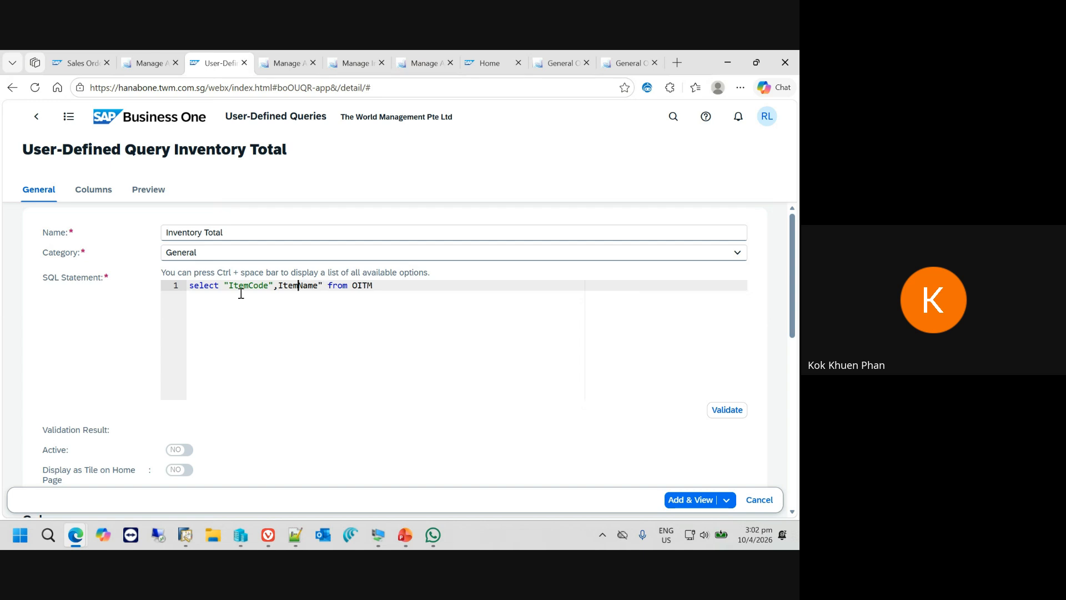
type("\"")
key("Right")
key("Right")
key("Right")
key("Right")
key("Right")
key("Right")
key("Right")
key("Right")
key("Right")
type(",\"")
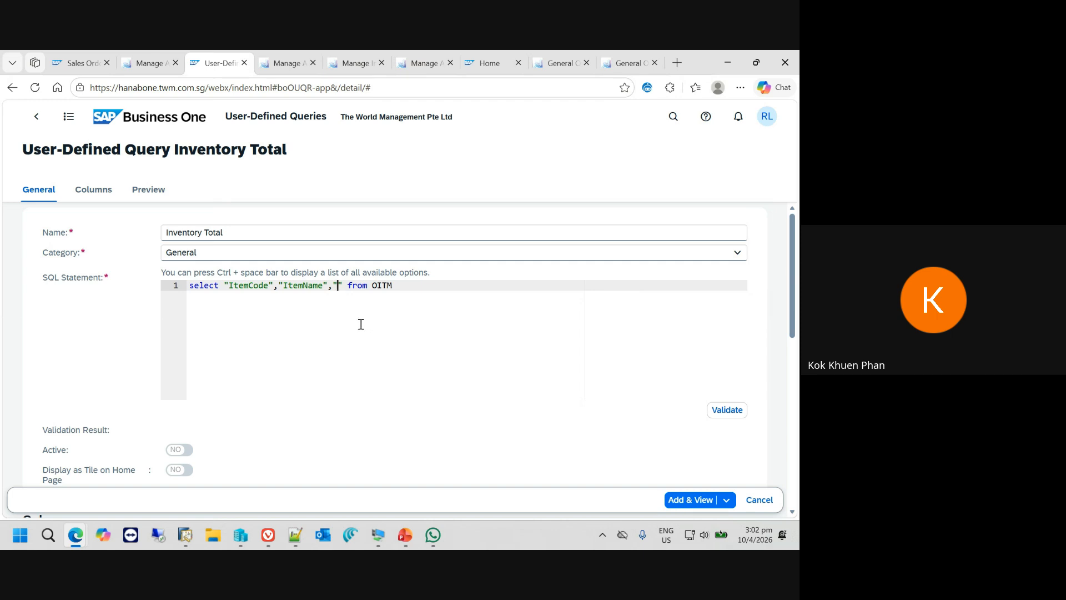
- Try to find a stock quantity field with "quantity on" and clear that text from the statement
key("ctrl+space")
type("quanti")
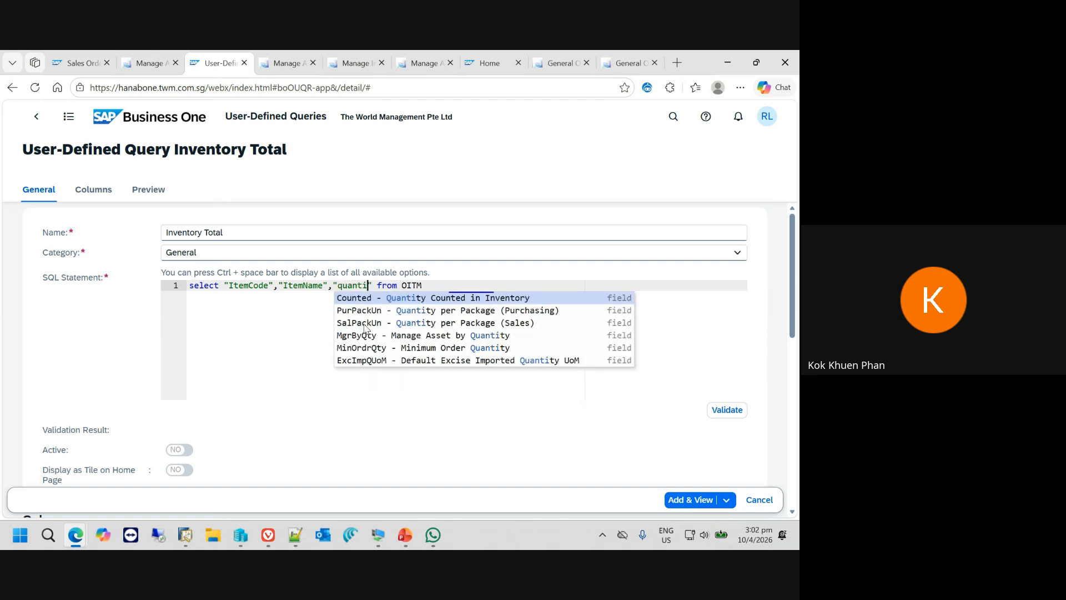
key("BackSpace")
type("ity on")
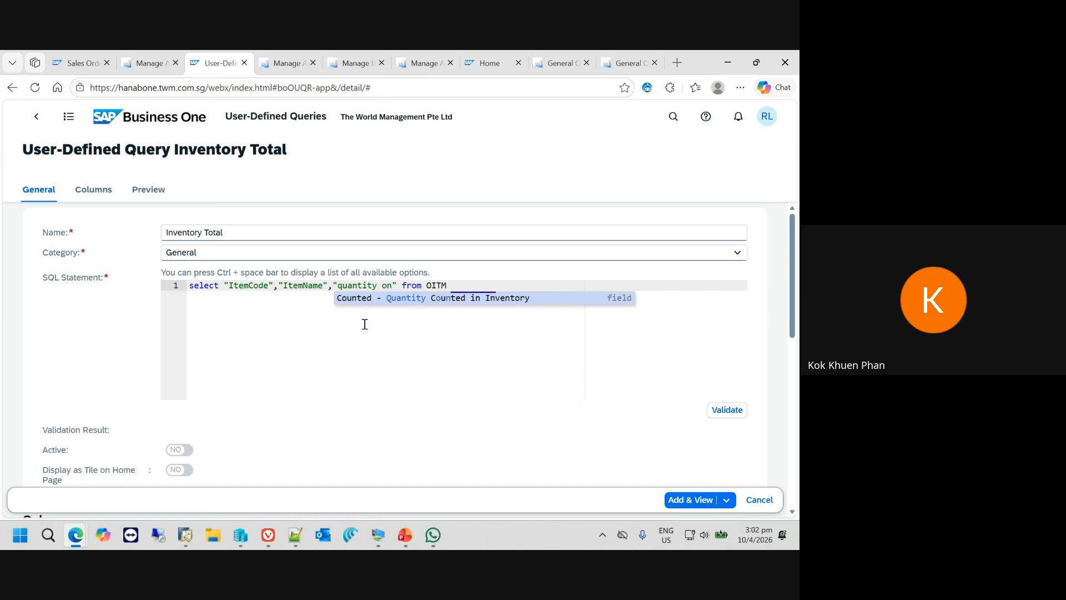
key("BackSpace")
key("BackSpace")
key("BackSpace")
key("BackSpace")
key("BackSpace")
key("BackSpace")
key("BackSpace")
key("BackSpace")
key("BackSpace")
key("BackSpace")
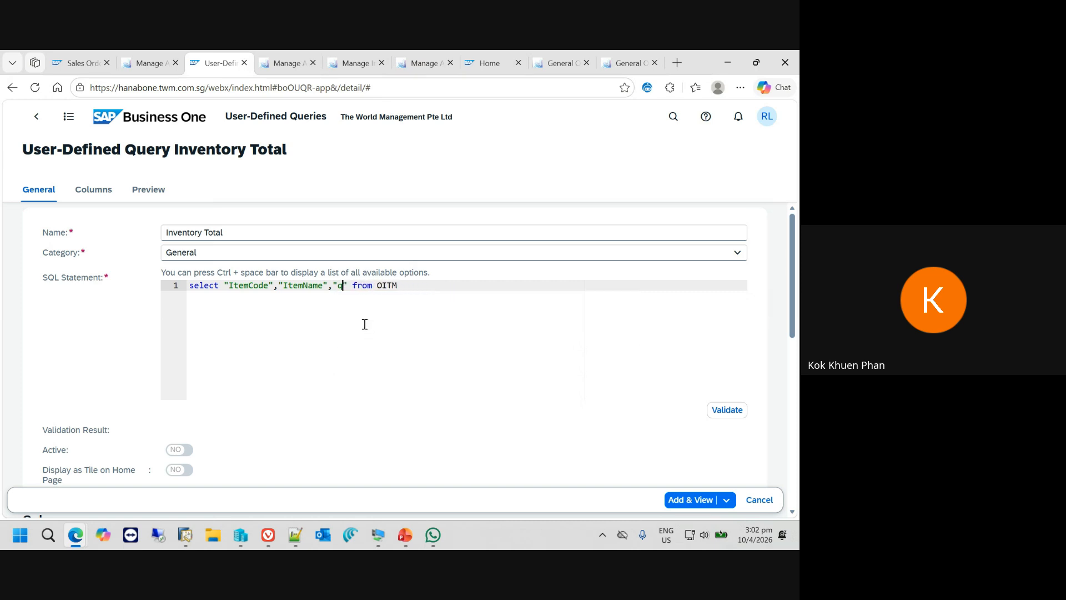
key("BackSpace")
- Try to find the stock quantity field for the third quoted column with "on ha"
type("on")
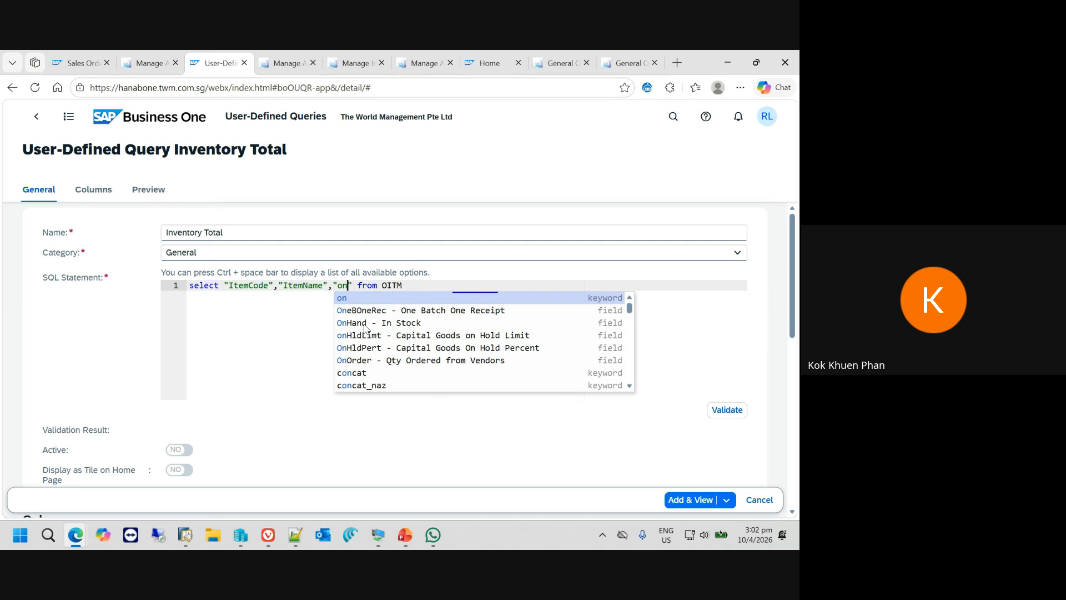
type(" ha")
key("BackSpace")
key("BackSpace")
key("BackSpace")
key("BackSpace")
key("BackSpace")
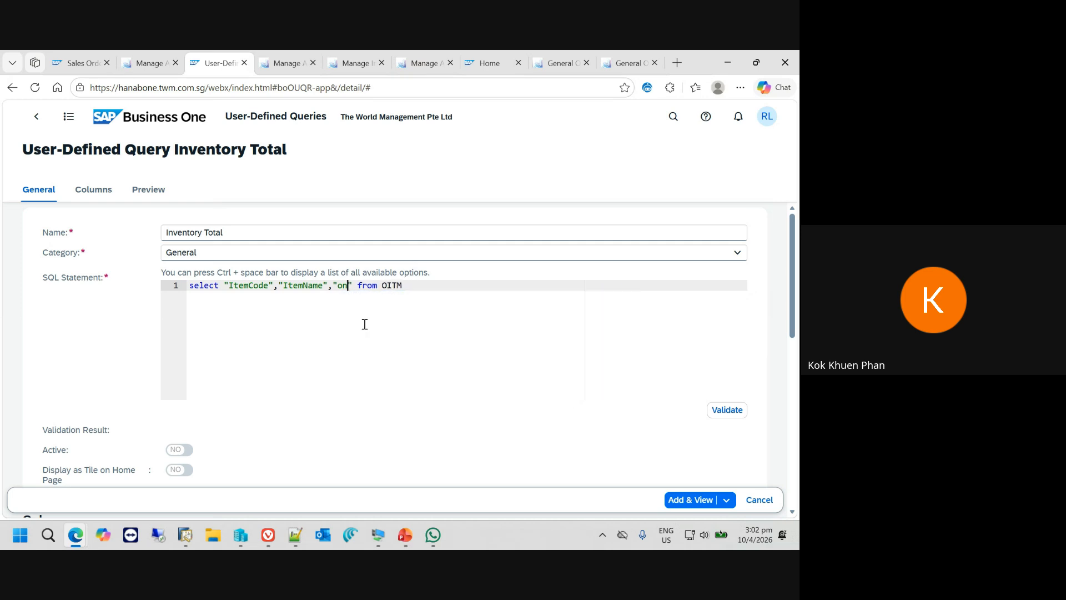
- Try to find the stock quantity field among the suggestions for "inventory" and clear that text from the statement
type("inventor")
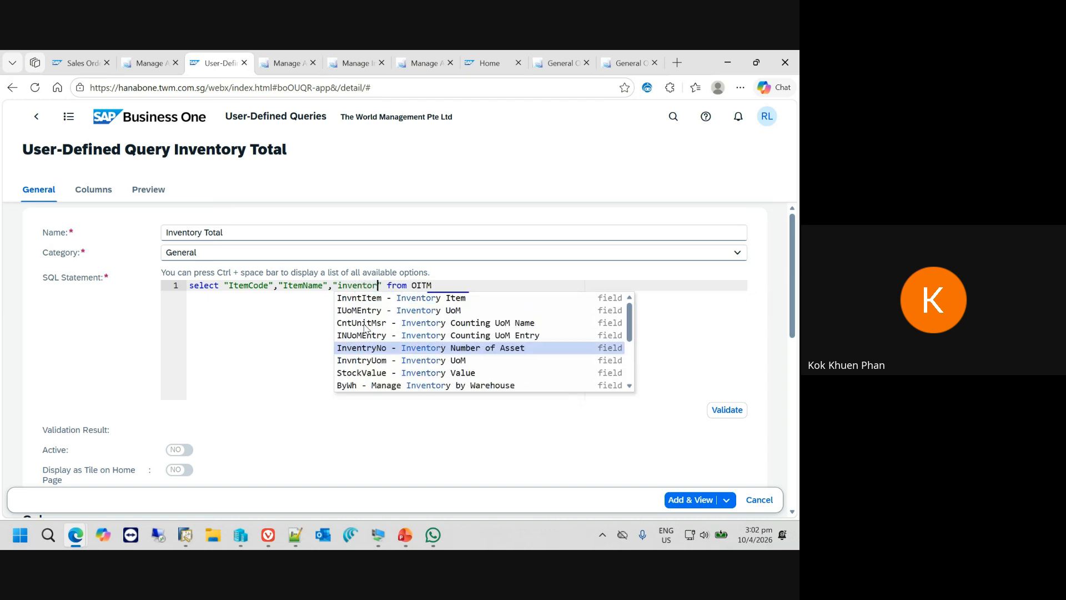
type("y")
scroll(469, 361, "down", 1)
scroll(469, 359, "down", 2)
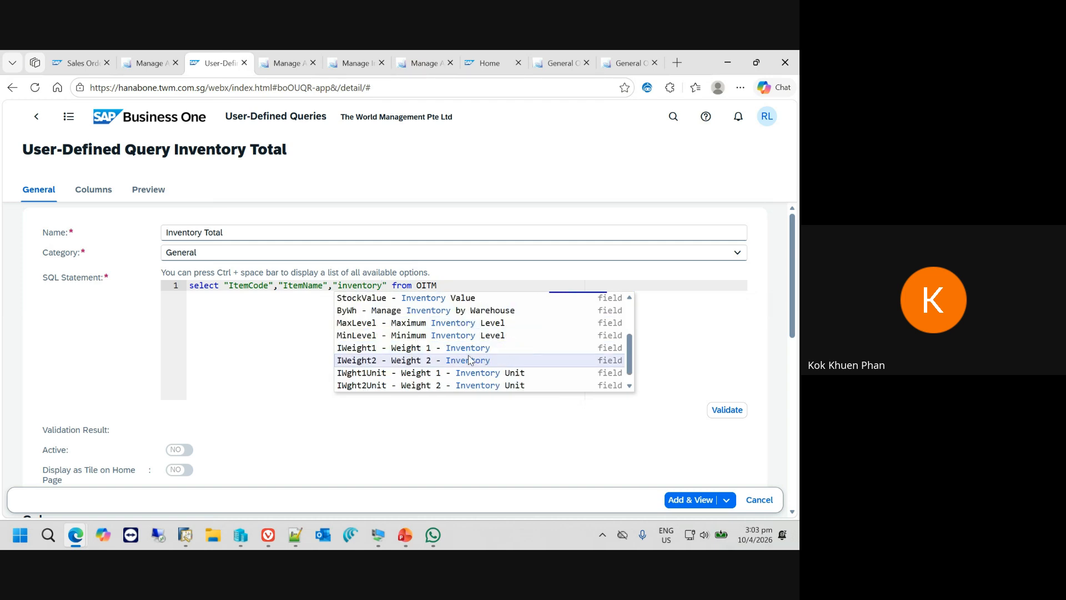
key("BackSpace")
key("BackSpace")
key("BackSpace")
key("BackSpace")
key("BackSpace")
key("BackSpace")
key("BackSpace")
key("BackSpace")
key("BackSpace")
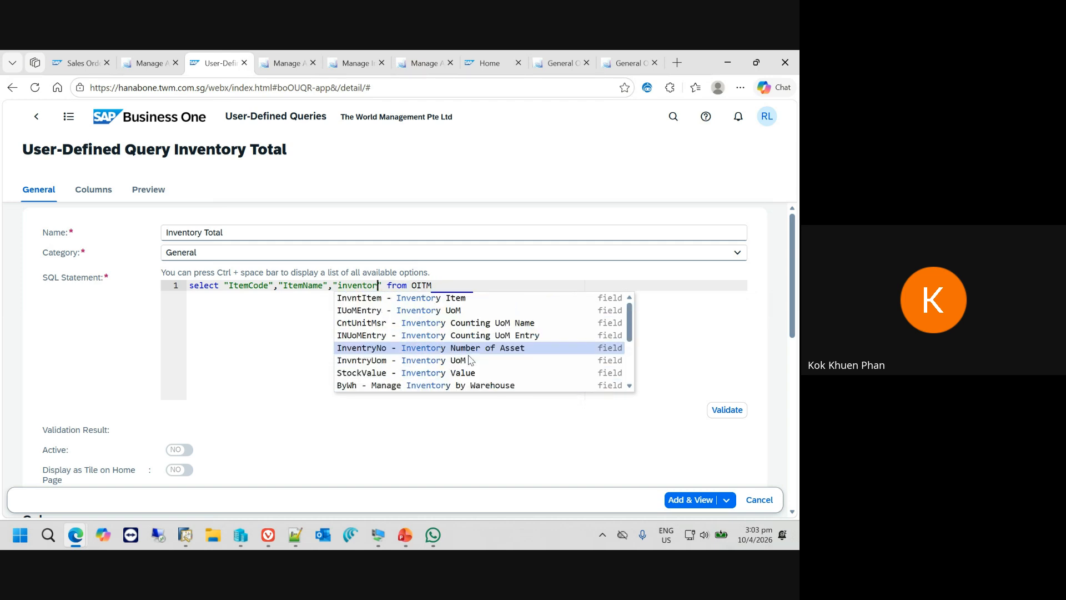
- Try to find the stock quantity field with "onhan" and clear that text from the third quoted column
type("onhan")
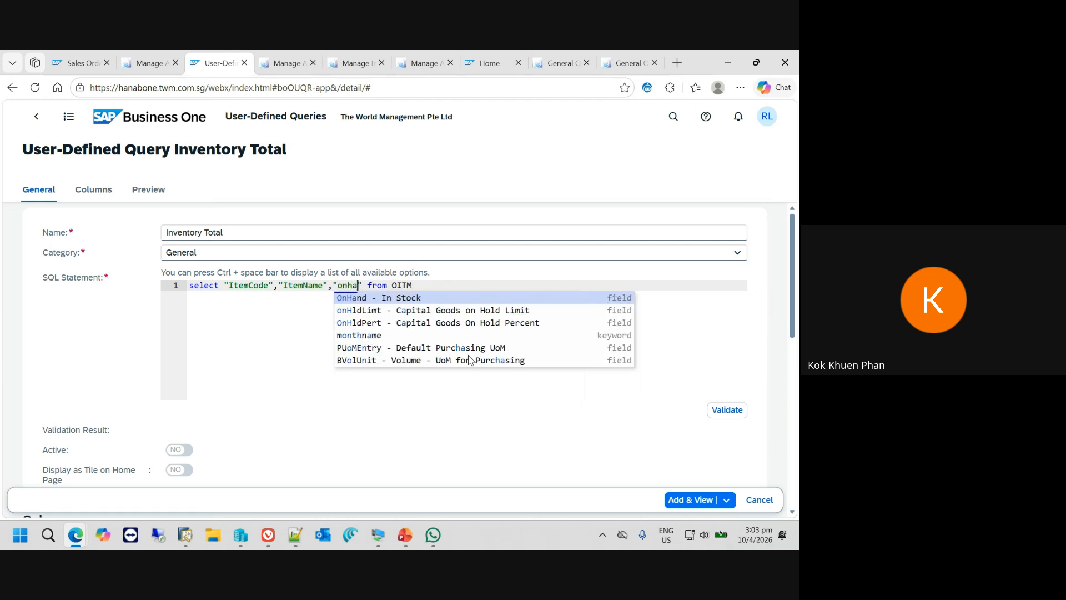
key("BackSpace")
key("BackSpace")
key("BackSpace")
key("BackSpace")
key("BackSpace")
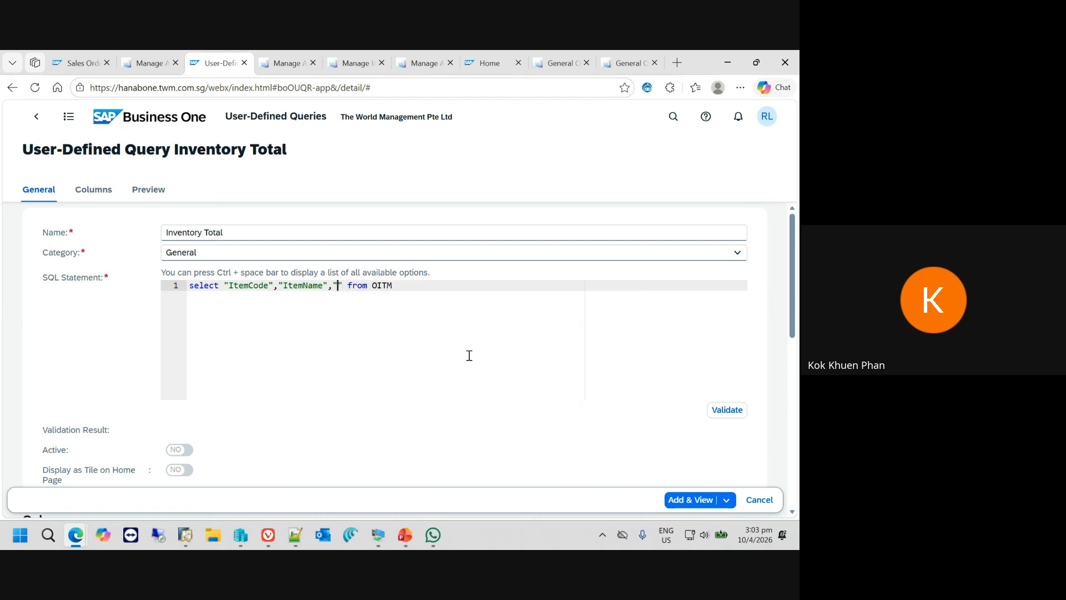
- Search for "in stock", insert the OnHand - In Stock field as the third quoted column, and validate the SQL statement
type("in stock")
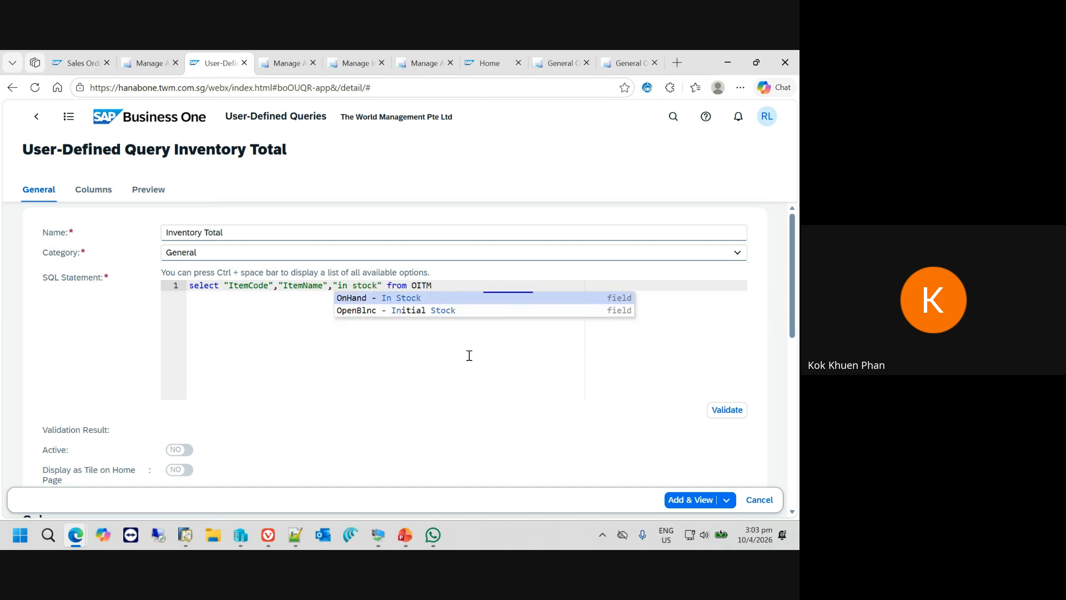
left_click(405, 302)
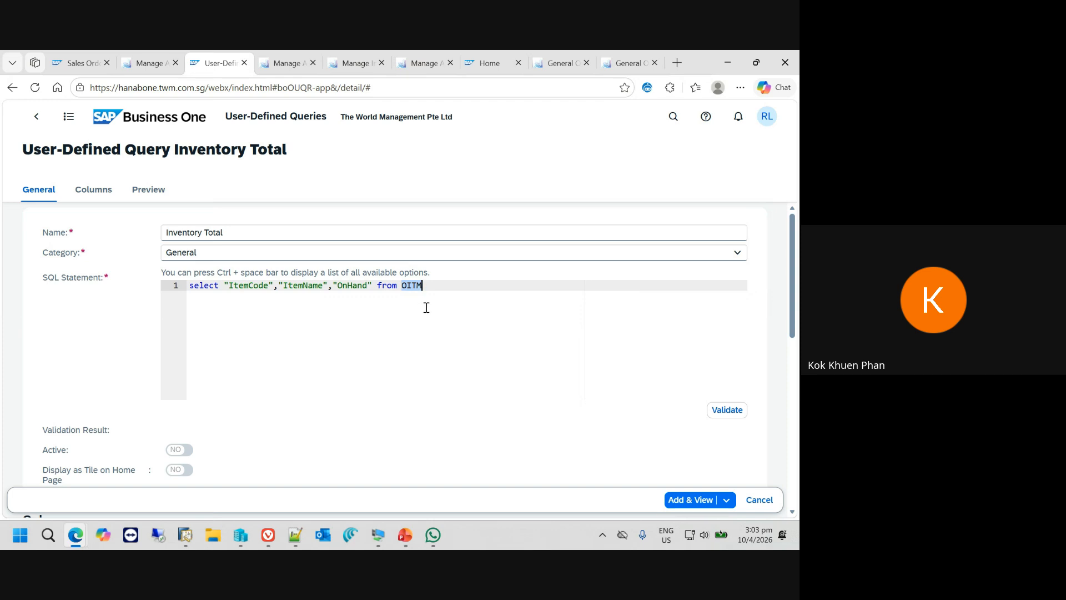
triple_click(442, 285)
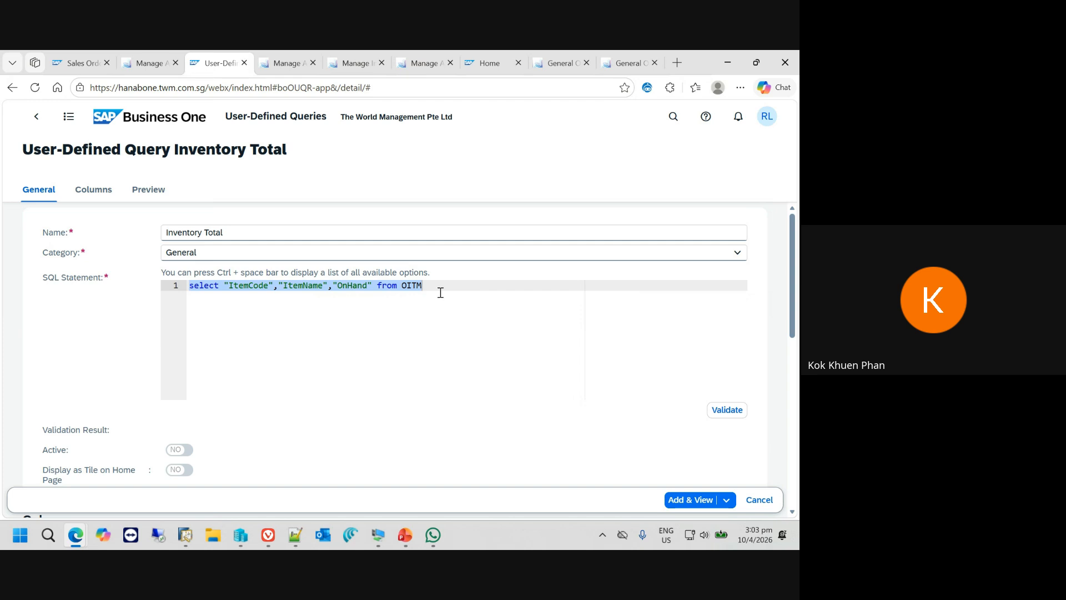
left_click(724, 411)
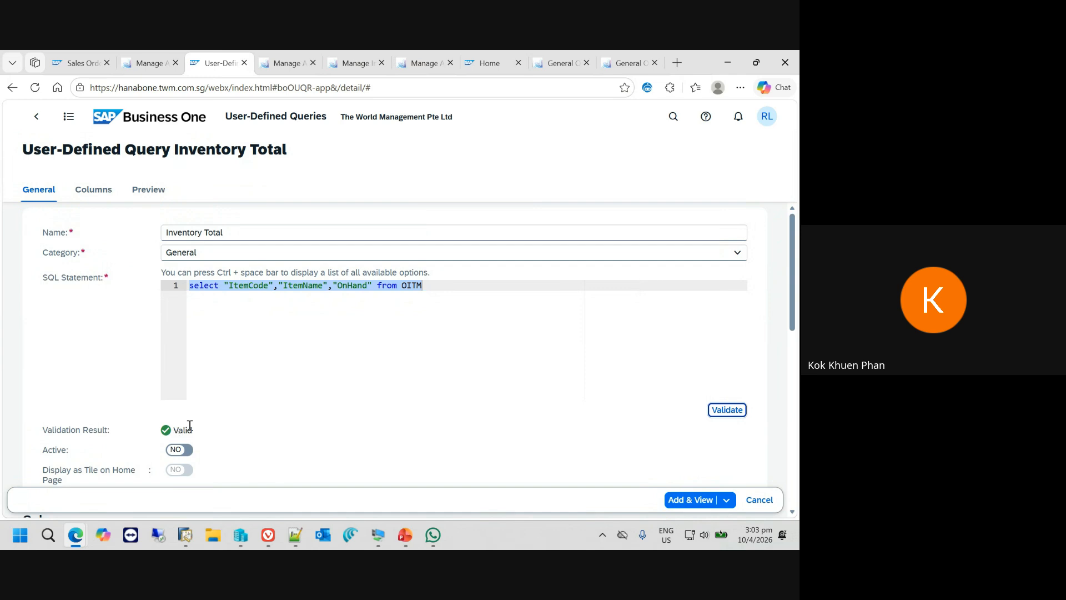
- Link the query's ItemCode column to the OITM - Items object
scroll(192, 425, "down", 4)
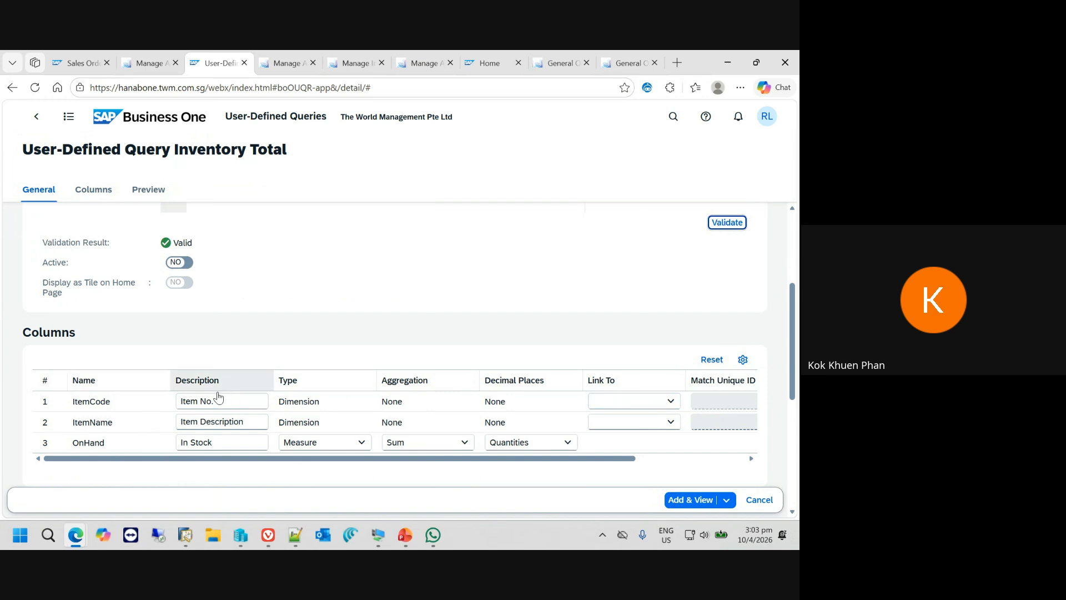
left_click(671, 401)
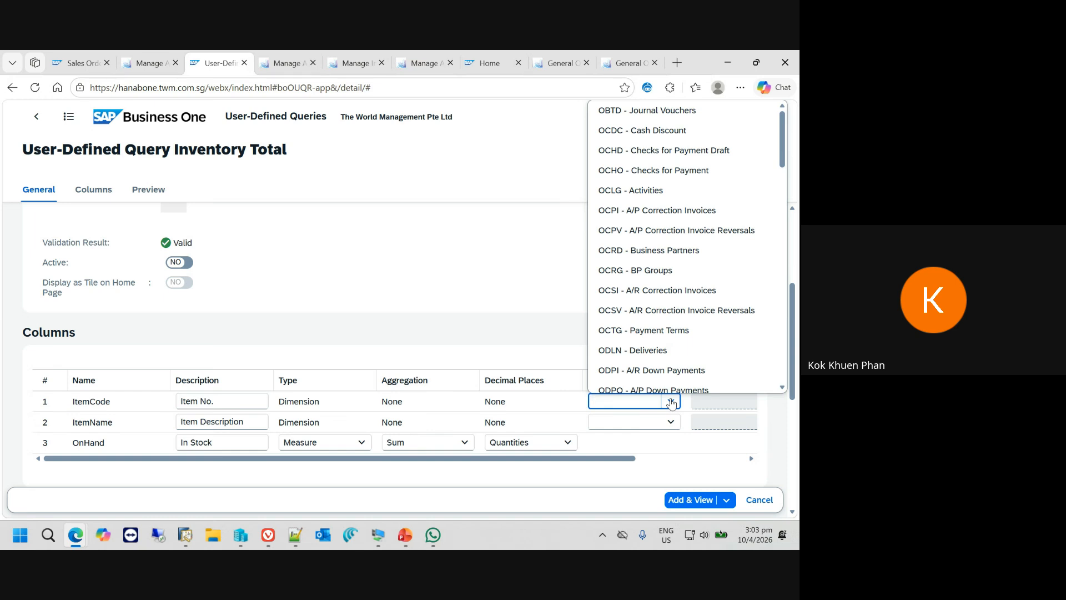
type("OIT")
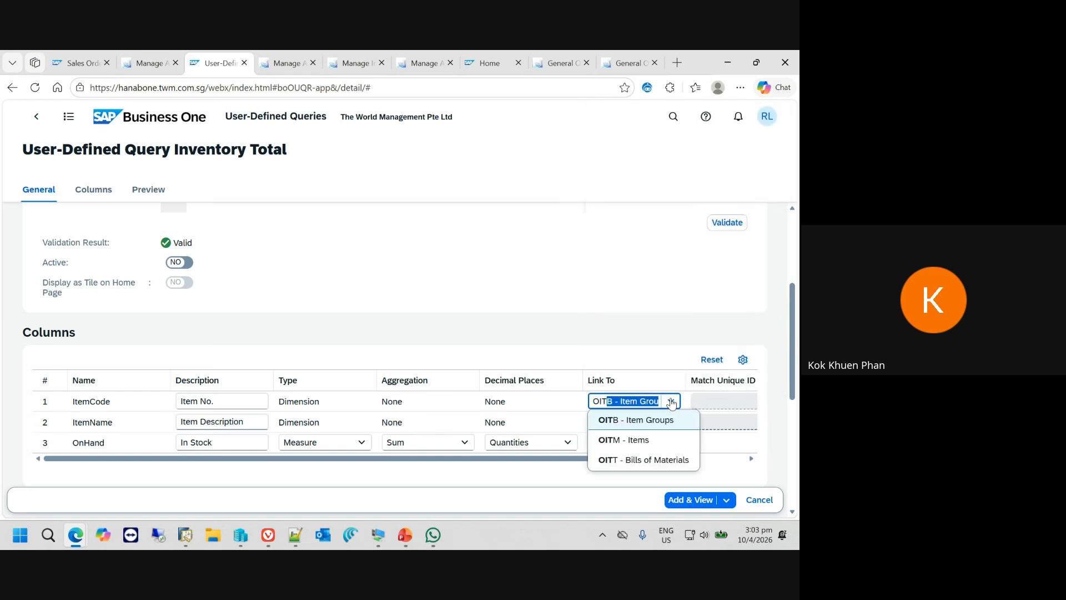
left_click(652, 441)
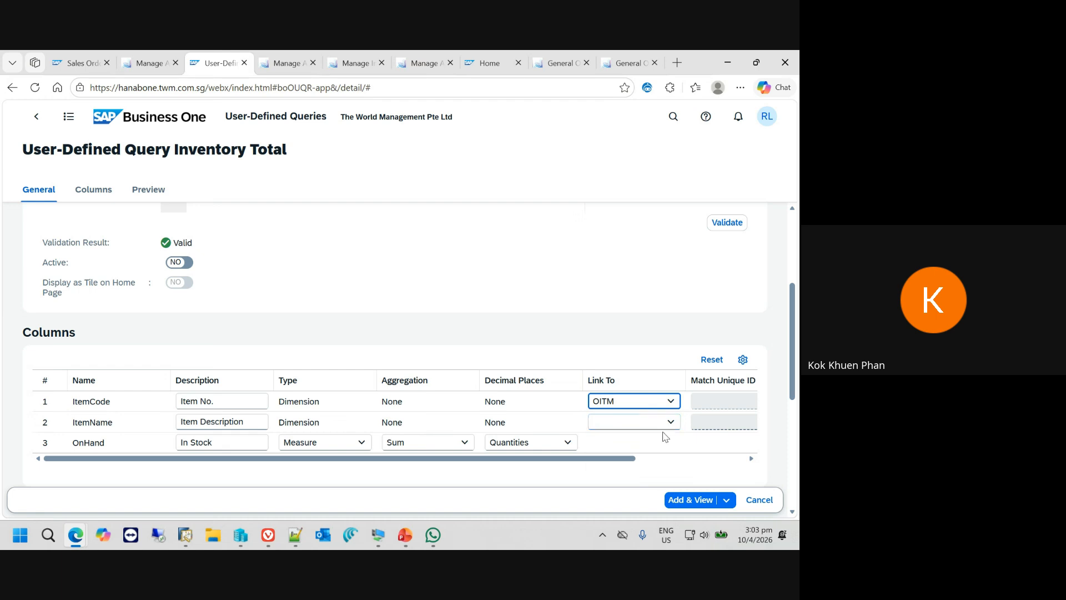
- Preview the top 1000 rows of the query and save it with Add & View
scroll(666, 430, "down", 2)
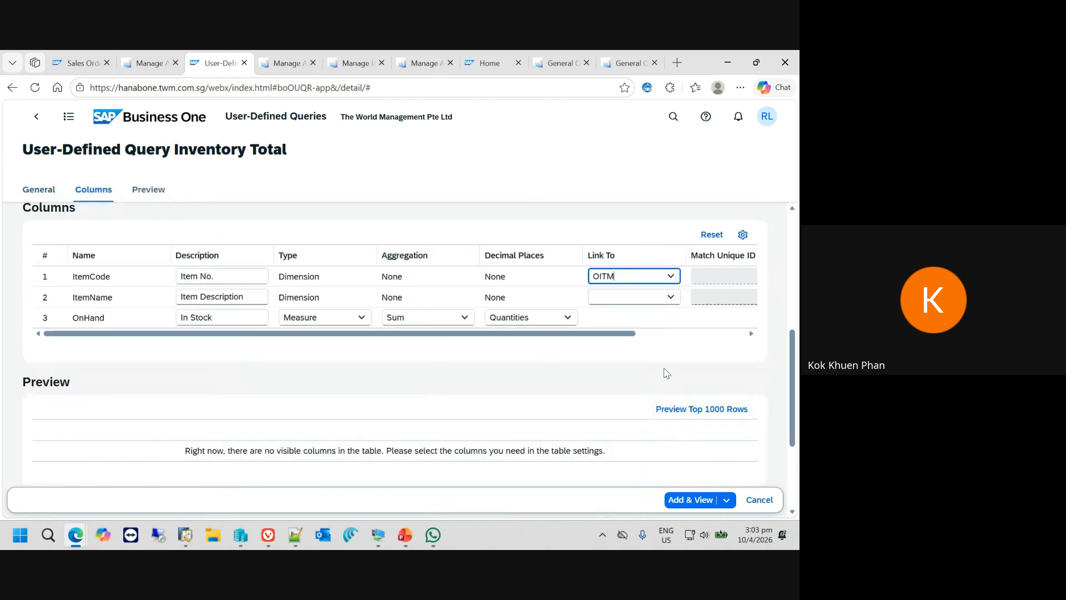
left_click(681, 412)
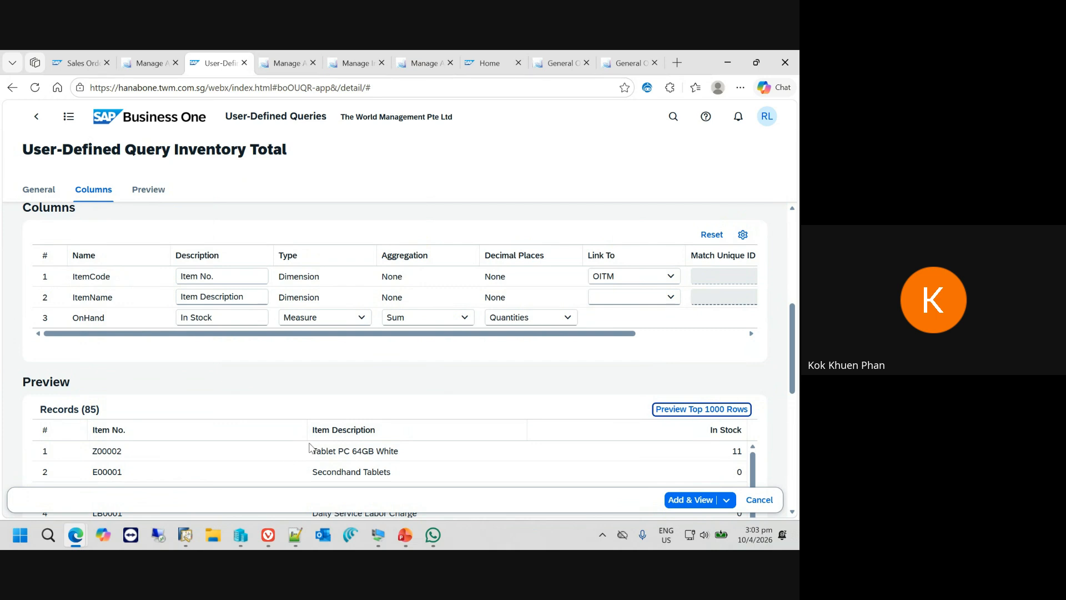
left_click(717, 501)
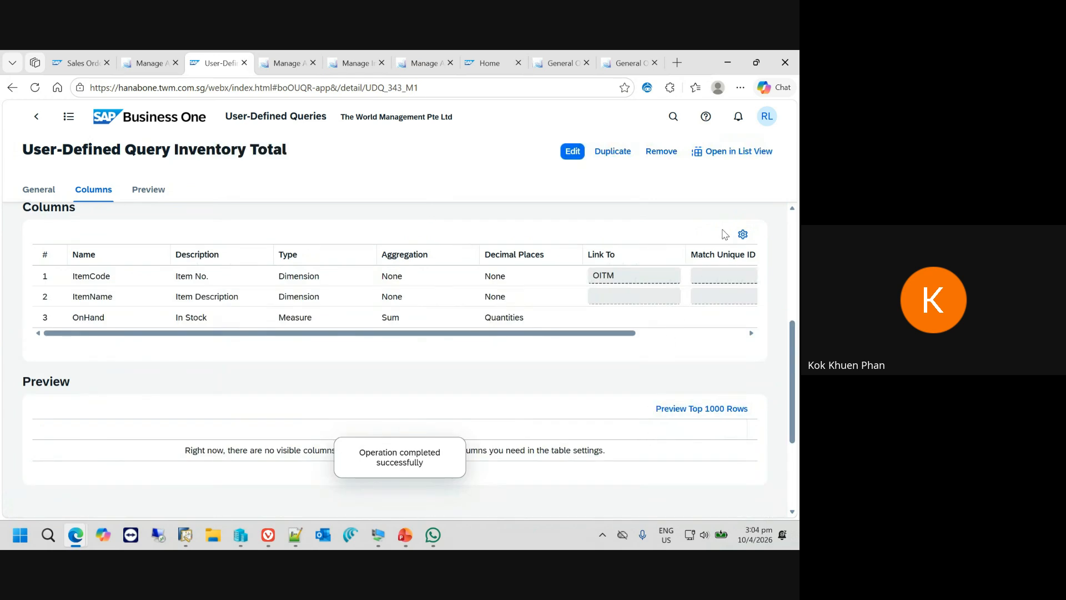
- Open the Inventory Total query in list view and look at the linked item details of Z00002
left_click(739, 156)
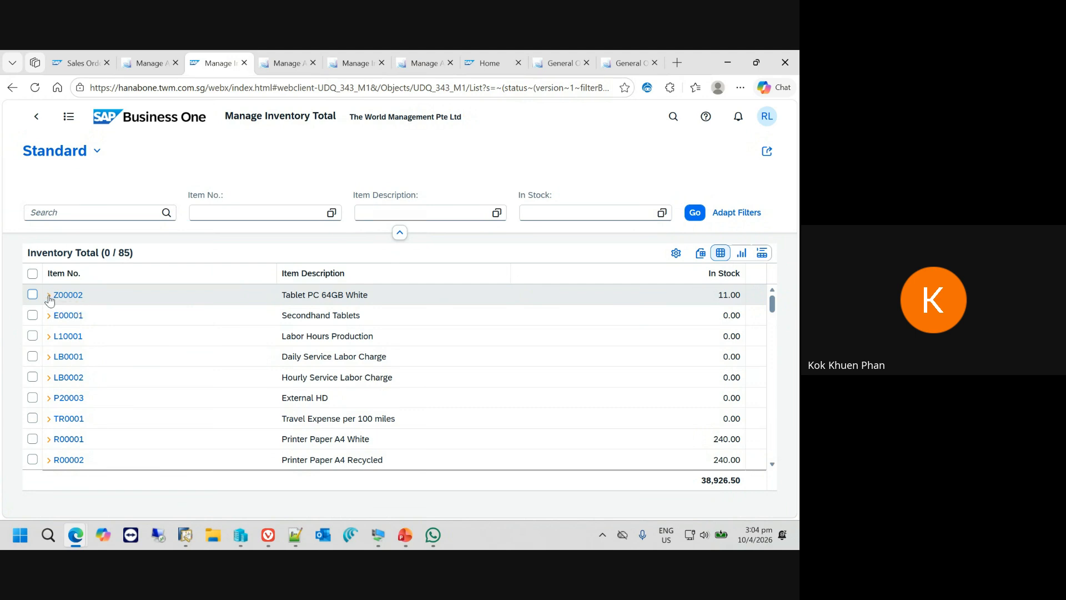
left_click(68, 296)
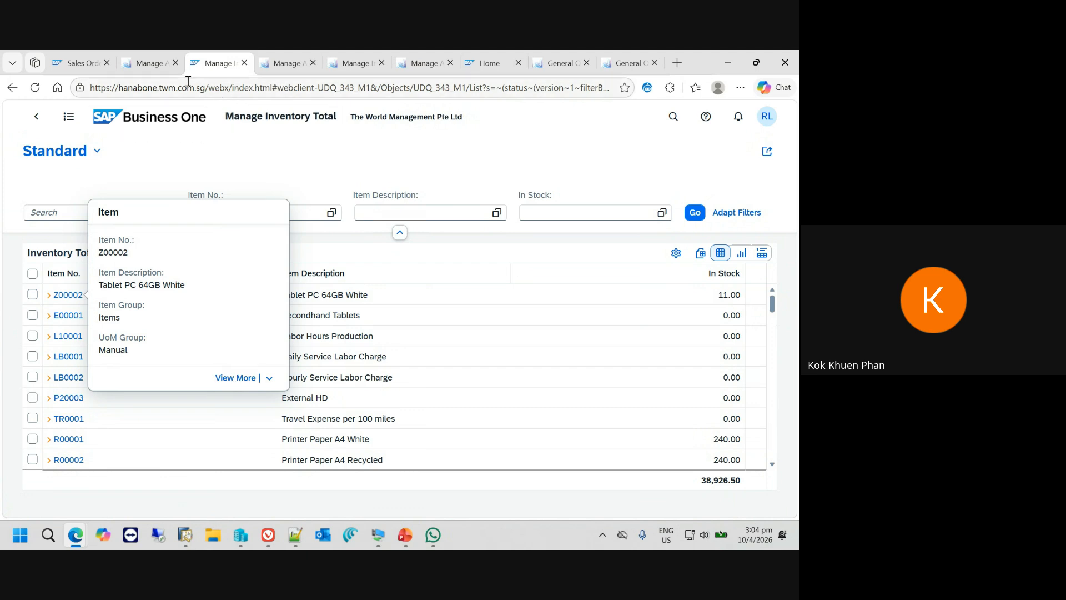
left_click(148, 63)
left_click(220, 63)
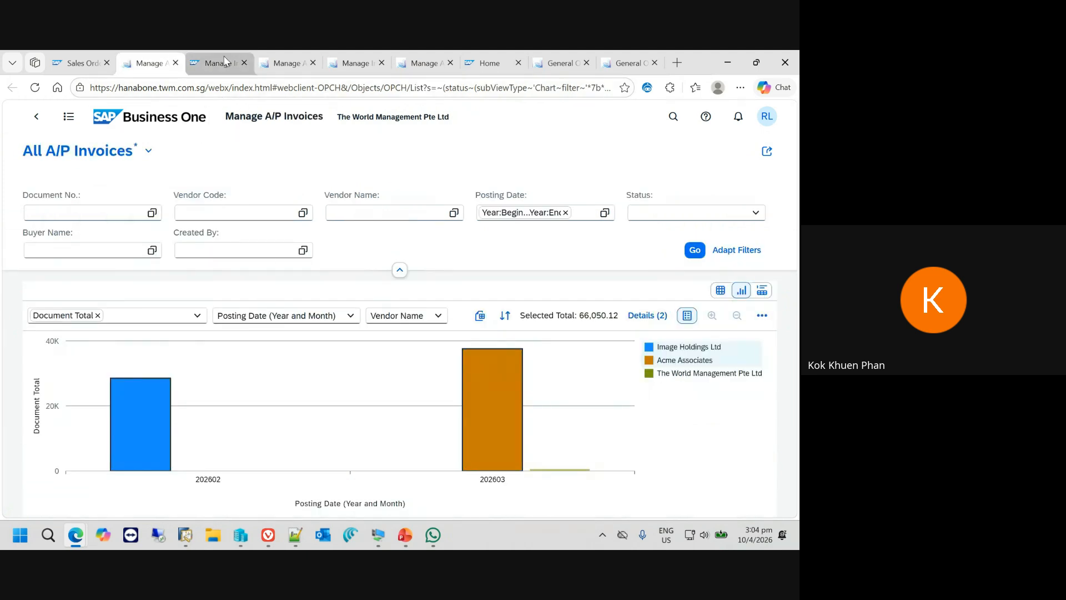
- Return to the query definition, set Active and Display as Tile on Home Page to Yes, and update the query
left_click(37, 117)
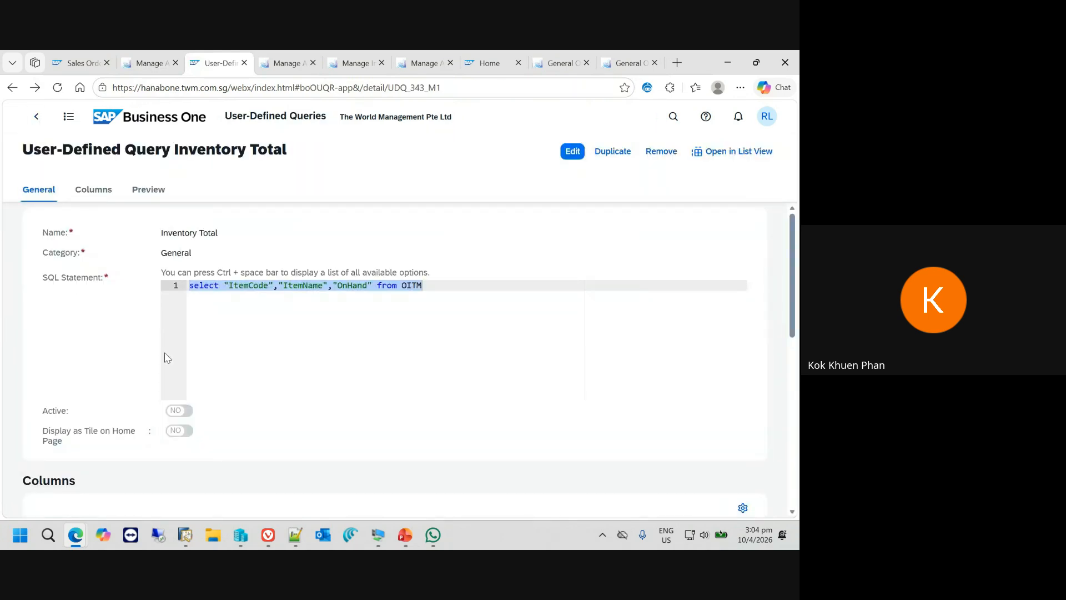
left_click(573, 151)
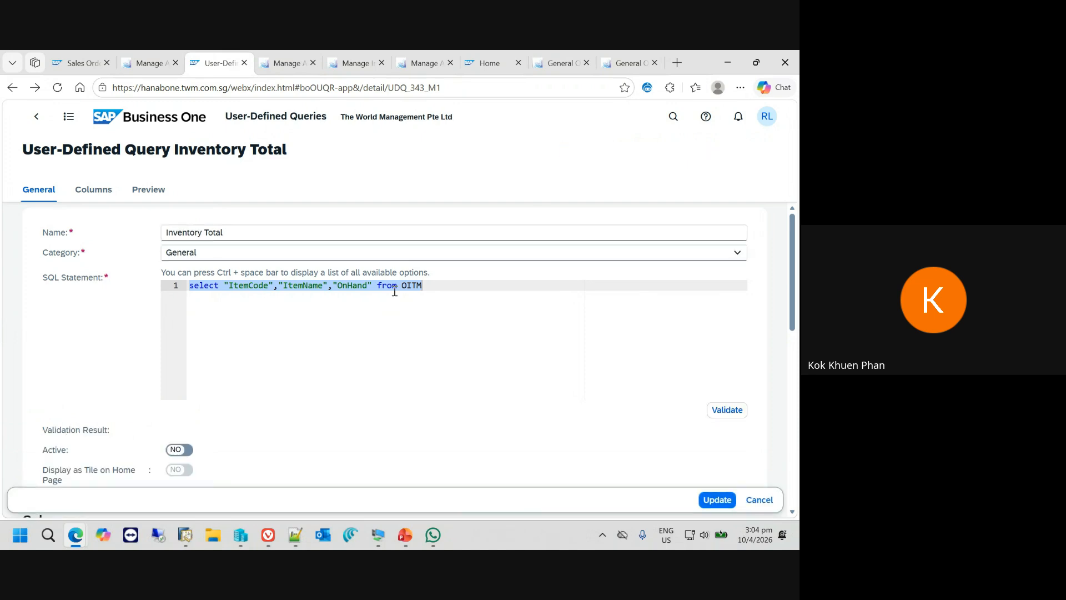
left_click(183, 451)
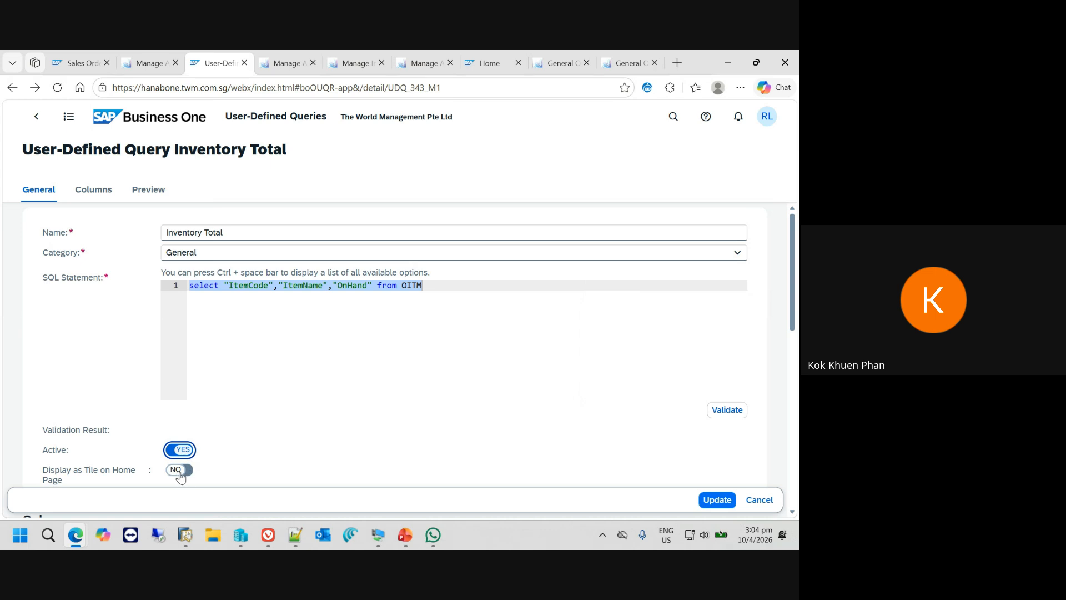
left_click(180, 473)
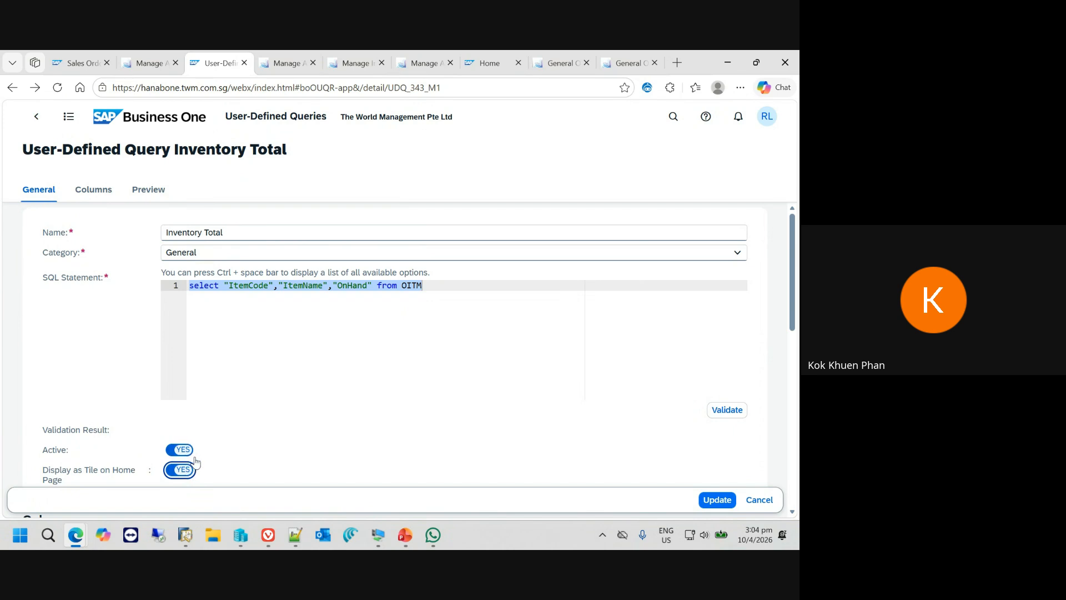
left_click(717, 499)
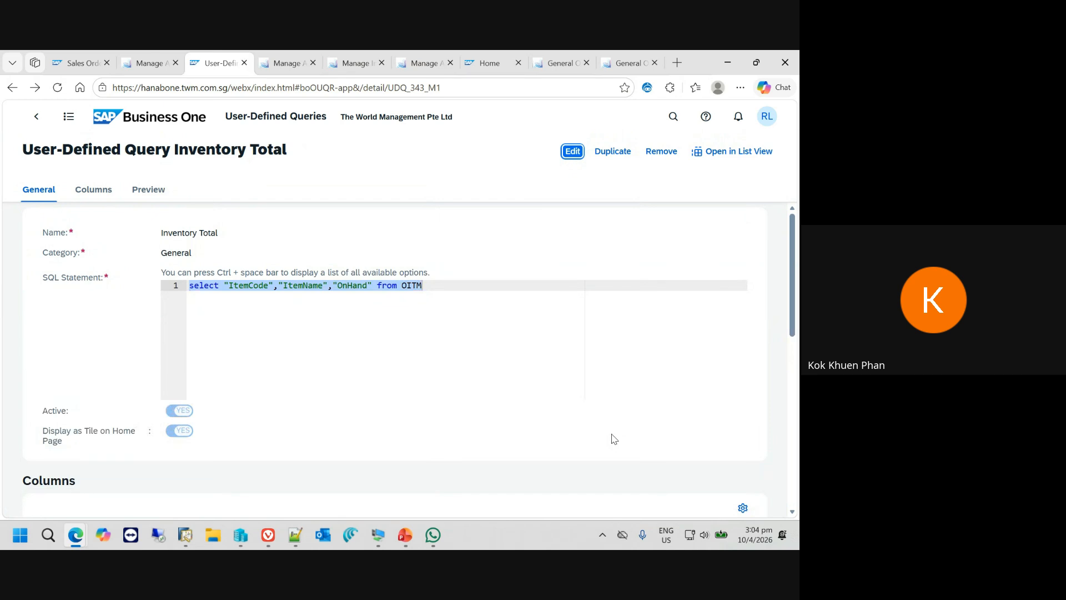
- Open the Inventory Total tile from the home page's Analytics group and switch its list to chart view
left_click(115, 117)
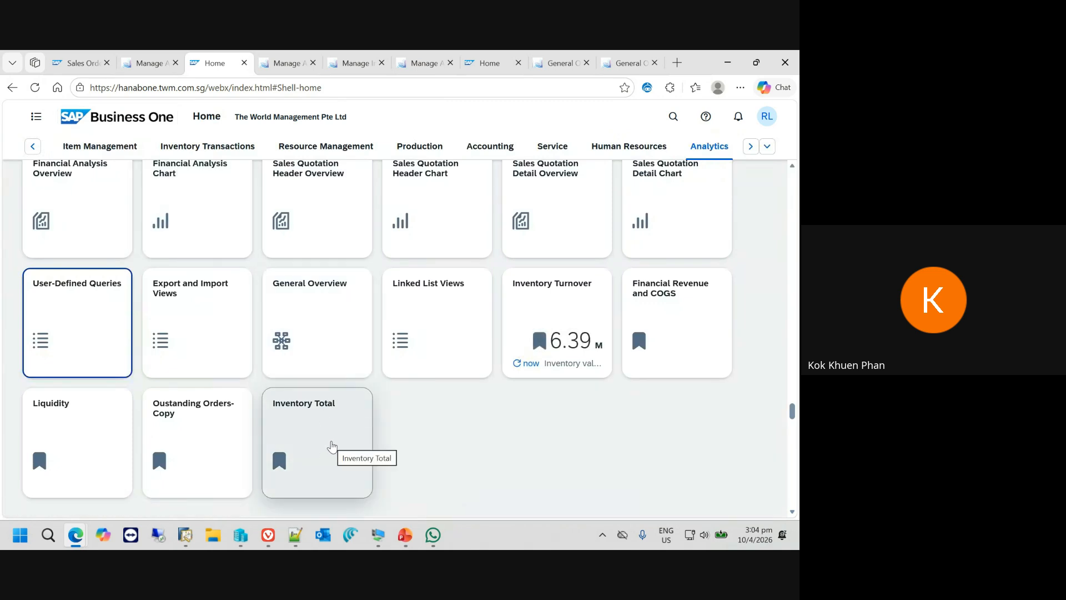
left_click(332, 446)
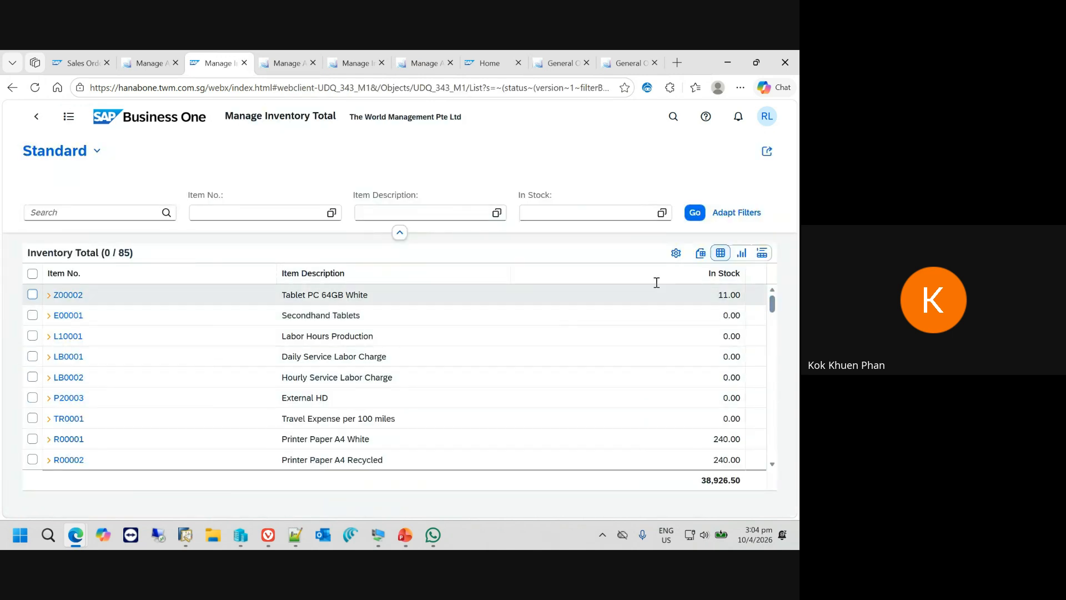
left_click(742, 254)
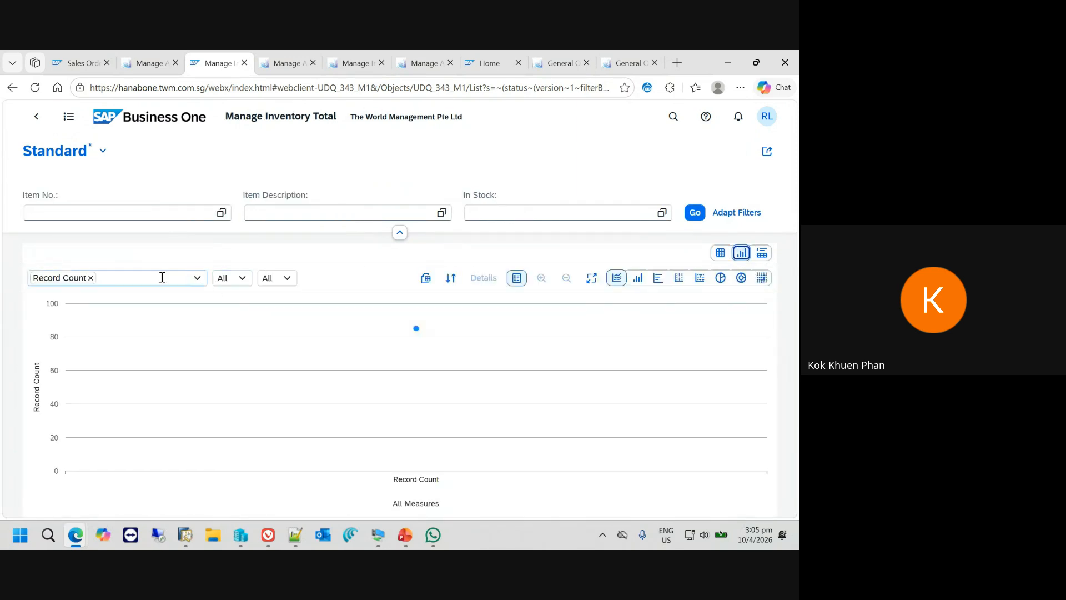
- Replace the chart's Record Count measure with In Stock and set its first dimension to Item No
left_click(91, 278)
left_click(197, 278)
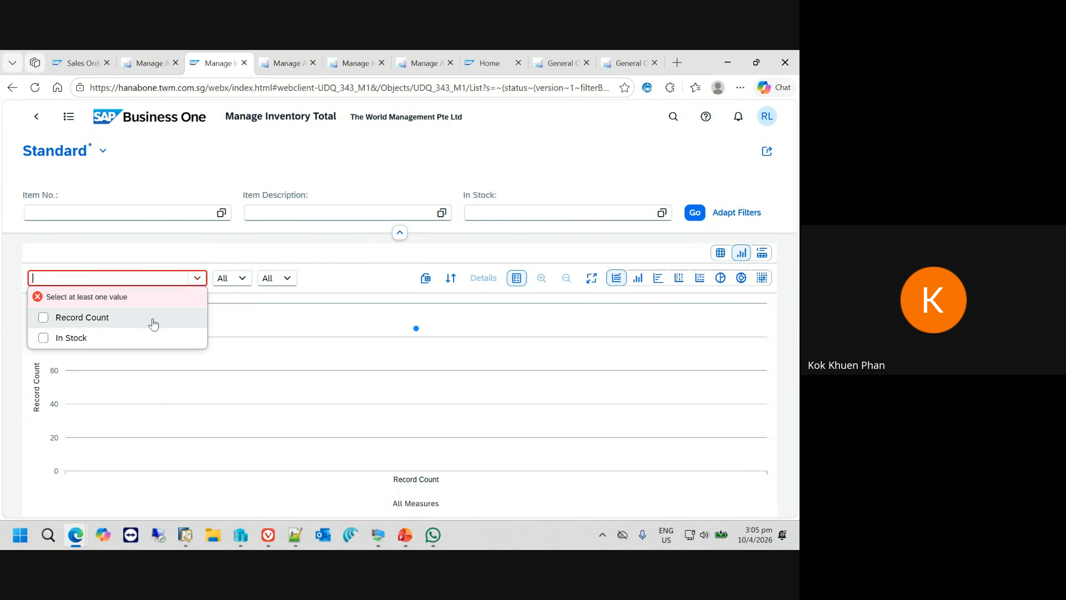
left_click(60, 339)
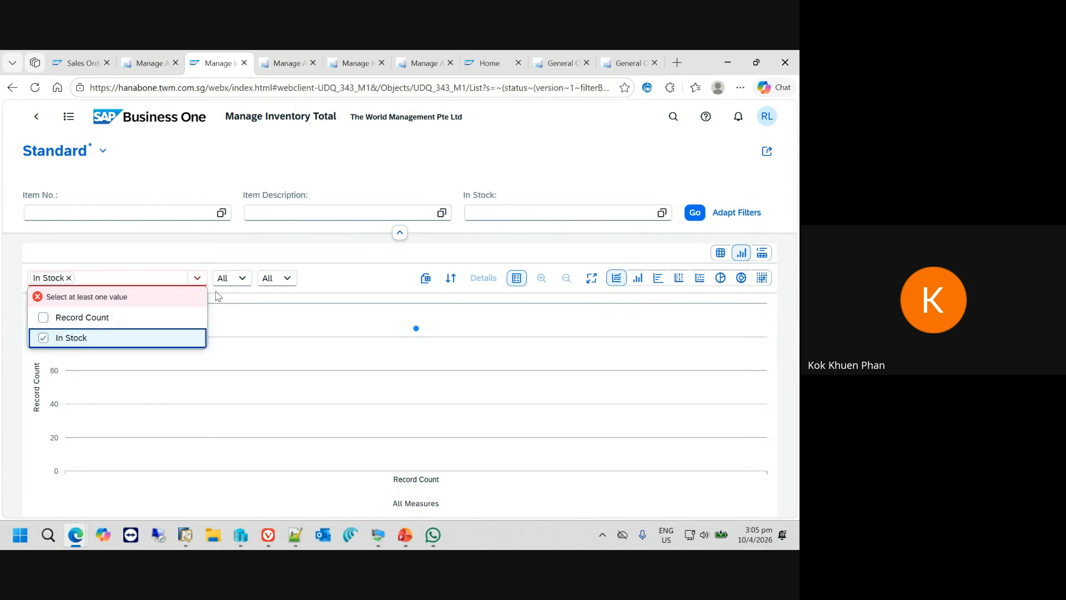
left_click(248, 281)
left_click(246, 279)
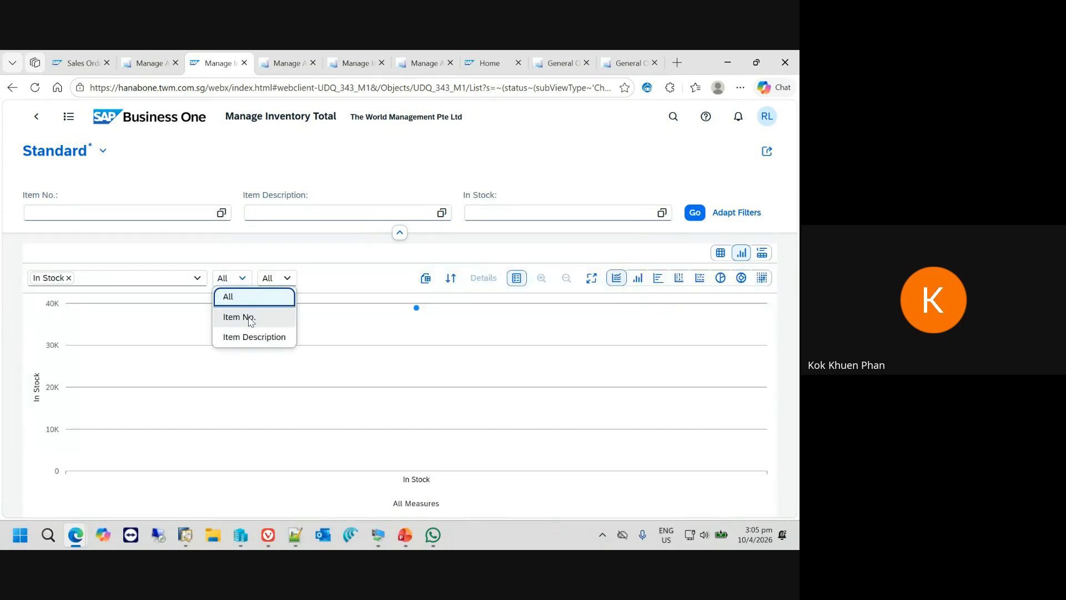
left_click(250, 313)
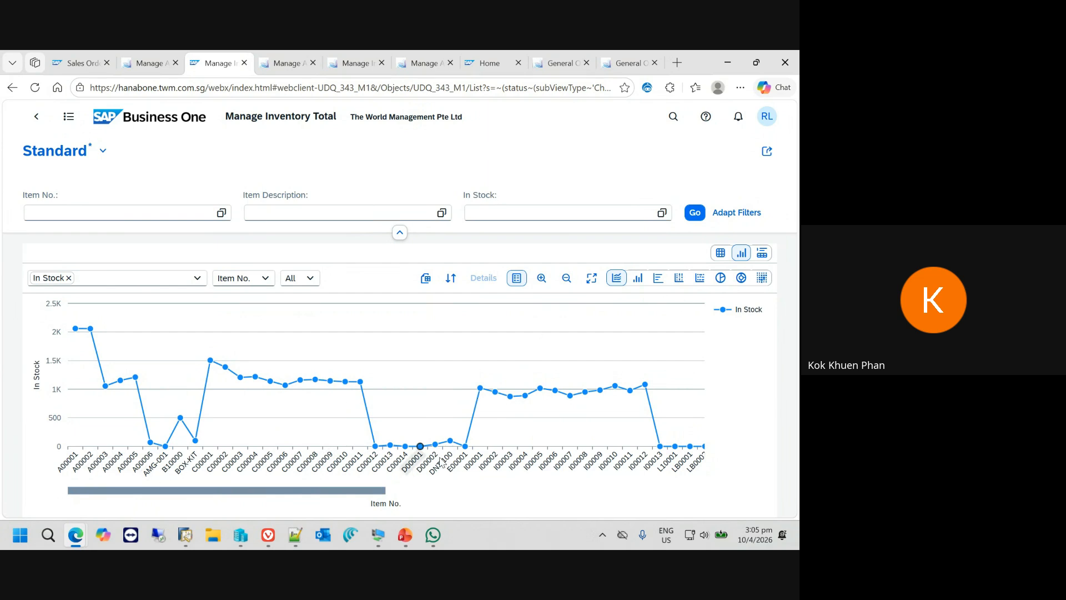
- Switch the Inventory Total chart to a pie chart and set its dimension to Item No
left_click(720, 277)
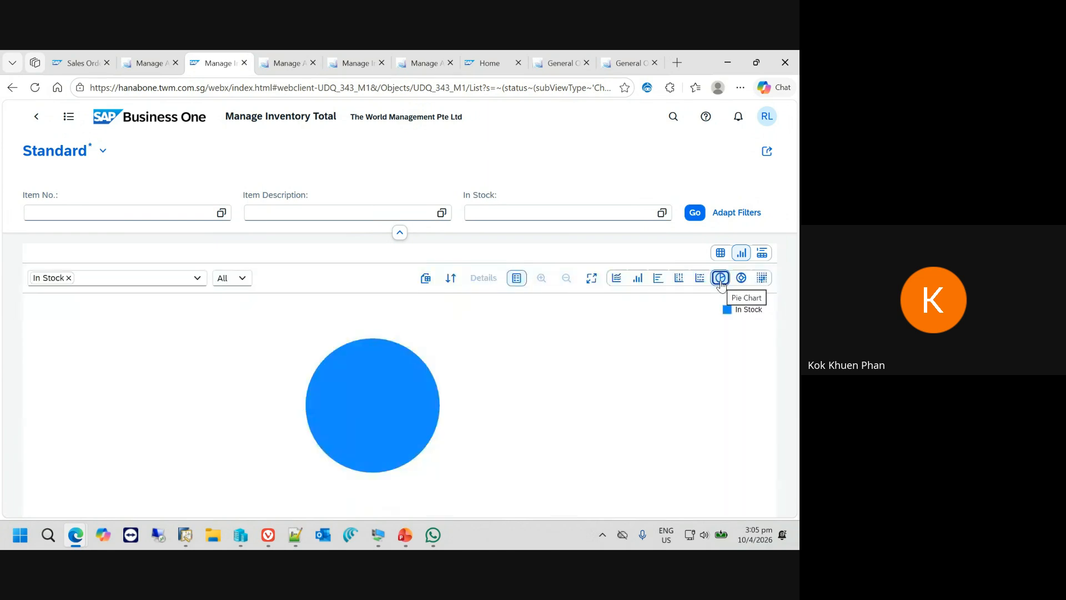
left_click(241, 277)
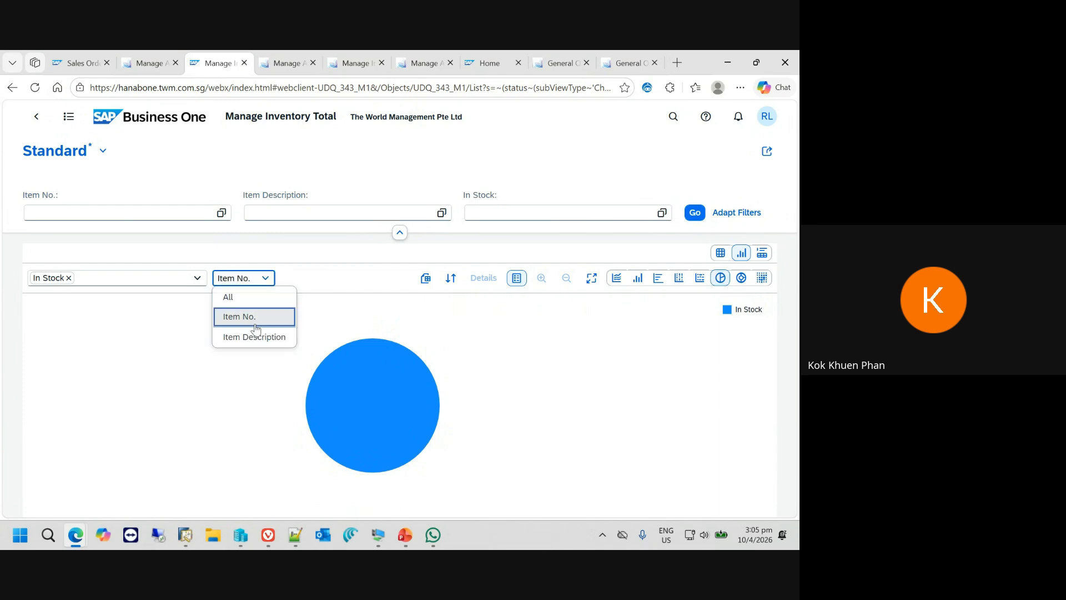
left_click(239, 315)
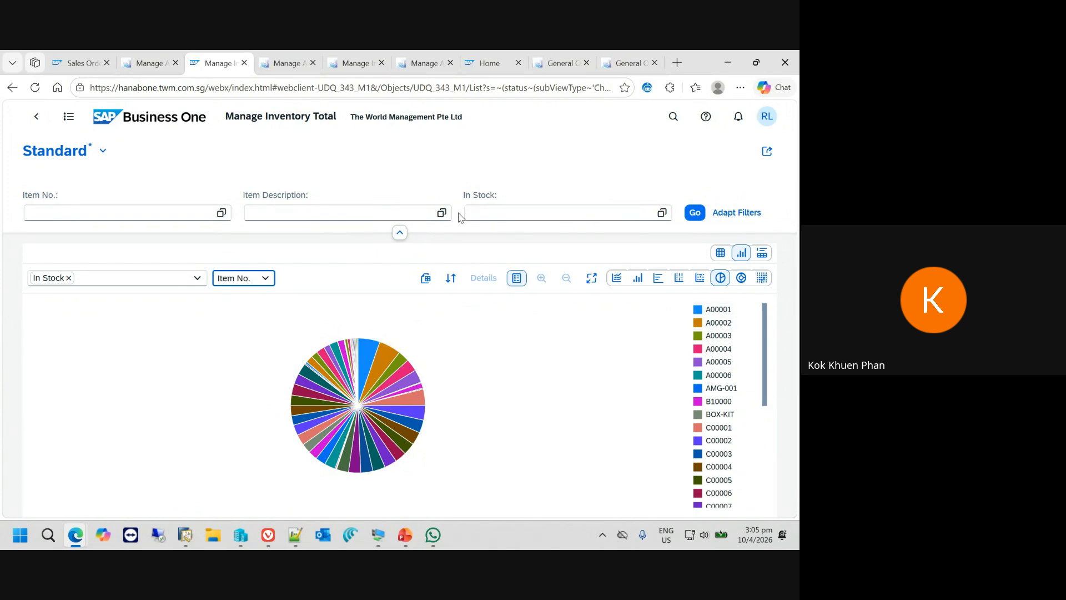
- Return to the home page and open User-Defined Queries from the Analytics group
left_click(135, 123)
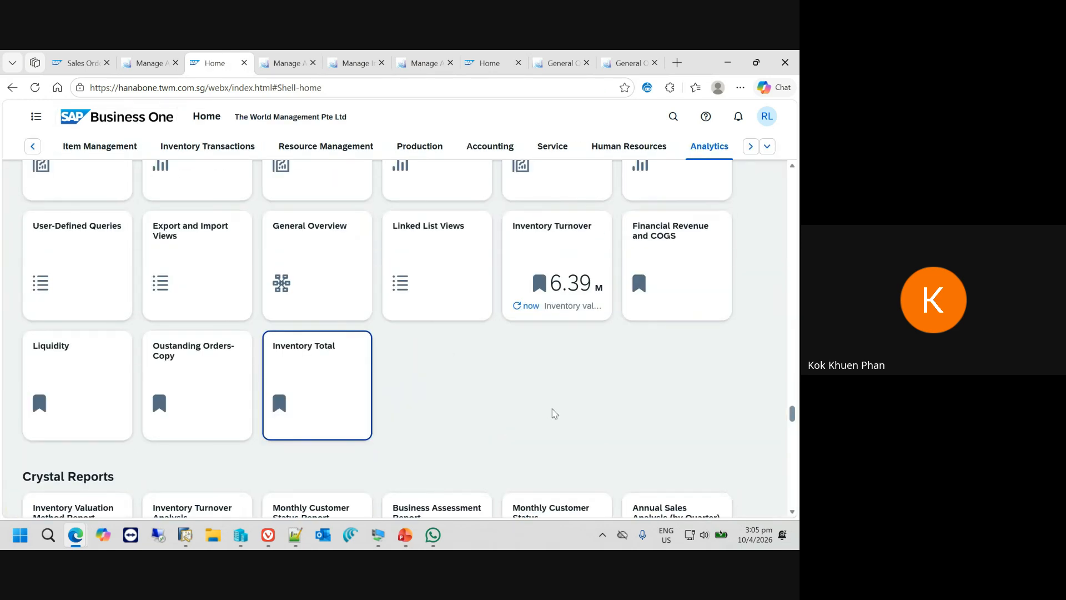
scroll(555, 413, "up", 2)
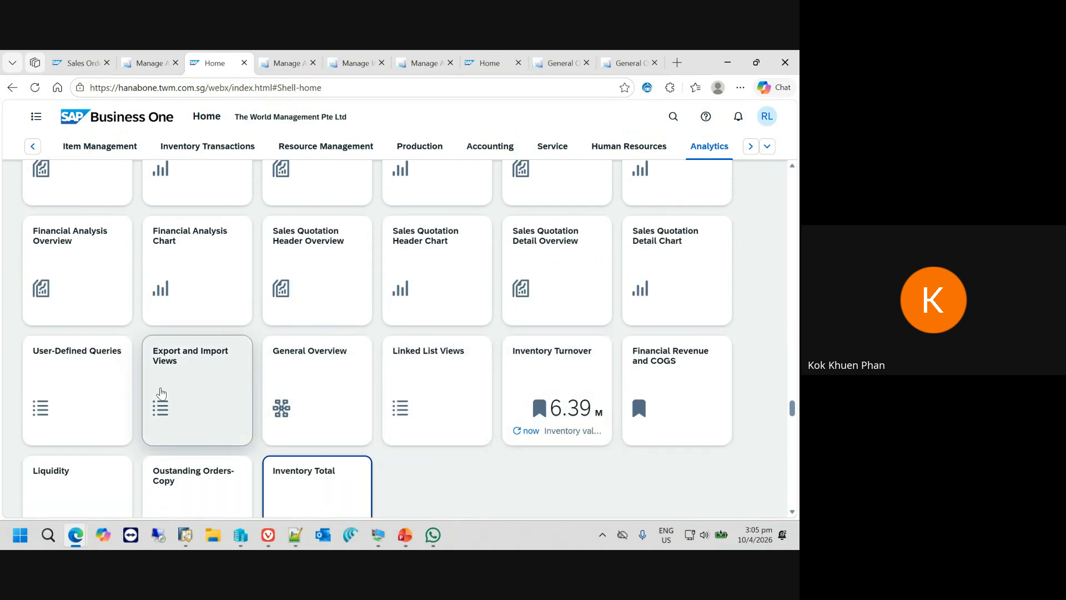
left_click(65, 382)
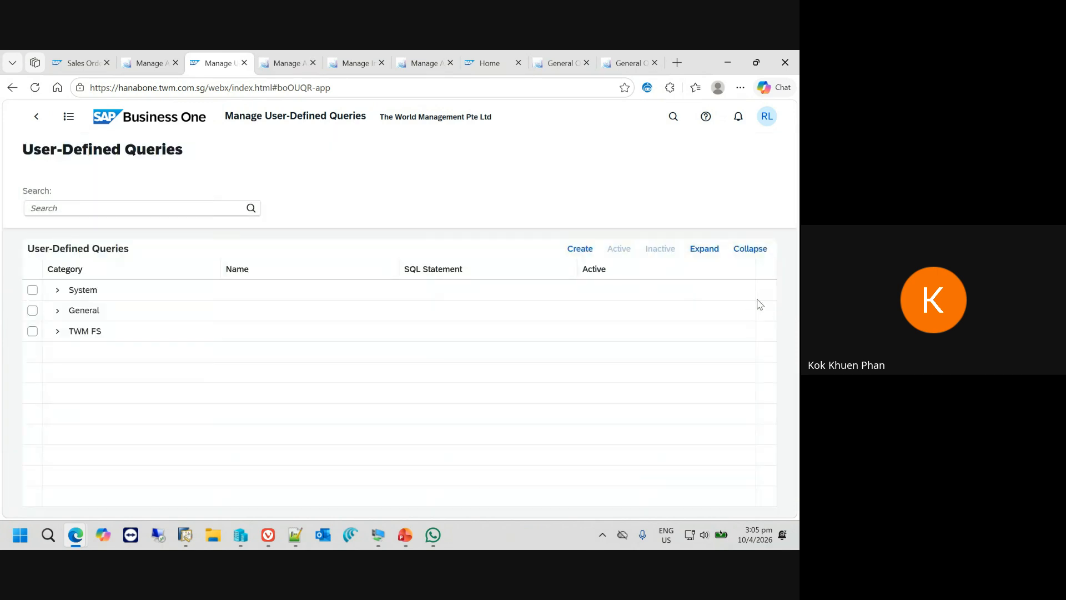
- Start a new Copilot conversation beside the page and create a new, blank user-defined query
left_click(780, 89)
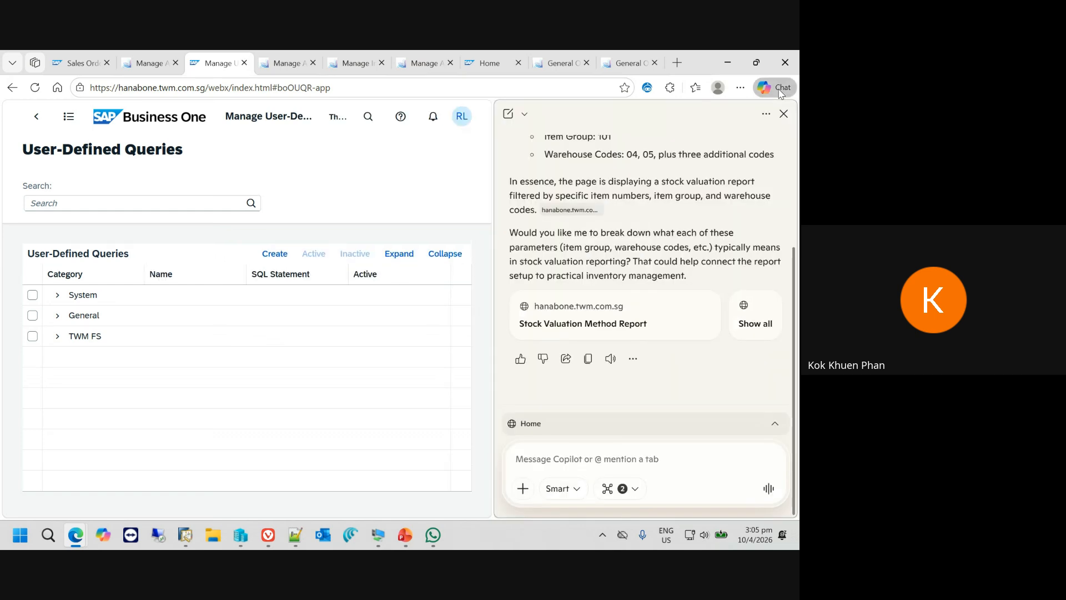
left_click(508, 113)
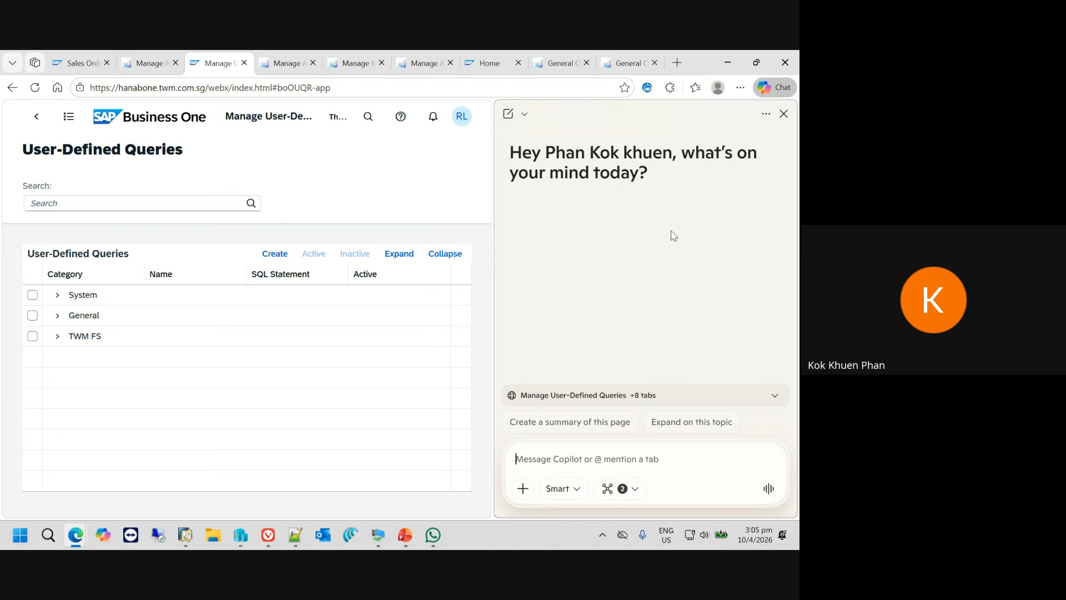
left_click(278, 255)
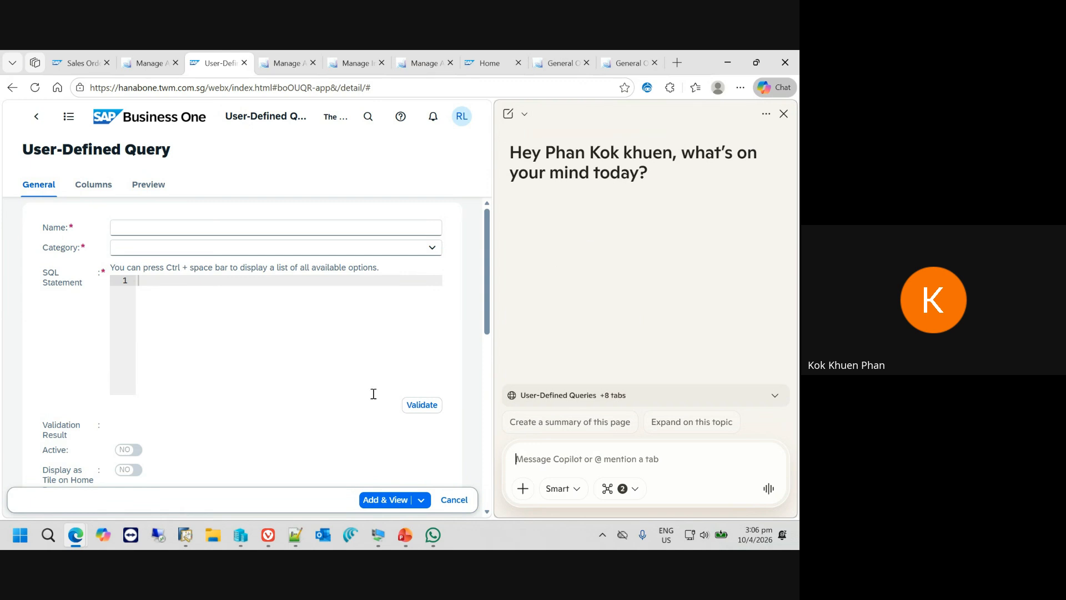
- Switch to Notepad++ and review the AP Invoices prompt, its ten requested fields and the column naming rule
left_click(295, 539)
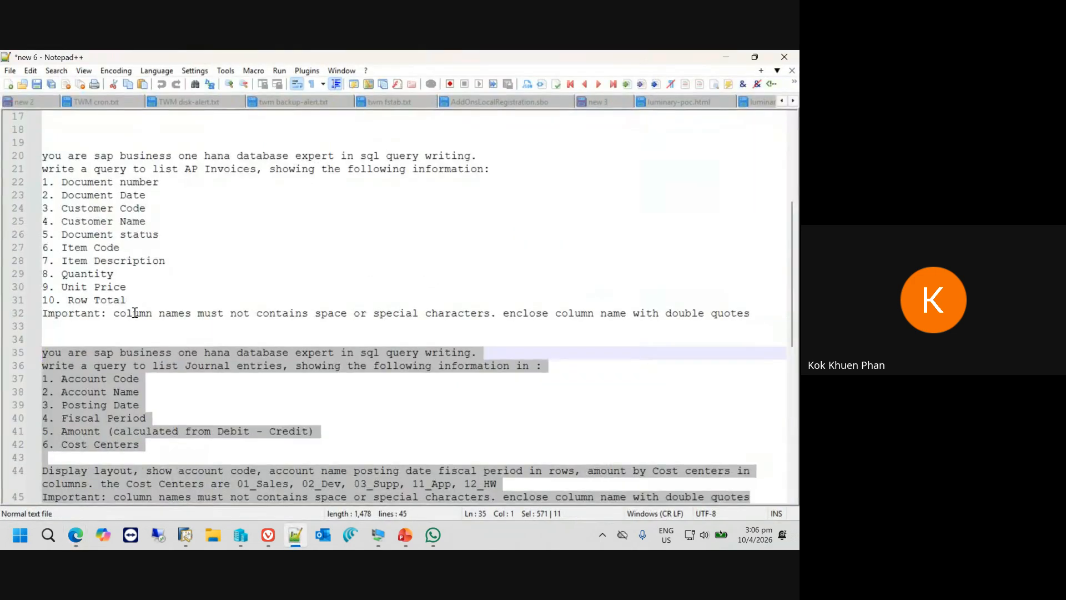
left_click(139, 273)
left_click_drag(50, 325, 33, 158)
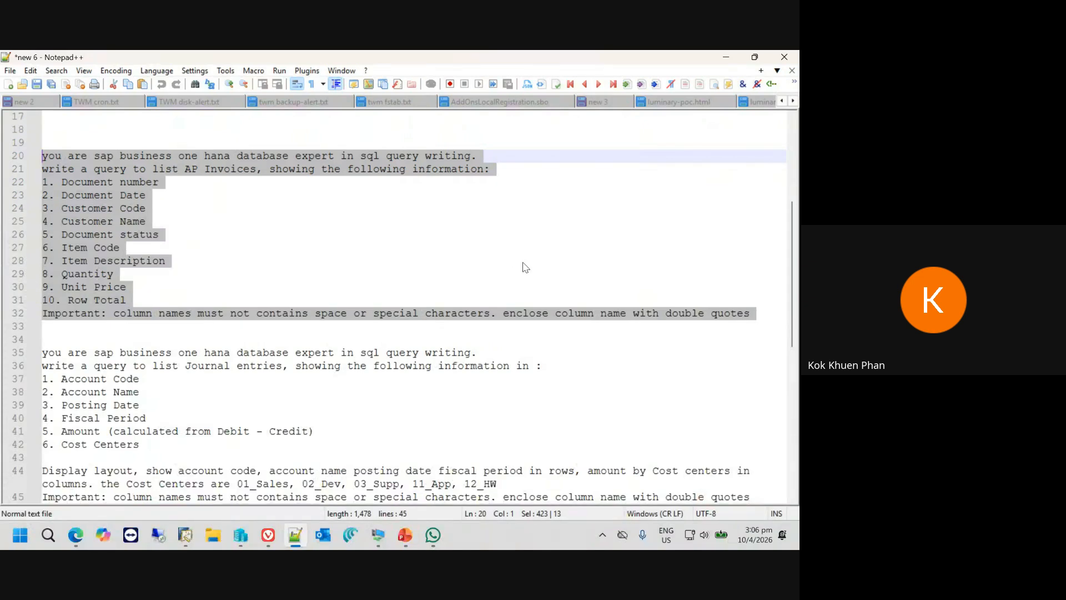
left_click(203, 182)
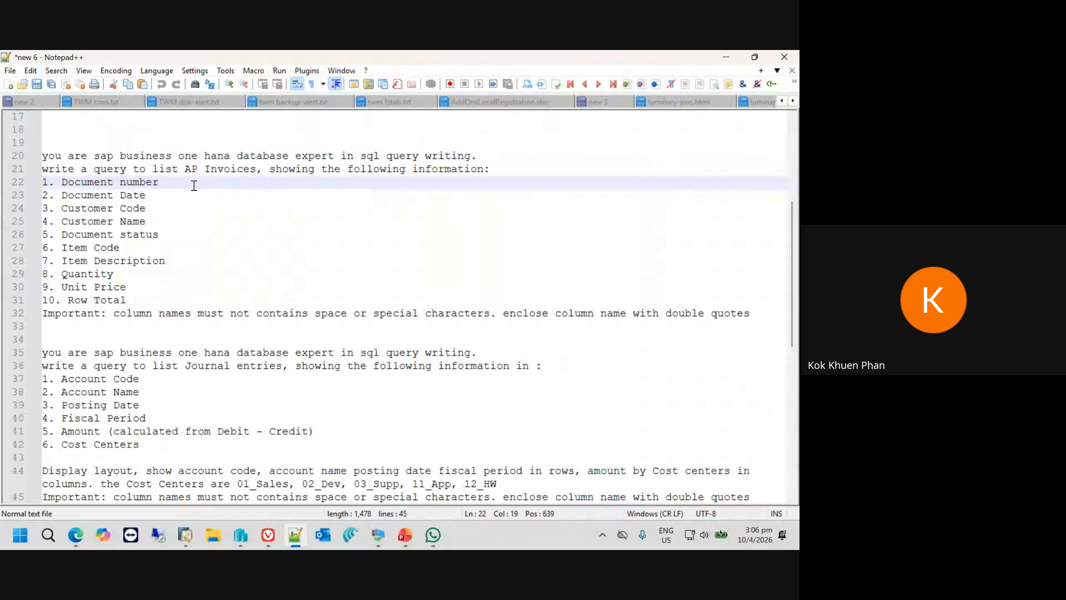
left_click_drag(62, 181, 113, 184)
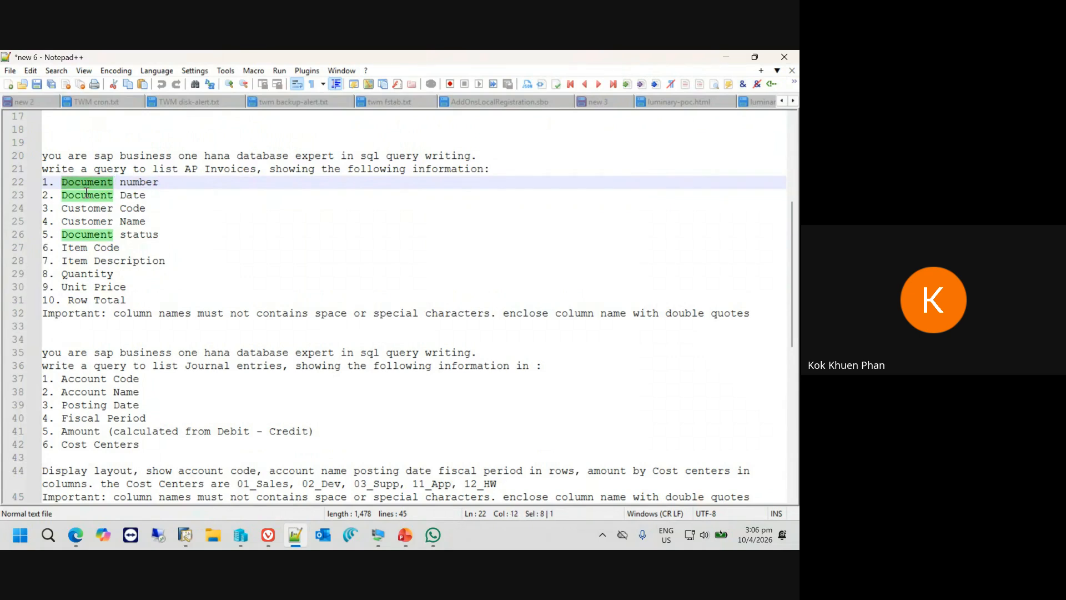
left_click(105, 195)
left_click(91, 209)
double_click(91, 208)
left_click(90, 222)
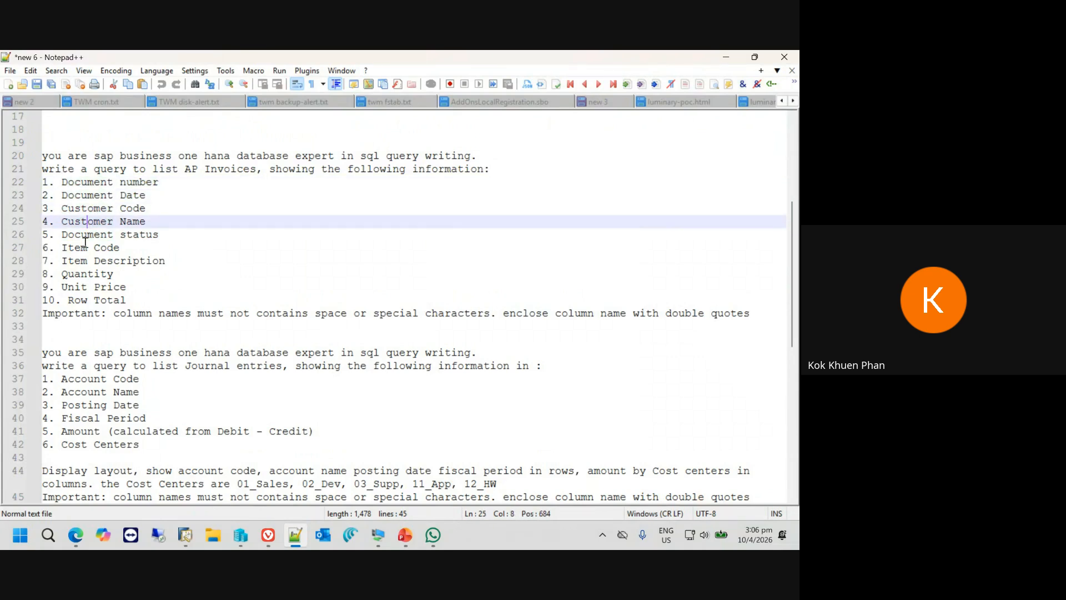
left_click(87, 247)
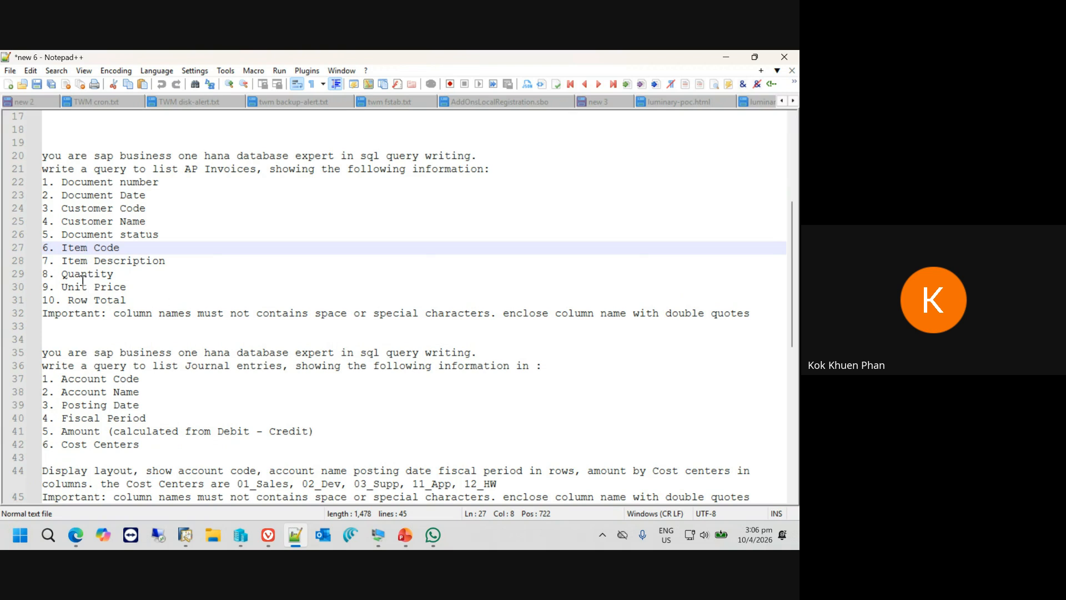
left_click(108, 301)
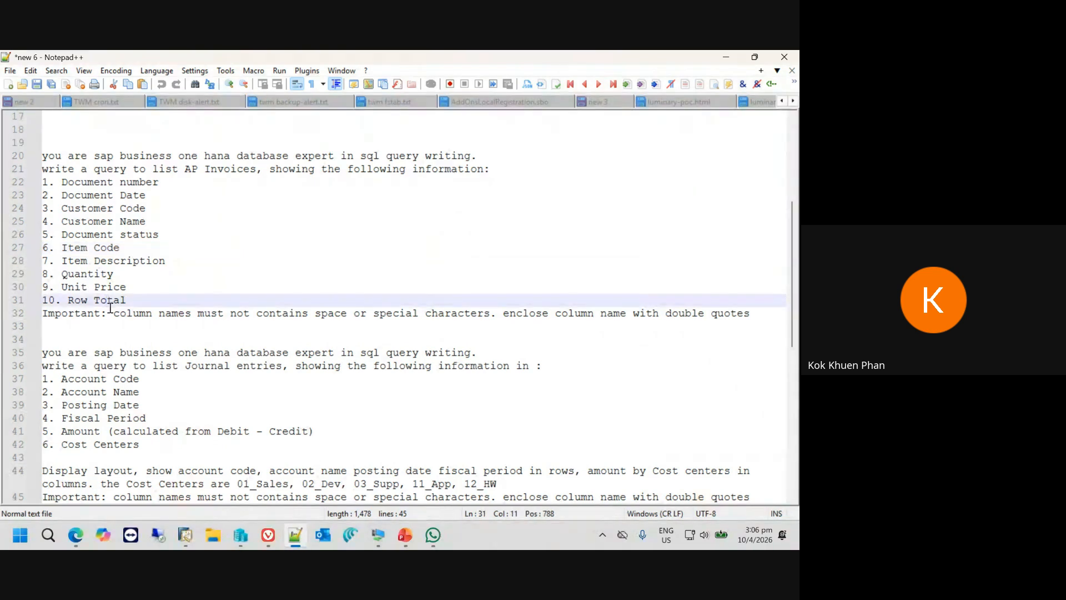
left_click(103, 312)
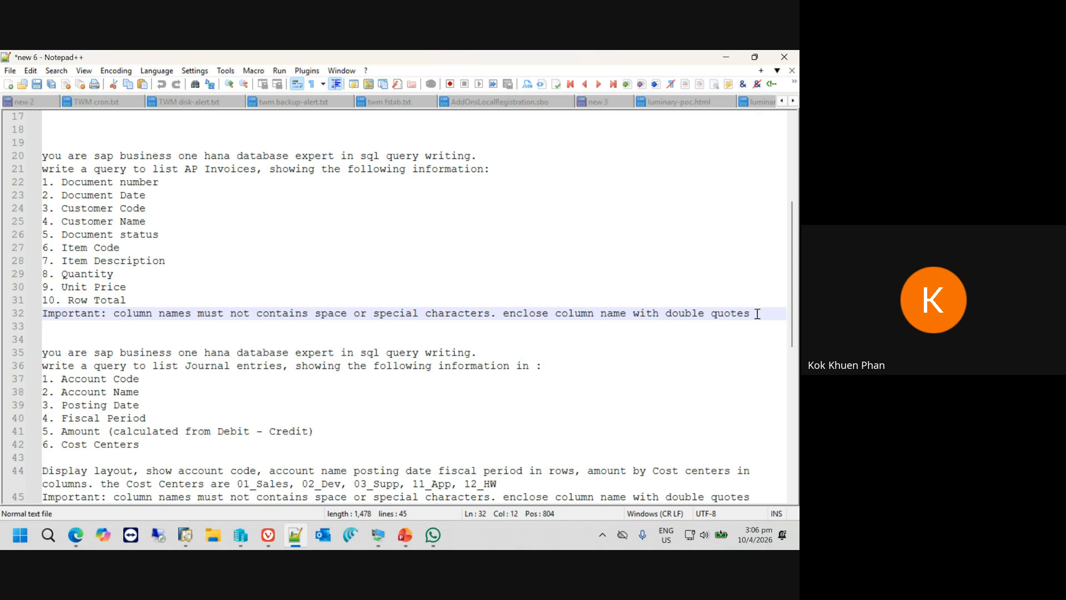
- Copy the AP Invoices prompt from Notepad++ and send it to Copilot in the Edge window with the new user-defined query
left_click_drag(757, 314, 10, 159)
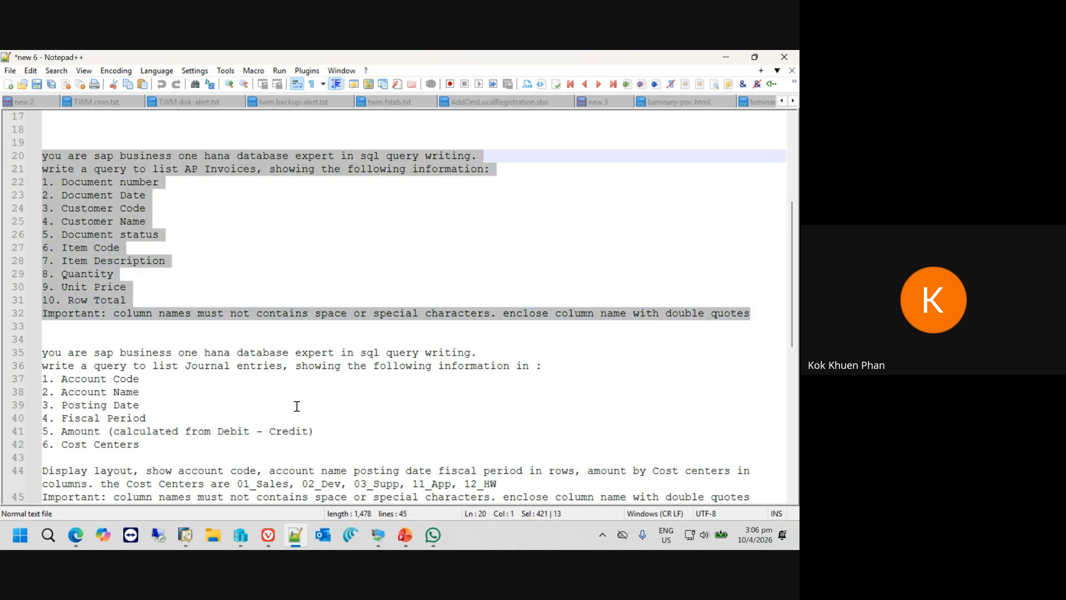
mouse_move(75, 530)
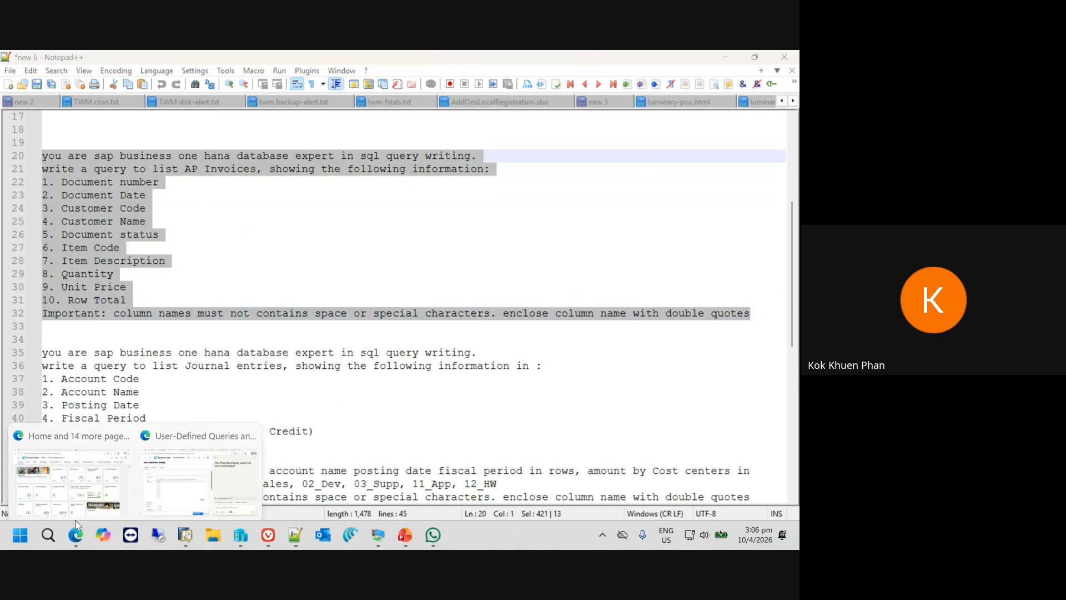
left_click(107, 485)
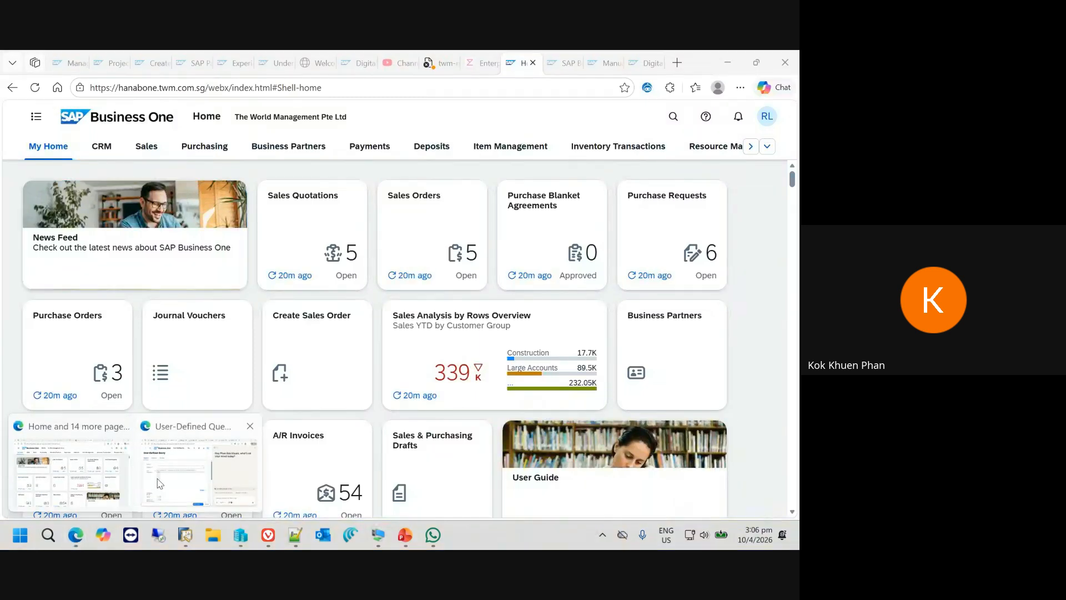
left_click(200, 481)
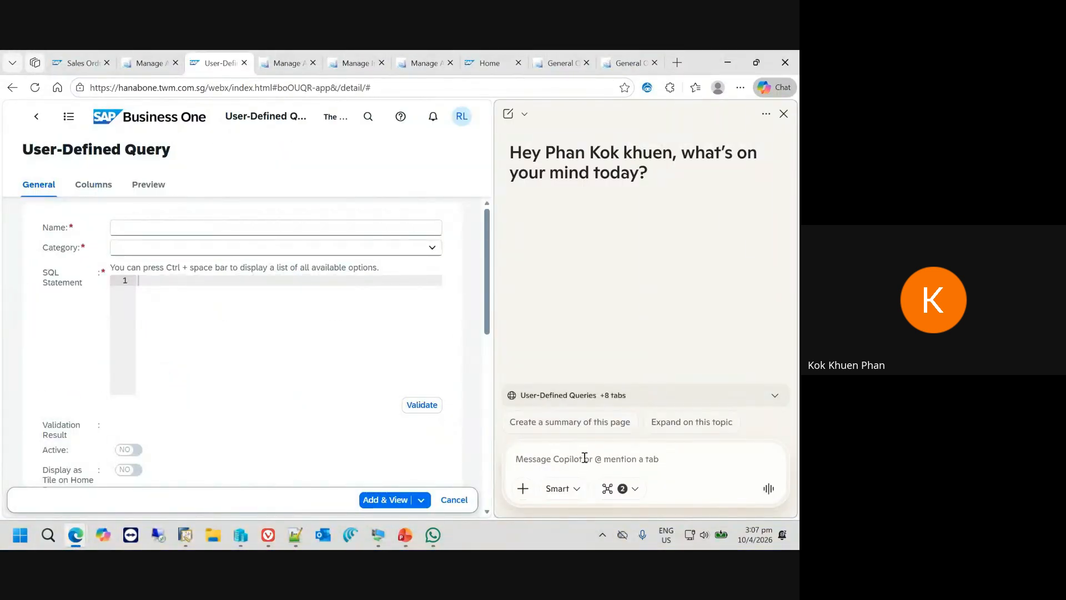
key("ctrl+v")
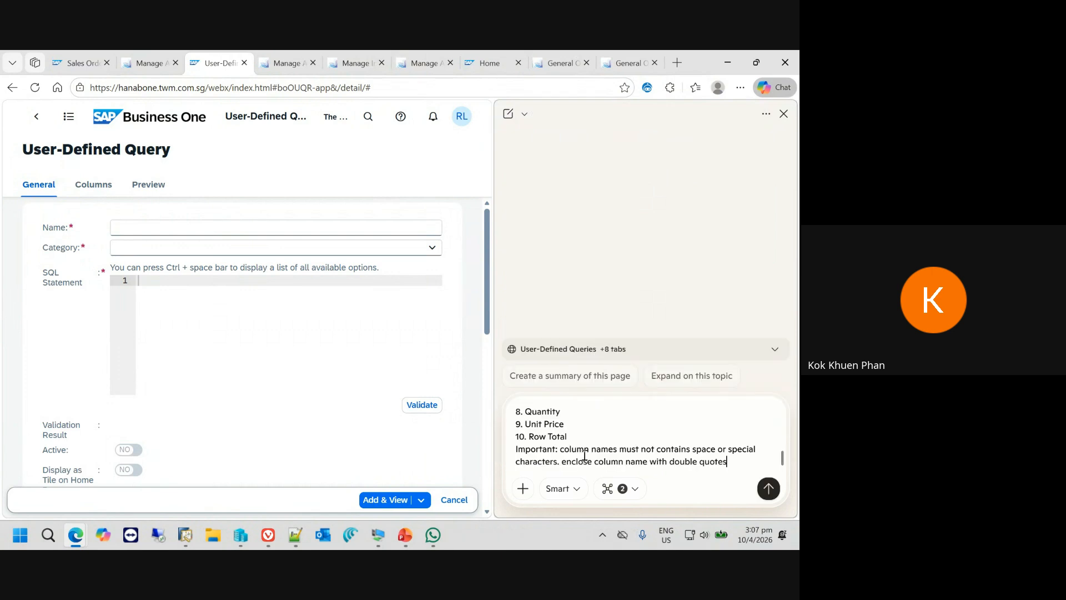
left_click(769, 487)
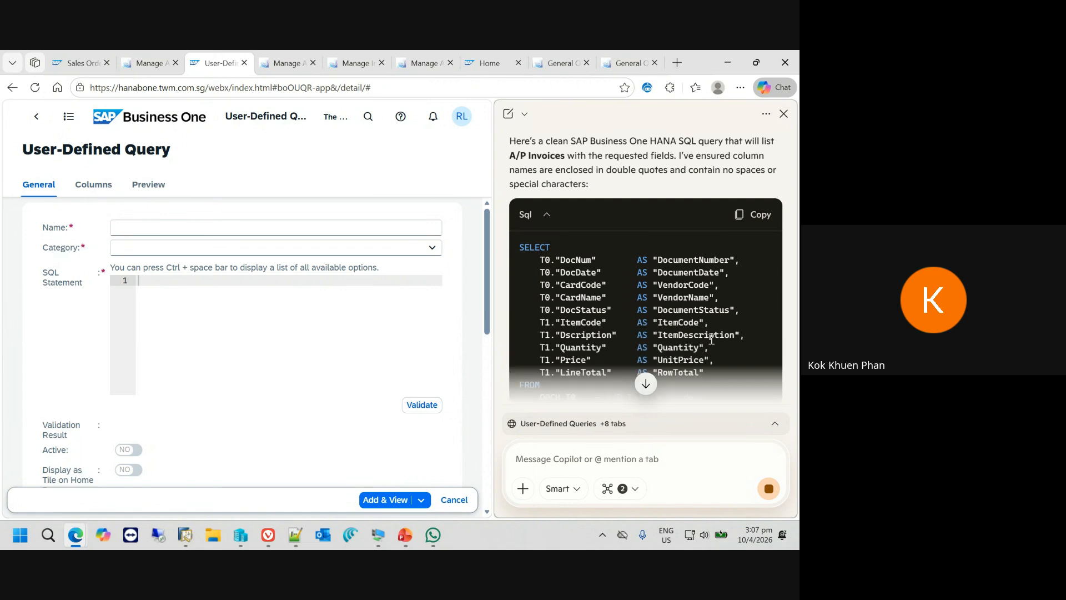
- Copy Copilot's generated A/P Invoices SQL into the new query's SQL Statement and validate it
scroll(701, 338, "up", 3)
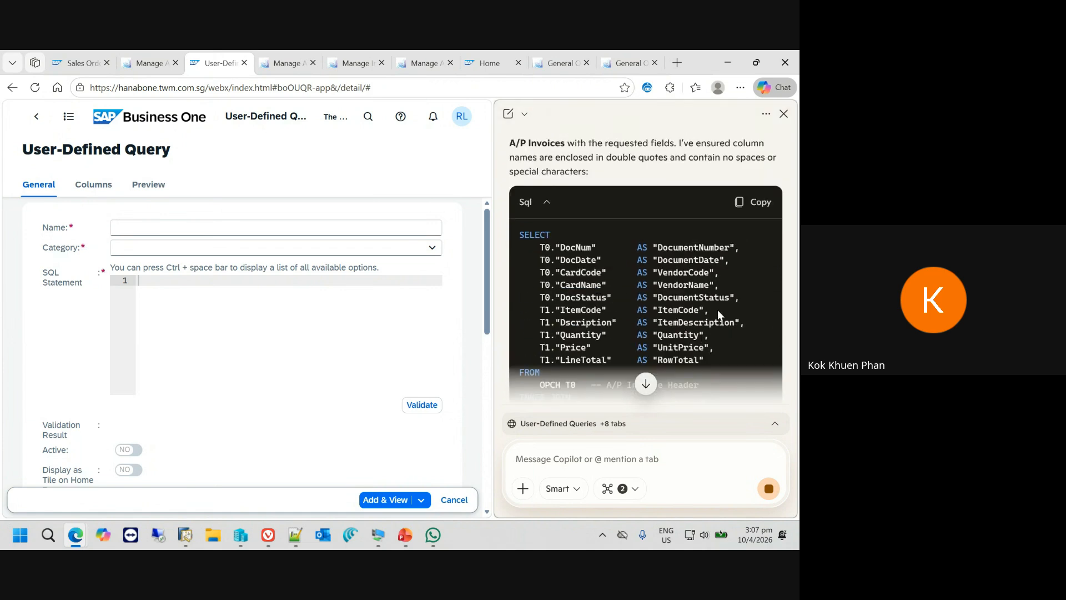
left_click(757, 207)
key("ctrl+v")
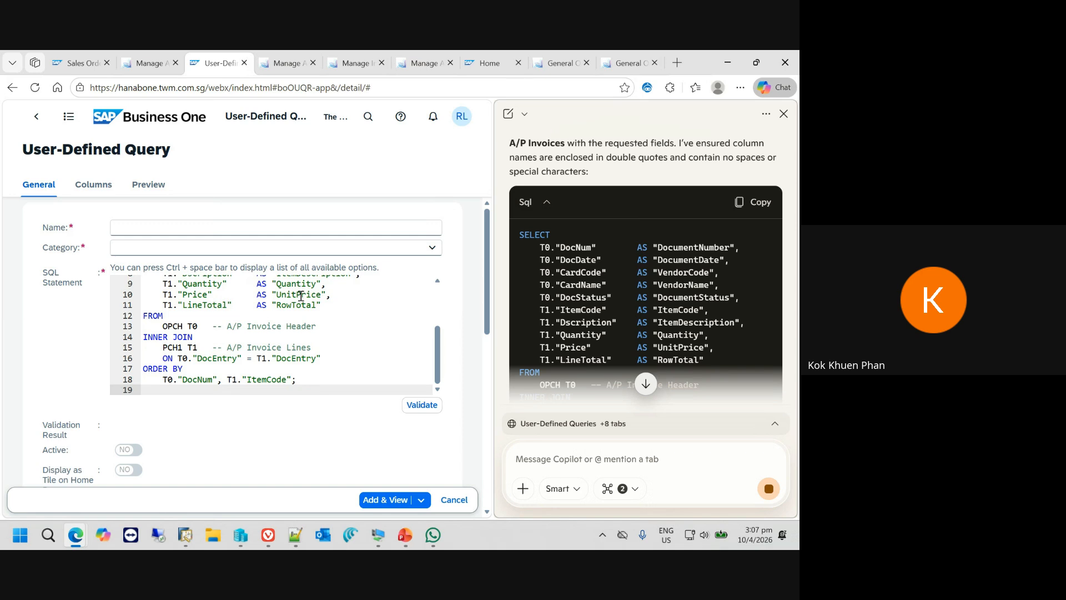
left_click(423, 406)
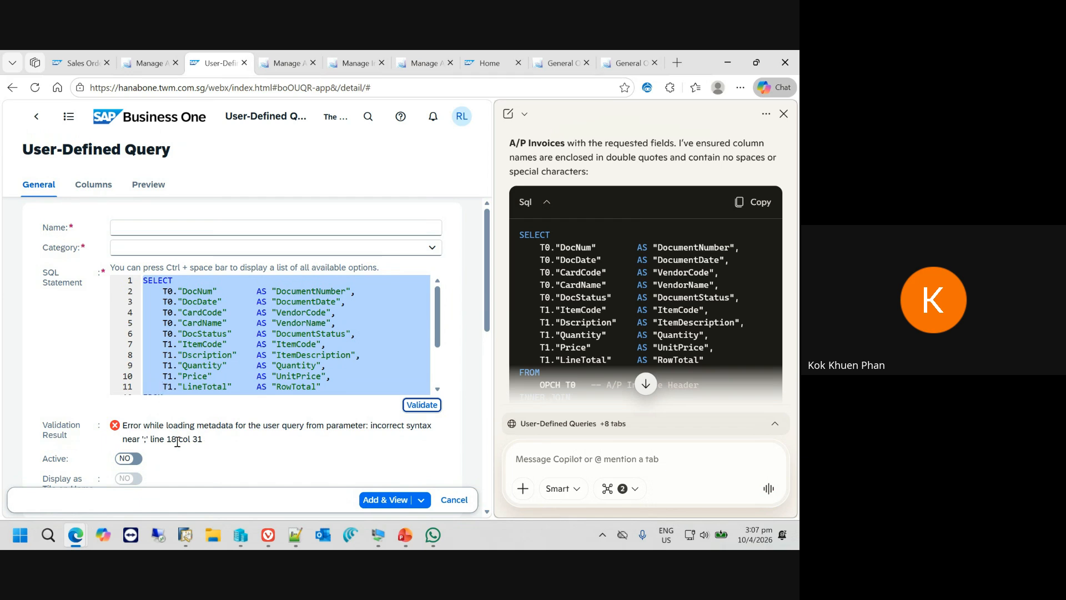
- Remove the trailing semicolon after T1."ItemCode" on the last line of the SQL statement and validate the query again
left_click_drag(442, 338, 445, 375)
left_click(308, 389)
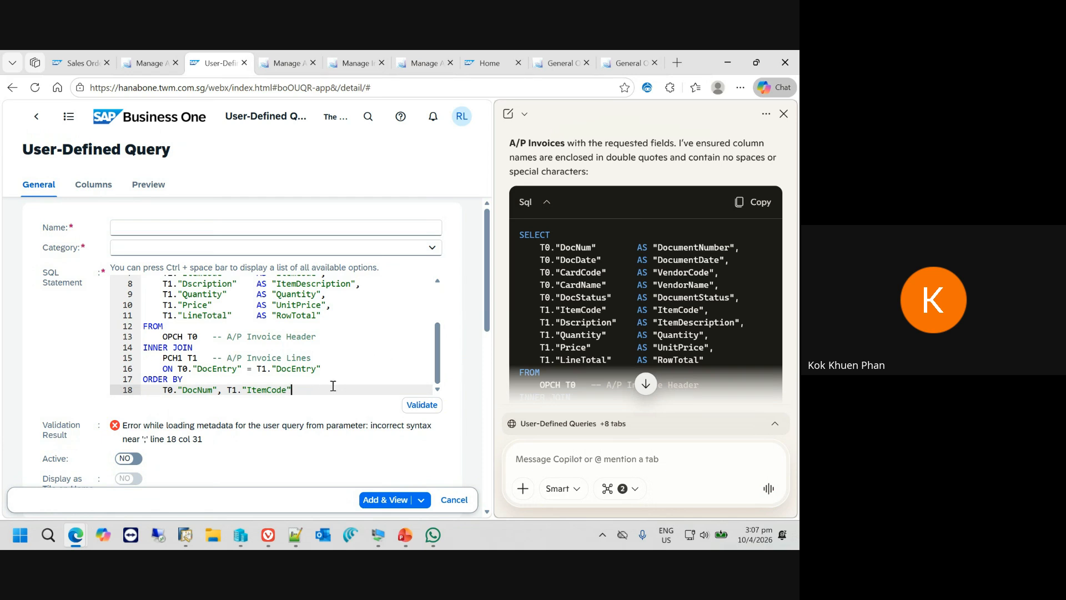
left_click(409, 406)
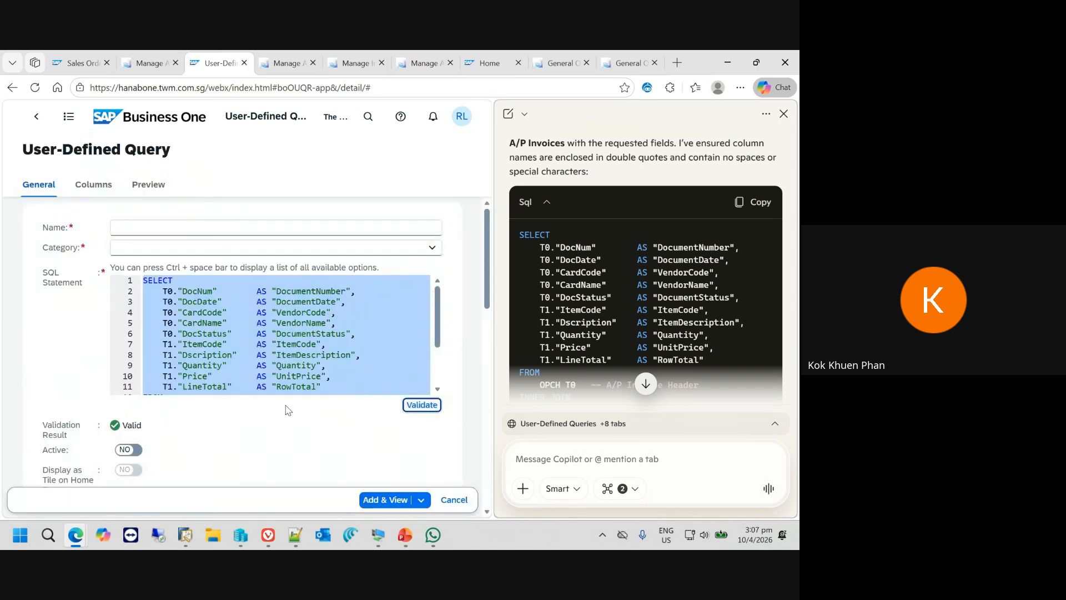
- Close the Copilot pane and preview the top 1000 rows of the query
scroll(384, 444, "down", 5)
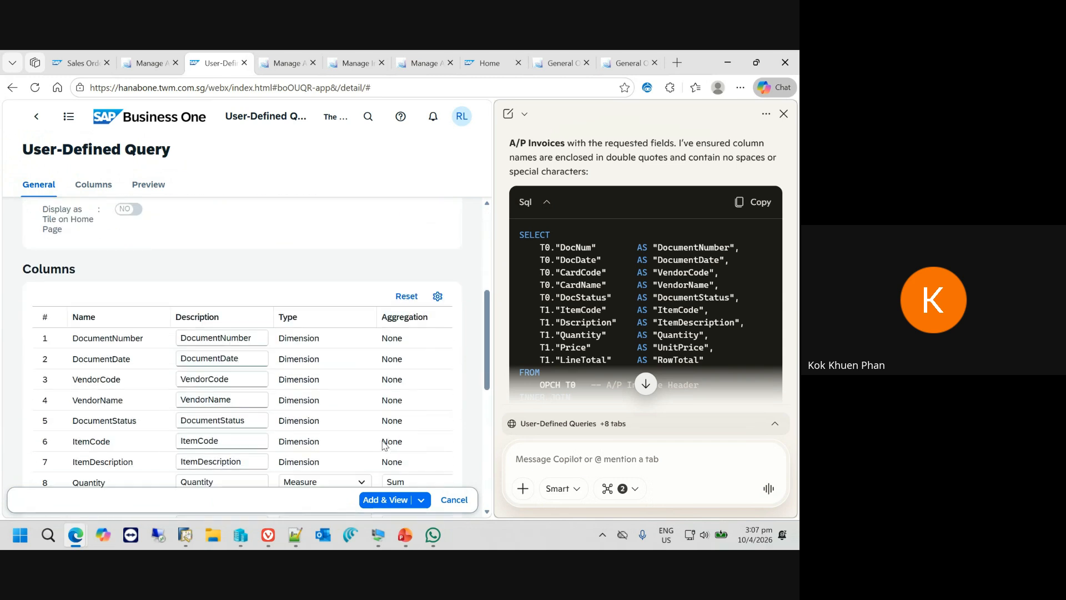
scroll(383, 445, "down", 3)
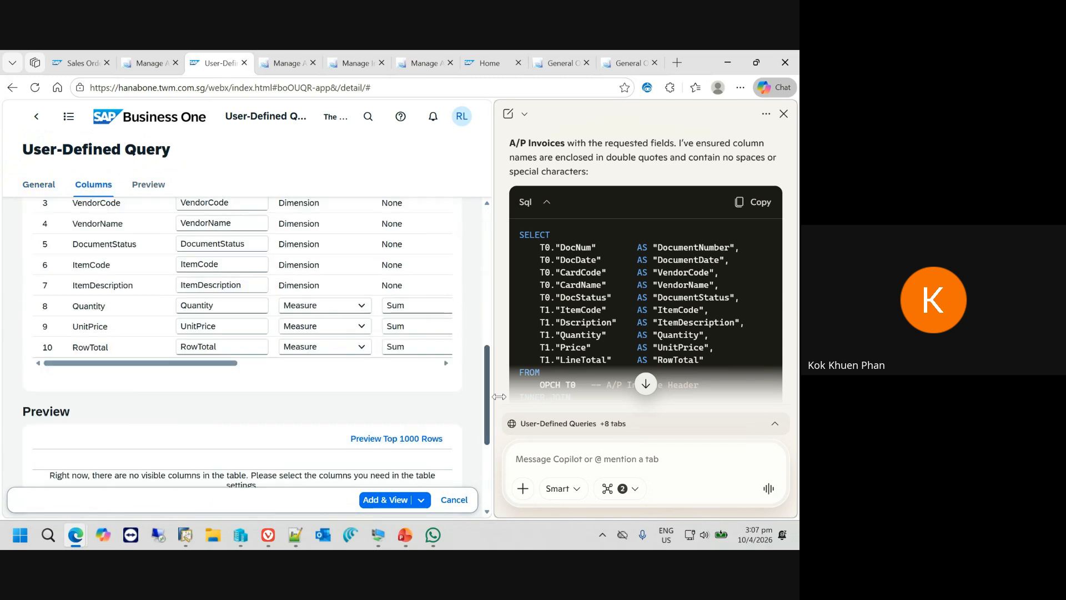
left_click(784, 113)
left_click(690, 432)
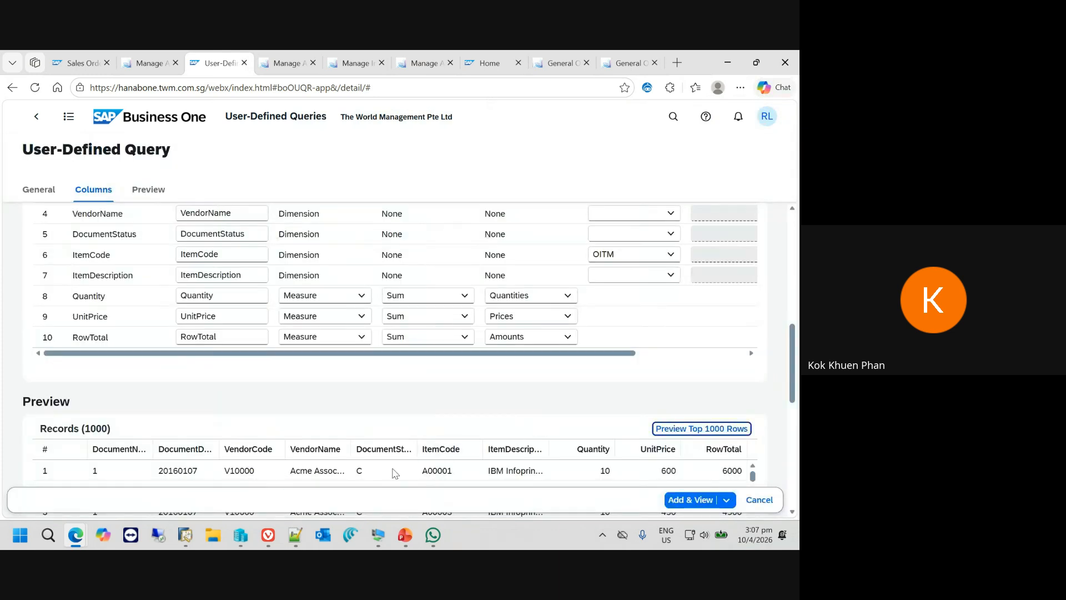
- Check the Link To settings of the VendorCode and ItemCode columns
scroll(478, 415, "up", 3)
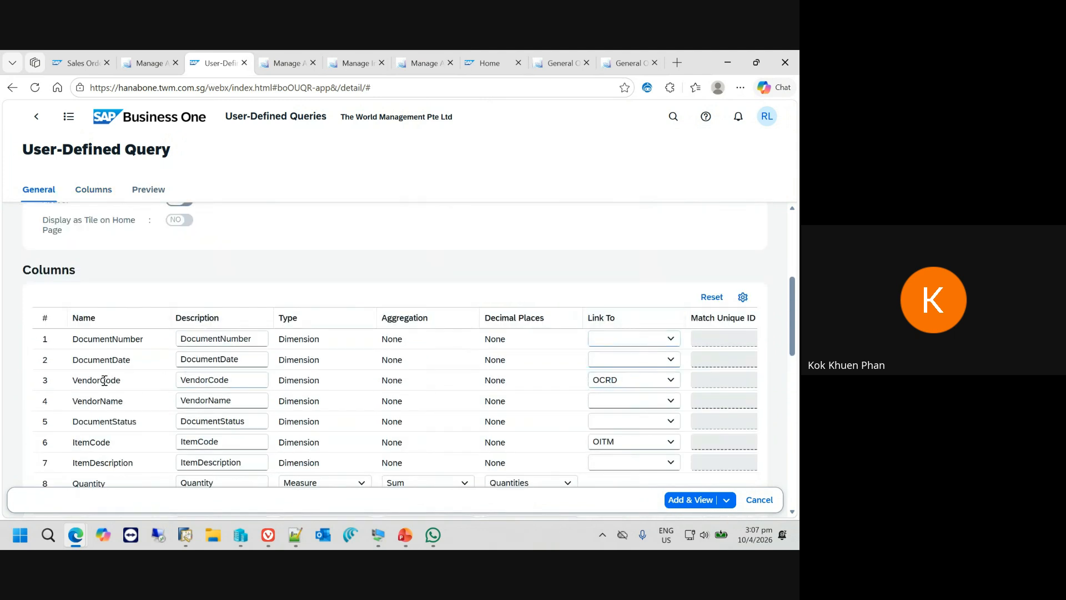
double_click(630, 381)
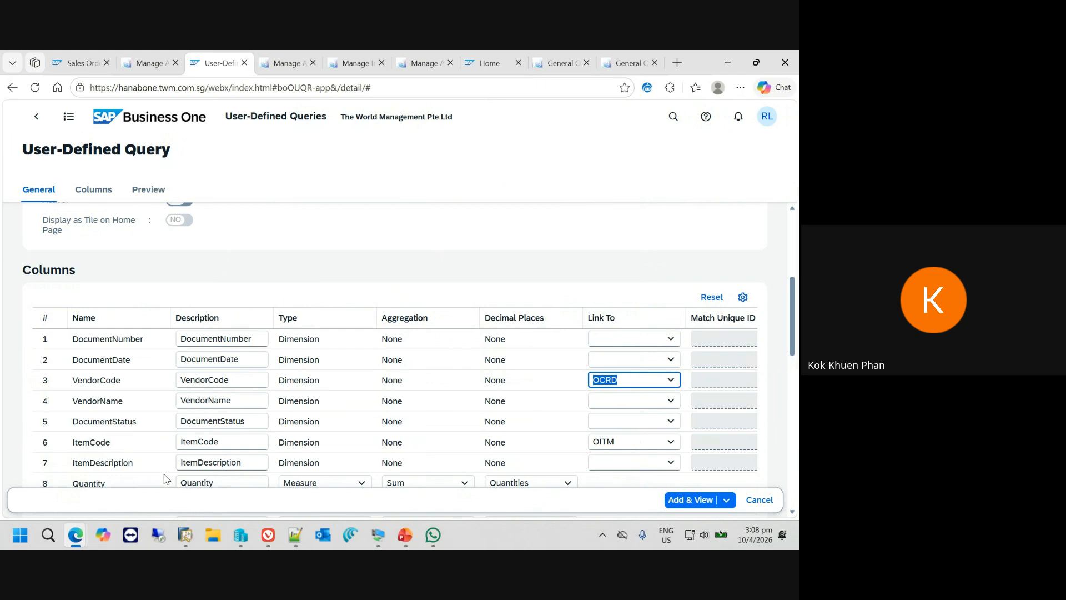
left_click(228, 444)
double_click(632, 441)
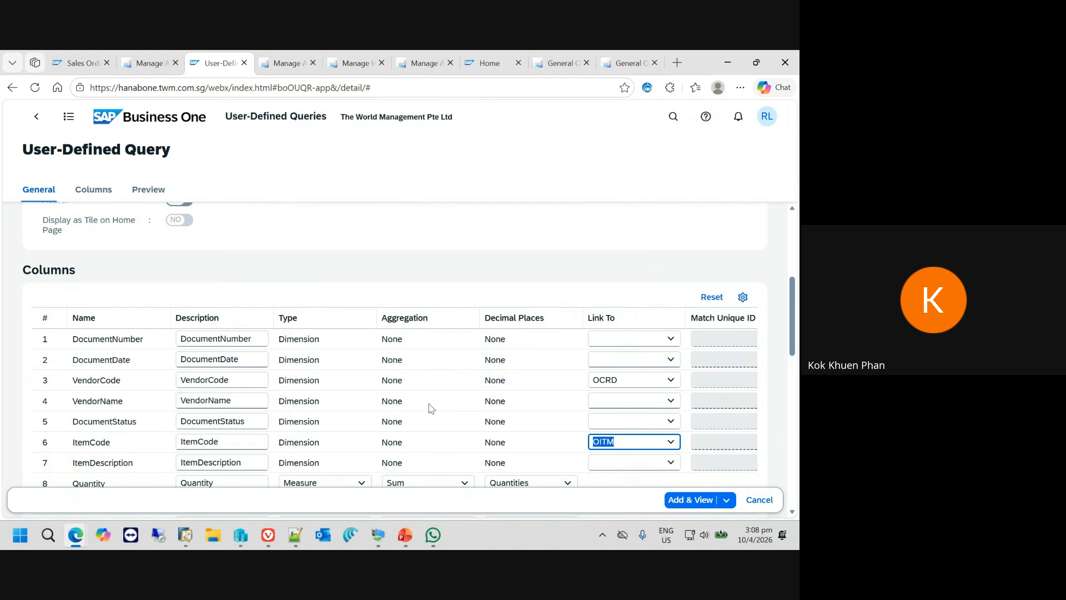
scroll(431, 409, "down", 1)
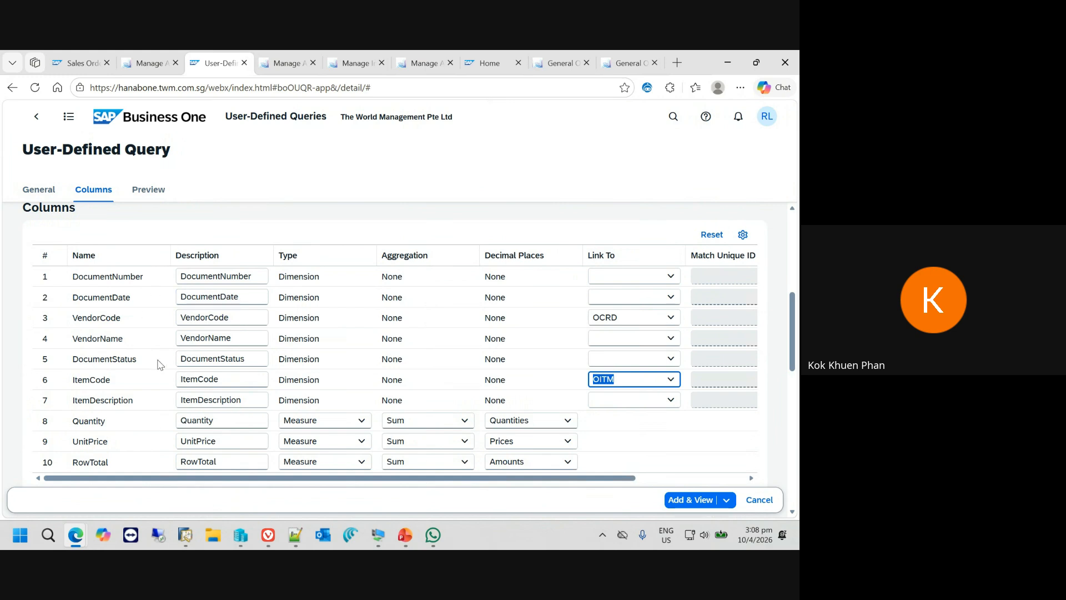
- Name the new query "AP invoice Listing" and assign it a category
scroll(157, 361, "up", 2)
scroll(156, 362, "down", 2)
scroll(491, 443, "down", 3)
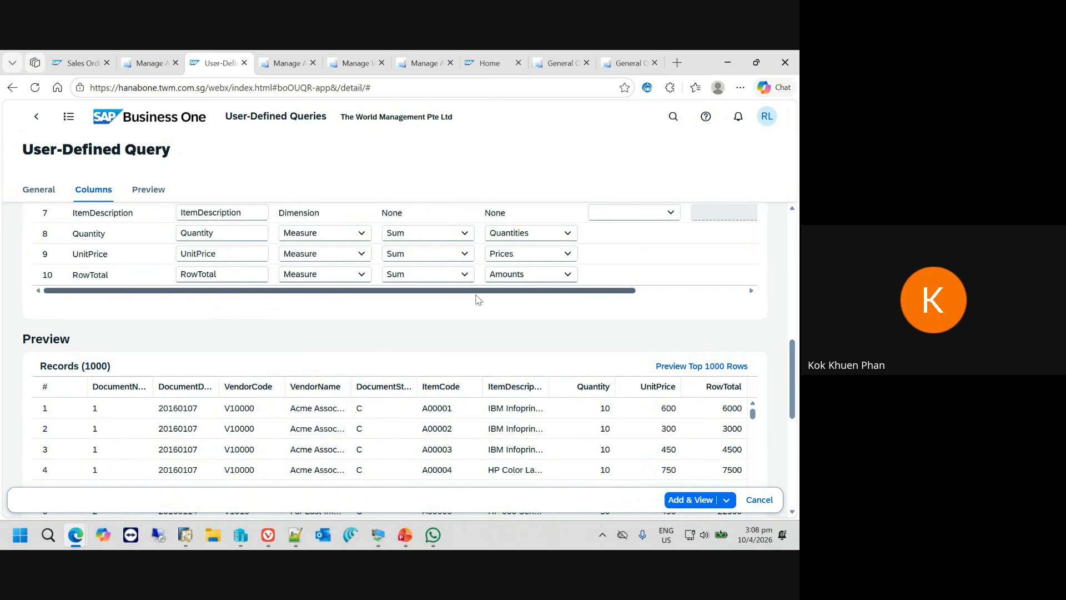
scroll(574, 344, "up", 3)
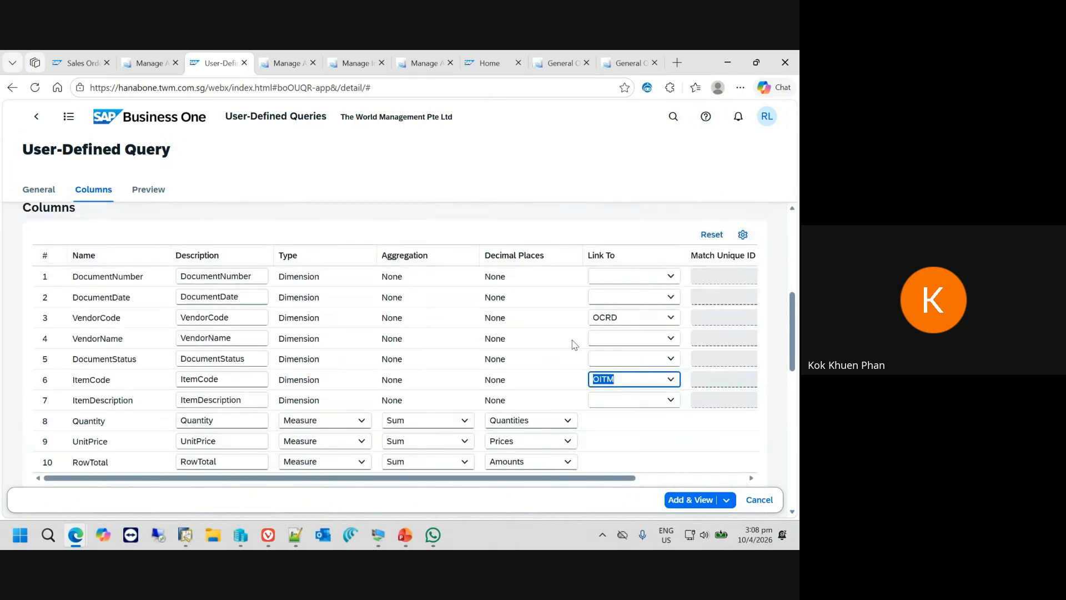
scroll(575, 344, "up", 6)
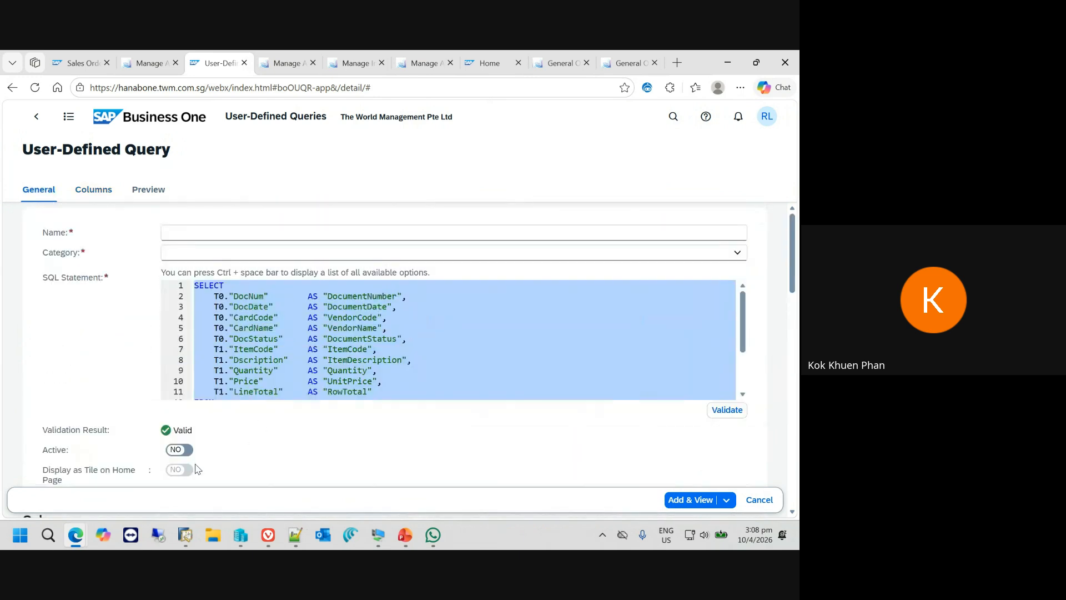
left_click(256, 222)
left_click(255, 232)
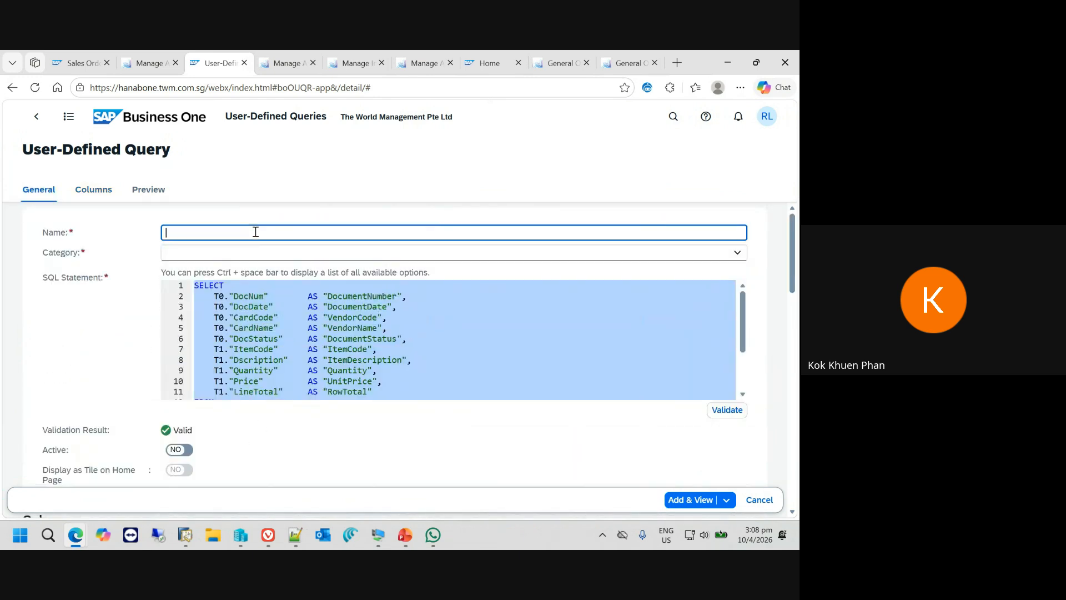
type("AP invoice Listing")
key("Tab")
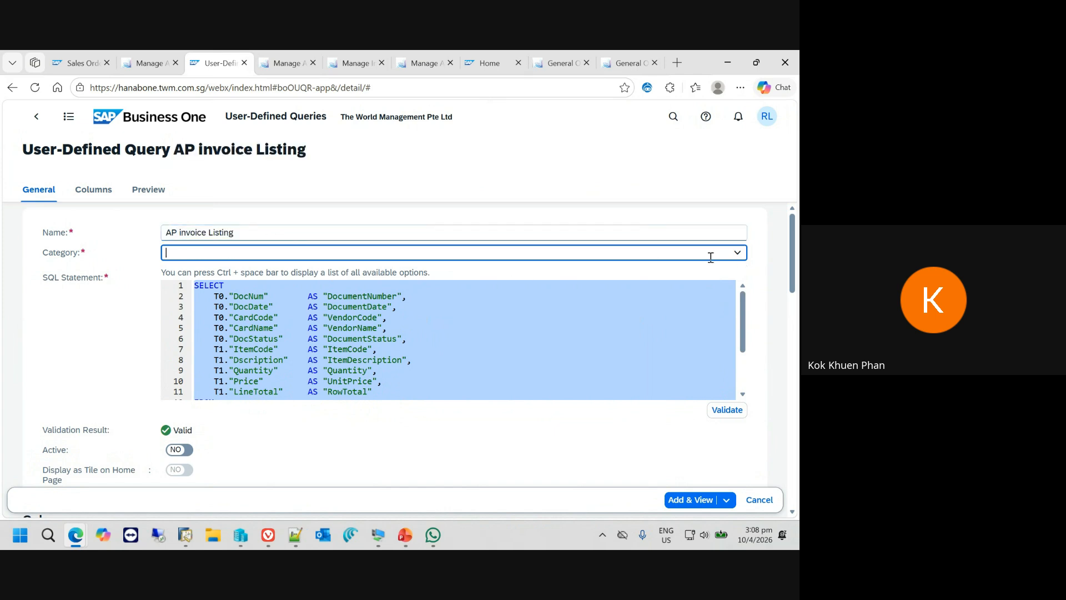
left_click(738, 255)
left_click(267, 276)
- Add the AP invoice Listing query and open it in list view
scroll(595, 435, "down", 5)
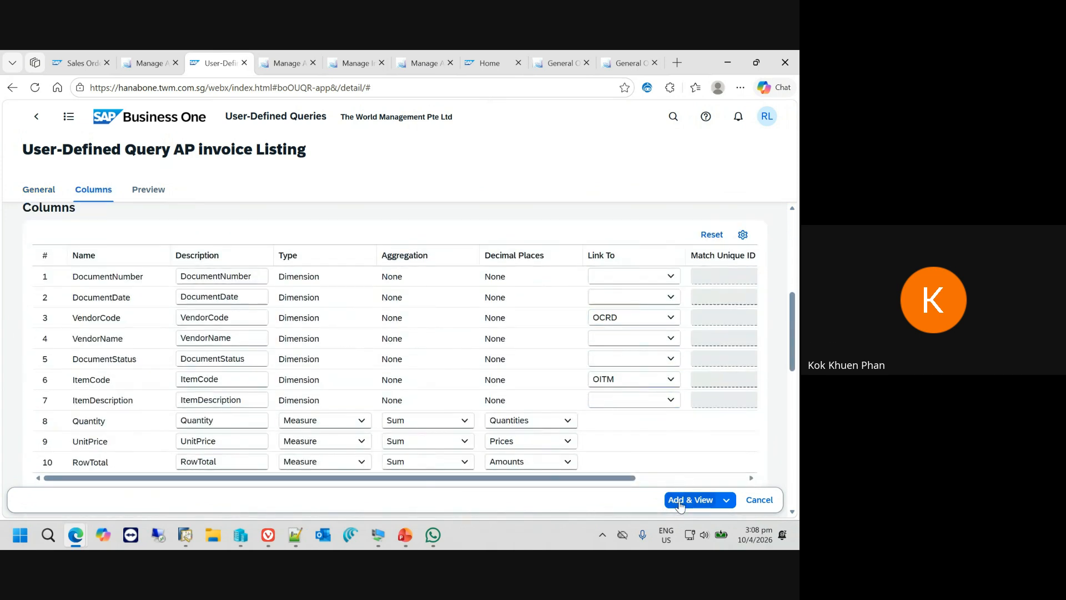
left_click(680, 502)
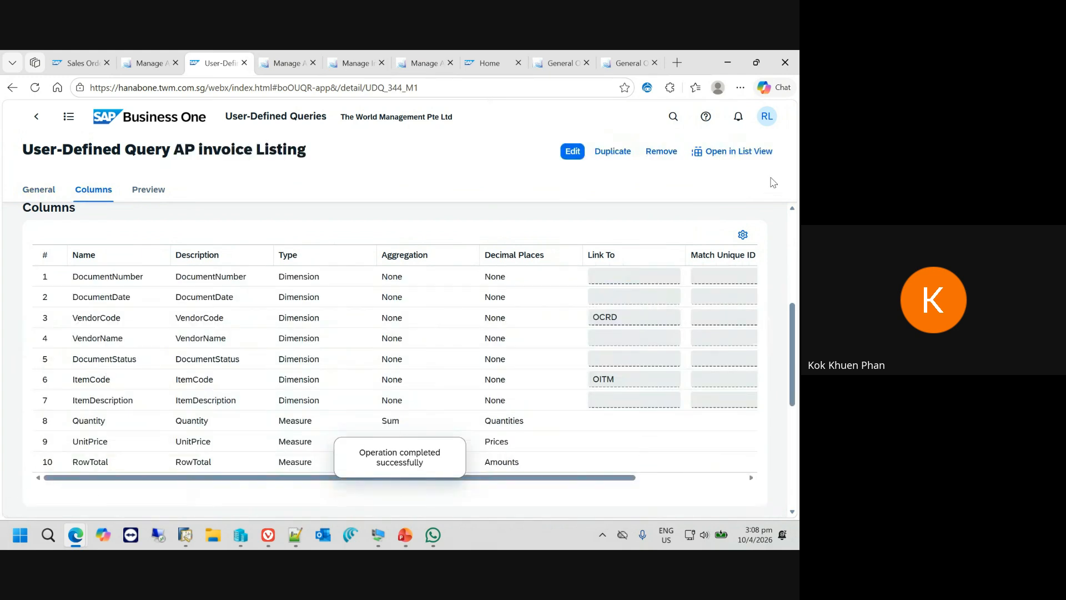
left_click(739, 152)
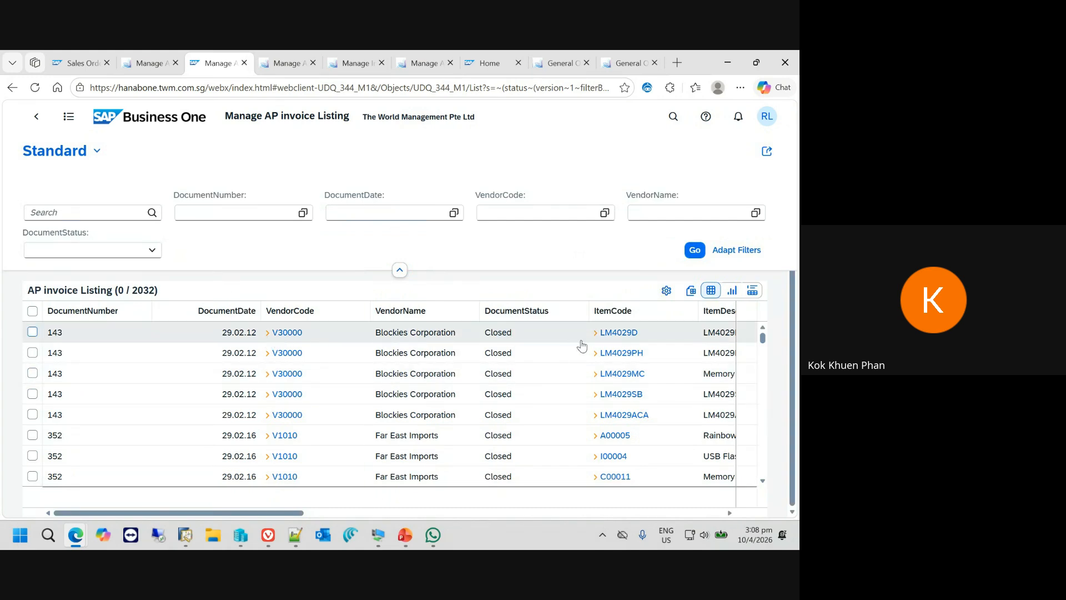
- Review the date-derived columns of the AP invoice Listing and widen DocumentDate (Year and Month) to show its full heading
left_click_drag(294, 513, 680, 514)
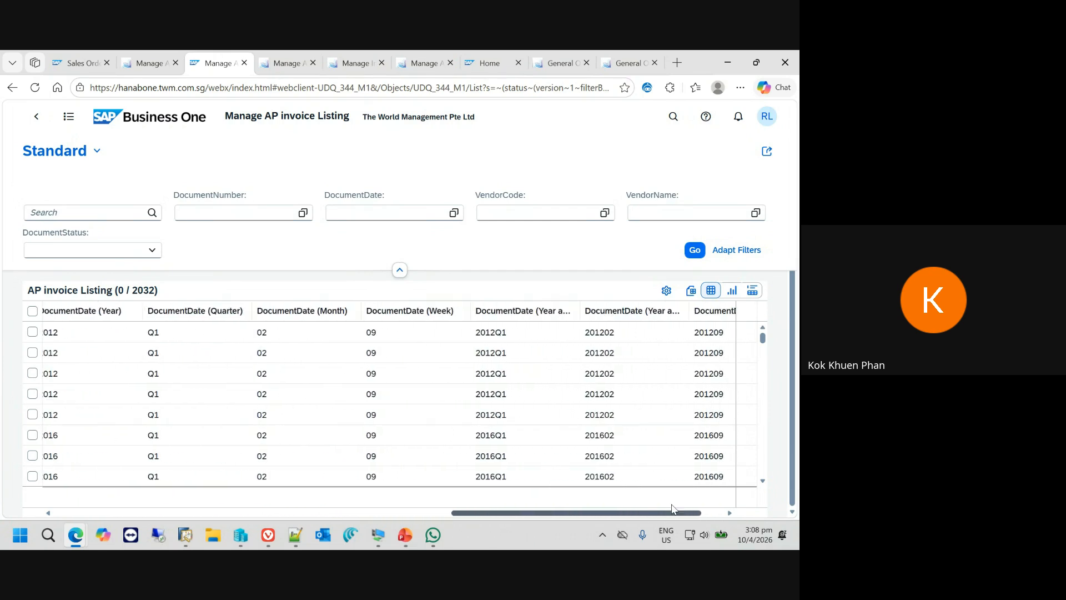
left_click_drag(530, 515, 524, 517)
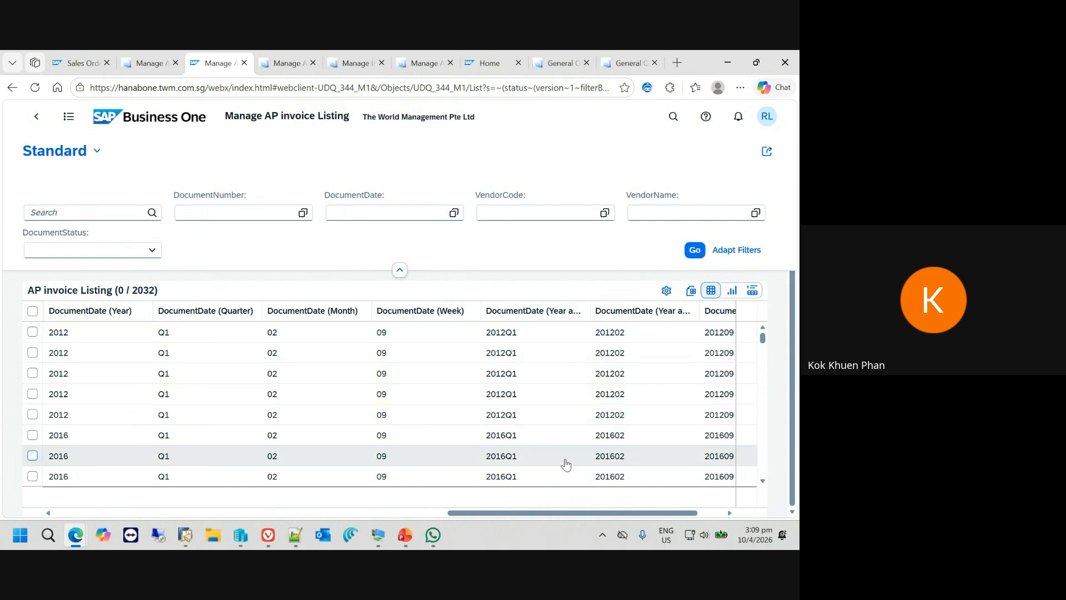
left_click_drag(550, 513, 576, 515)
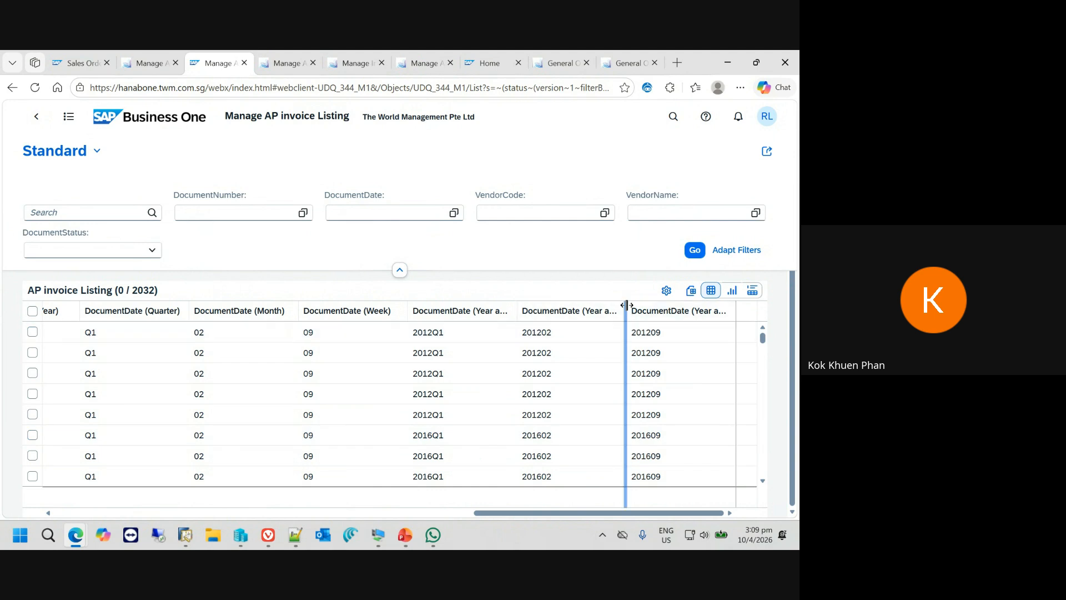
left_click_drag(626, 305, 693, 306)
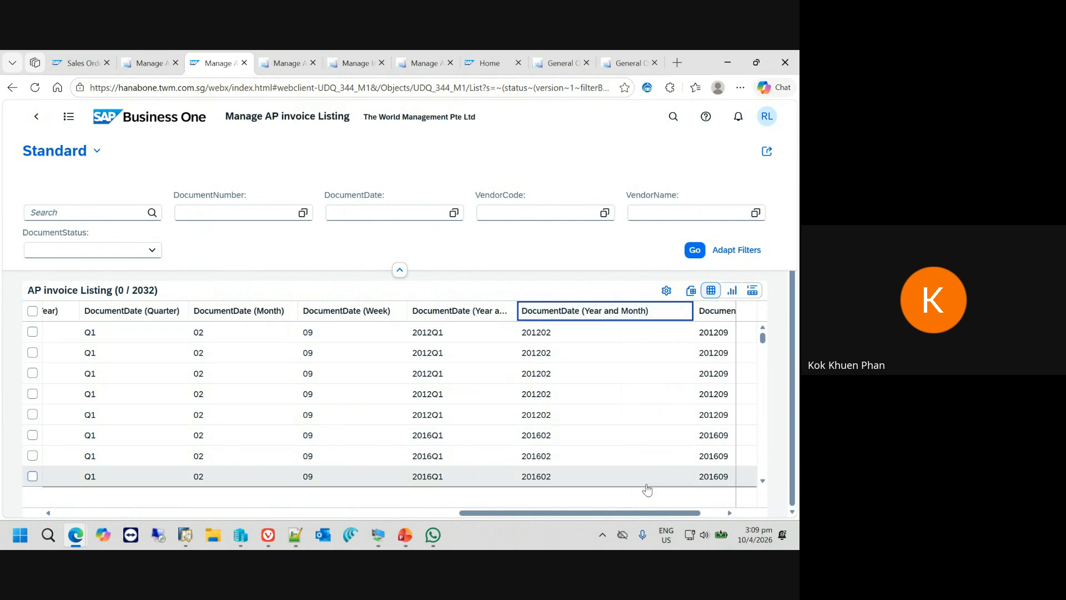
scroll(716, 322, "right", 3)
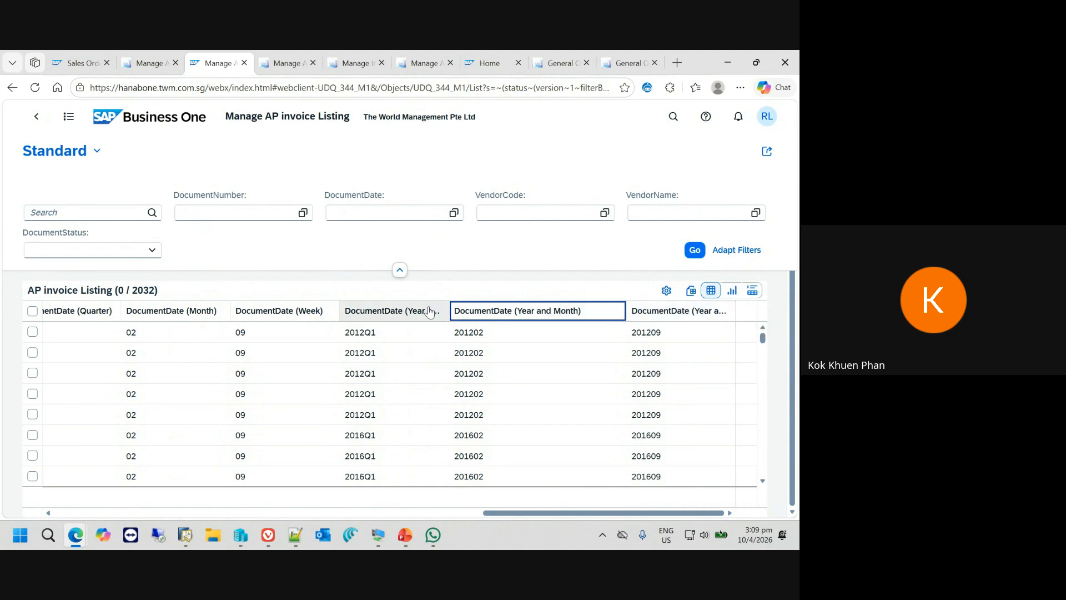
left_click_drag(528, 514, 475, 515)
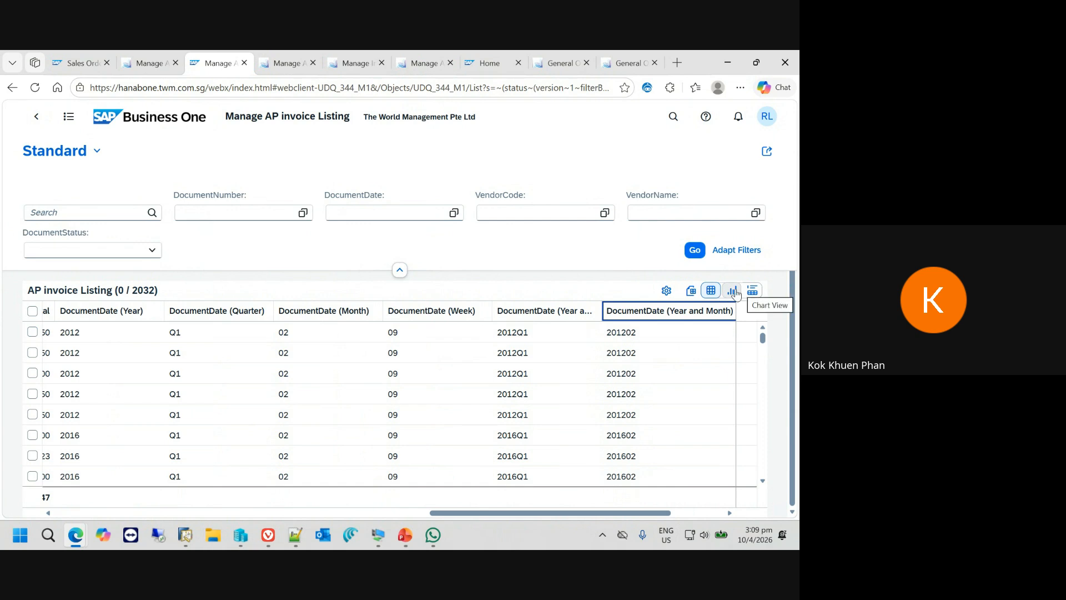
- Show the AP invoice Listing as a chart and replace the Record Count measure with Quantity
left_click(733, 291)
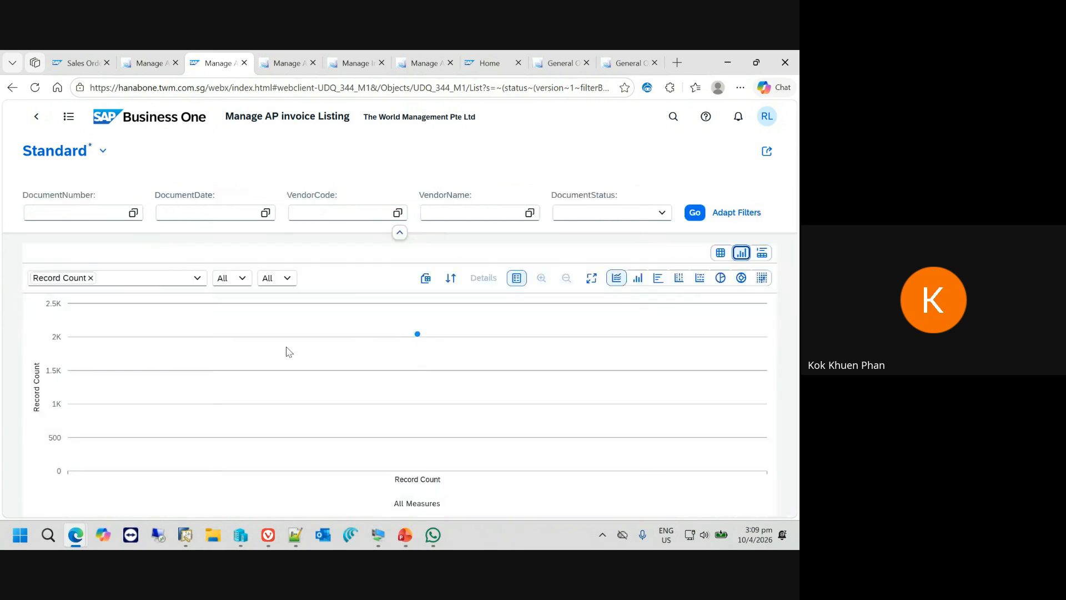
left_click(91, 277)
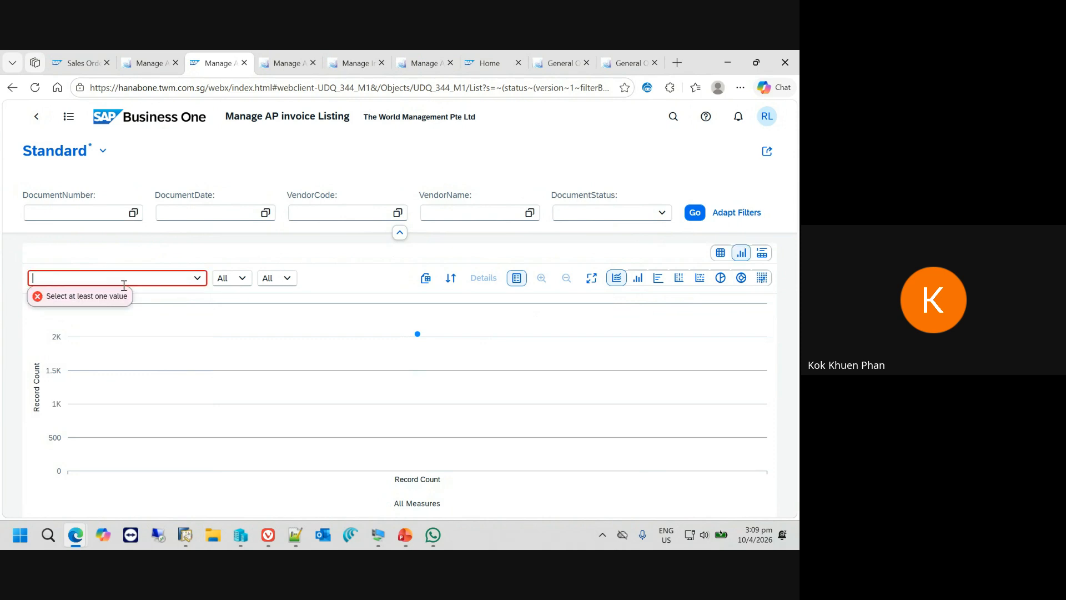
left_click(196, 279)
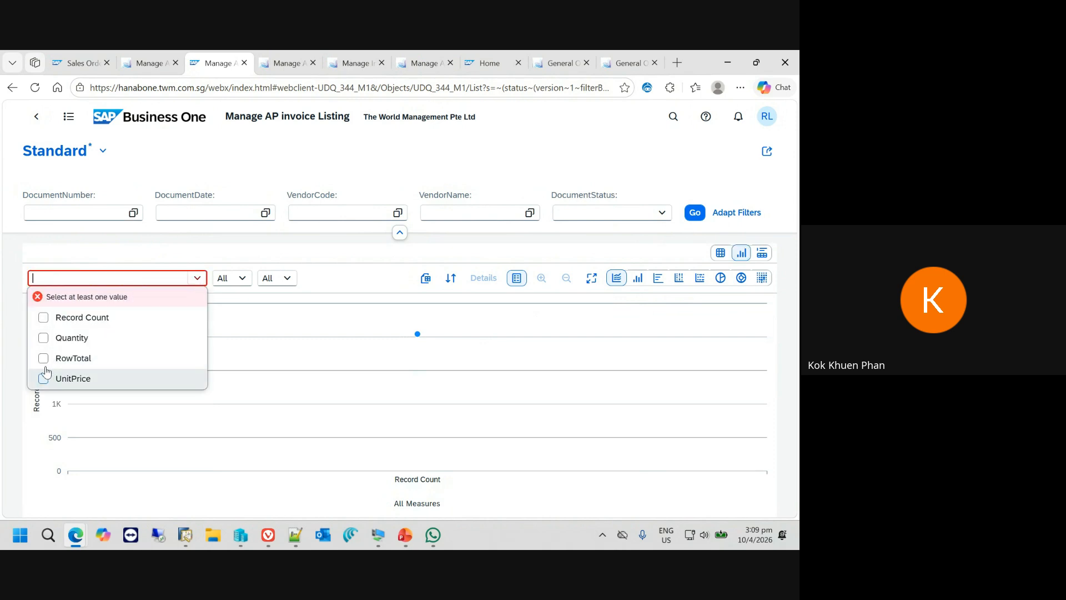
left_click(39, 326)
left_click(39, 328)
left_click(43, 340)
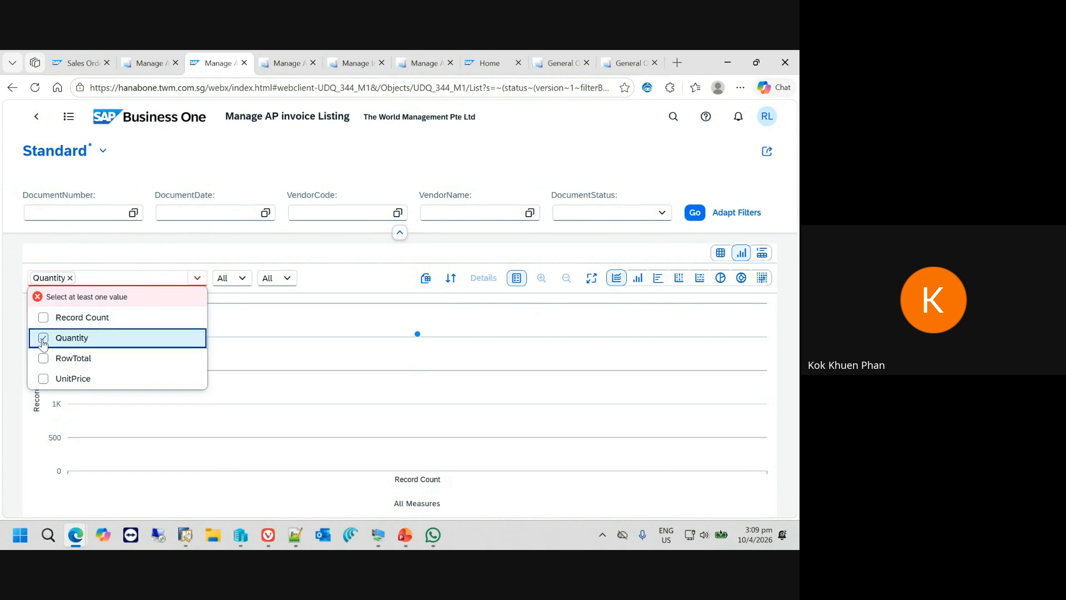
- Set the chart's first dimension to DocumentDate (Year and Month)
left_click(242, 279)
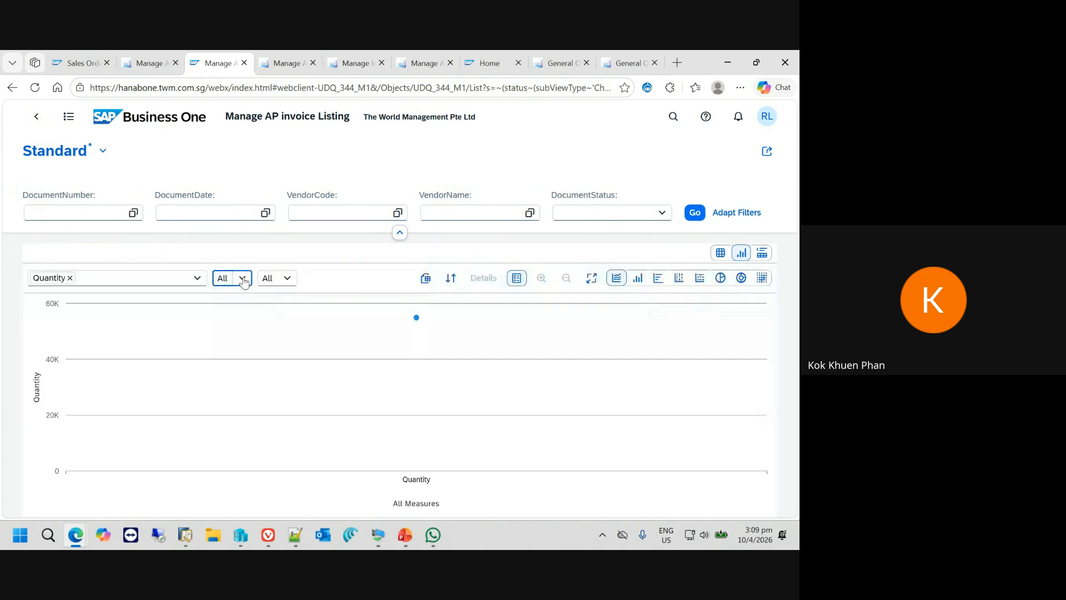
left_click(243, 279)
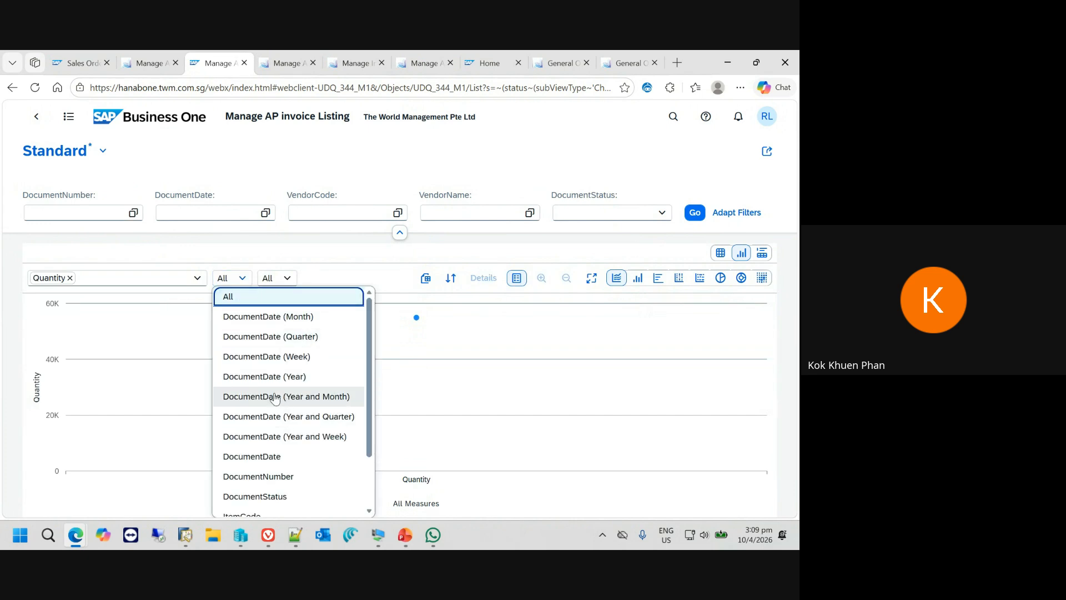
left_click(282, 398)
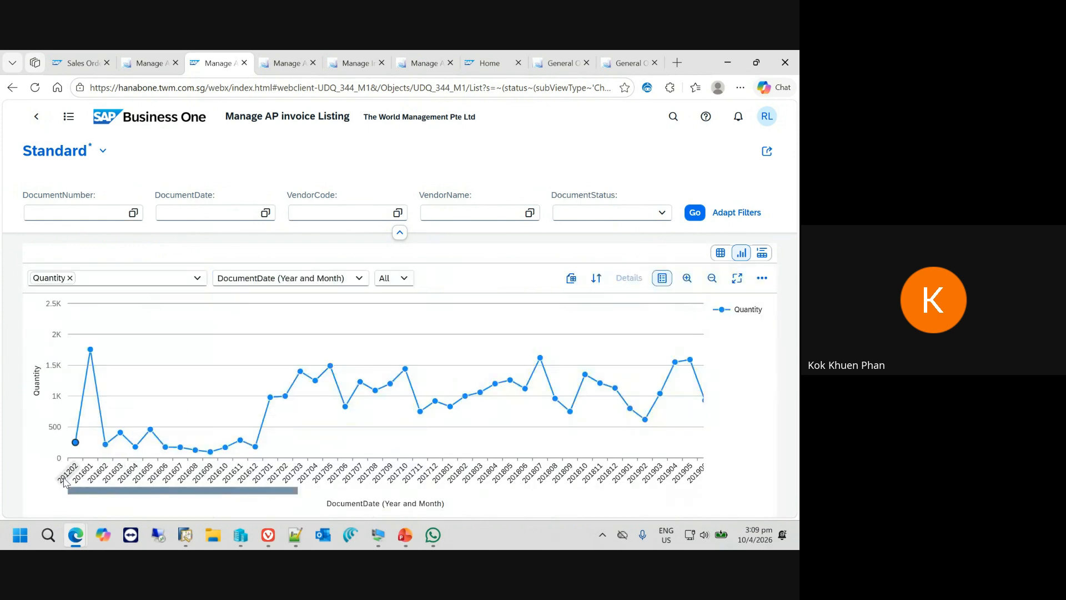
- Select the Quantity data points for 201607 to 201611 and 201701 to 201712 in the chart, and show their details
left_click(250, 476)
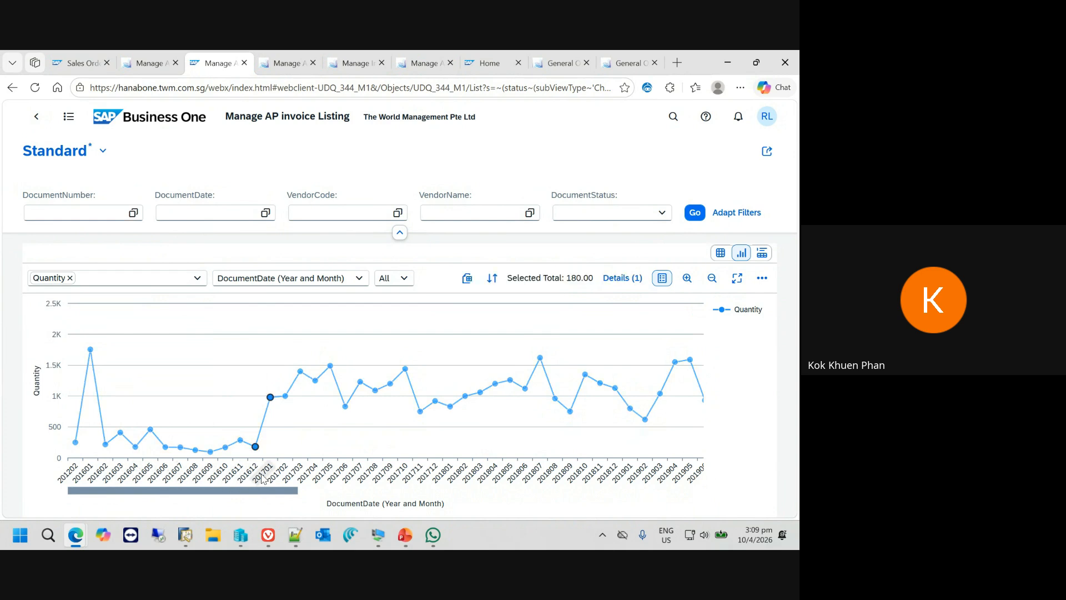
left_click_drag(241, 347, 411, 452)
left_click(418, 450)
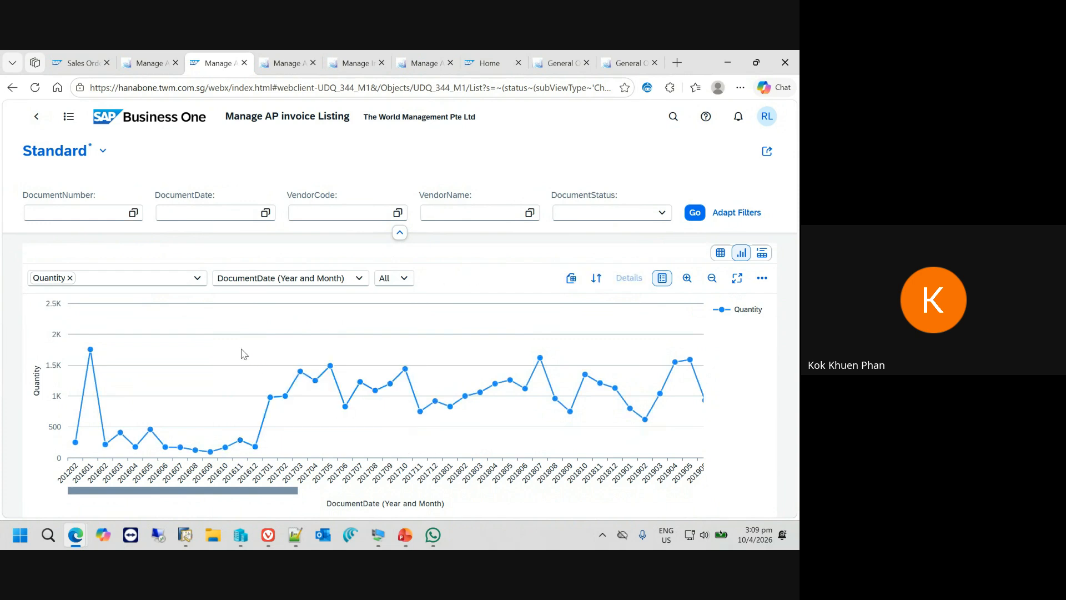
left_click_drag(241, 348, 449, 450)
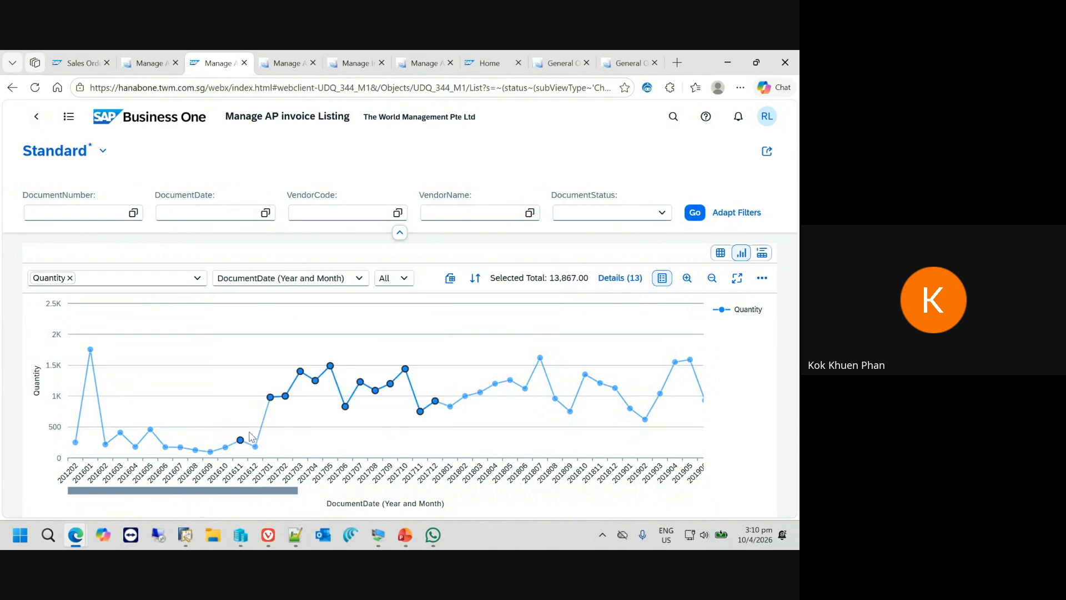
left_click(225, 447)
left_click(211, 451)
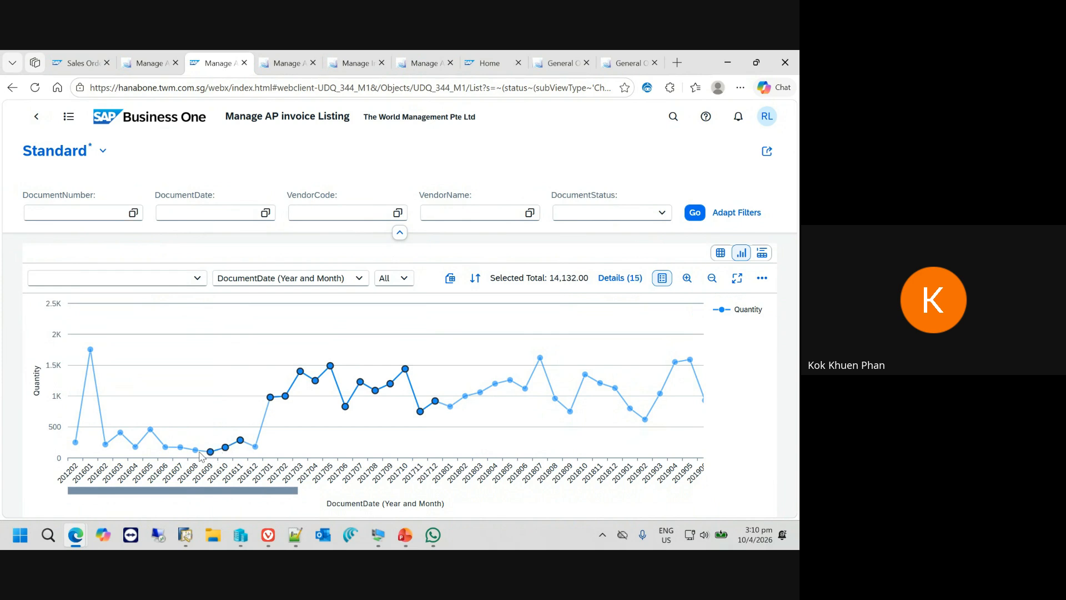
left_click(195, 450)
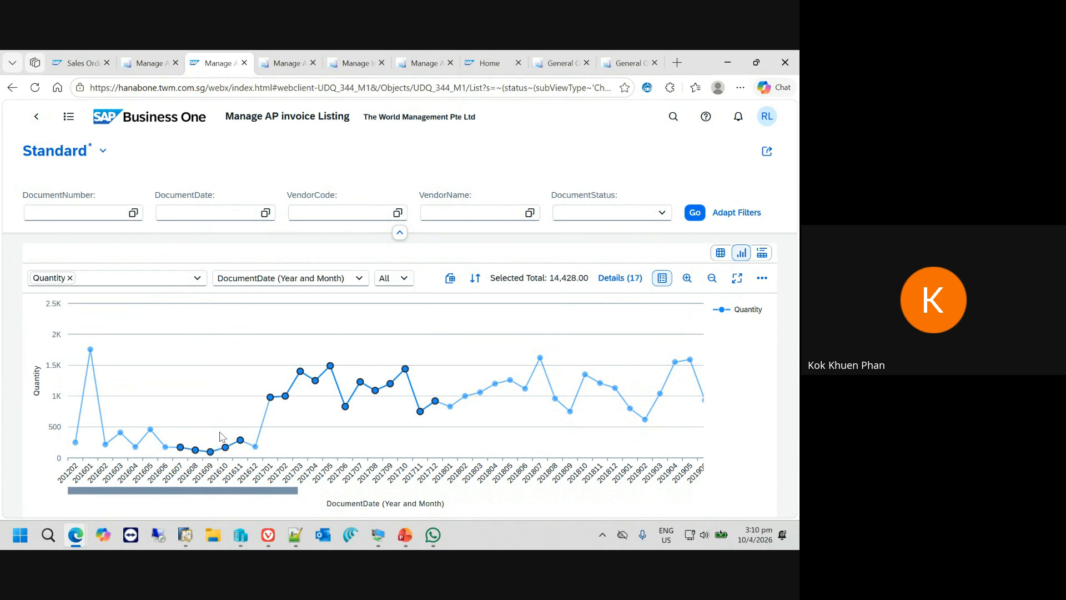
left_click(620, 278)
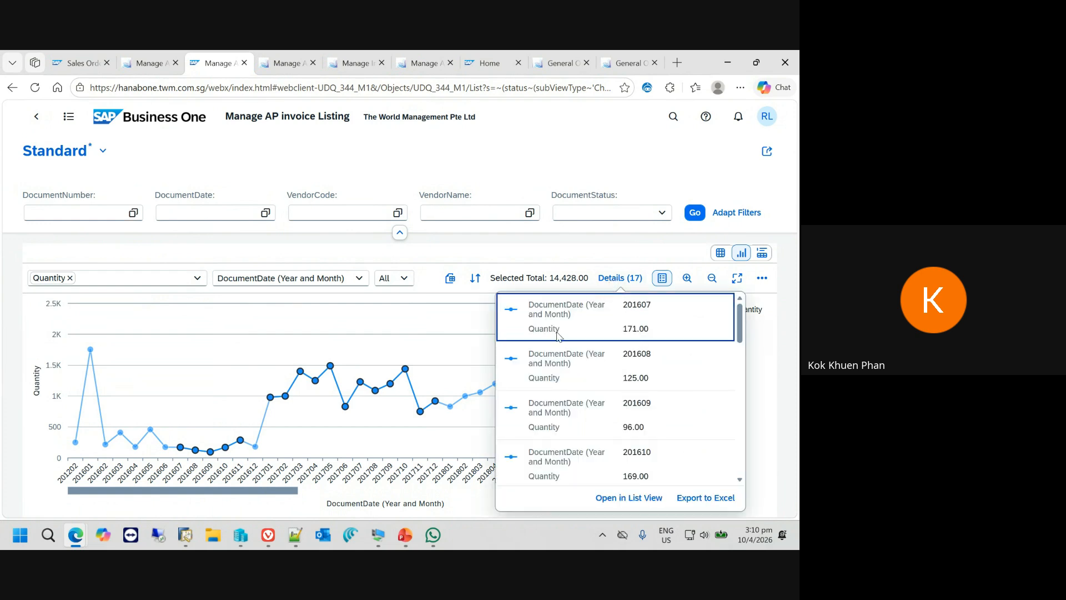
- Open User-Defined Queries from the home page to view the query categories, and return to the home page
left_click(133, 114)
left_click(67, 355)
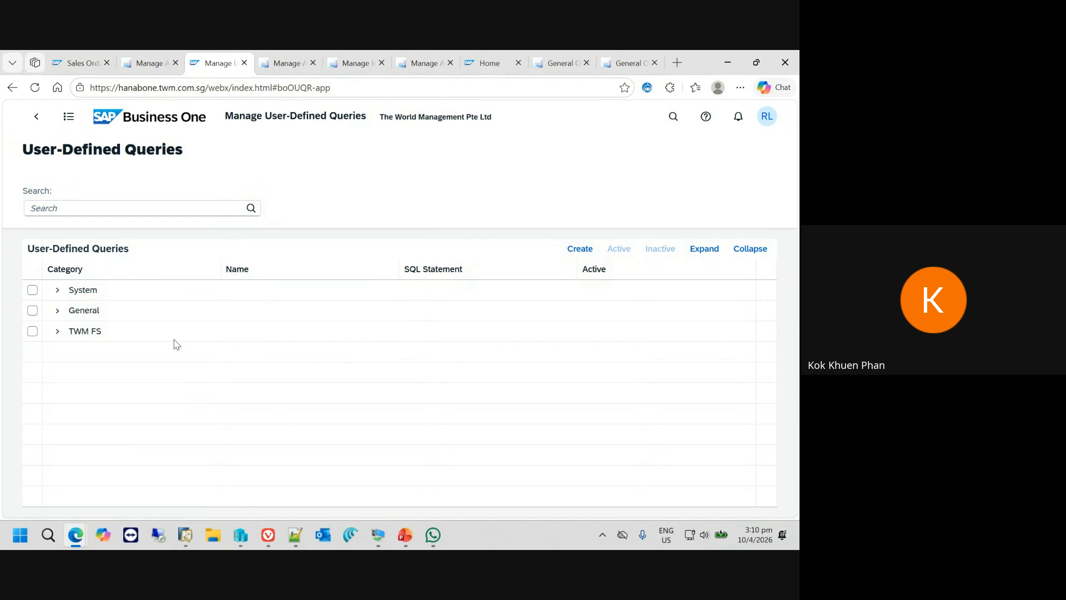
left_click(165, 123)
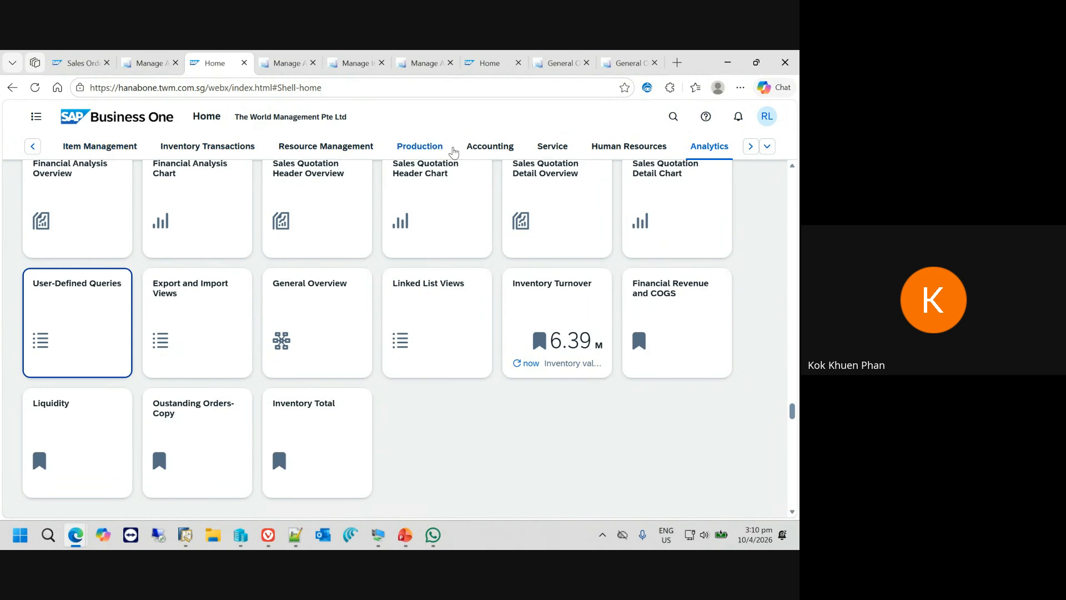
- Browse the Service, Accounting, Production, My Home and Sales sections of the home page
left_click(552, 148)
left_click(489, 147)
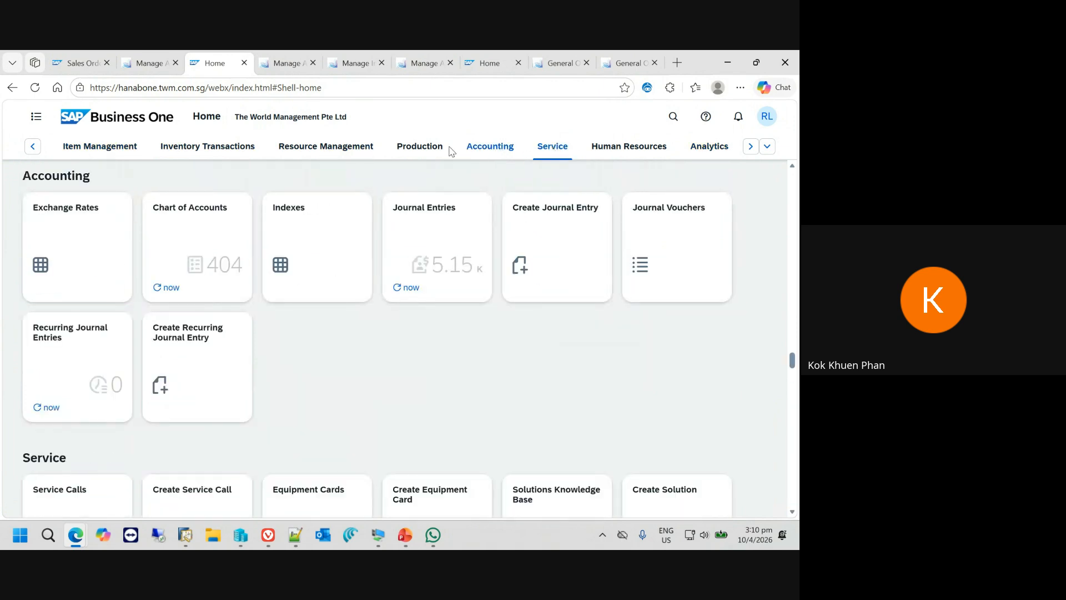
left_click(418, 147)
left_click(32, 146)
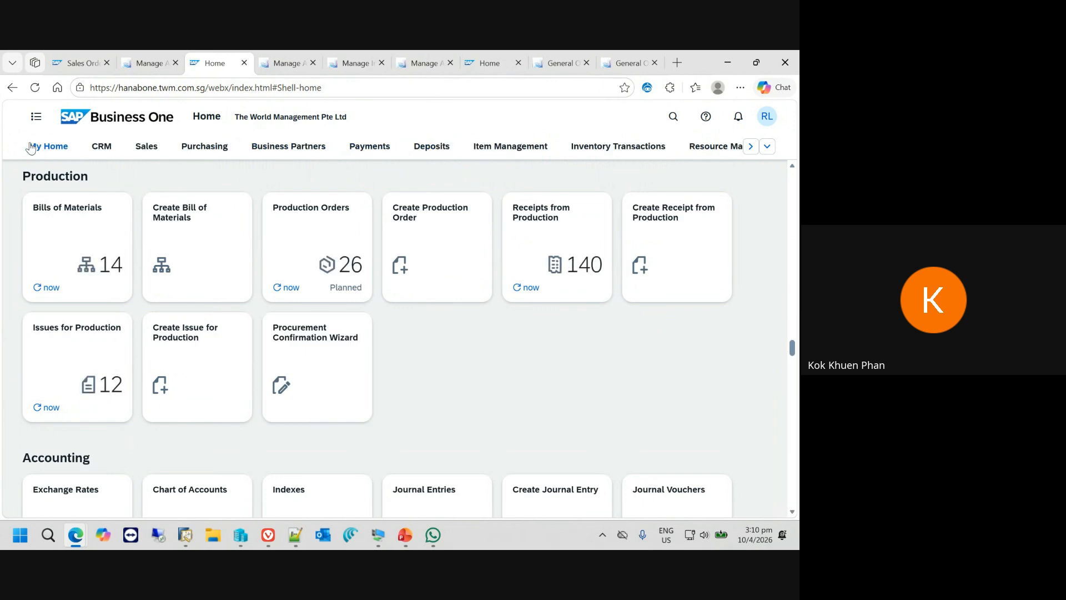
left_click(35, 147)
left_click(143, 146)
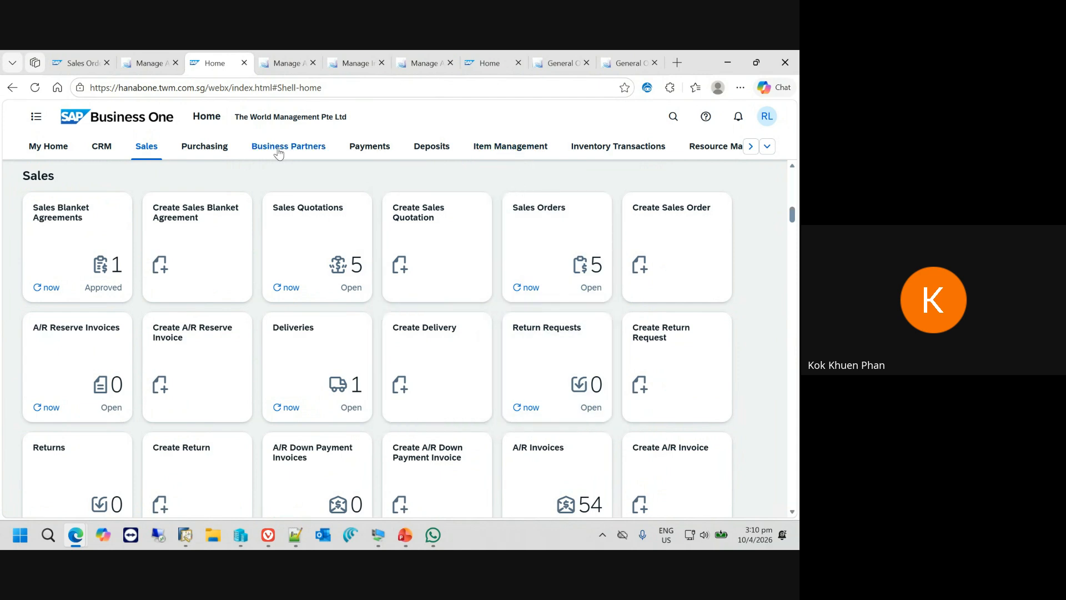
- View the list of open sales orders from the Sales section and return to the home page
left_click(578, 257)
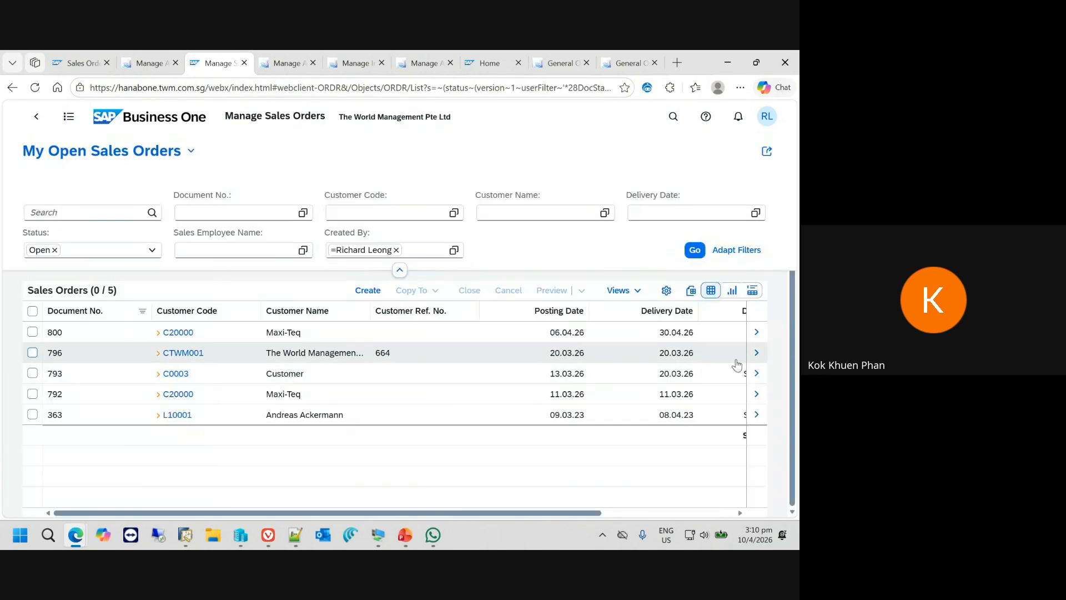
left_click(149, 116)
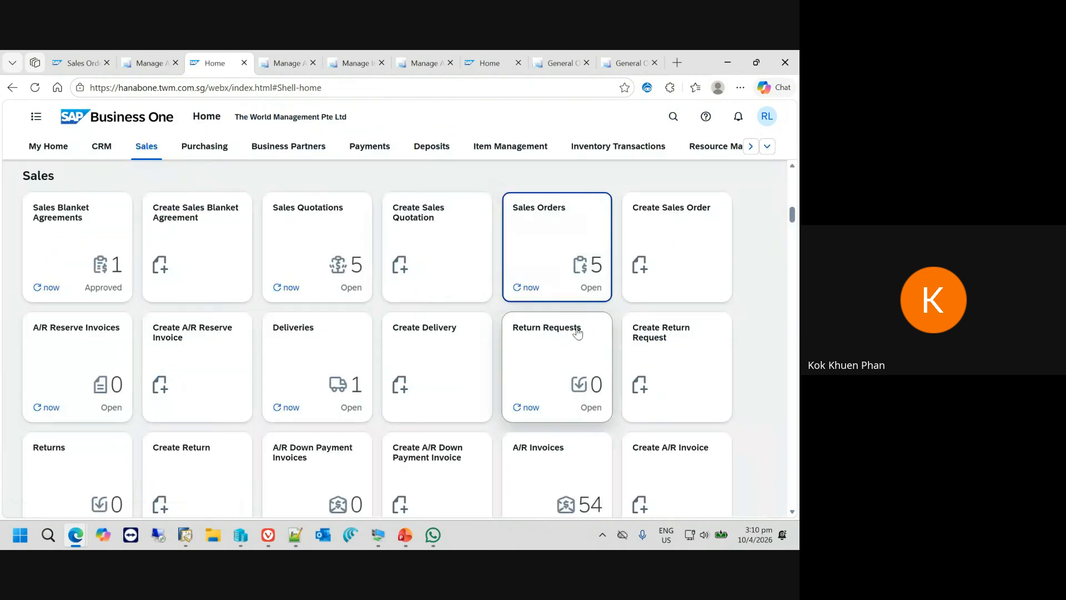
- Open User-Defined Queries from the Analytics section of the home page and start creating a new query
left_click(767, 146)
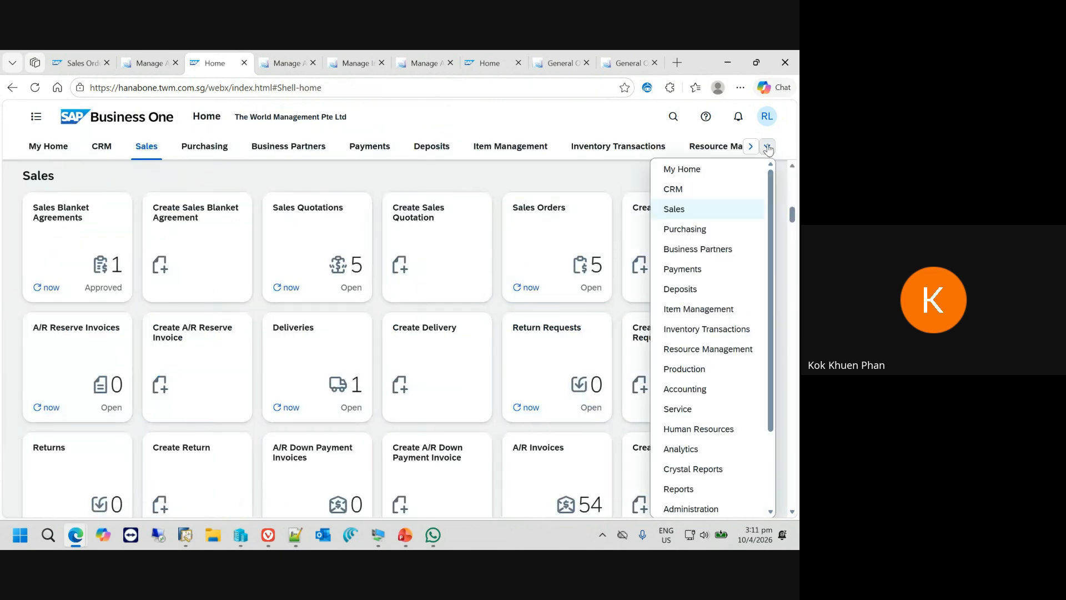
left_click(716, 452)
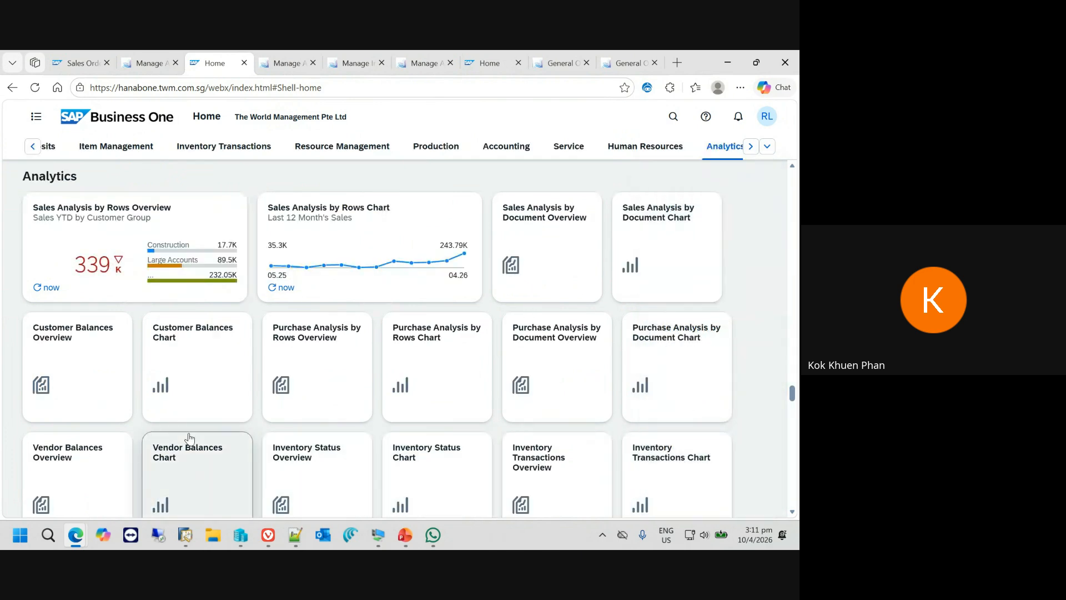
scroll(189, 438, "down", 5)
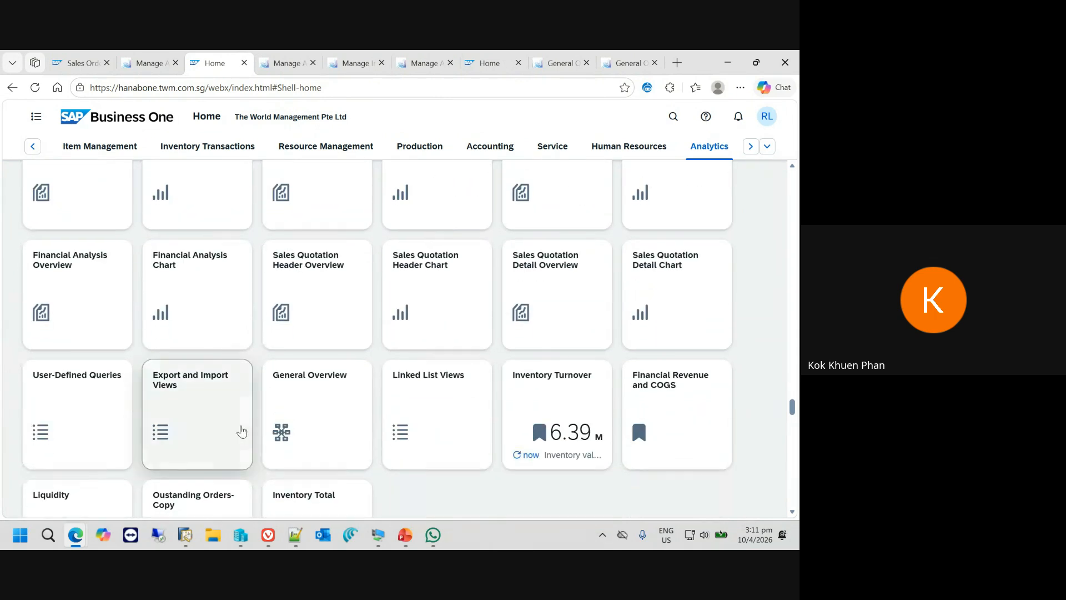
left_click(98, 400)
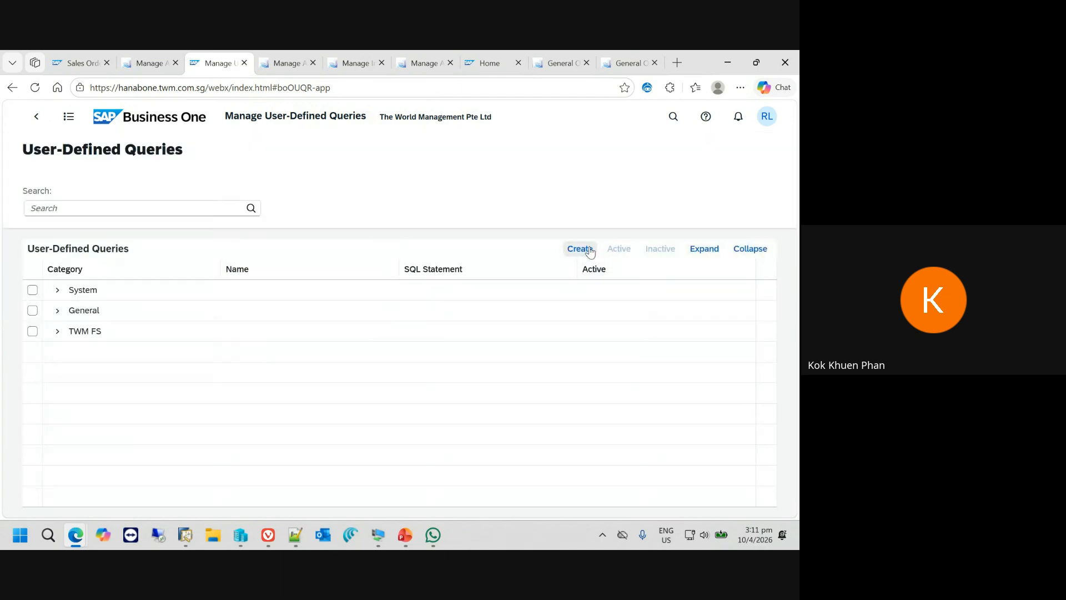
left_click(588, 250)
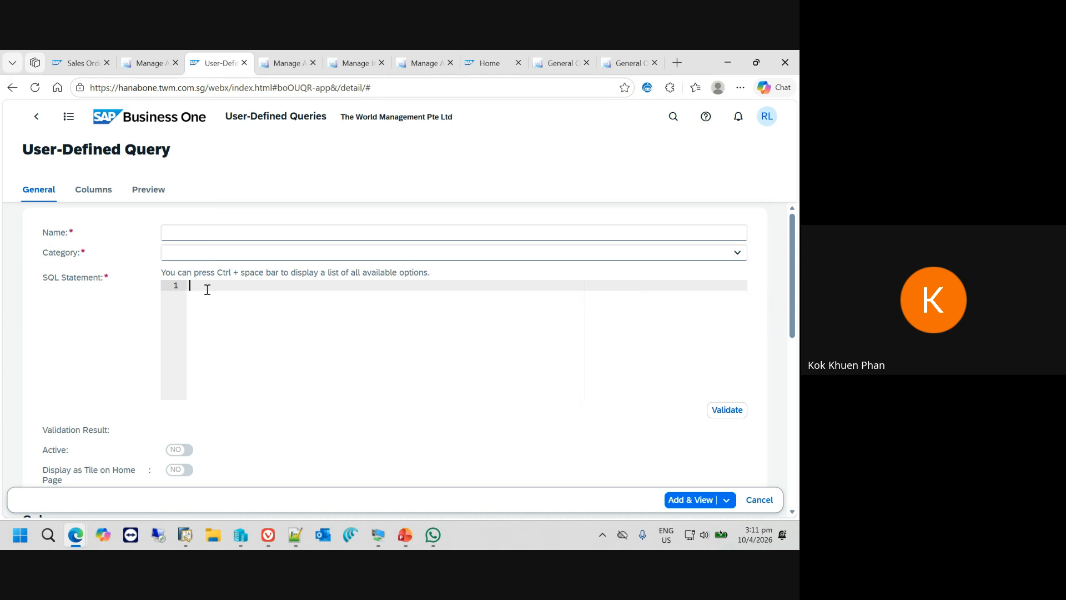
- Enter the SQL statement select * from OPLN, picking the OPLN - Price Lists table from the suggestions, and validate it
type("select * from")
key("ctrl+space")
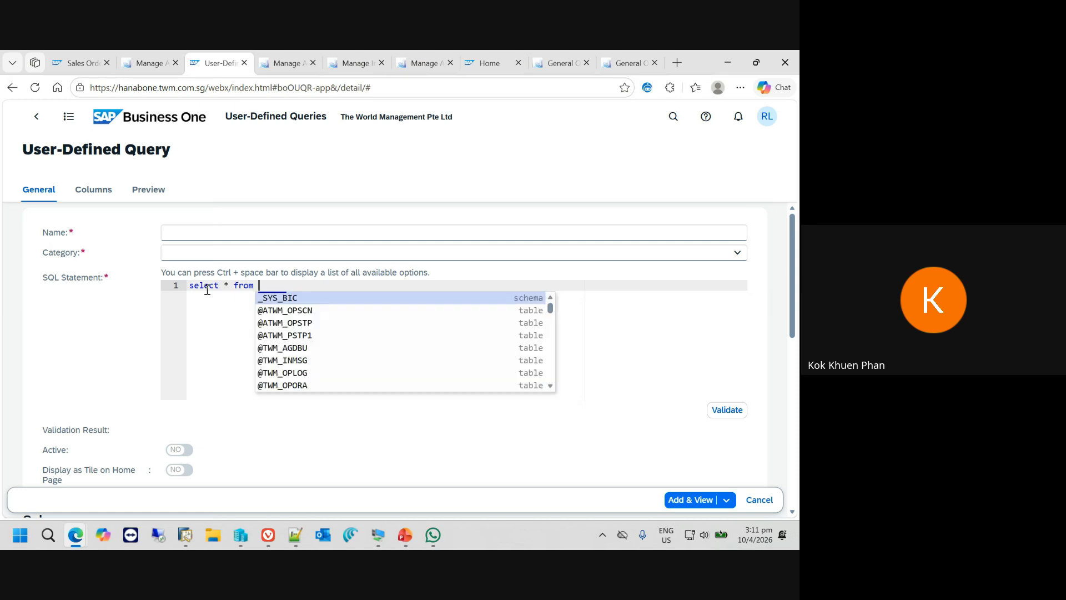
type("price")
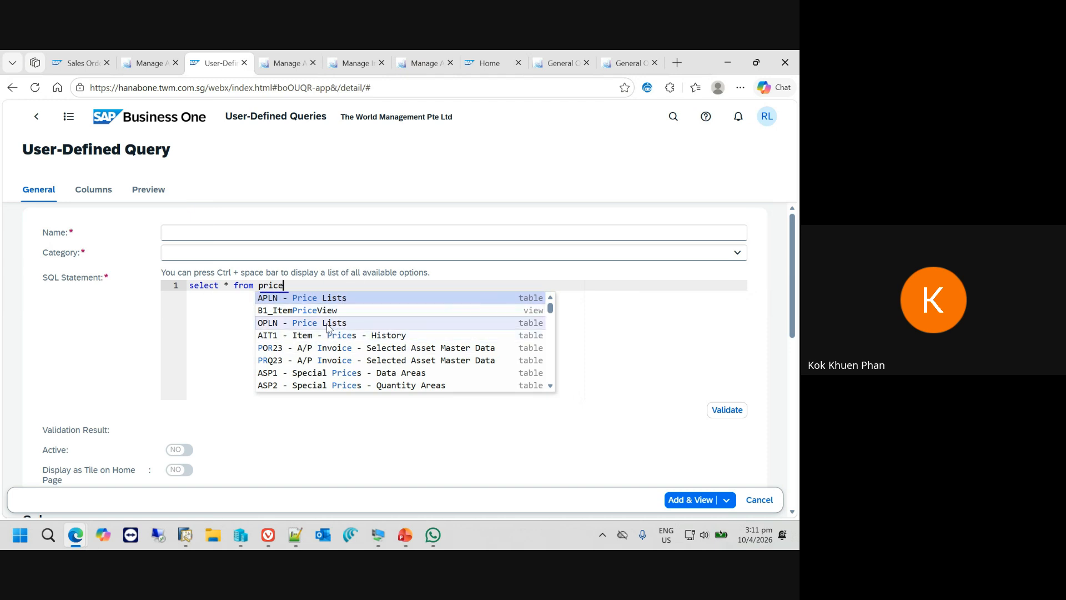
left_click(265, 324)
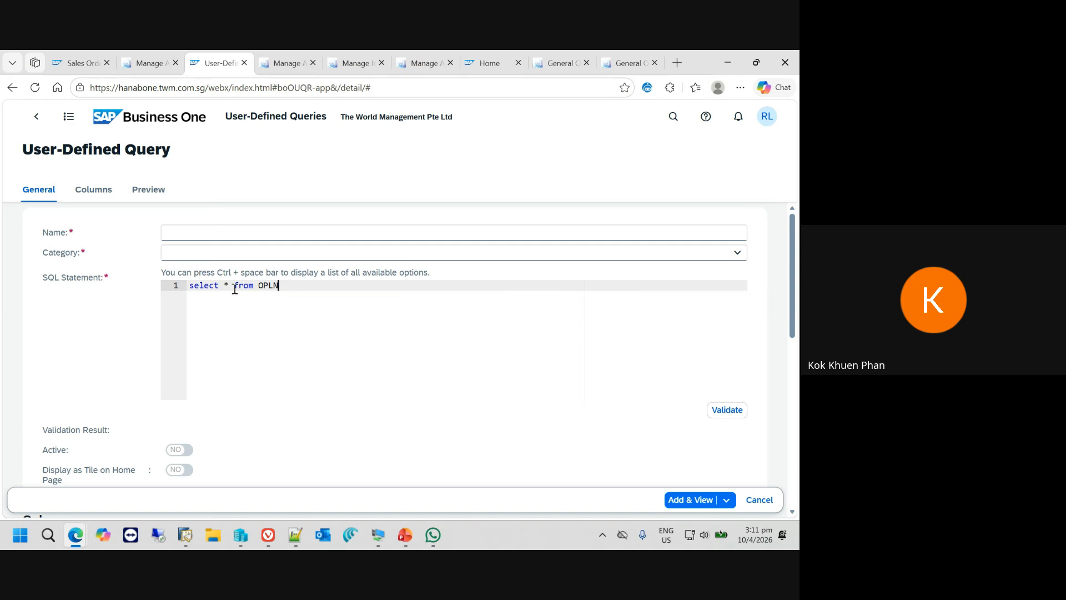
left_click(728, 410)
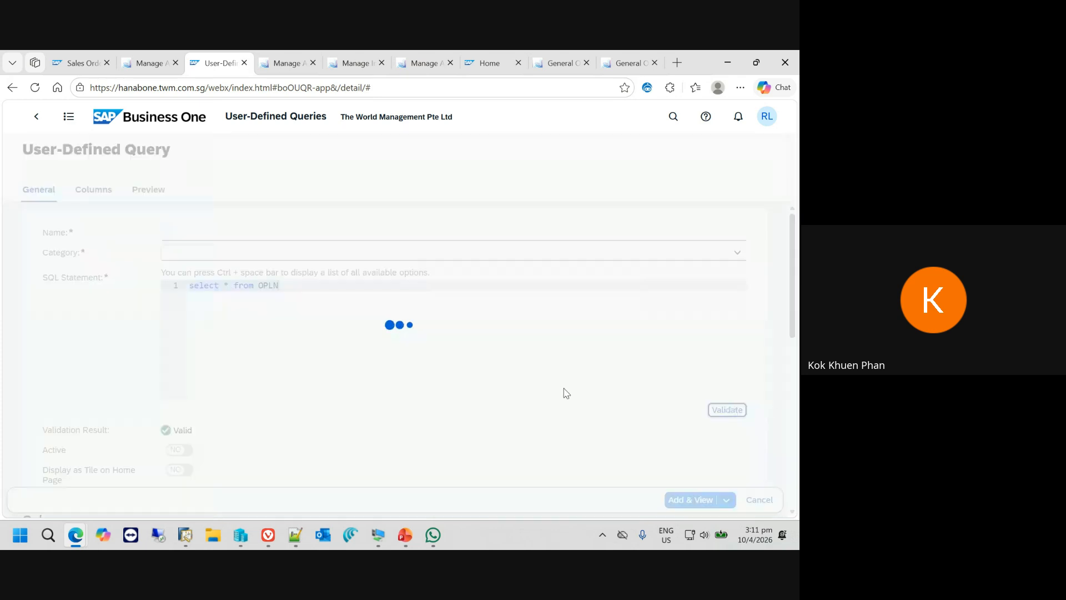
- Review the query's column descriptions, types, aggregations and decimal places, and return to the SQL statement
scroll(230, 439, "down", 5)
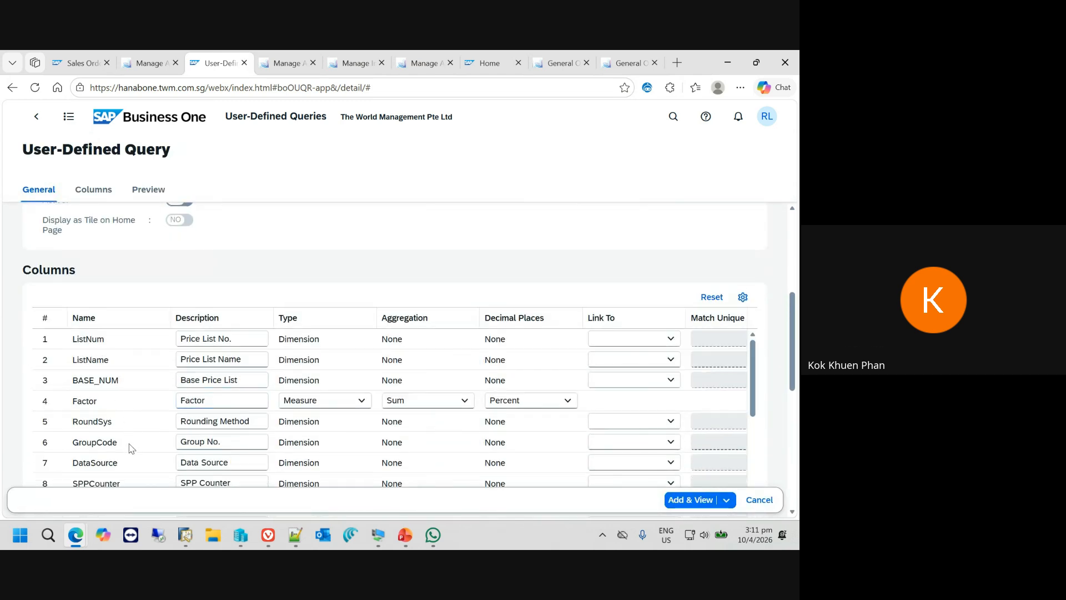
scroll(132, 448, "down", 7)
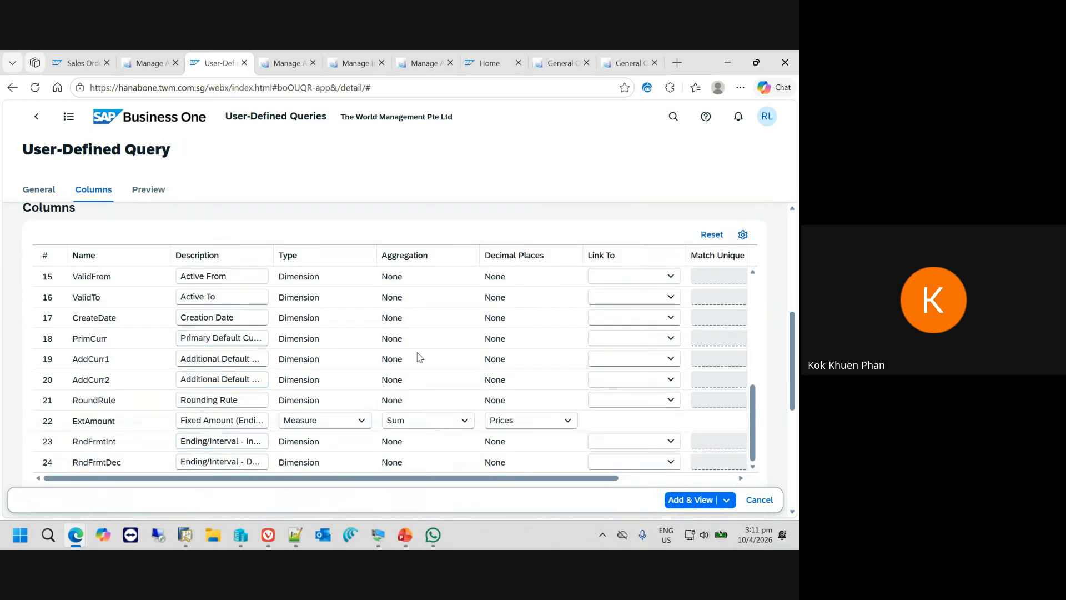
scroll(419, 357, "up", 8)
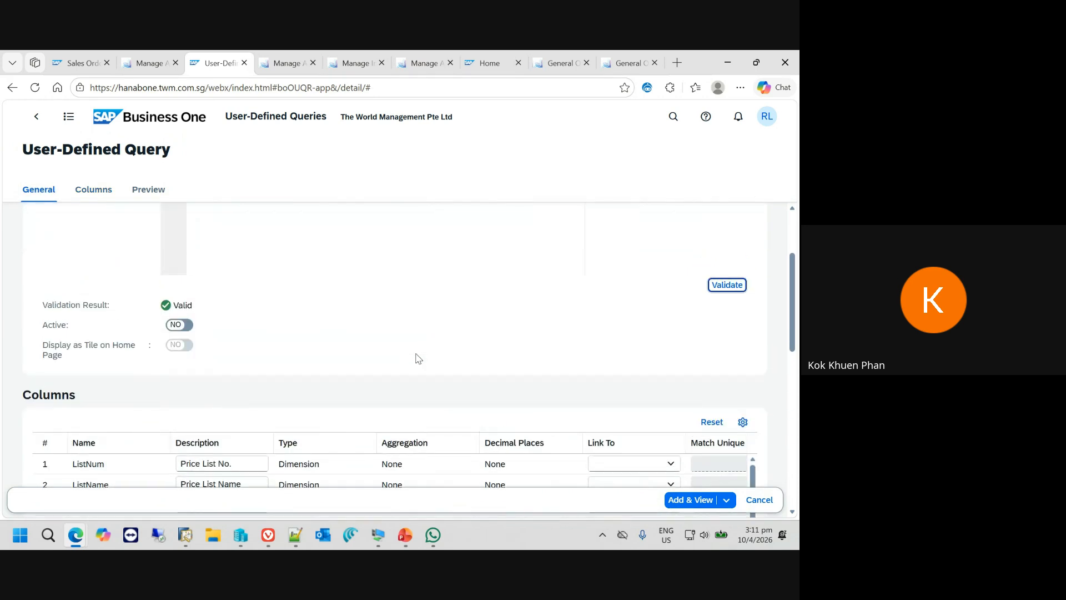
scroll(365, 251, "down", 4)
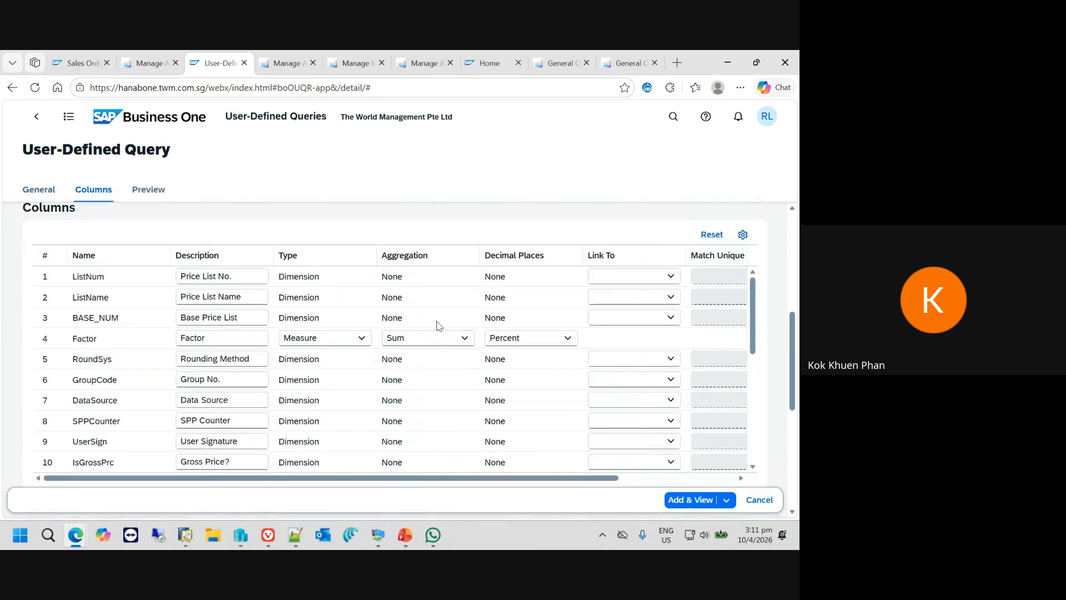
scroll(398, 310, "up", 2)
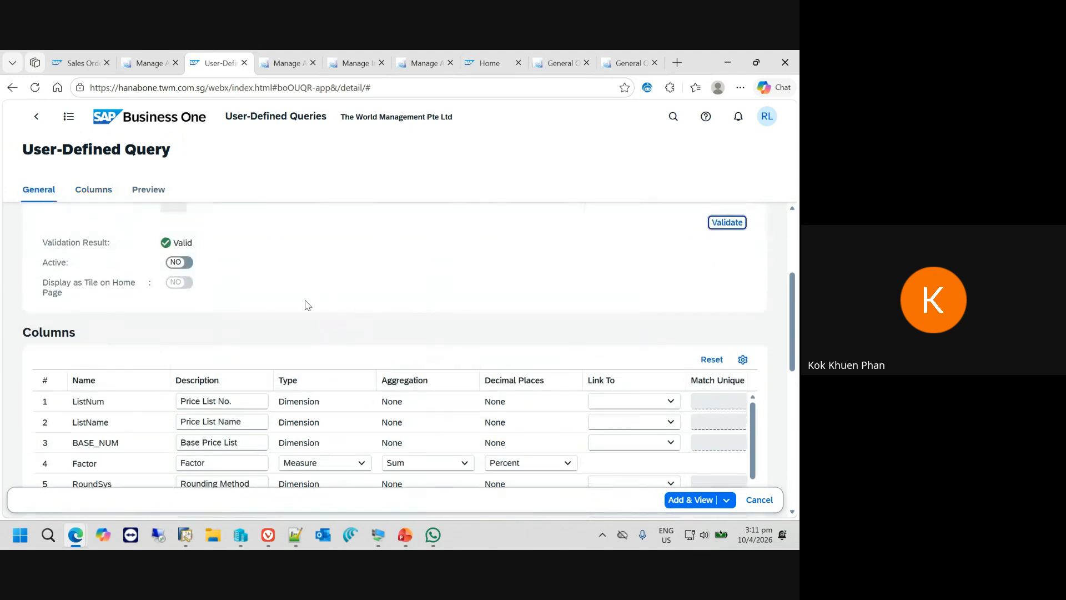
scroll(305, 305, "up", 3)
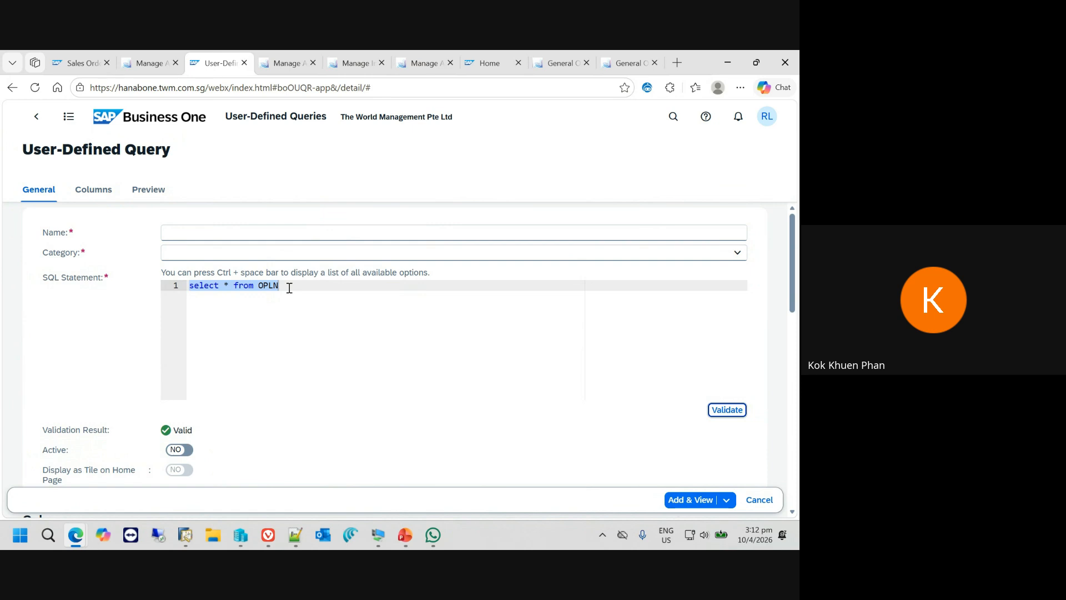
- Switch to the PowerPoint slide show and advance from AI Query Building to the Purchase Analysis slide
mouse_move(405, 535)
left_click(469, 472)
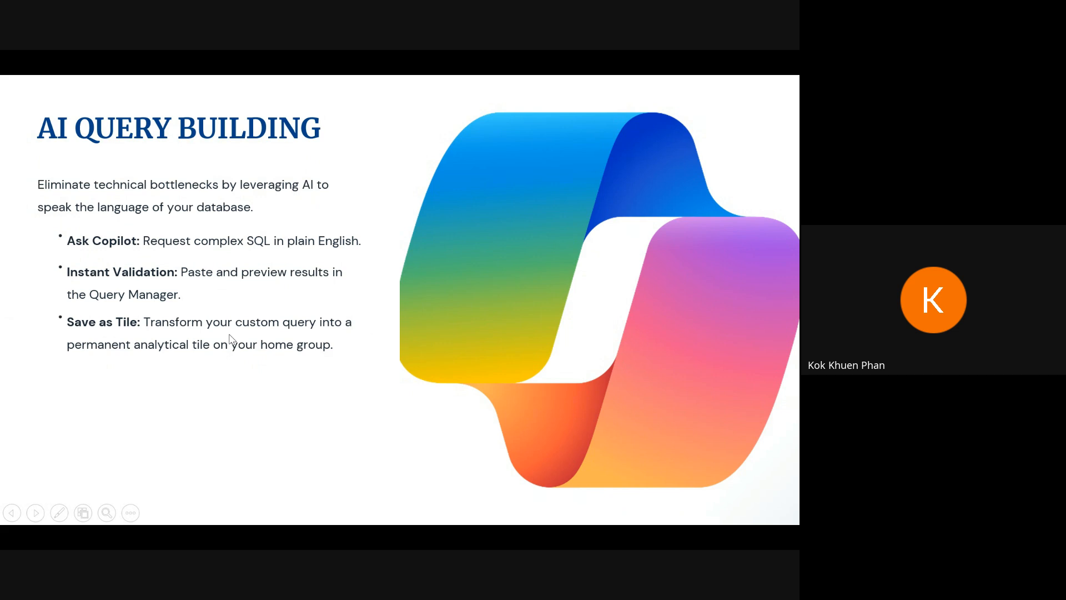
left_click(314, 343)
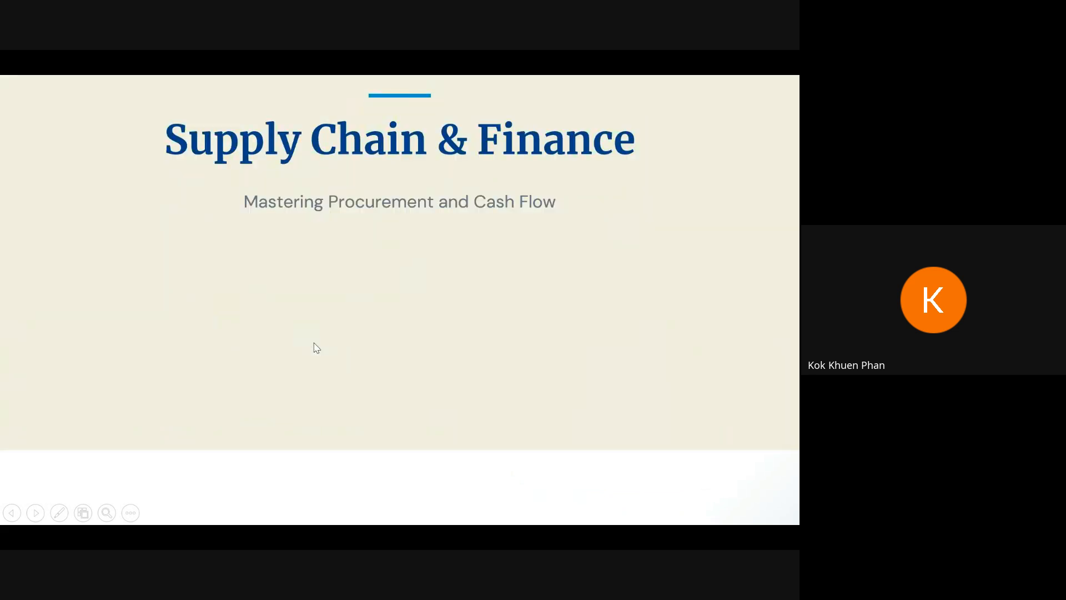
left_click(437, 314)
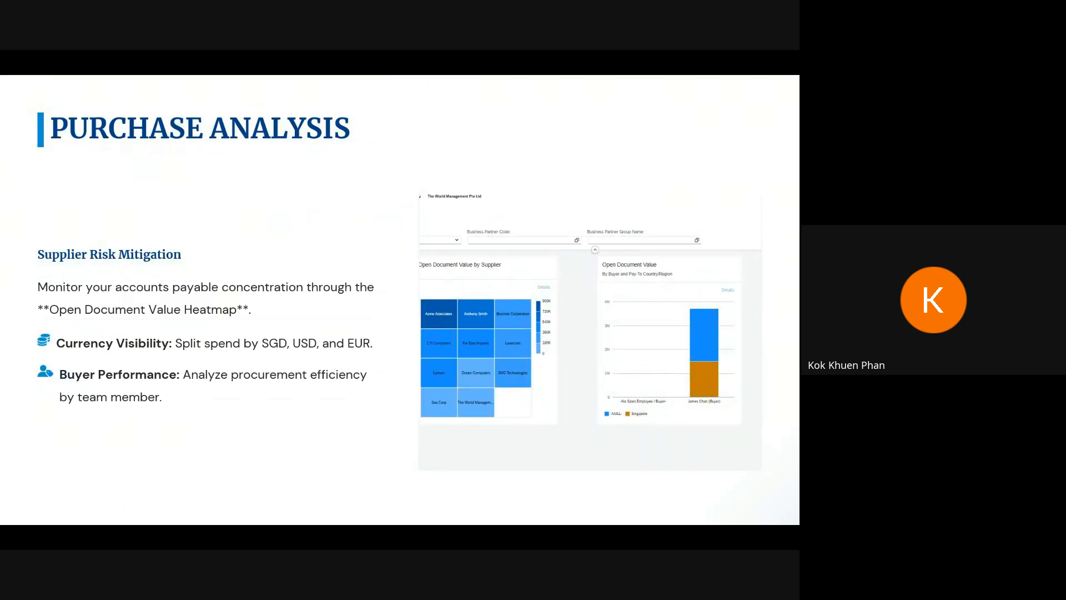
- Switch back to the browser and, from the Sales Order 800 page, go to the home page's Analytics section and open Purchase Analysis by Rows Overview
key("alt+Tab")
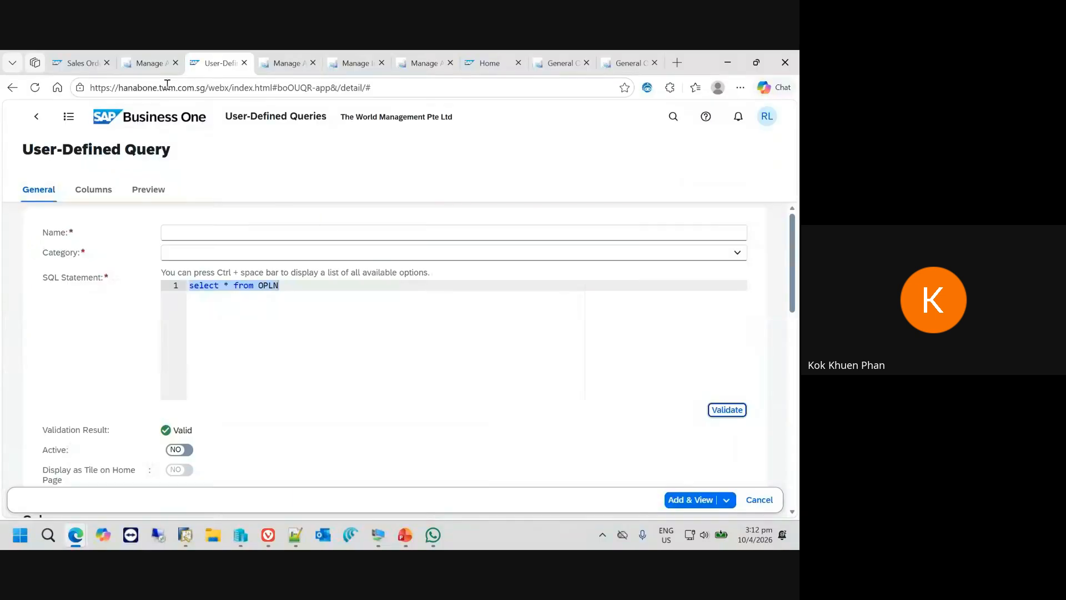
left_click(82, 63)
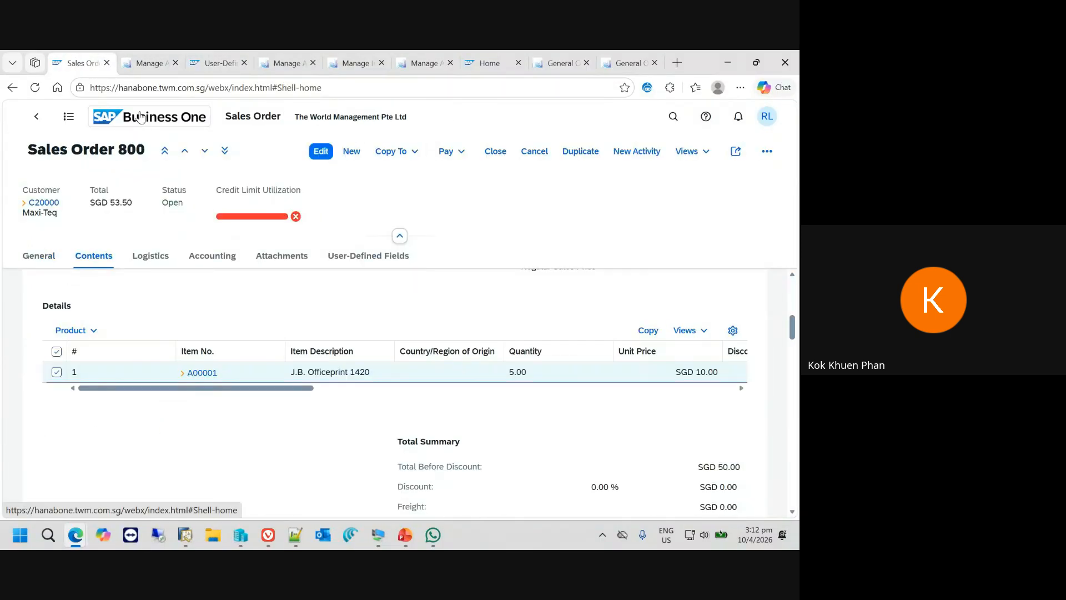
left_click(141, 116)
left_click(216, 148)
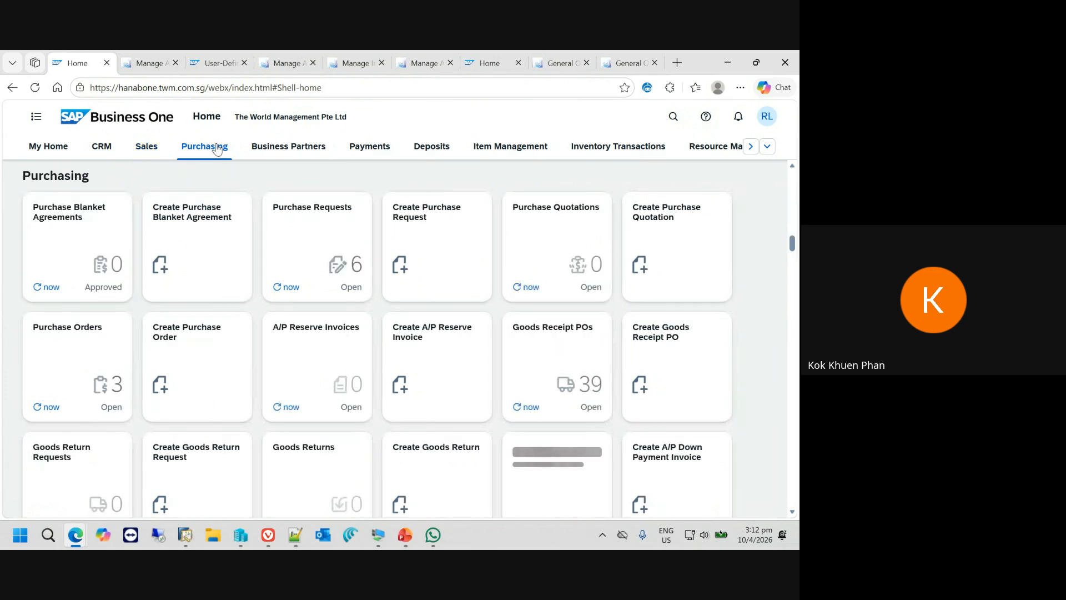
left_click(767, 146)
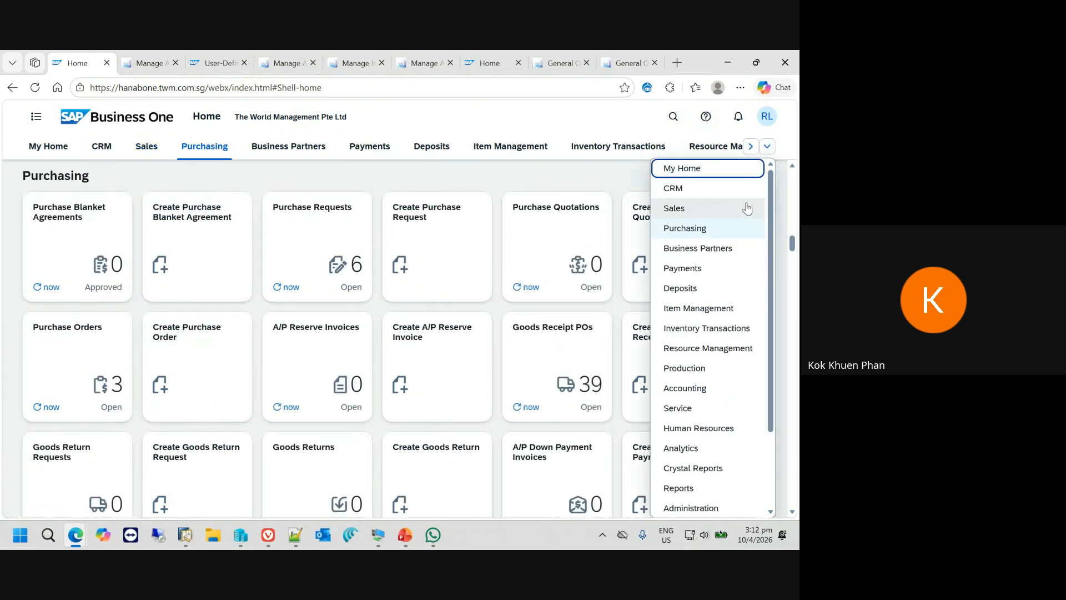
left_click(700, 447)
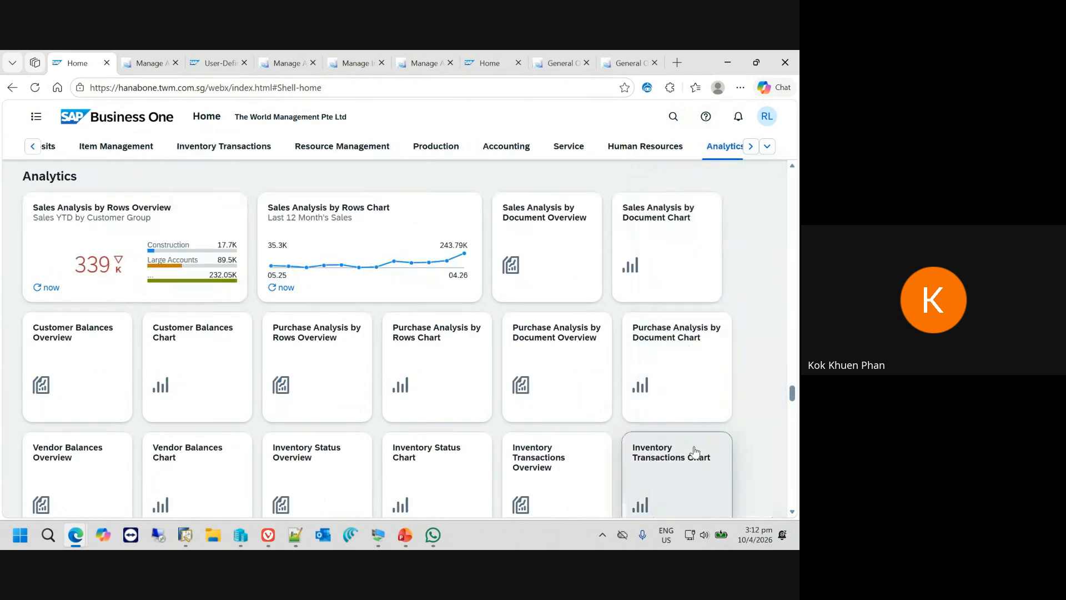
left_click(321, 362)
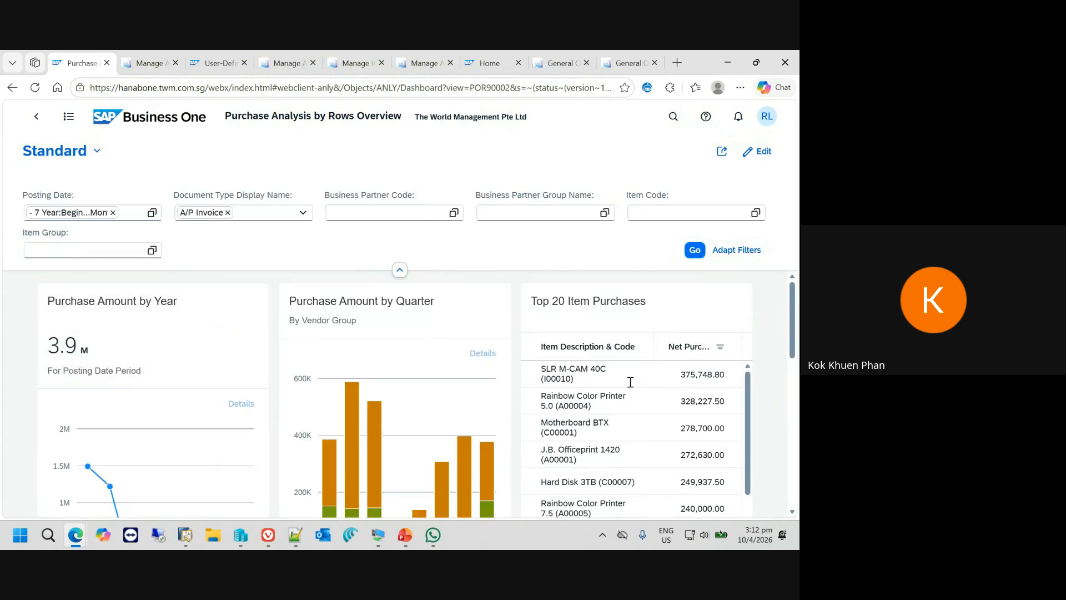
- Collapse the filter area and examine the yearly, quarterly, top-item and warehouse purchase cards, including the 2022Q4 to 2024Q2 bars of Purchase Amount by Quarter
scroll(520, 419, "down", 1)
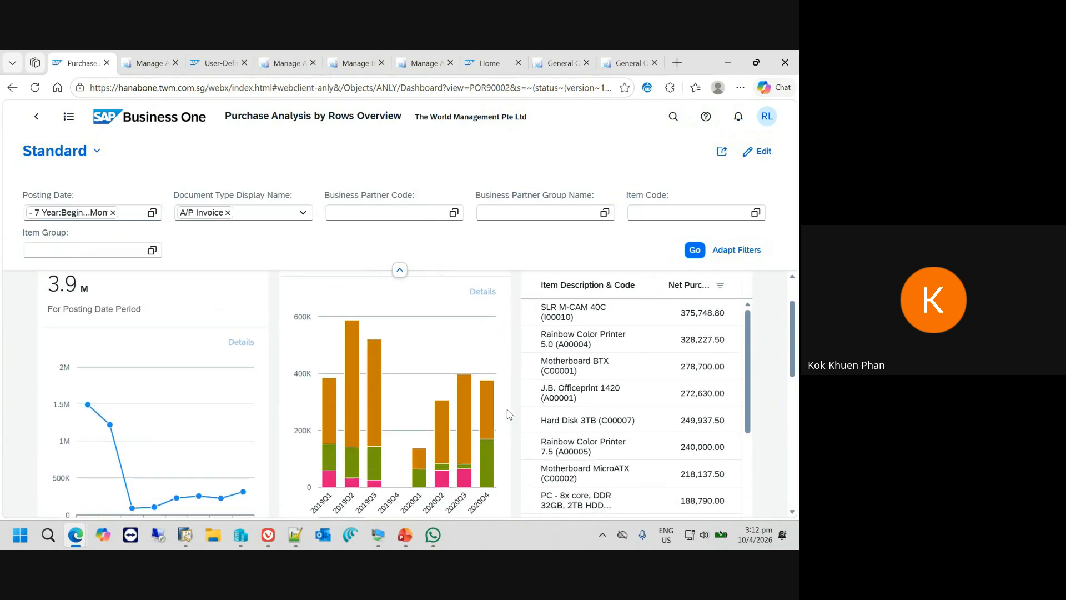
scroll(527, 425, "up", 1)
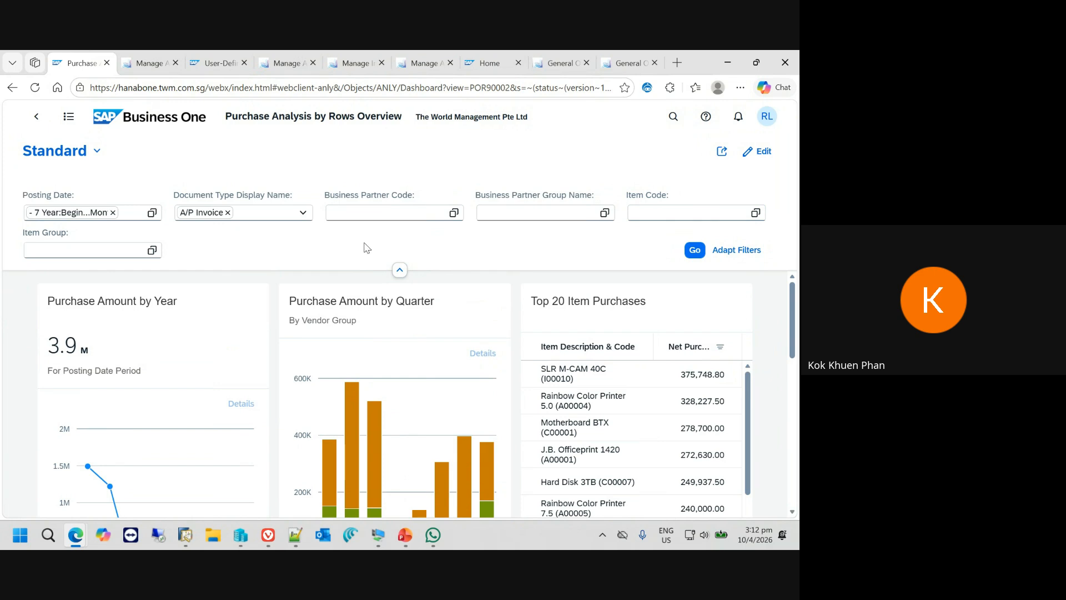
left_click(400, 271)
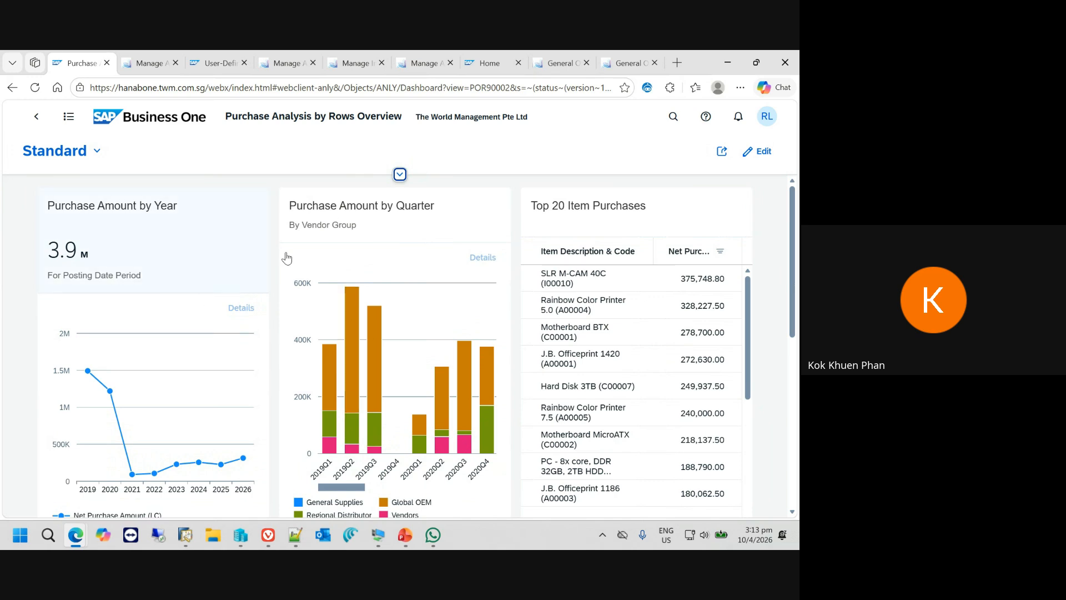
scroll(691, 396, "down", 5)
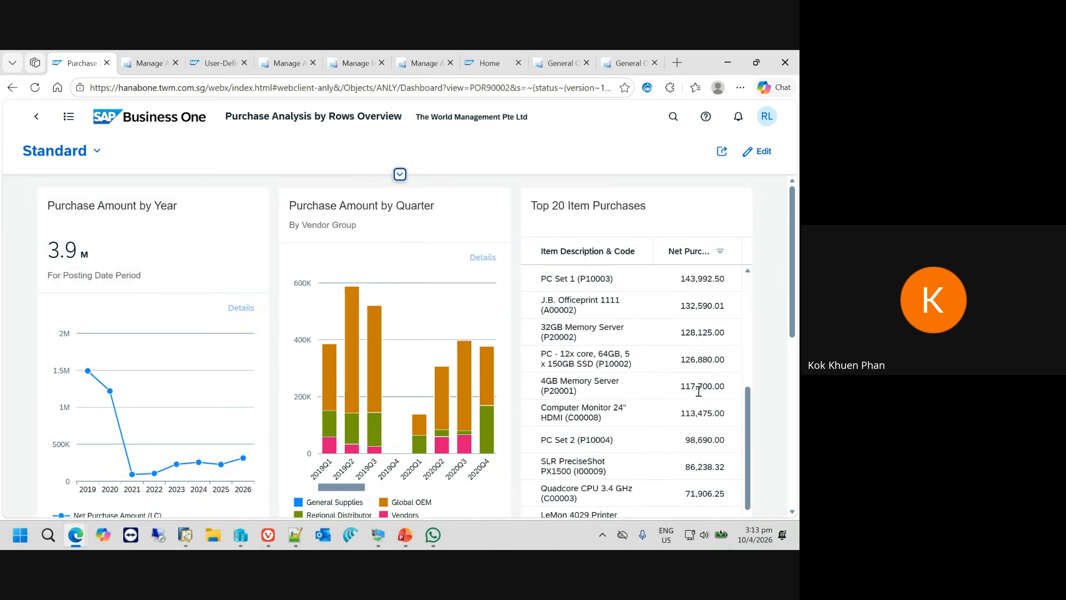
scroll(698, 392, "down", 8)
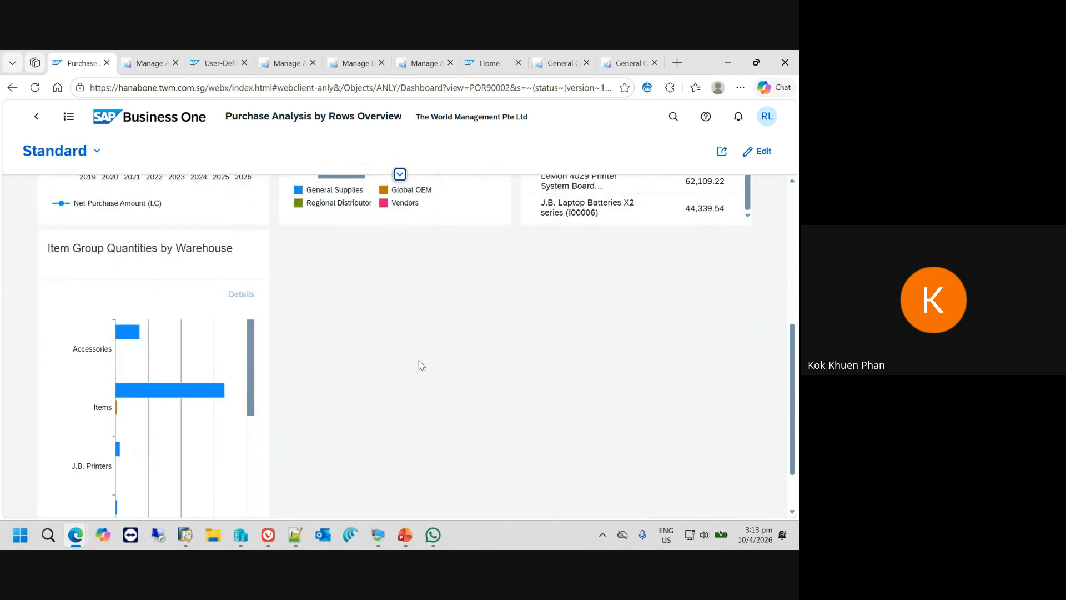
scroll(375, 432, "up", 3)
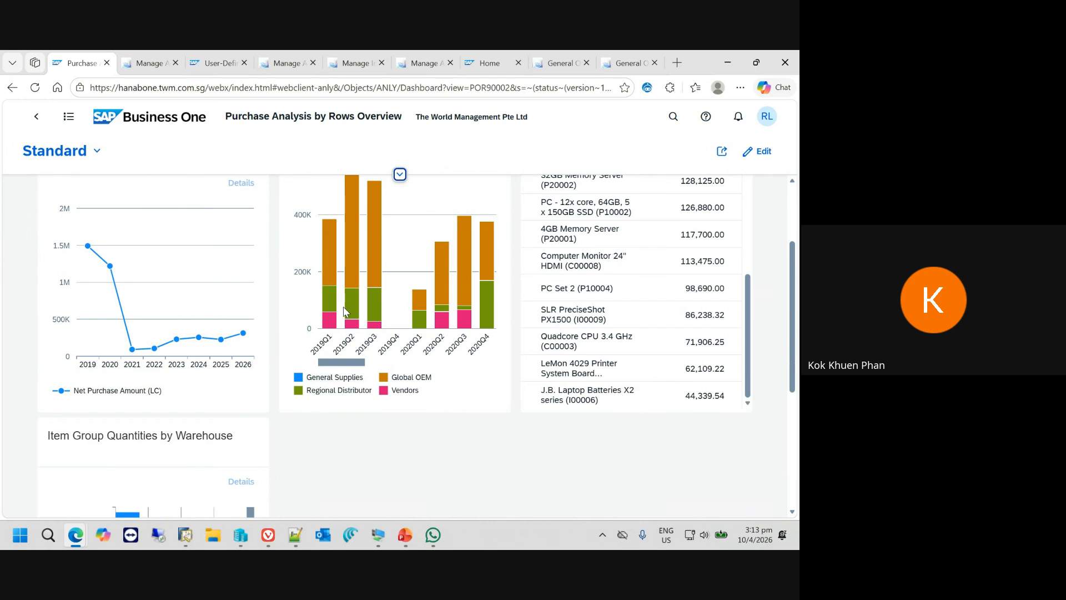
scroll(387, 281, "up", 1)
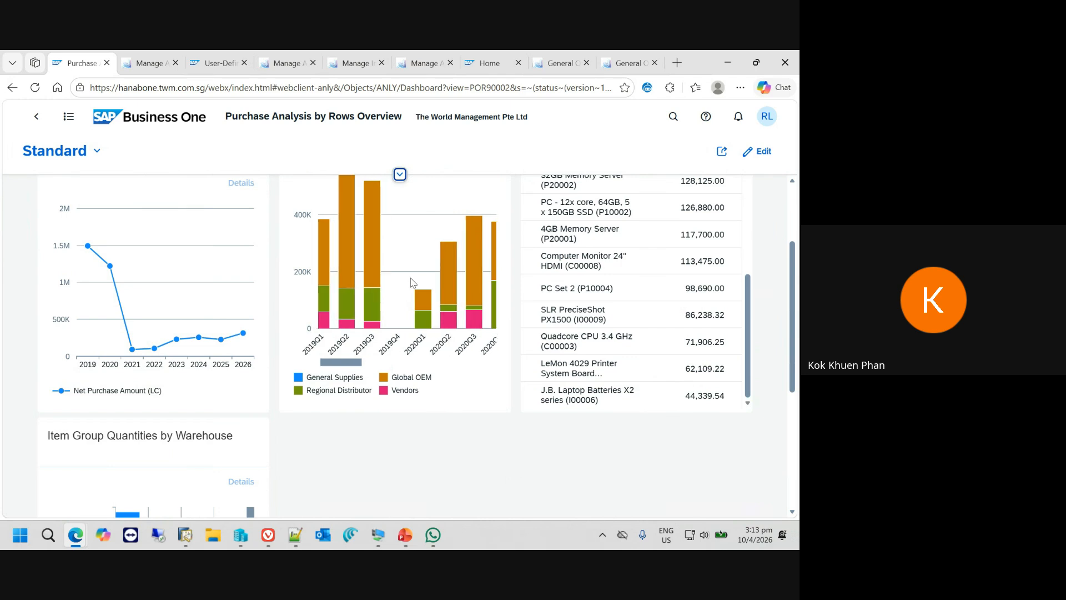
scroll(491, 297, "up", 2)
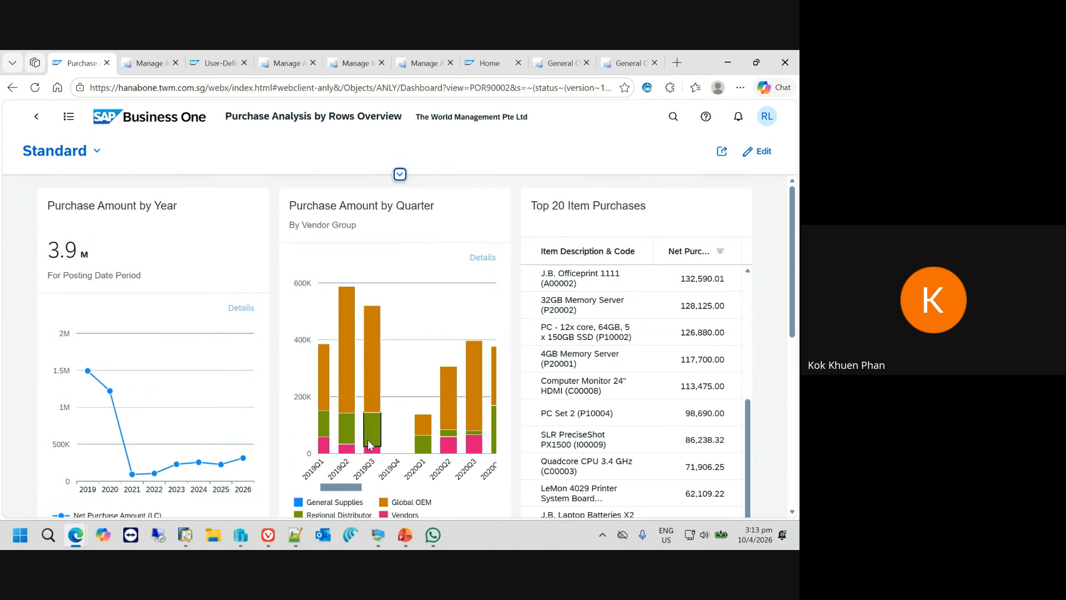
left_click_drag(345, 489, 430, 489)
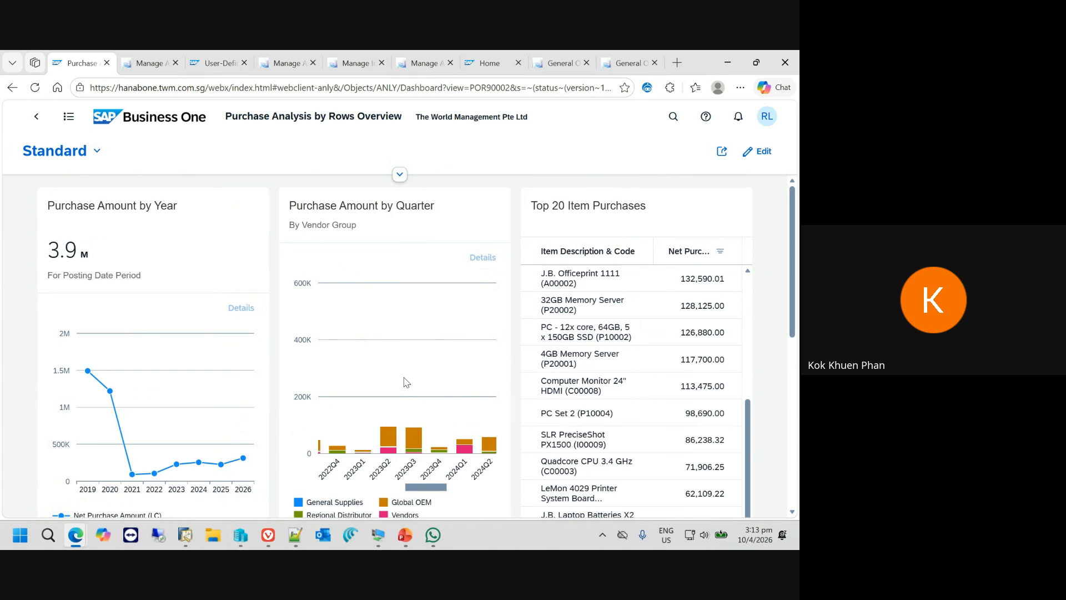
- Examine the Purchase Amount by Quarter chart over wider and narrower ranges of quarters
scroll(406, 382, "down", 5)
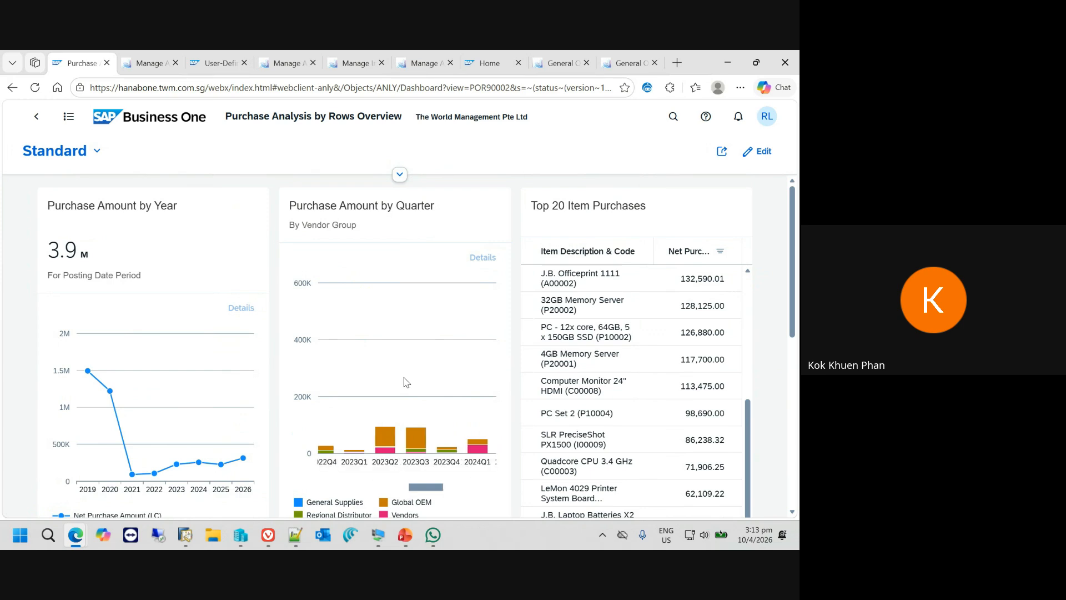
scroll(406, 382, "up", 3)
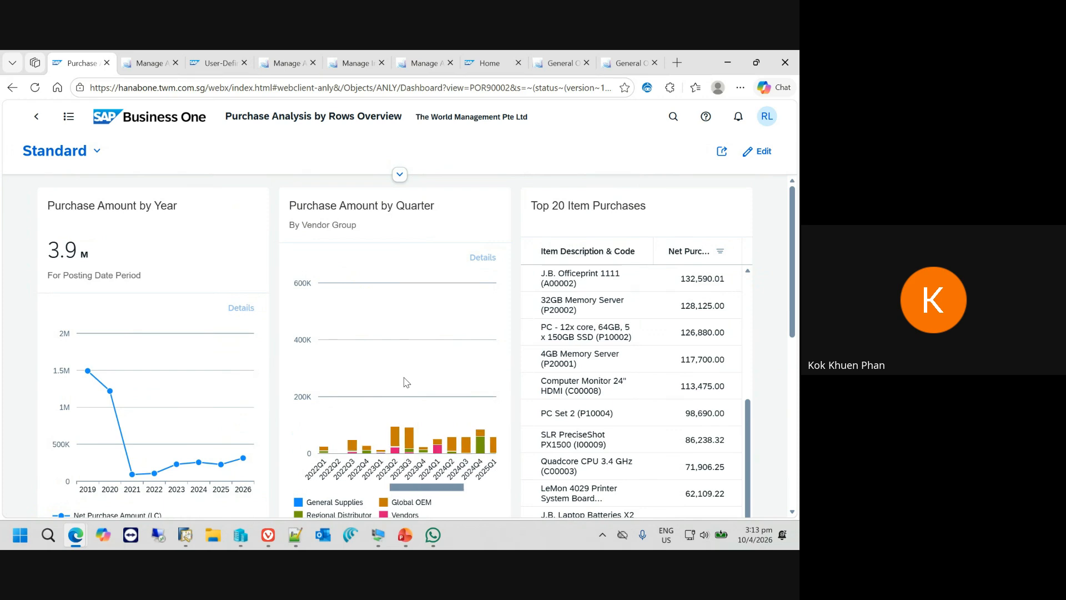
scroll(406, 382, "down", 2)
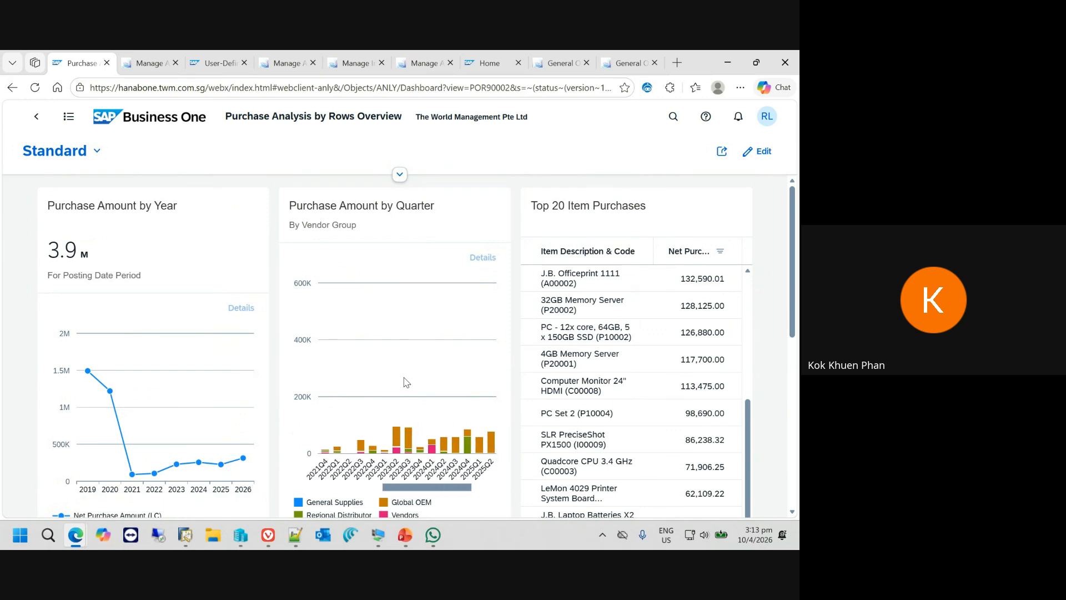
scroll(406, 382, "up", 4)
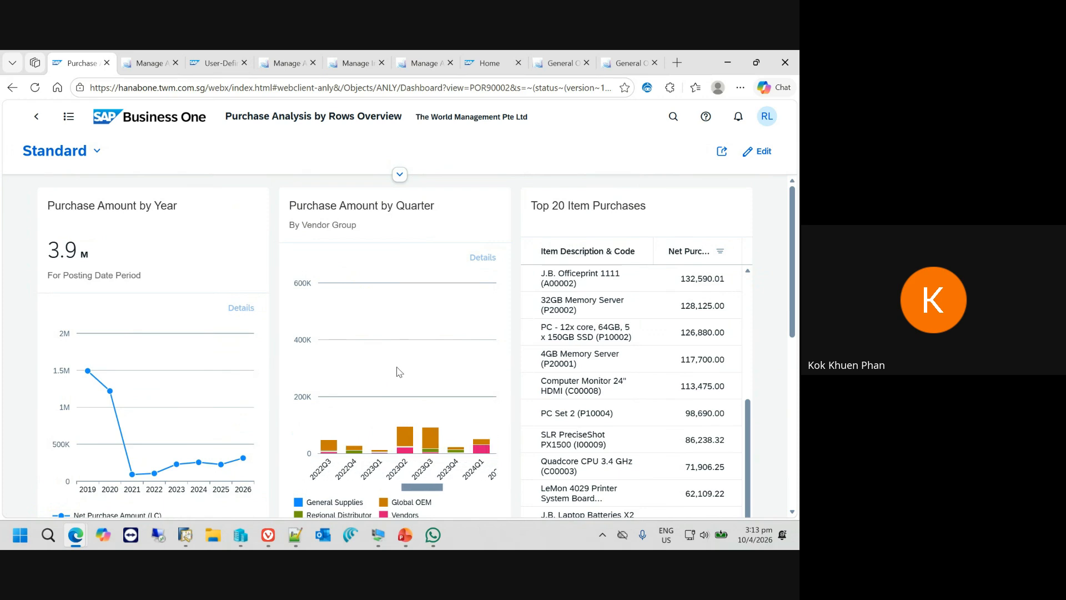
scroll(399, 371, "down", 5)
scroll(396, 371, "up", 5)
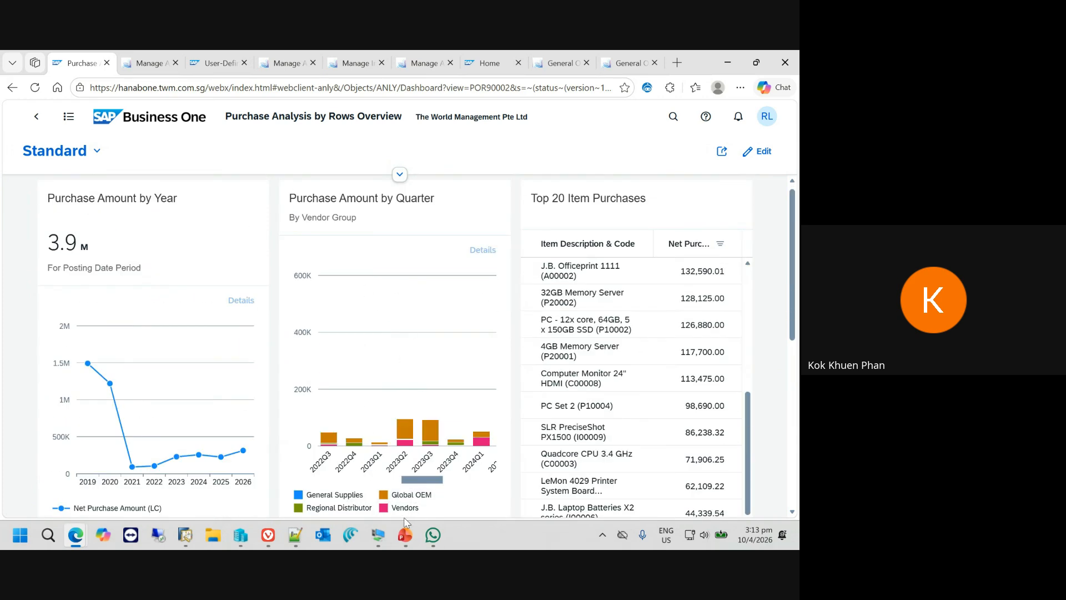
- Switch to the PowerPoint slide show and advance to the Inventory Optimization slide
mouse_move(401, 543)
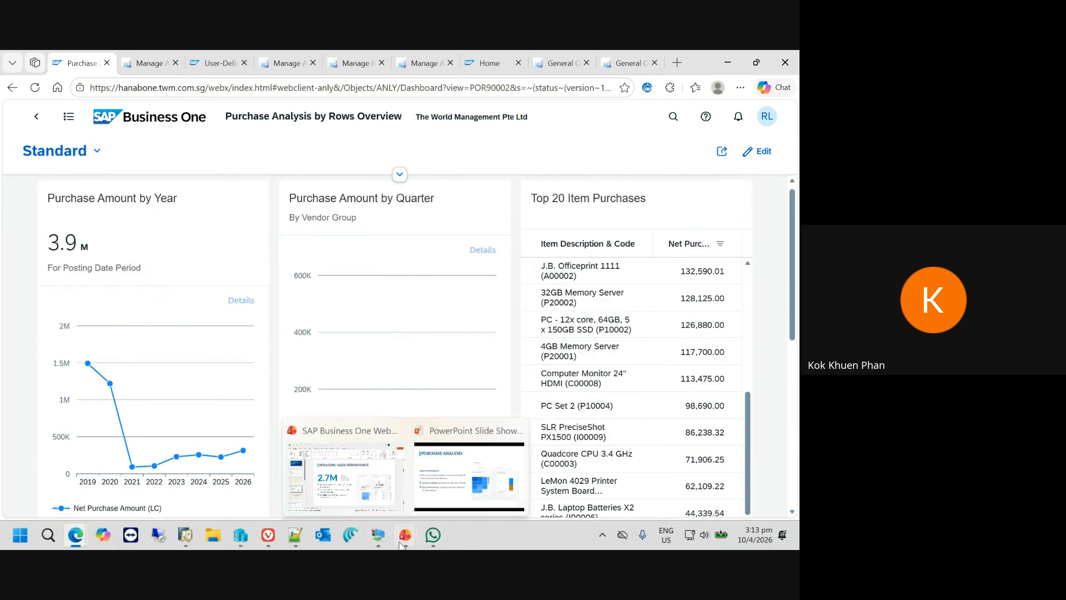
left_click(459, 496)
key("Right")
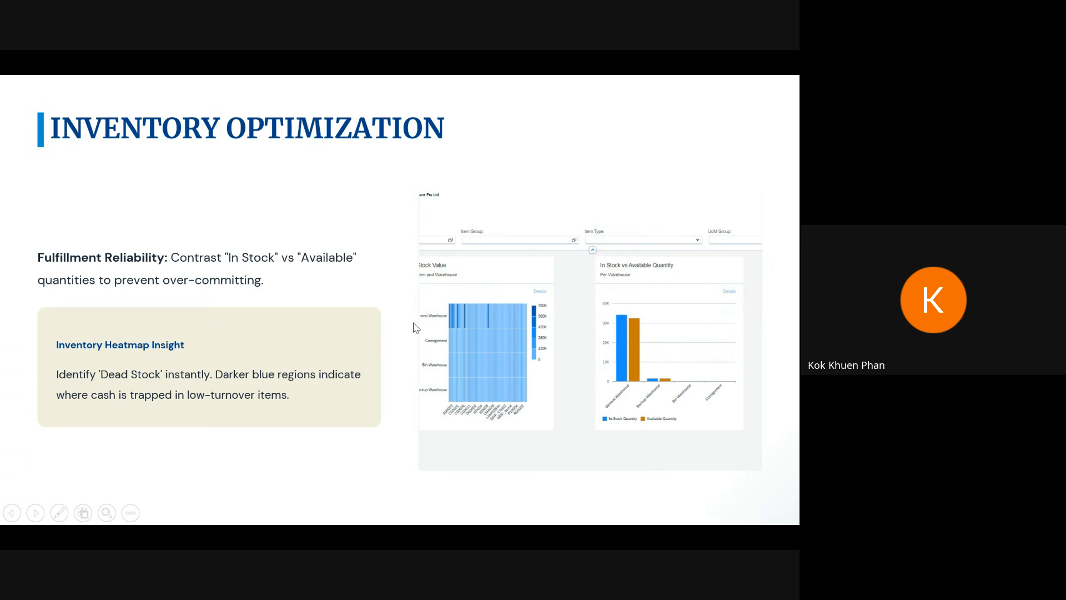
- Switch back to the browser, return to the home page's Analytics section and open Inventory Status Overview
key("alt+Tab")
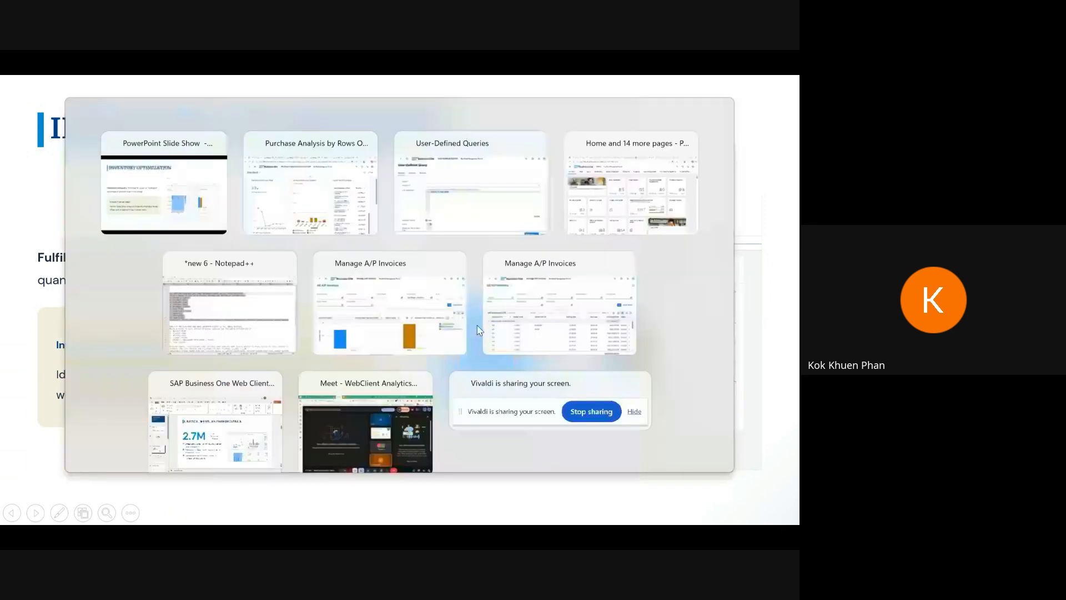
left_click(34, 118)
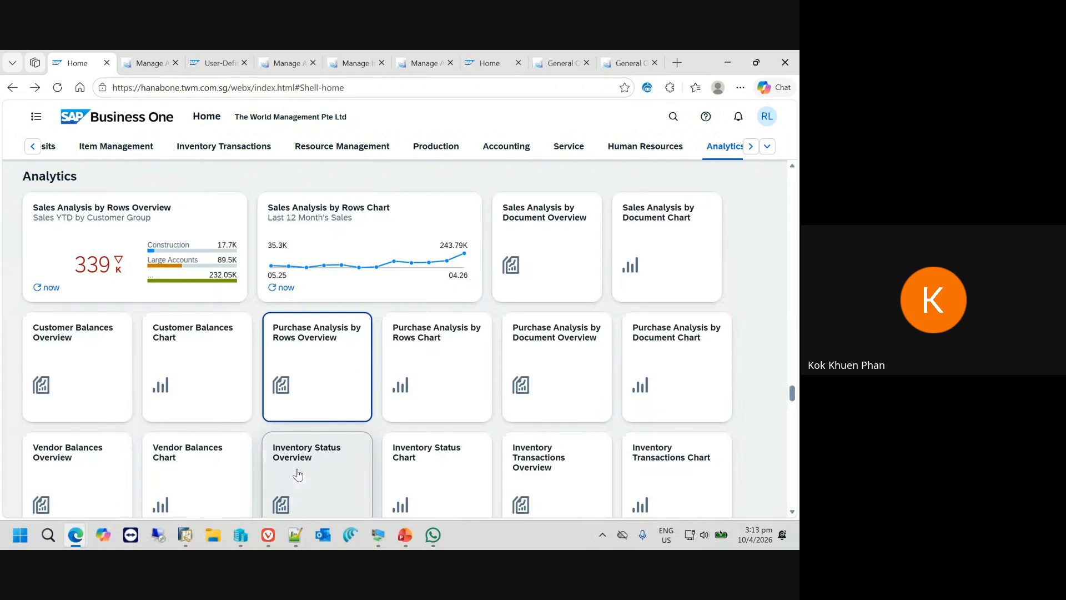
scroll(298, 472, "down", 2)
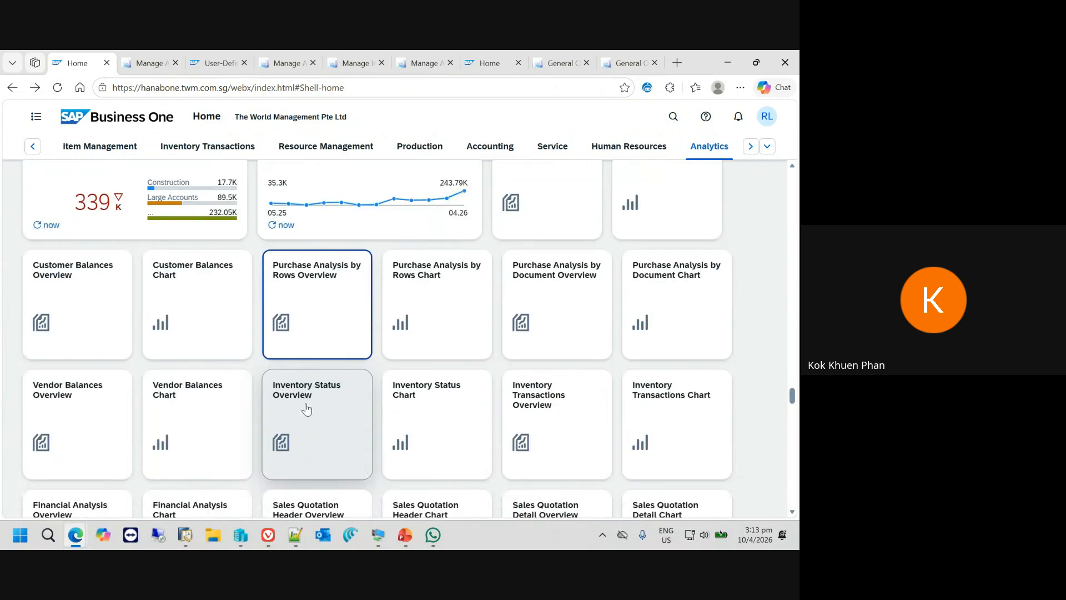
left_click(328, 425)
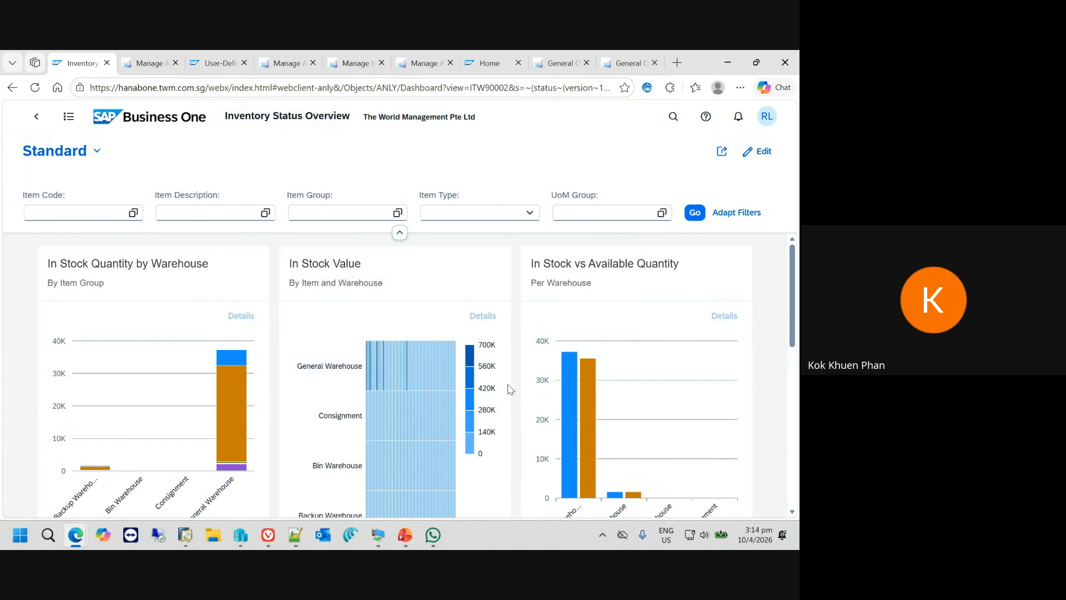
- Look over the inventory status cards and open the In Stock Value heat map as a full chart
scroll(507, 400, "down", 2)
scroll(466, 368, "up", 2)
key("ctrl+plus")
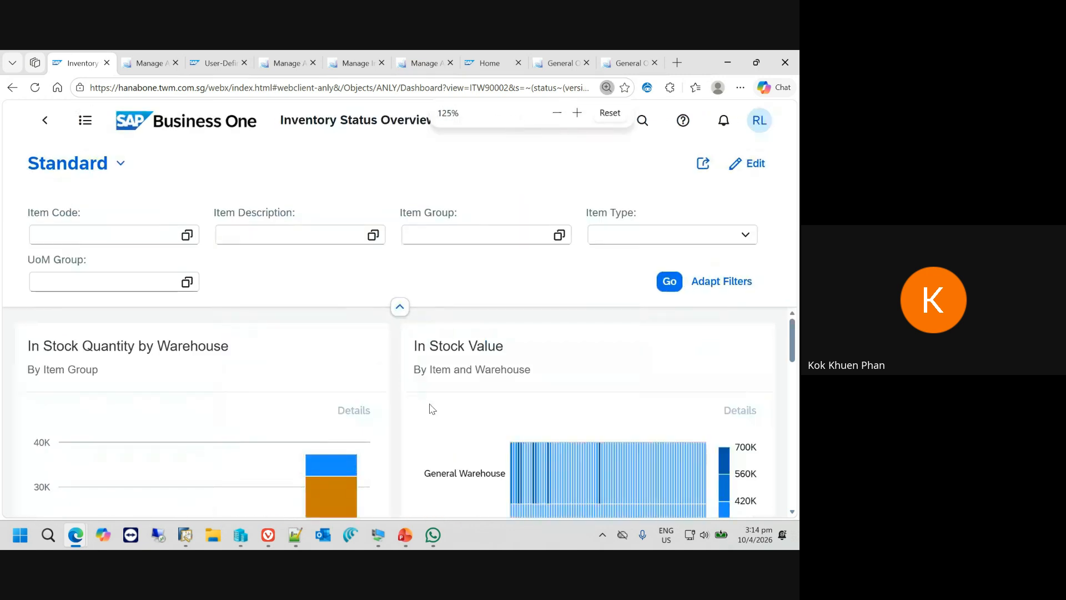
key("ctrl+minus")
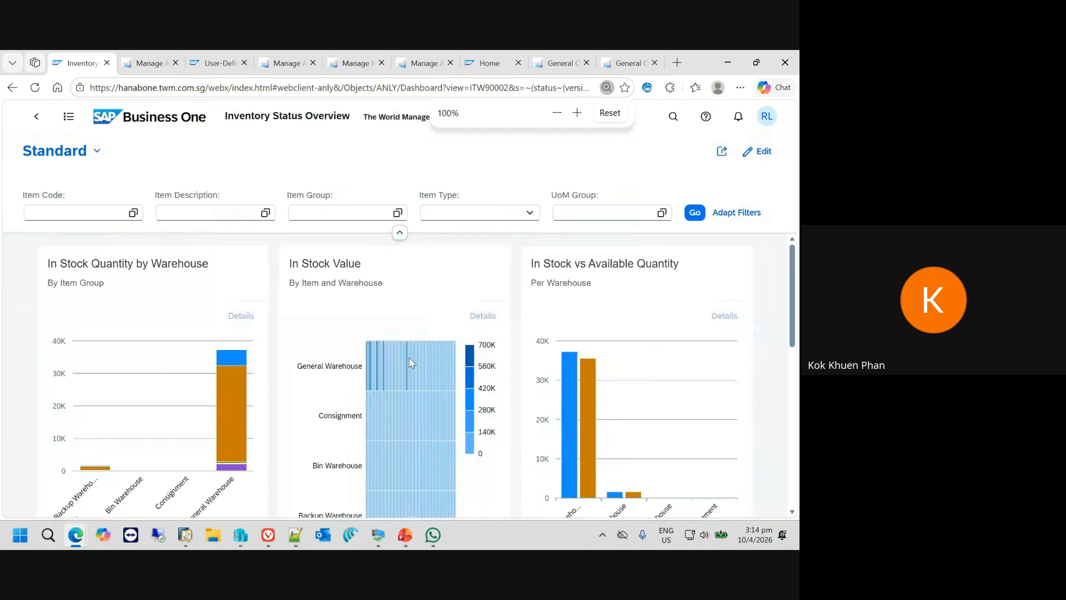
left_click(374, 270)
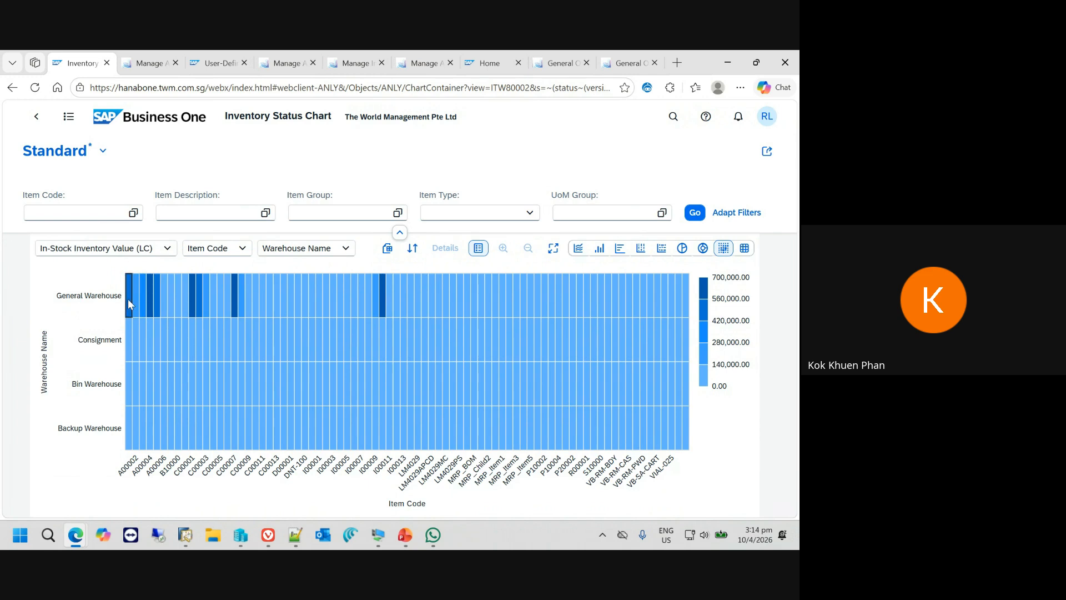
- Select the General Warehouse cells of items A00001 and A00004 in the heat map and show their details
left_click(128, 299)
left_click(145, 300)
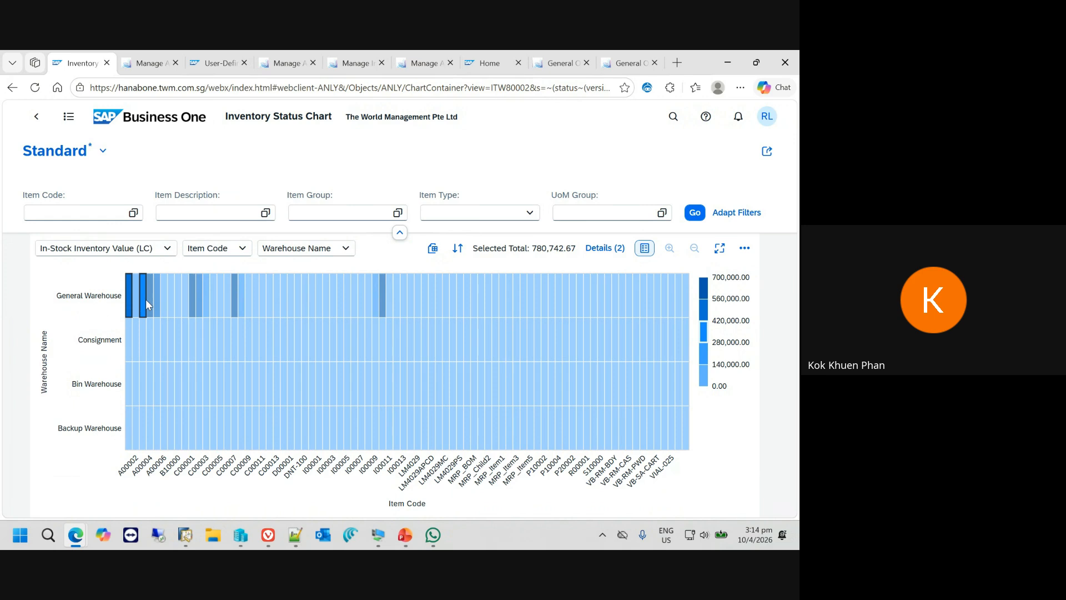
left_click(146, 300)
left_click(150, 296)
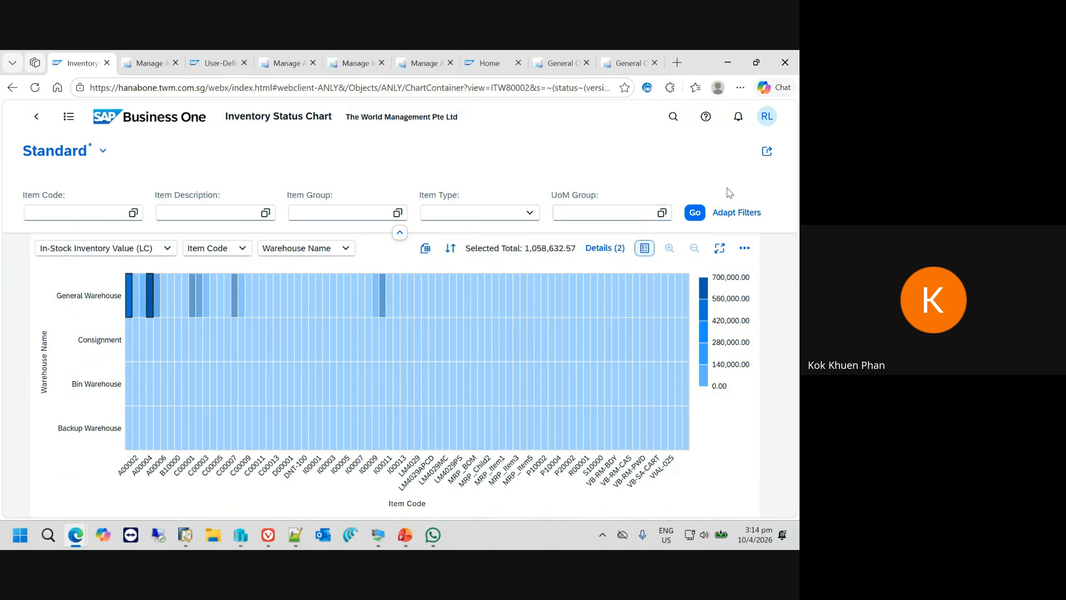
left_click(602, 248)
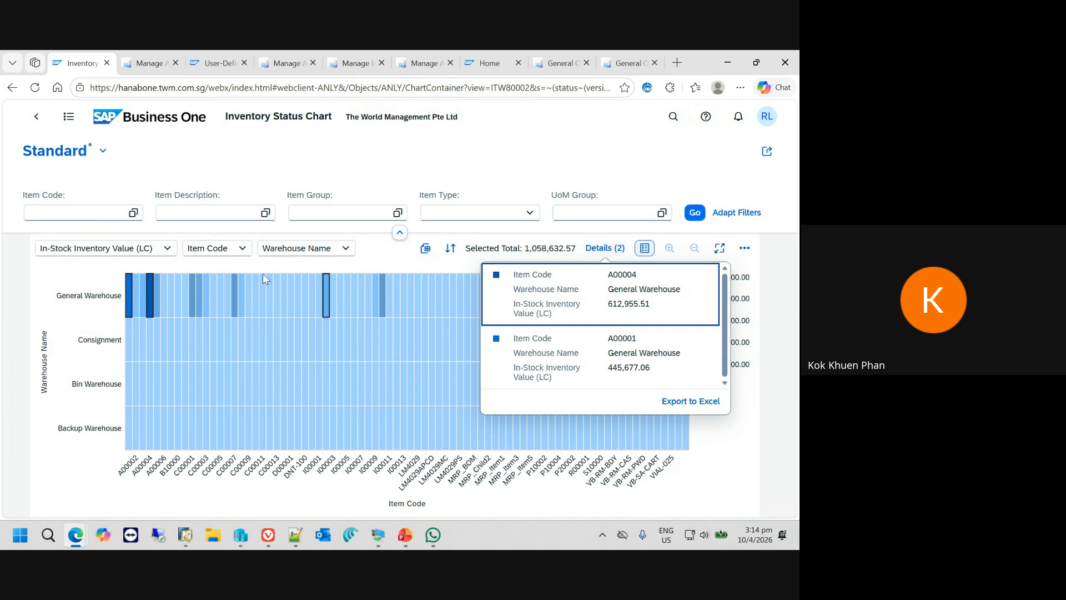
- Return to Inventory Status Overview, switch to the PowerPoint slide show and advance to the Financial Health Dashboard slide
left_click(36, 116)
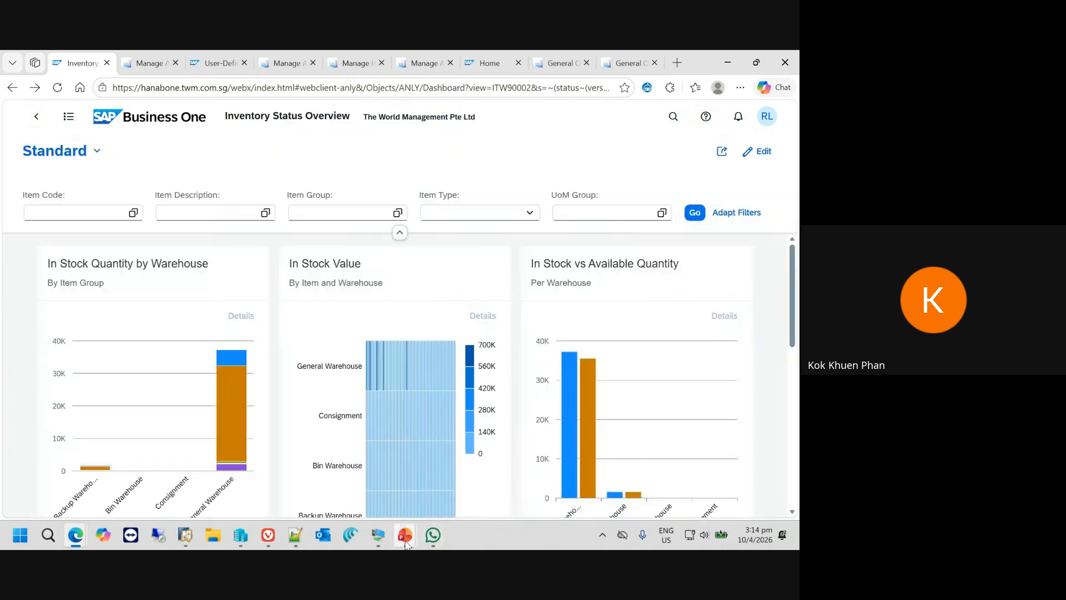
mouse_move(405, 534)
left_click(466, 470)
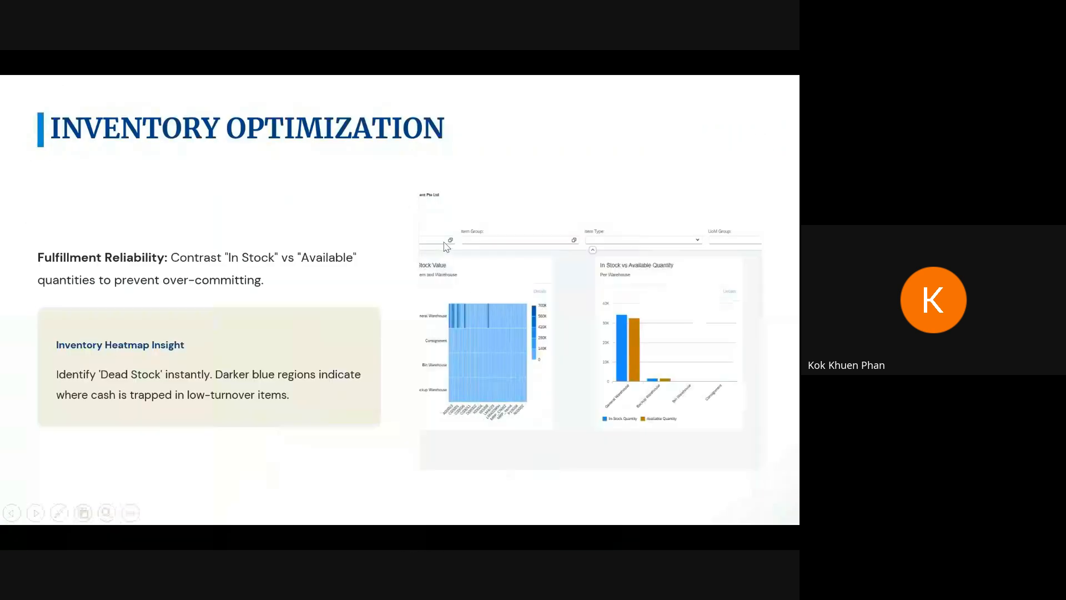
left_click(365, 341)
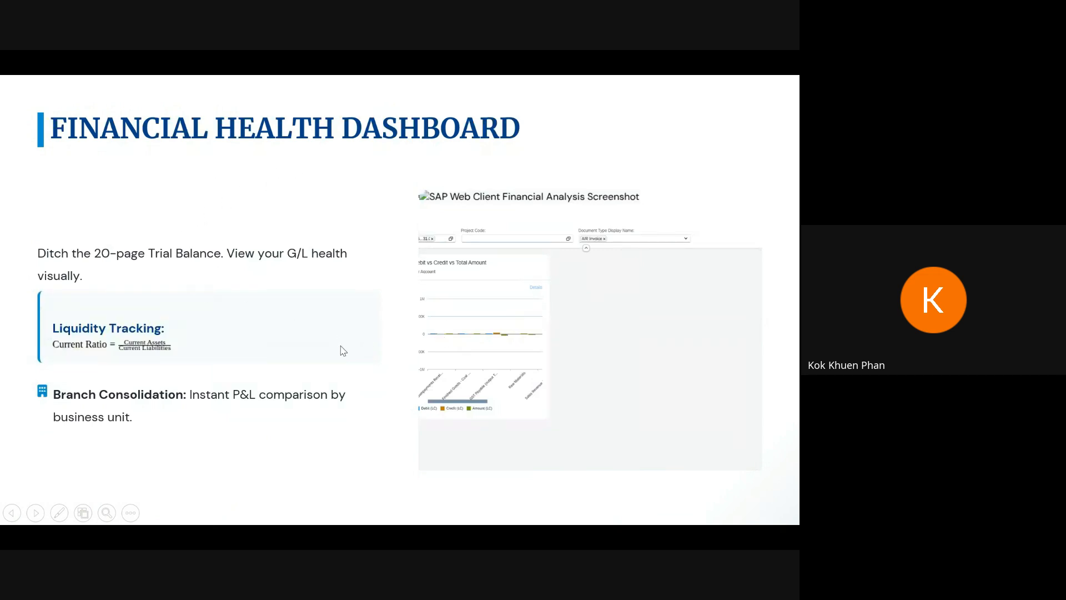
- Switch back to the browser, go to the home page's Analytics section and open Financial Analysis Overview
key("alt+Tab")
left_click(111, 117)
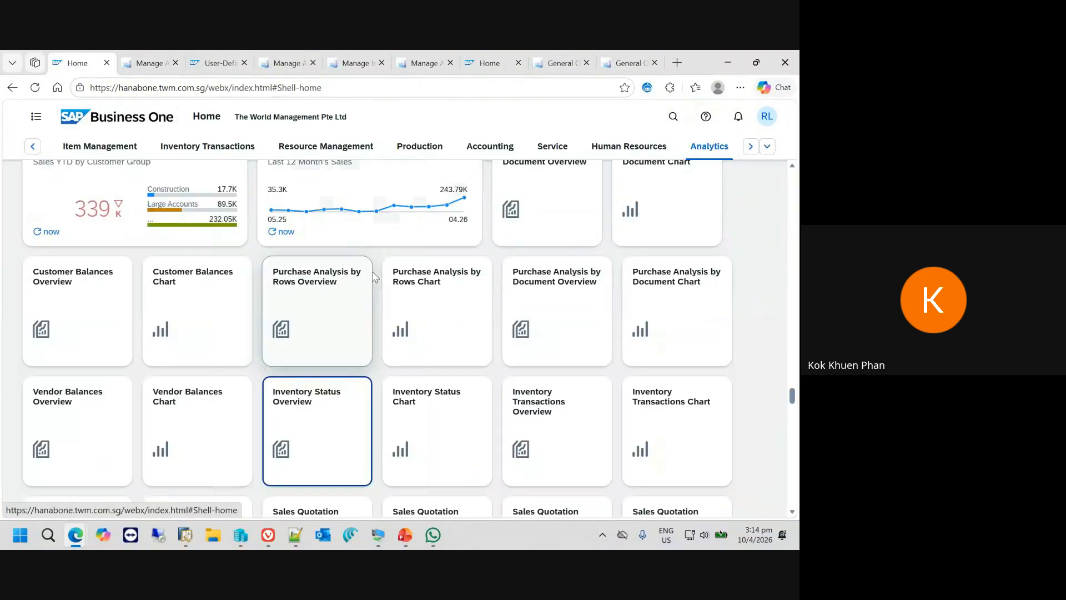
scroll(334, 422, "down", 2)
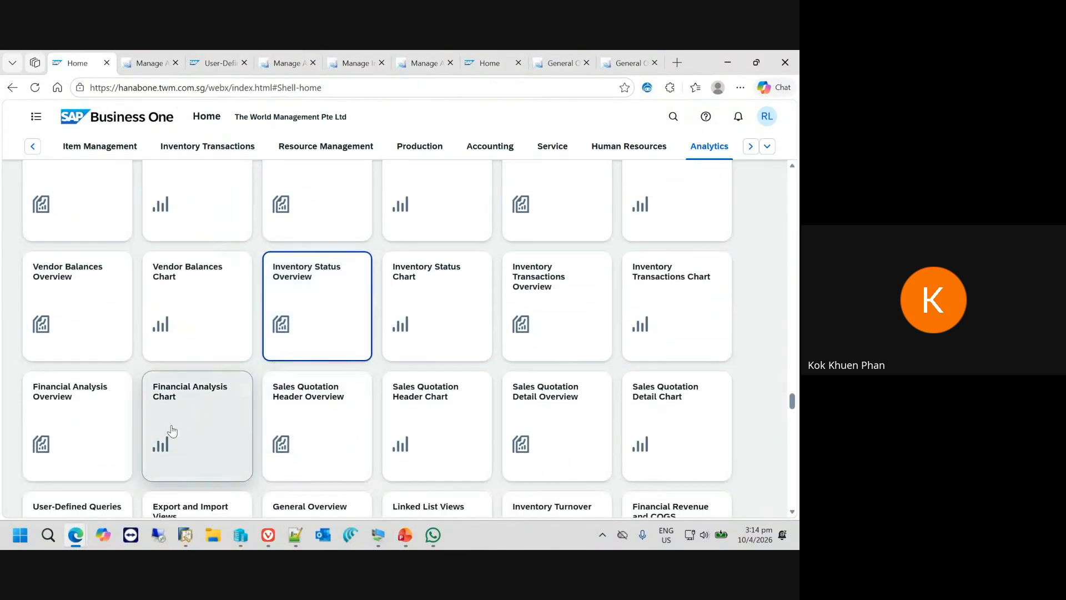
left_click(95, 432)
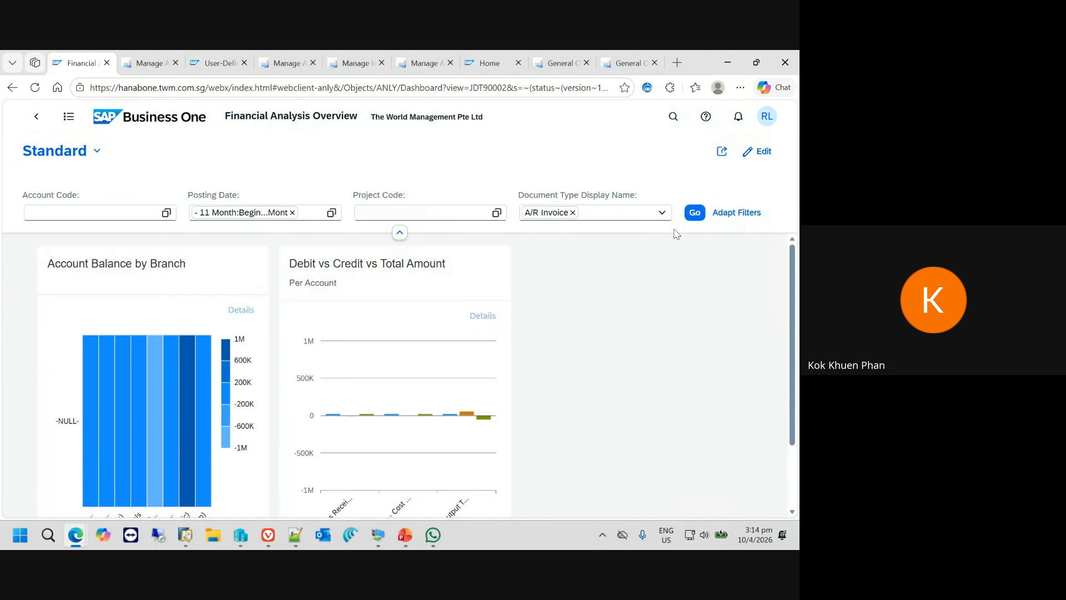
- Review the Document Type Display Name options and the saved views, collapsing and expanding the filter area again
left_click(662, 214)
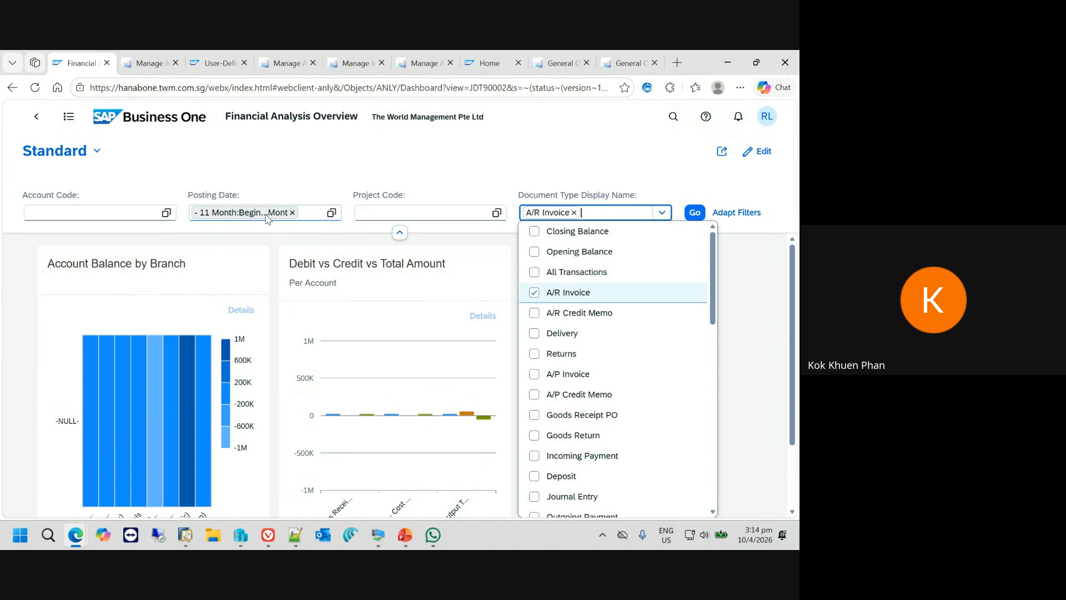
left_click(193, 167)
left_click(97, 151)
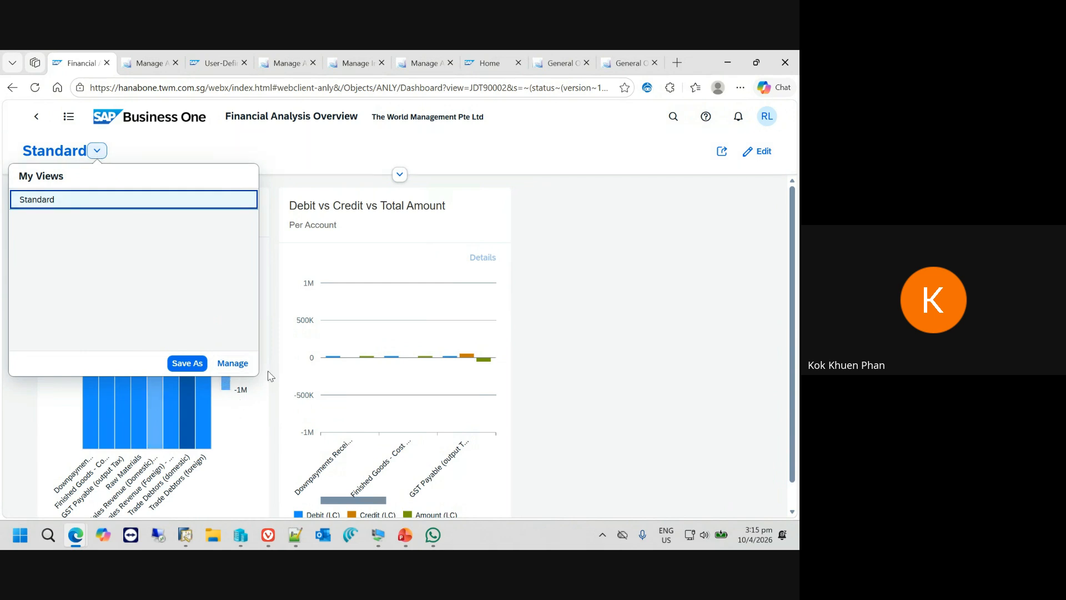
left_click(399, 177)
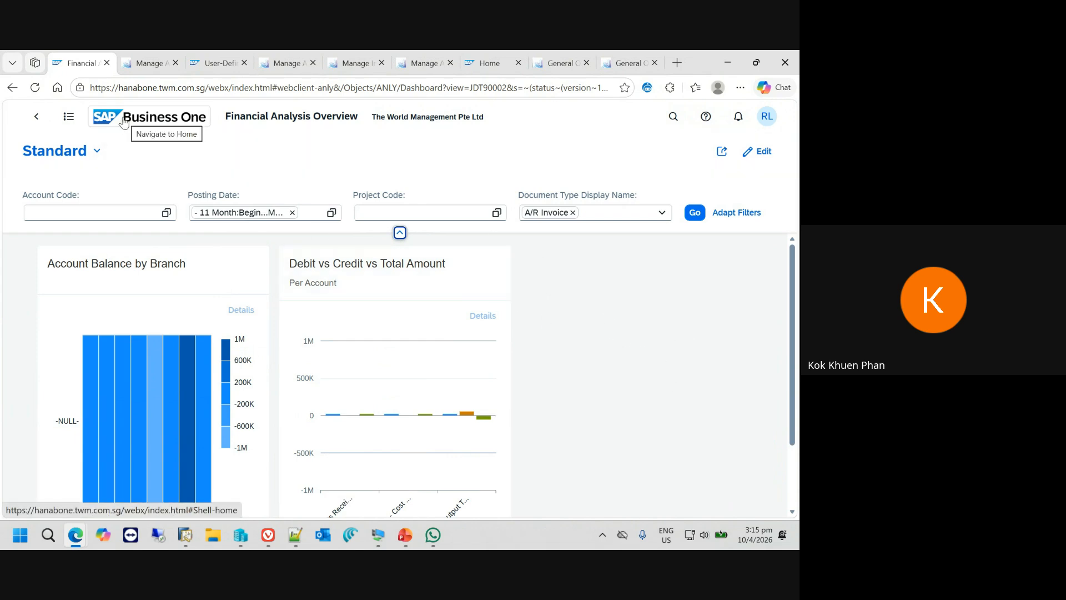
- Return to the home page's Analytics section and open the Liquidity tile to view its current assets, liabilities and ratio
left_click(54, 123)
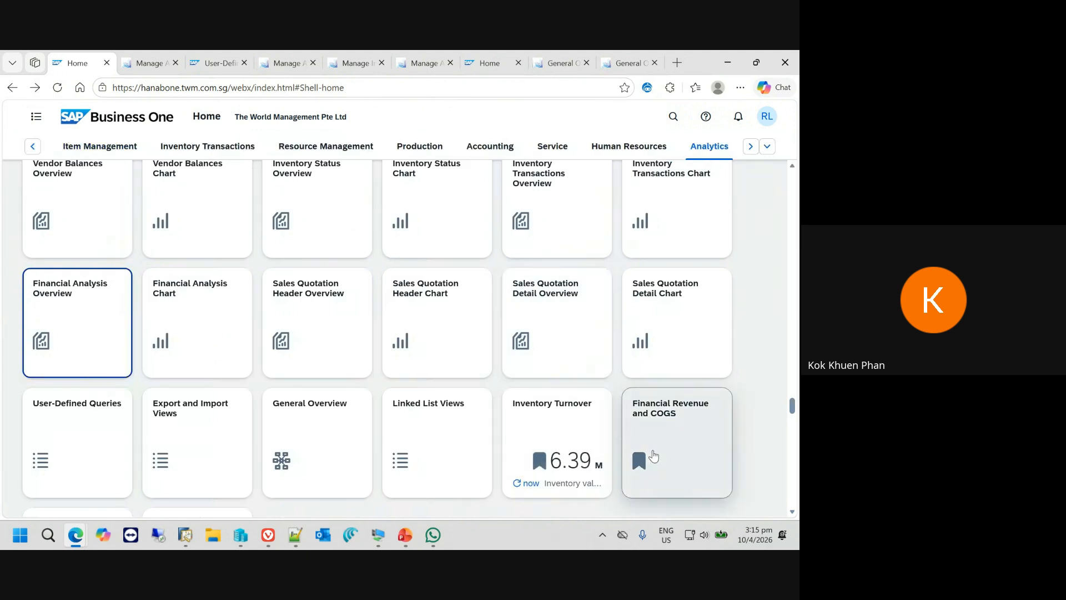
scroll(647, 453, "down", 1)
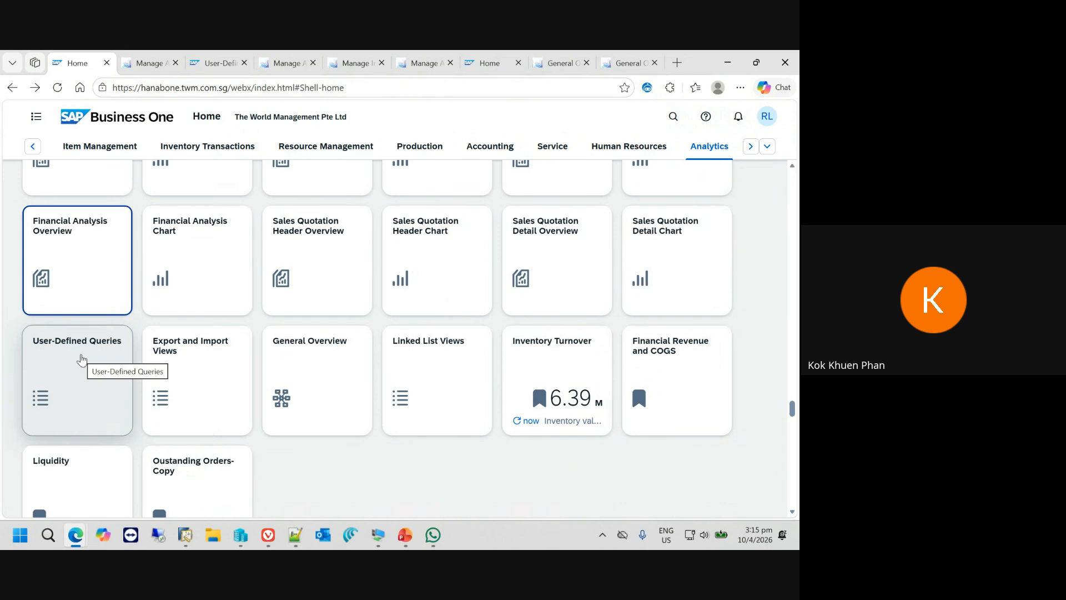
scroll(316, 365, "down", 1)
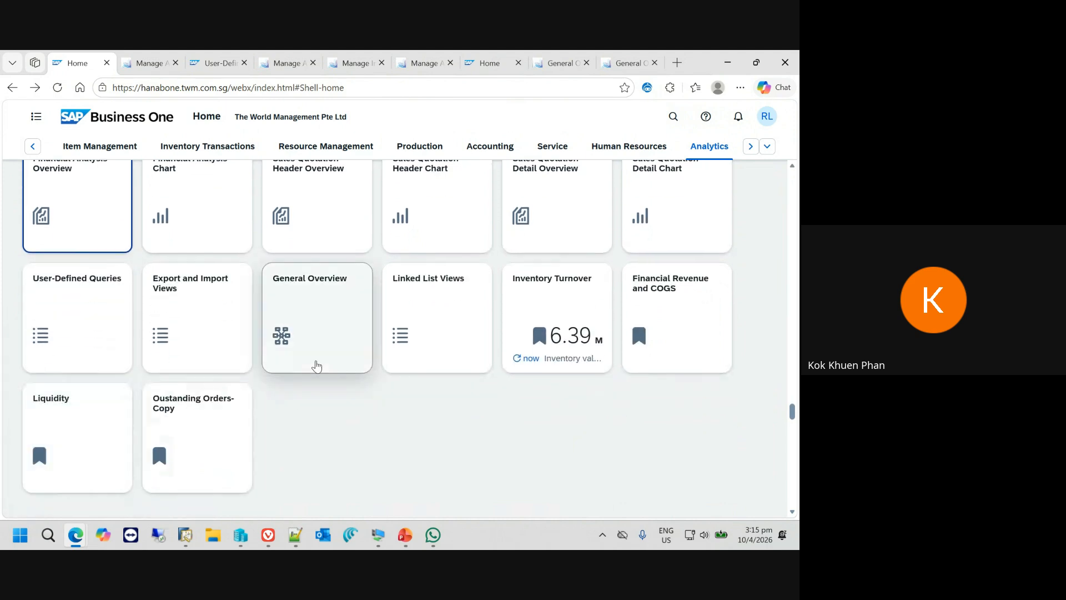
left_click(71, 428)
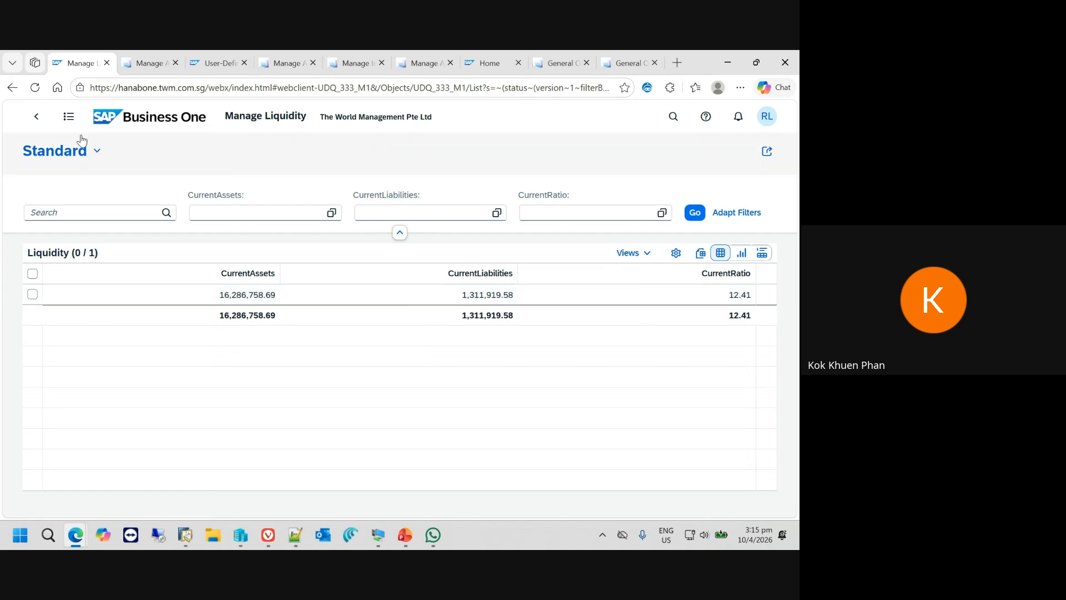
- Return to the Analytics tiles, open Financial Revenue and COGS and list the measures available for its chart
left_click(38, 118)
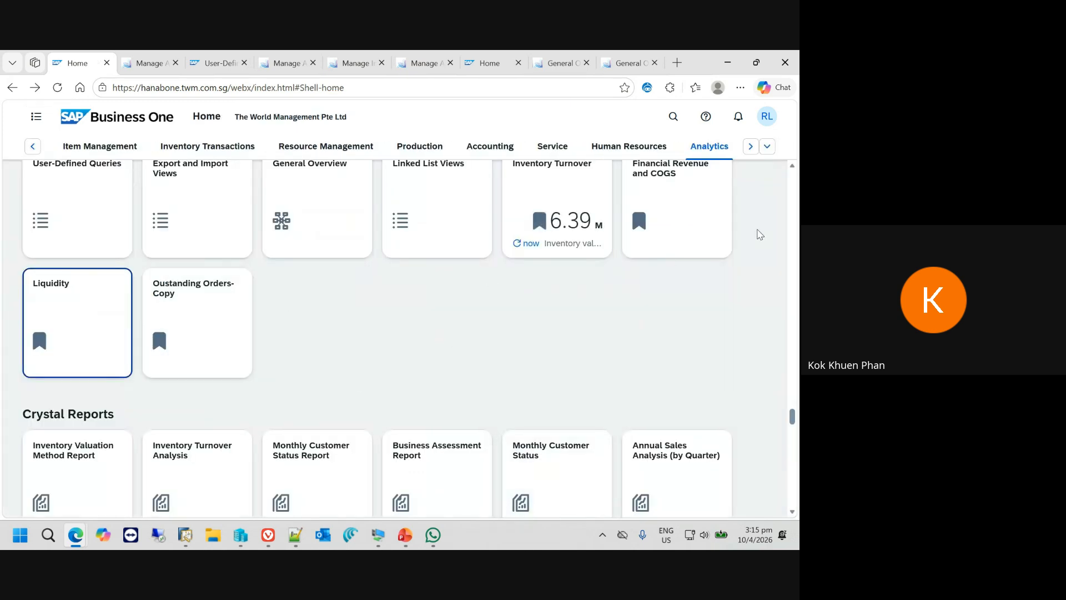
scroll(679, 289, "up", 1)
left_click(675, 279)
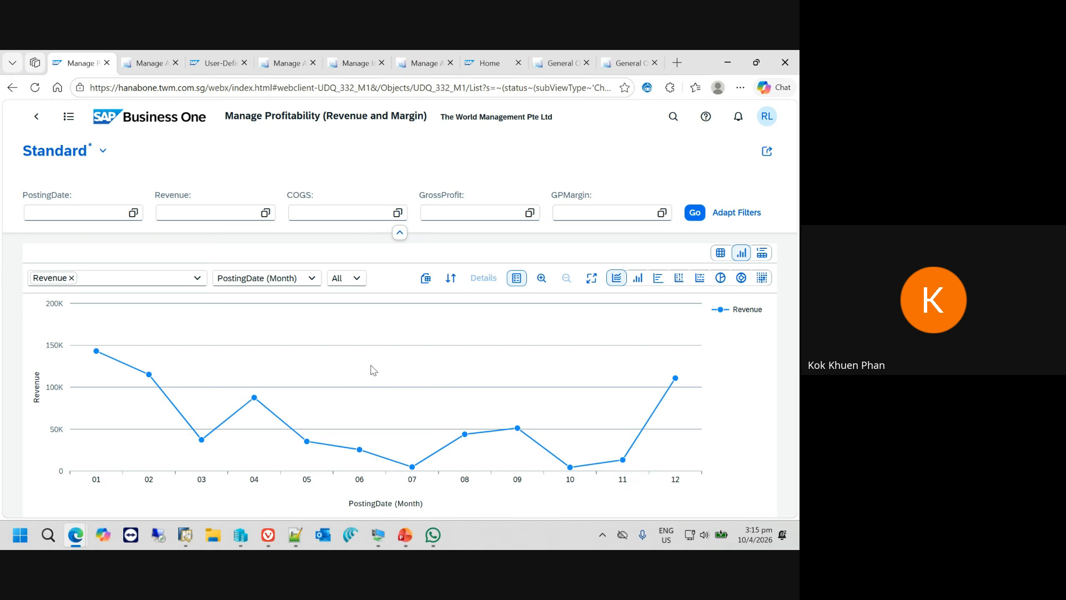
left_click(198, 278)
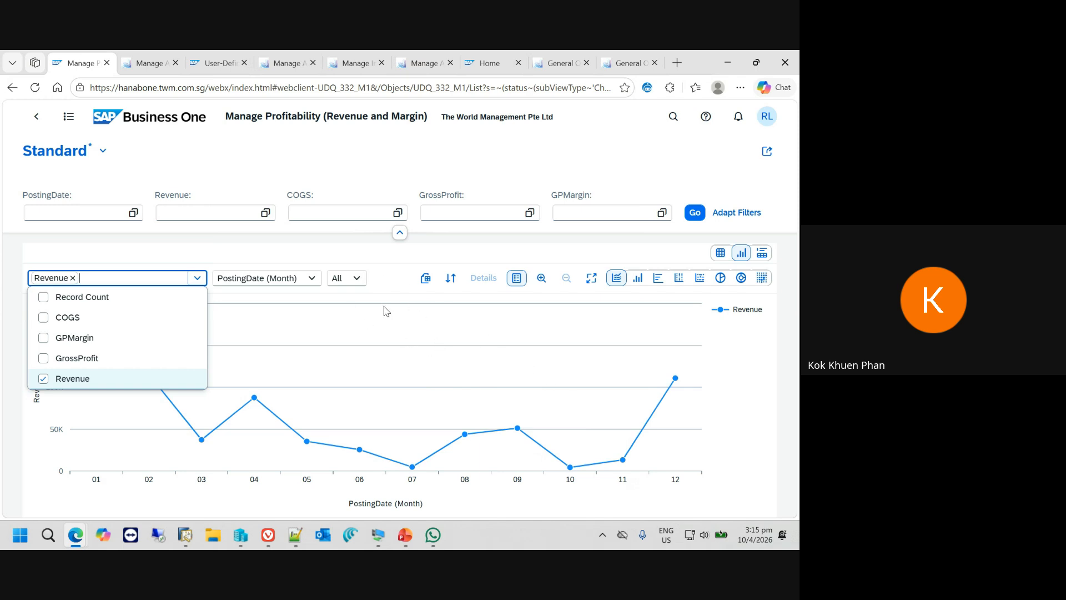
- Return to the home page, switch to the PowerPoint slide show and advance to the Questions & Answers slide
left_click(111, 117)
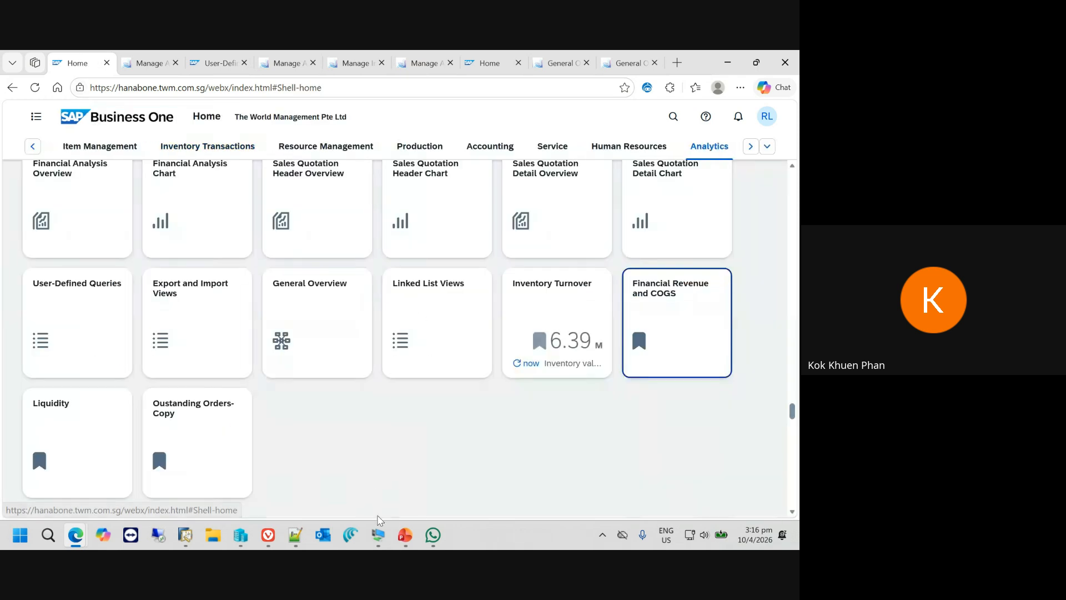
left_click(405, 535)
left_click(486, 492)
left_click(507, 358)
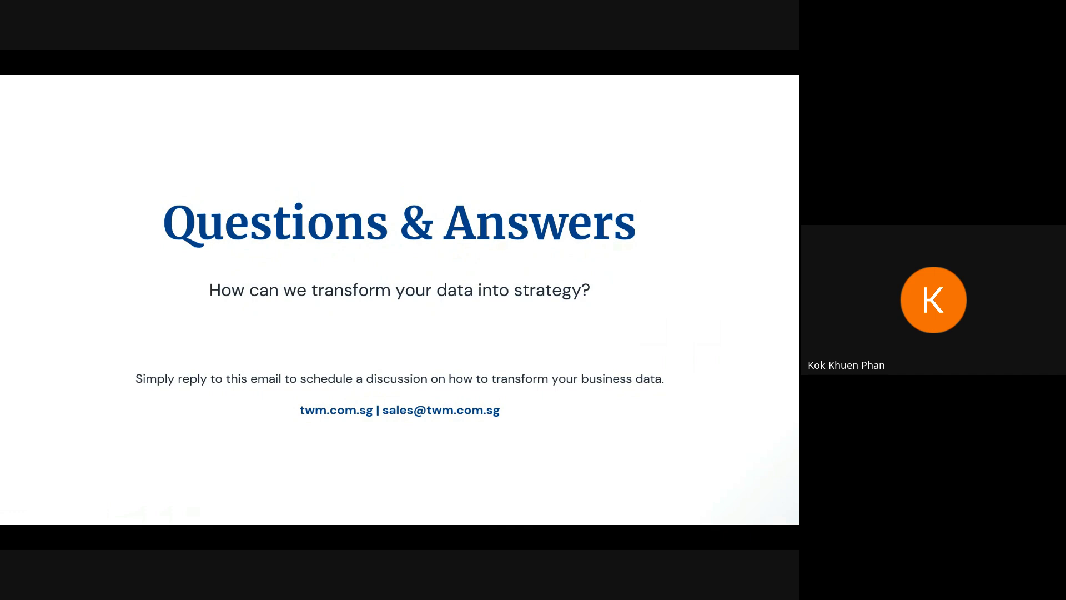
- Leave the PowerPoint slide show for the Google Meet call in the browser and stop the meeting recording from its meeting activity
key("Escape")
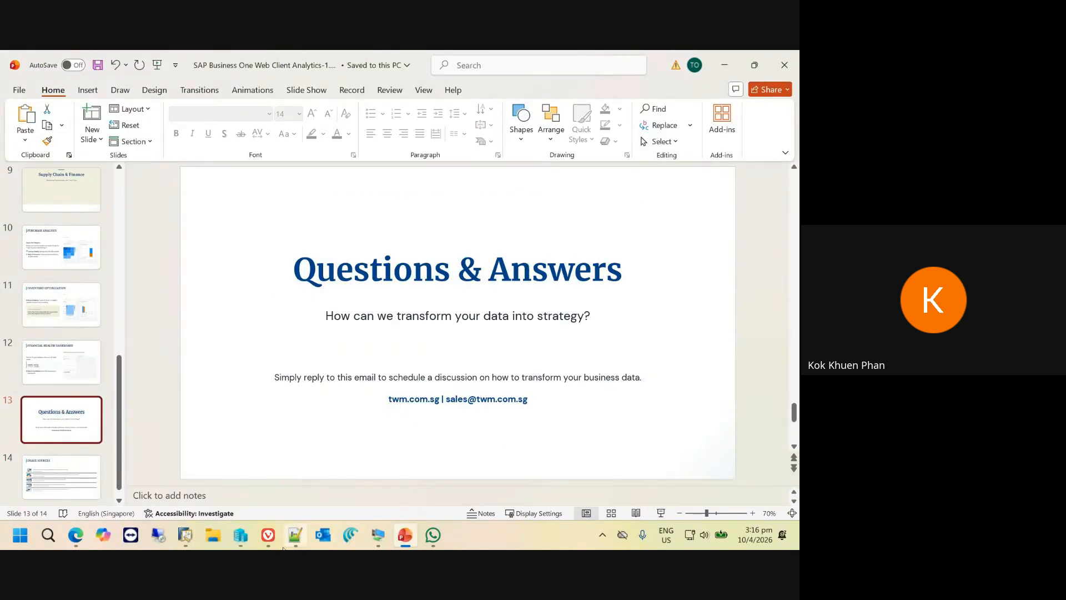
left_click(269, 546)
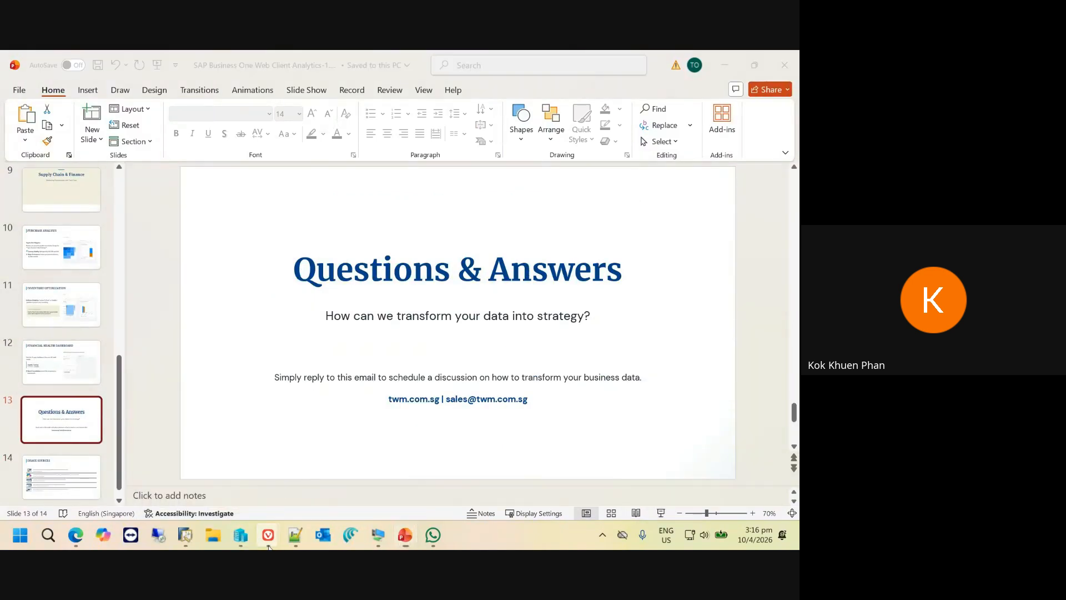
left_click(653, 137)
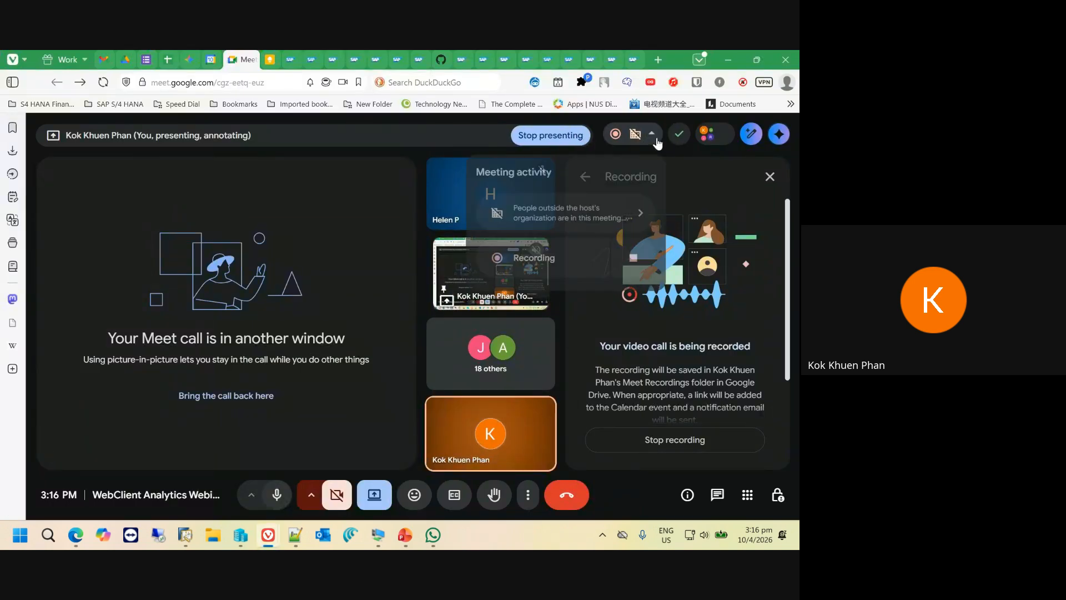
left_click(617, 138)
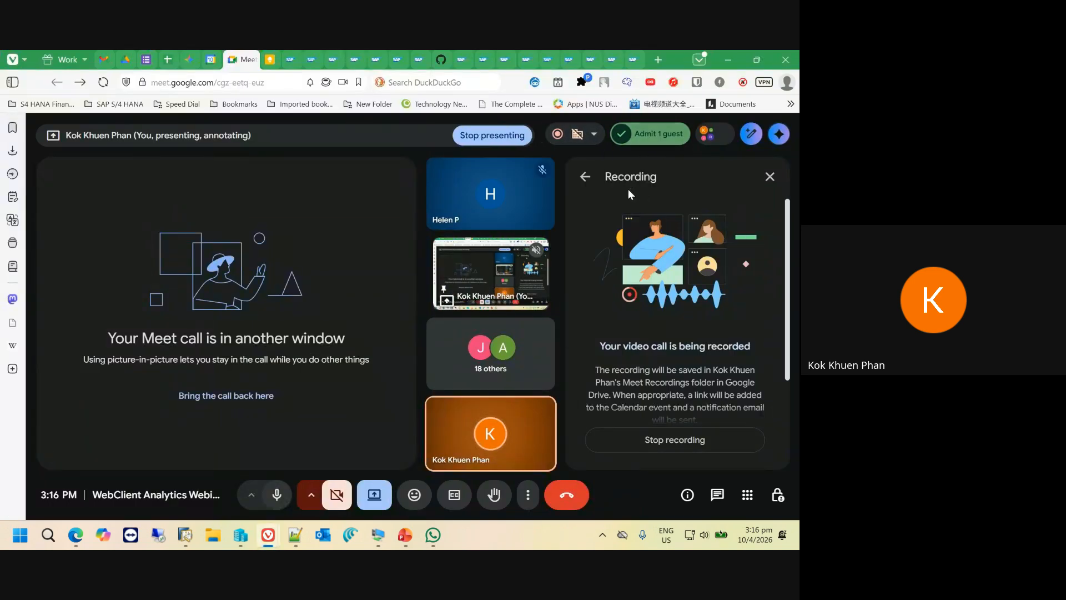
left_click(593, 135)
left_click(559, 137)
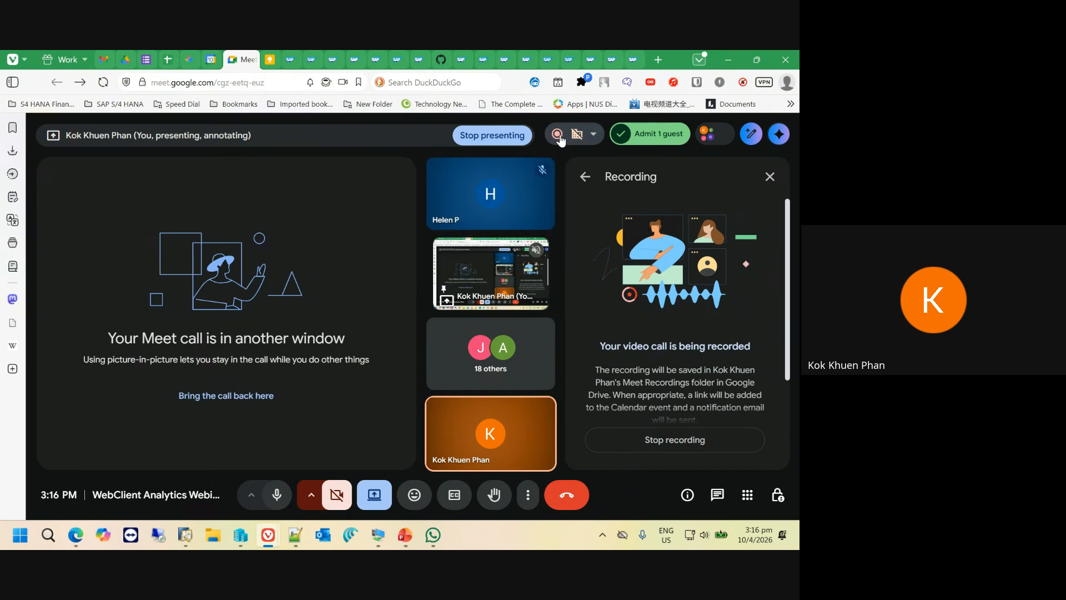
left_click(559, 135)
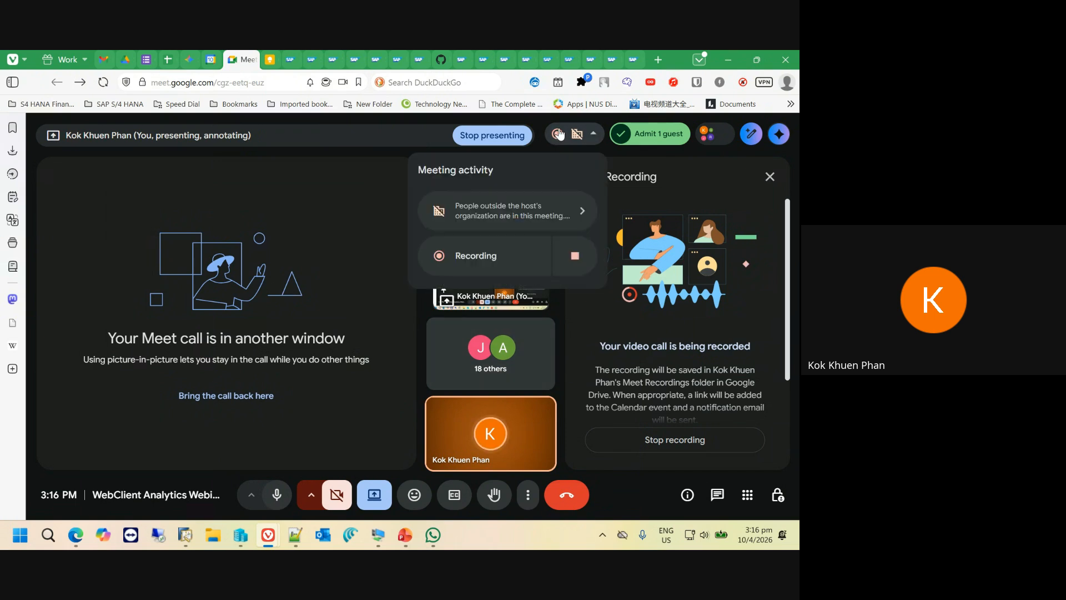
left_click(573, 255)
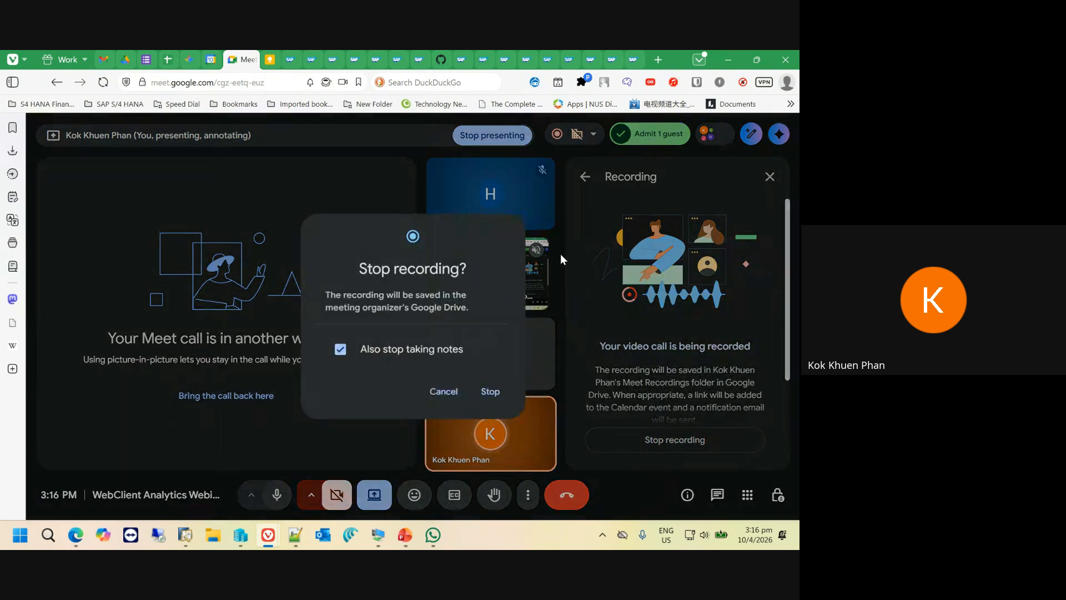